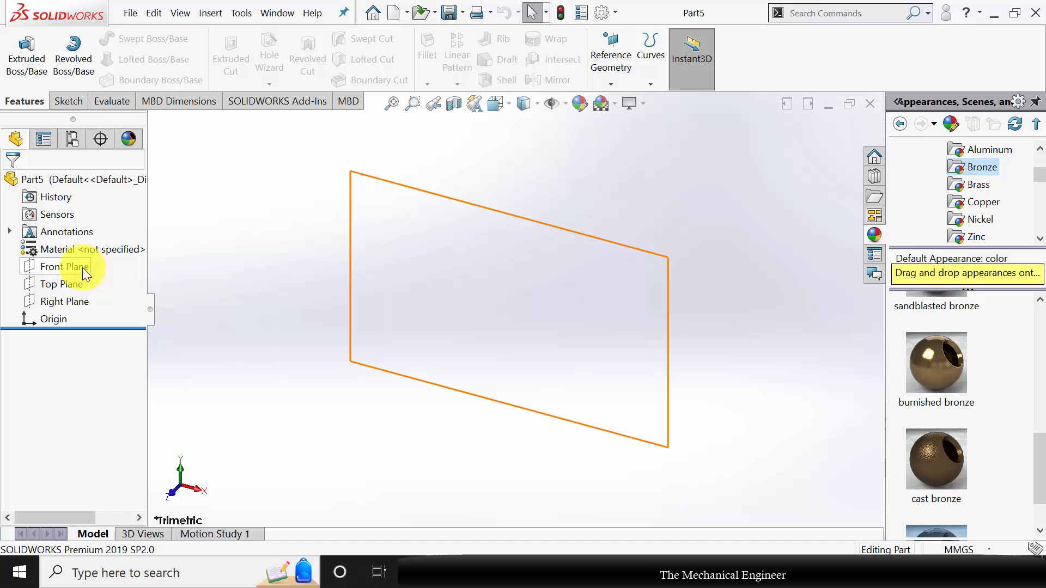
# Sketch a circle of about 53 mm radius centred on the origin of the Top Plane.
pyautogui.click(69, 281)
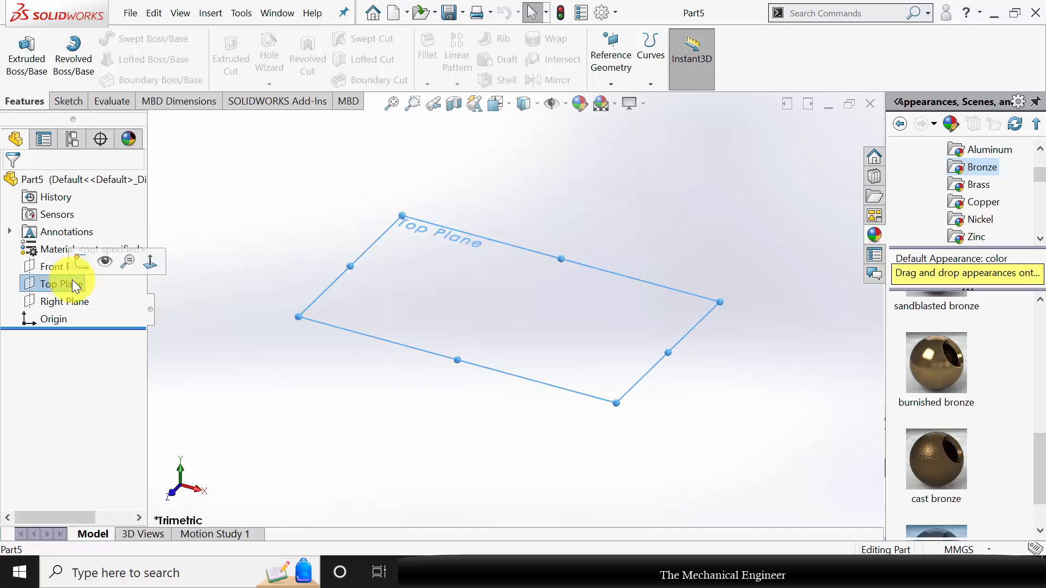
pyautogui.click(84, 263)
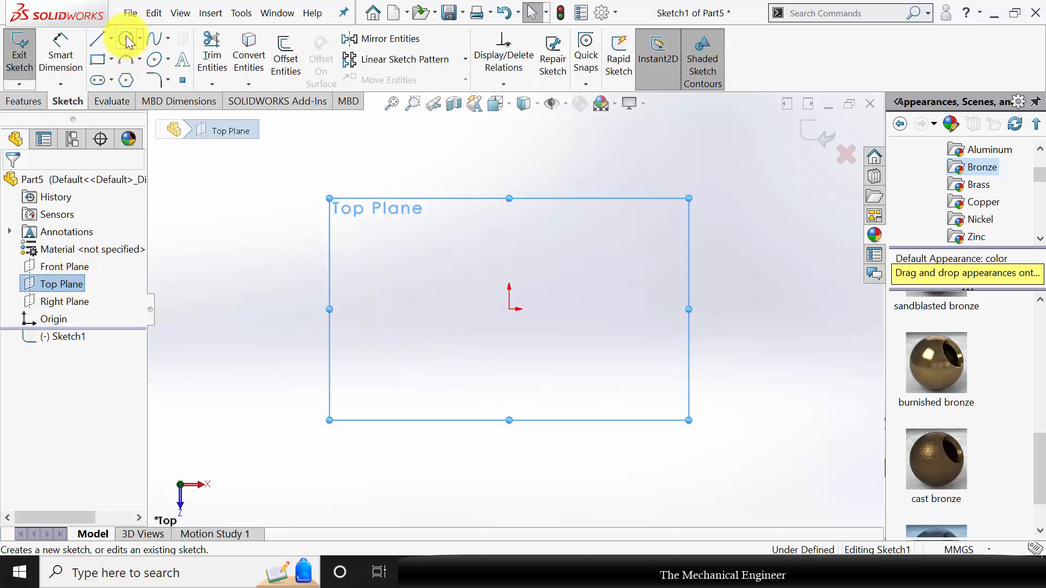
pyautogui.click(127, 39)
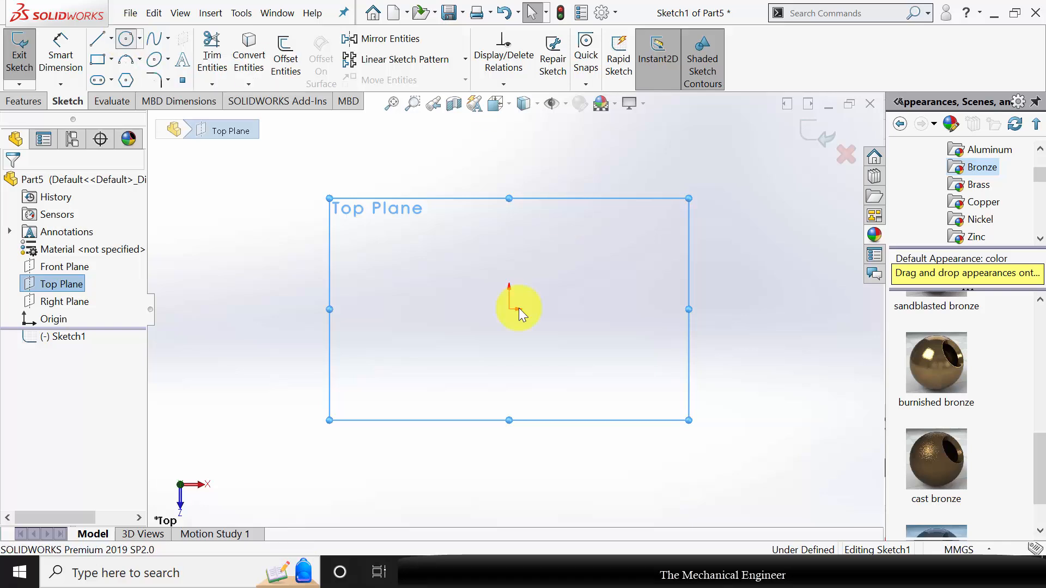
pyautogui.click(508, 309)
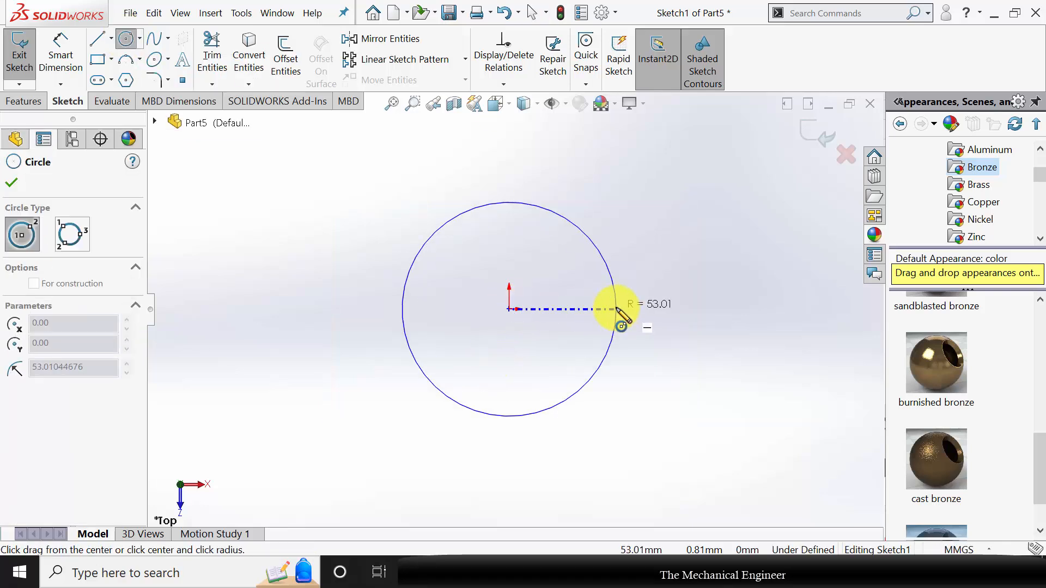
pyautogui.click(615, 307)
# Dimension the circle's diameter as 42 mm.
pyautogui.click(60, 57)
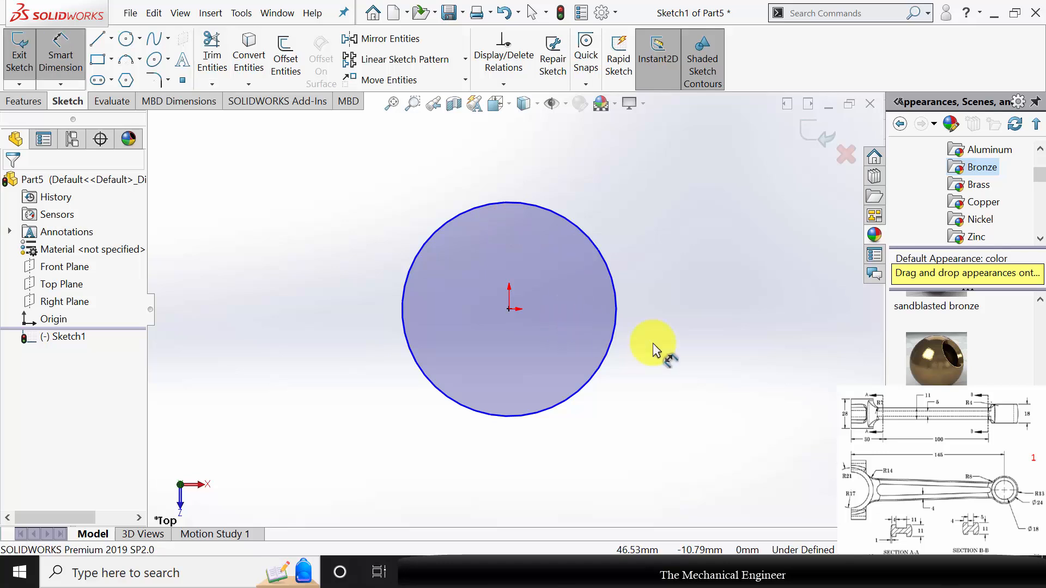
pyautogui.click(618, 319)
pyautogui.click(687, 290)
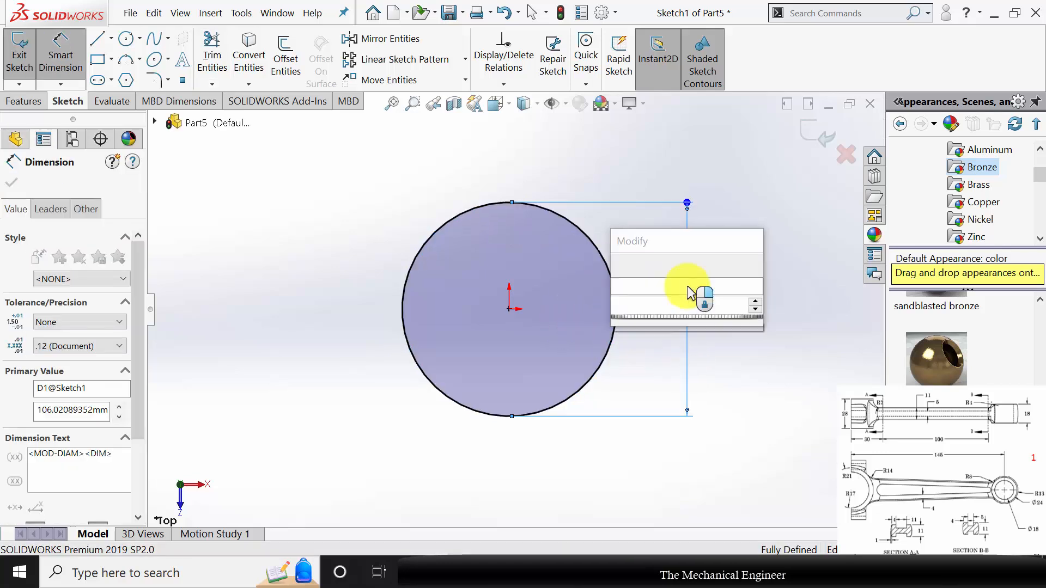
pyautogui.write('42')
pyautogui.press('Return')
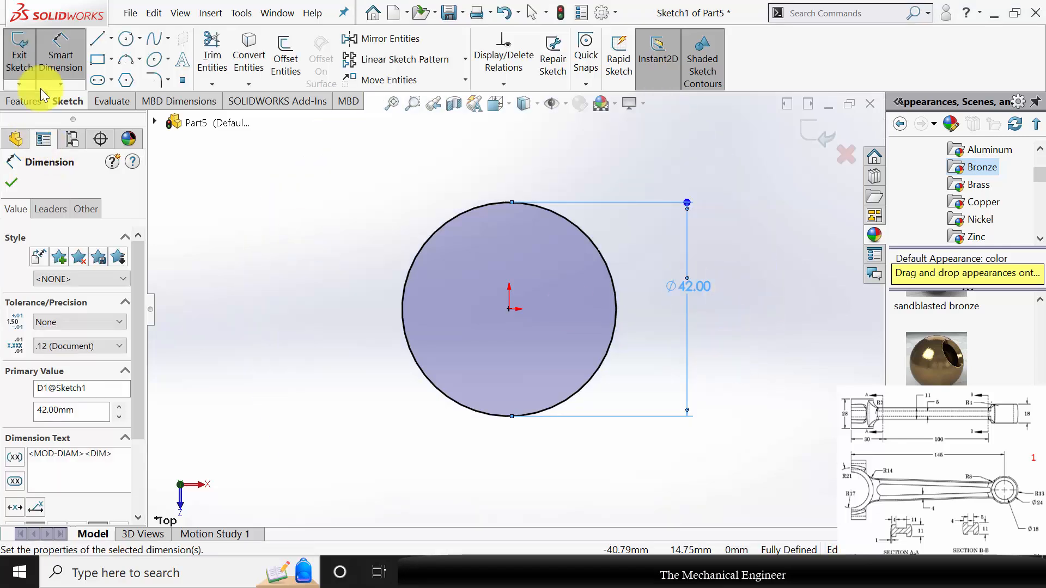
# Draw a vertical line across the circle through its centre and trim away the left half of the circle.
pyautogui.click(97, 40)
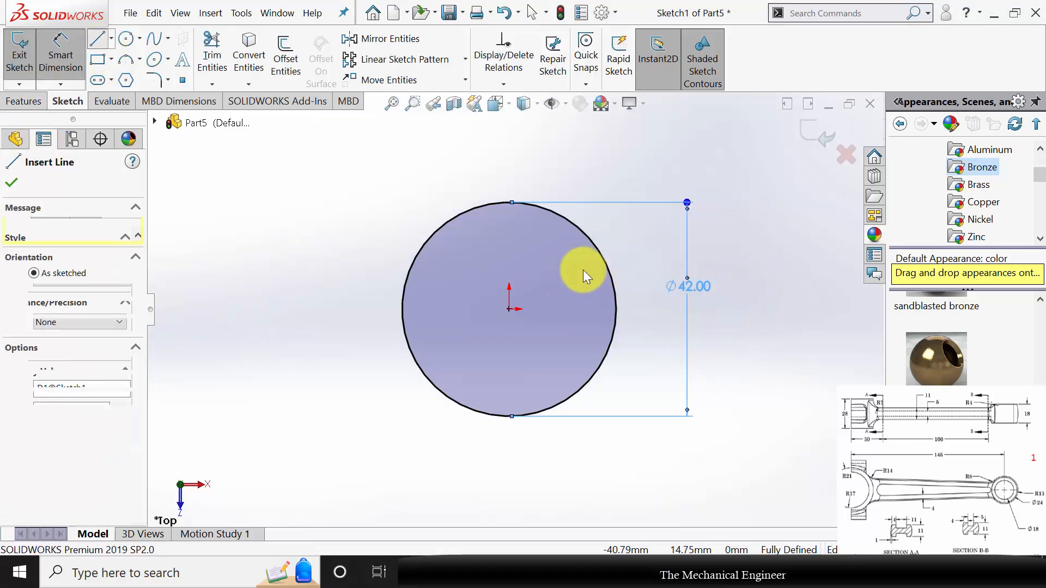
pyautogui.click(510, 202)
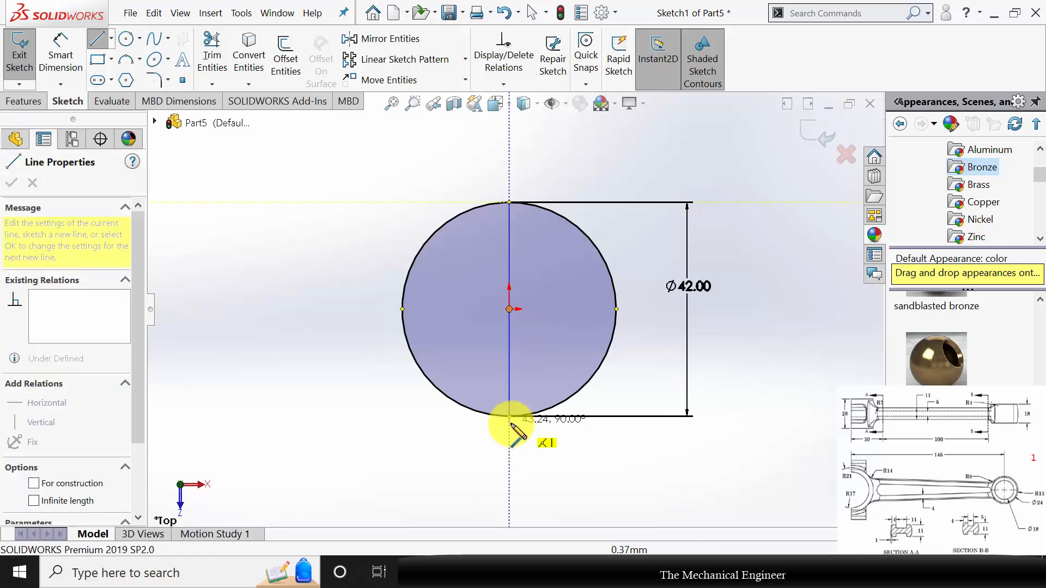
pyautogui.press('Escape')
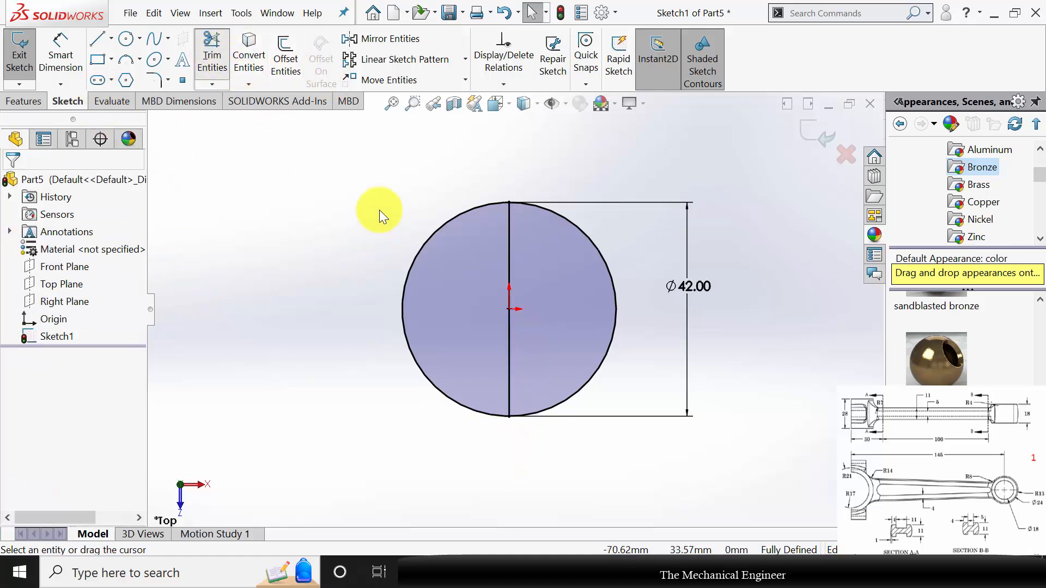
pyautogui.moveTo(380, 211); pyautogui.dragTo(429, 311)
# Extrude the half-circle profile 28 mm with the Mid Plane end condition.
pyautogui.click(26, 104)
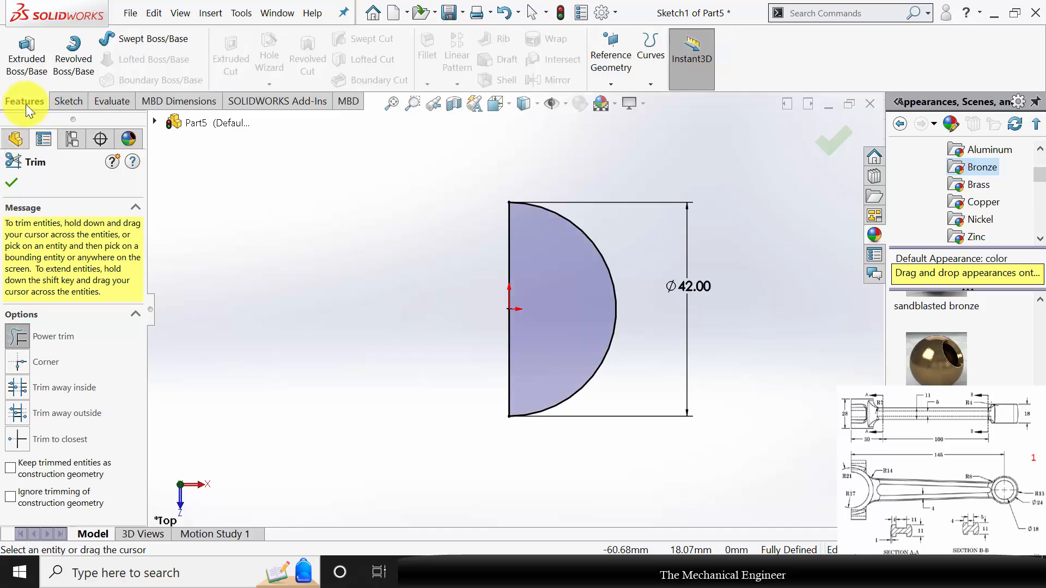
pyautogui.click(24, 60)
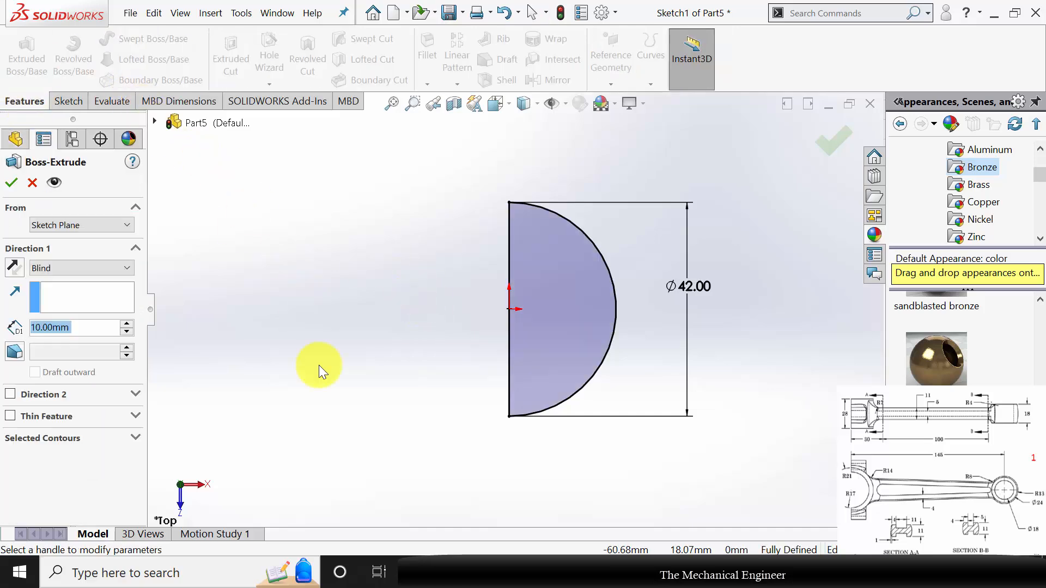
pyautogui.moveTo(344, 366); pyautogui.dragTo(324, 320, button='middle')
pyautogui.click(73, 269)
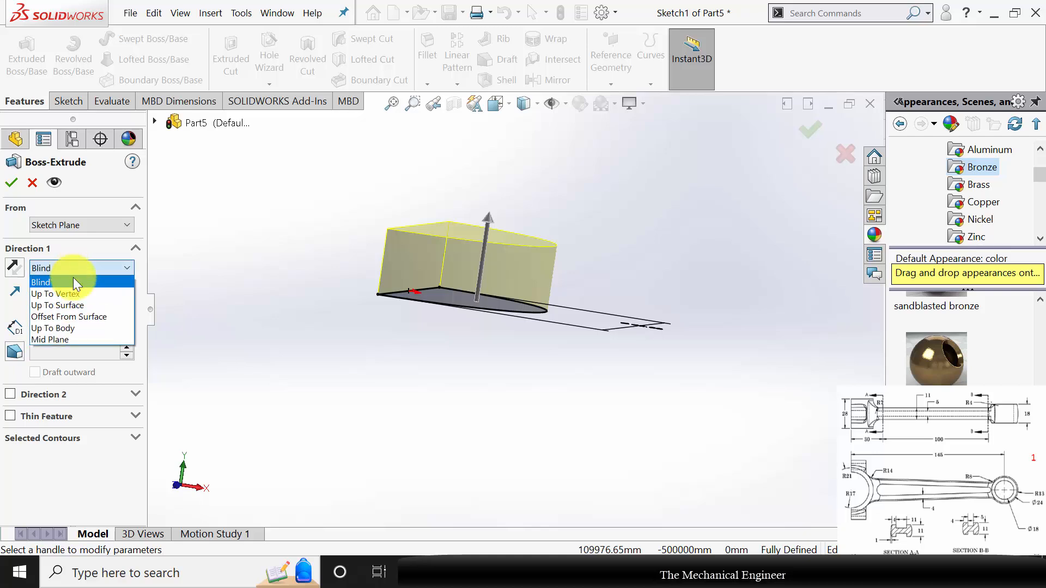
pyautogui.click(83, 336)
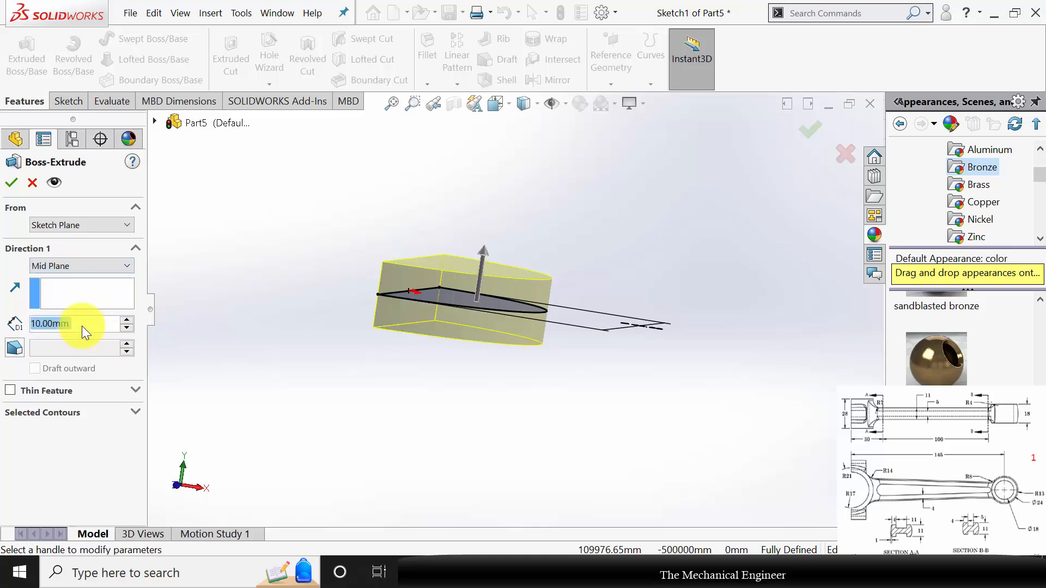
pyautogui.write('28')
pyautogui.press('Return')
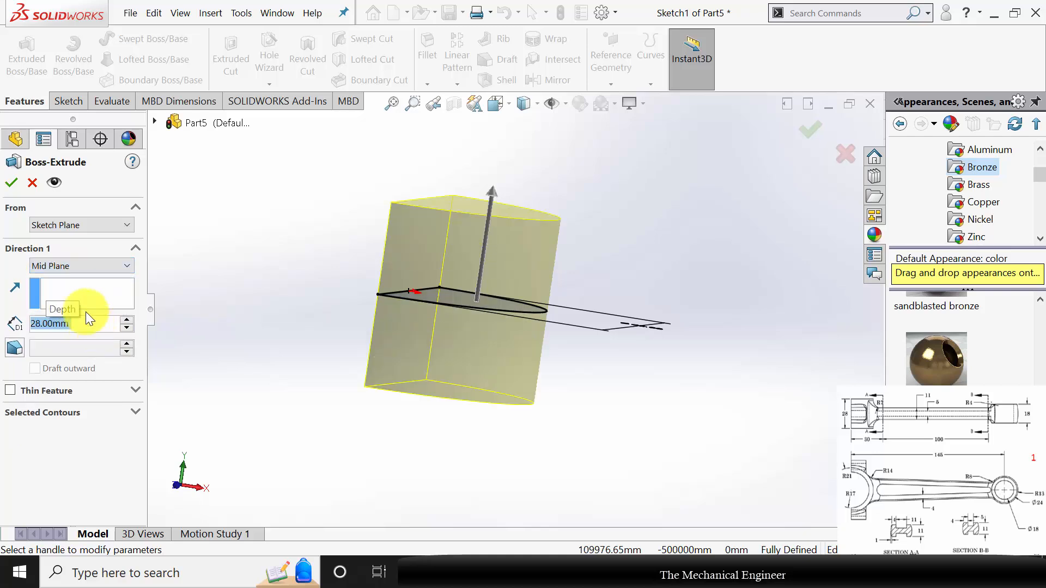
pyautogui.click(11, 183)
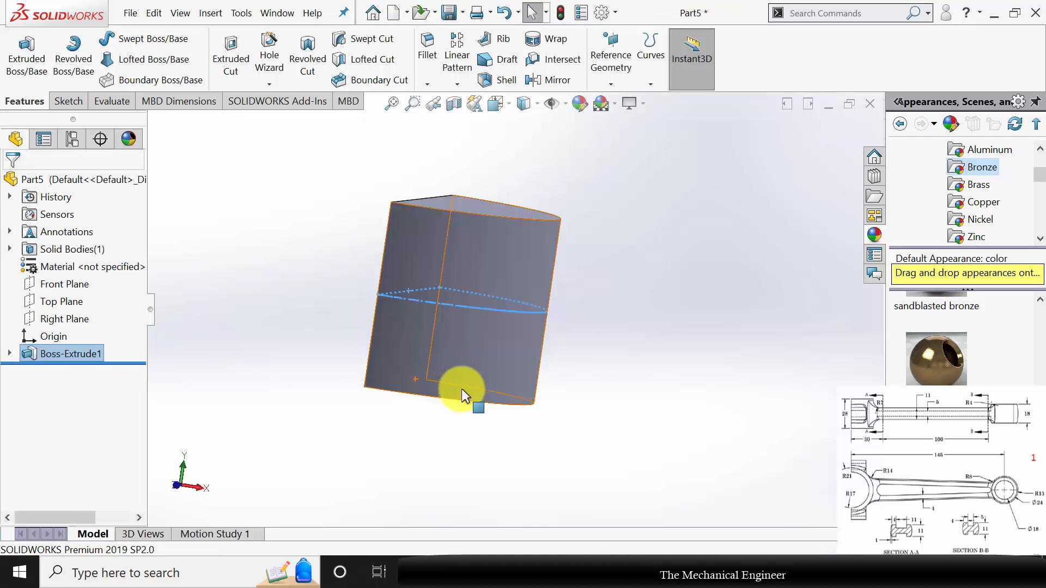
# On the Front Plane, sketch a centre rectangle about 10.9 by 18.1 mm, right of the half cylinder and level with the origin.
pyautogui.scroll(3, 545, 375)
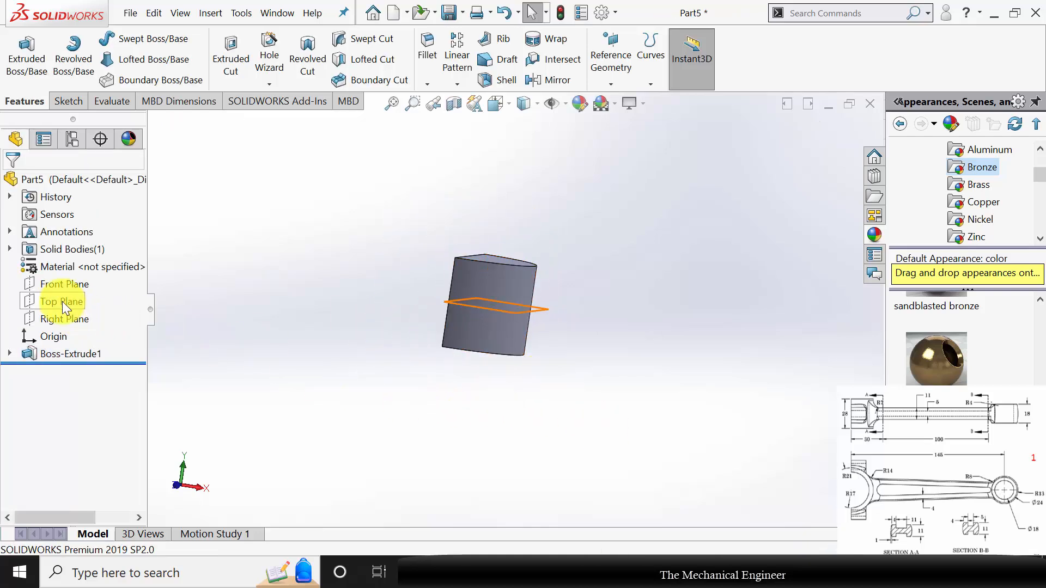
pyautogui.click(52, 285)
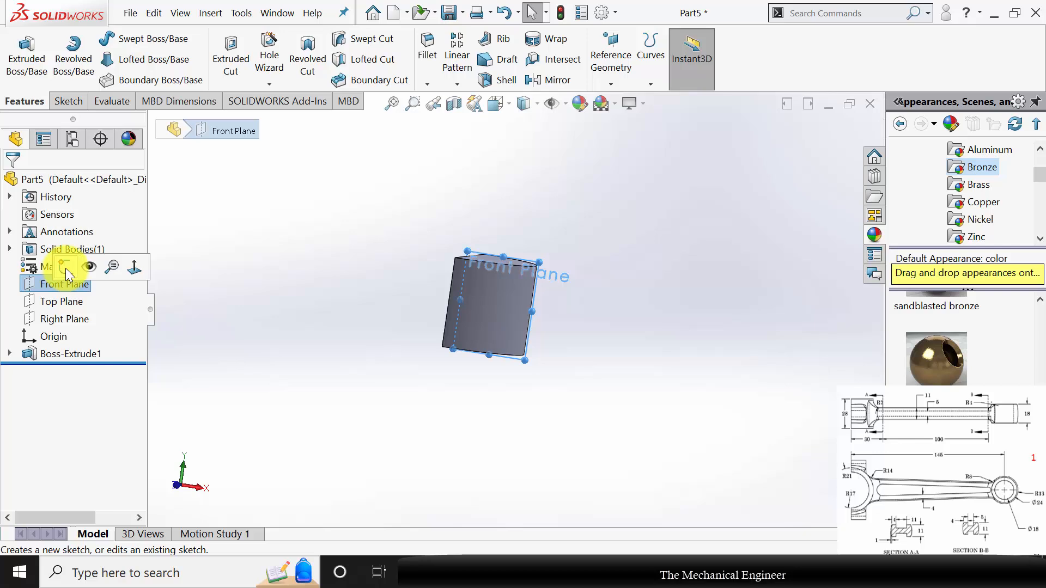
pyautogui.click(65, 267)
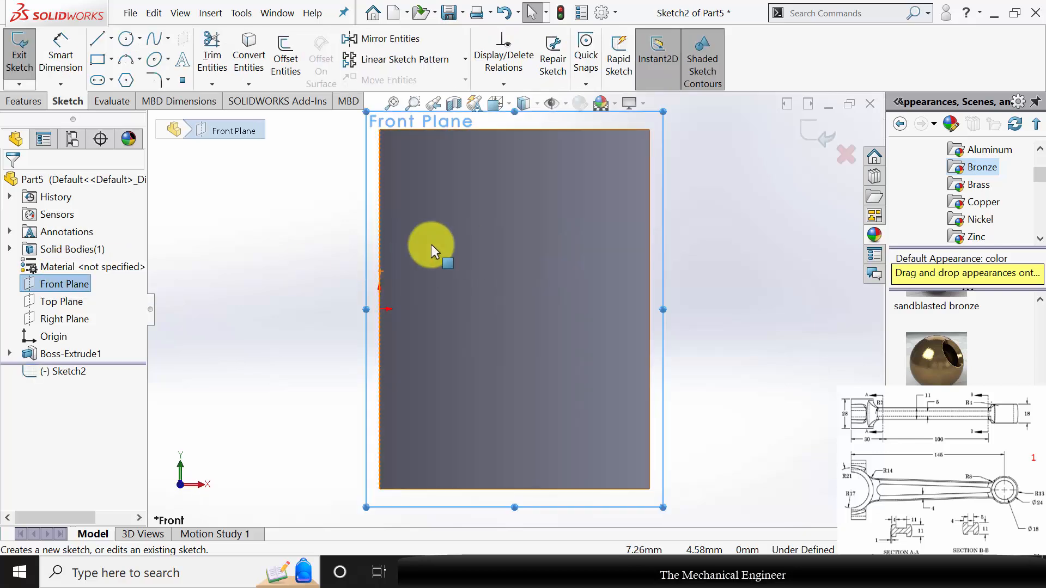
pyautogui.scroll(5, 428, 253)
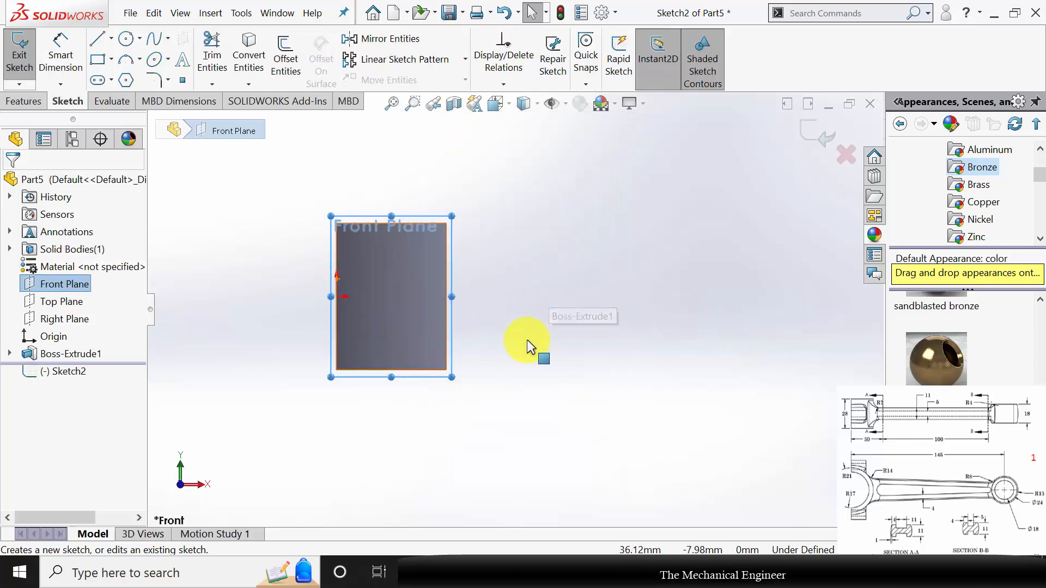
pyautogui.scroll(-1, 528, 339)
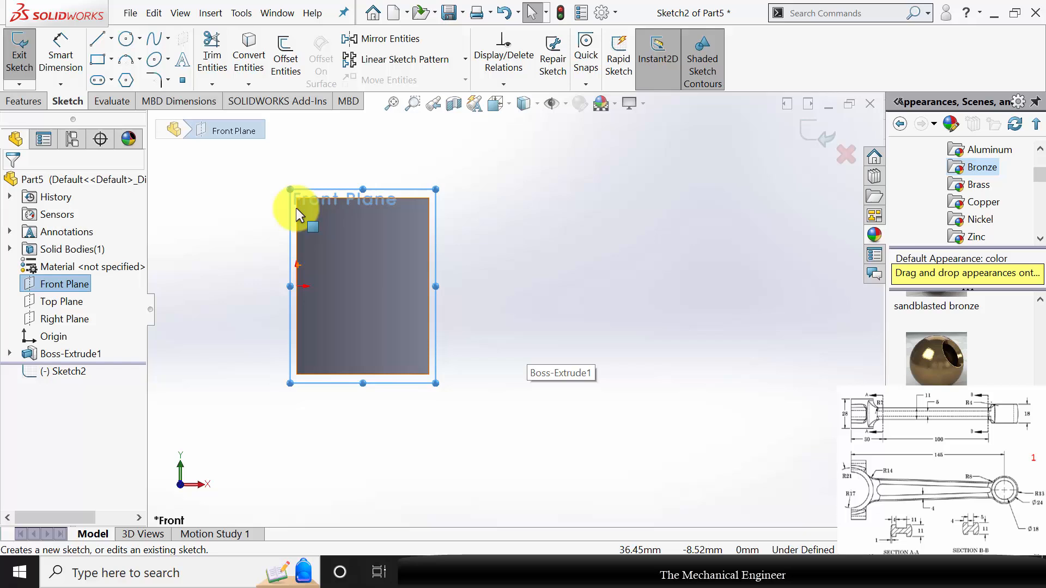
pyautogui.click(110, 63)
pyautogui.click(122, 100)
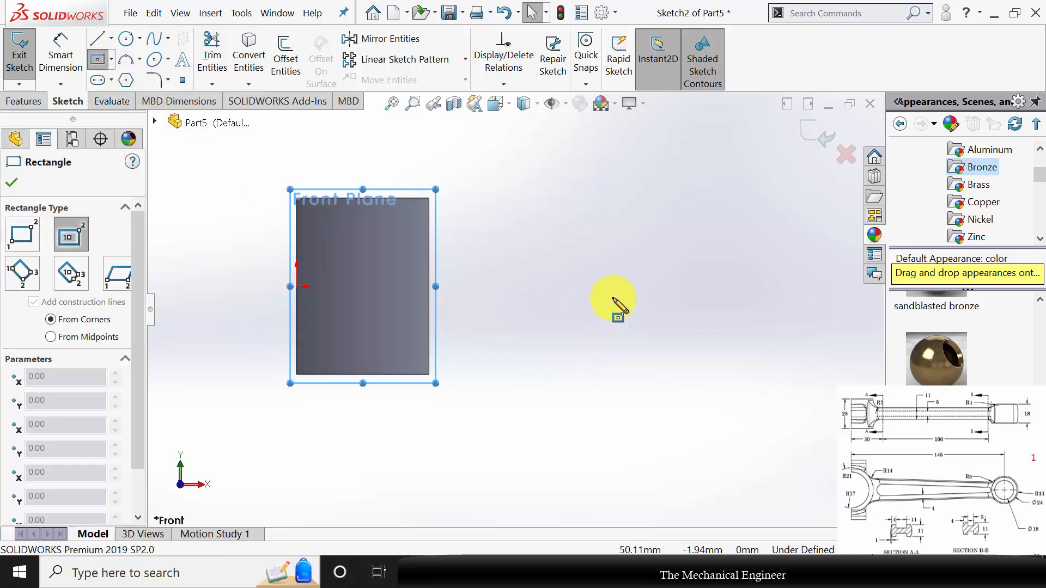
pyautogui.click(639, 286)
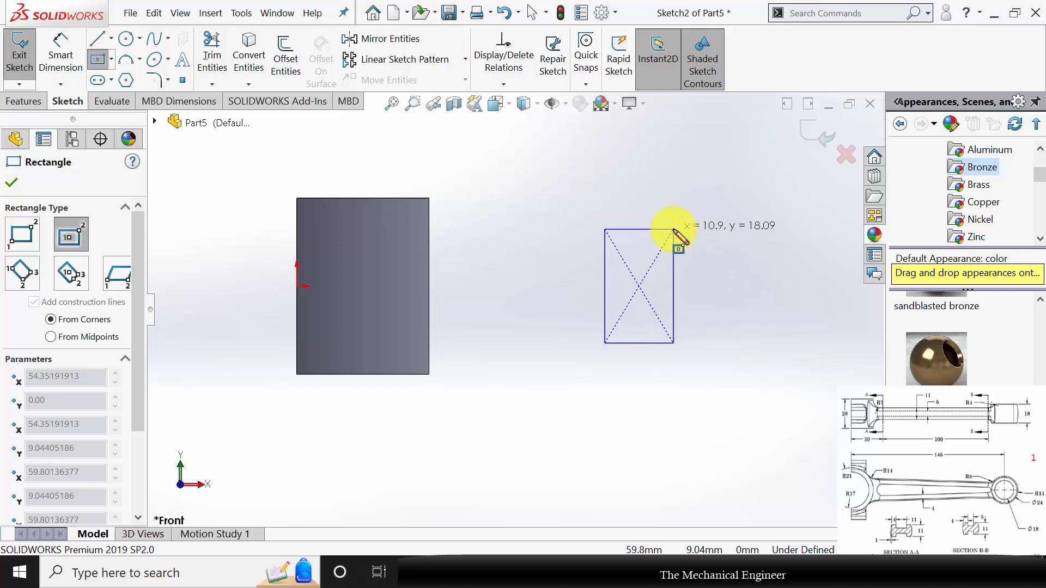
pyautogui.click(673, 229)
pyautogui.press('Escape')
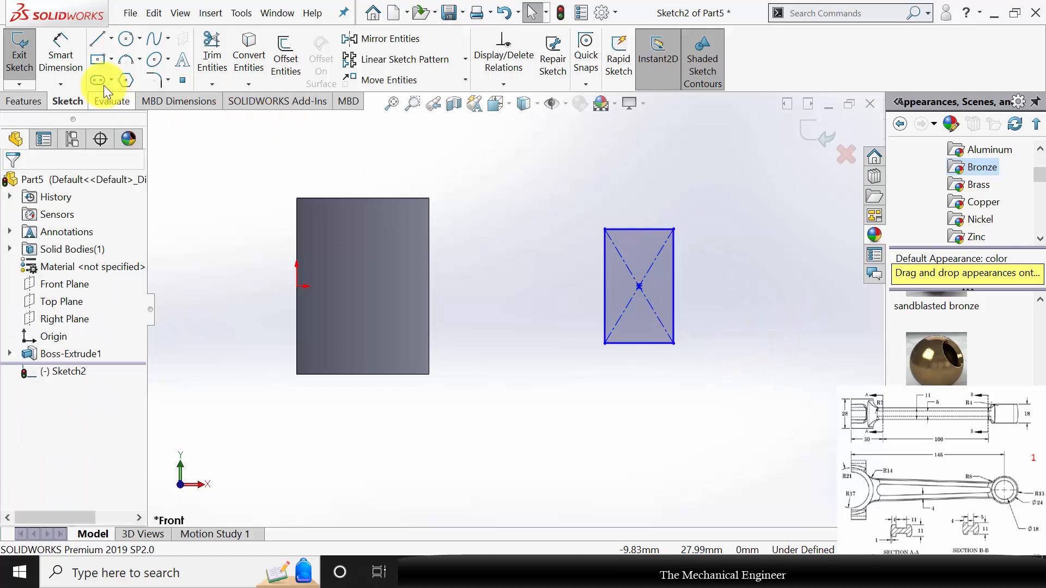
# Add a three-point arc of about 19.7 mm radius between the rectangle's two left corners, bulging outward toward the half cylinder.
pyautogui.click(122, 63)
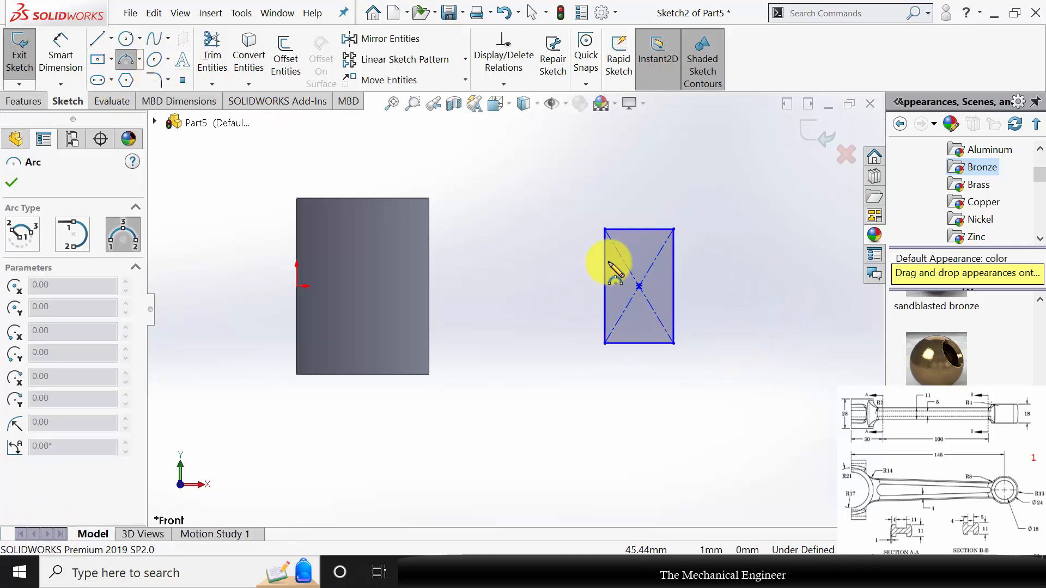
pyautogui.click(604, 229)
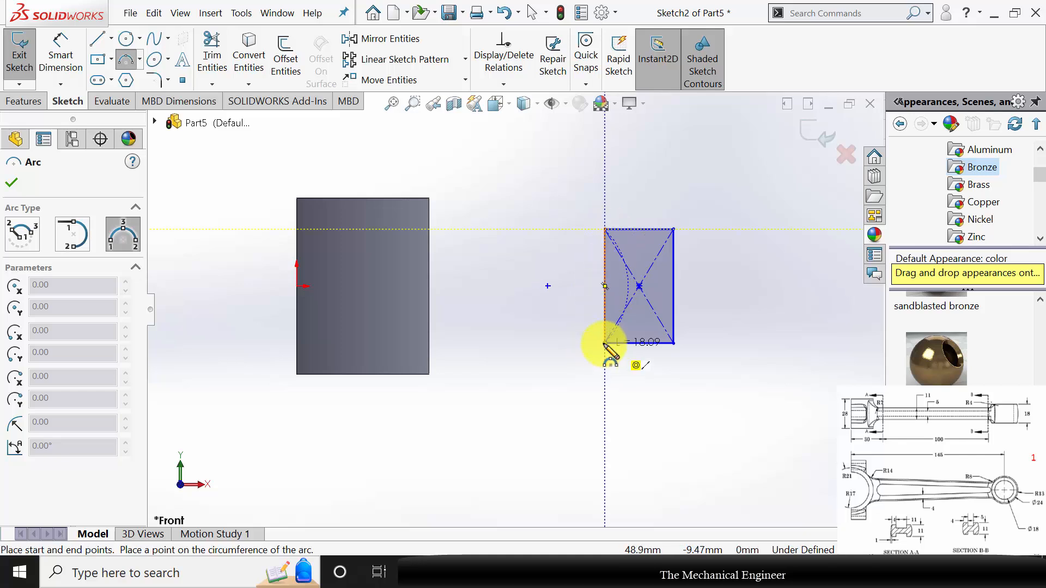
pyautogui.click(604, 342)
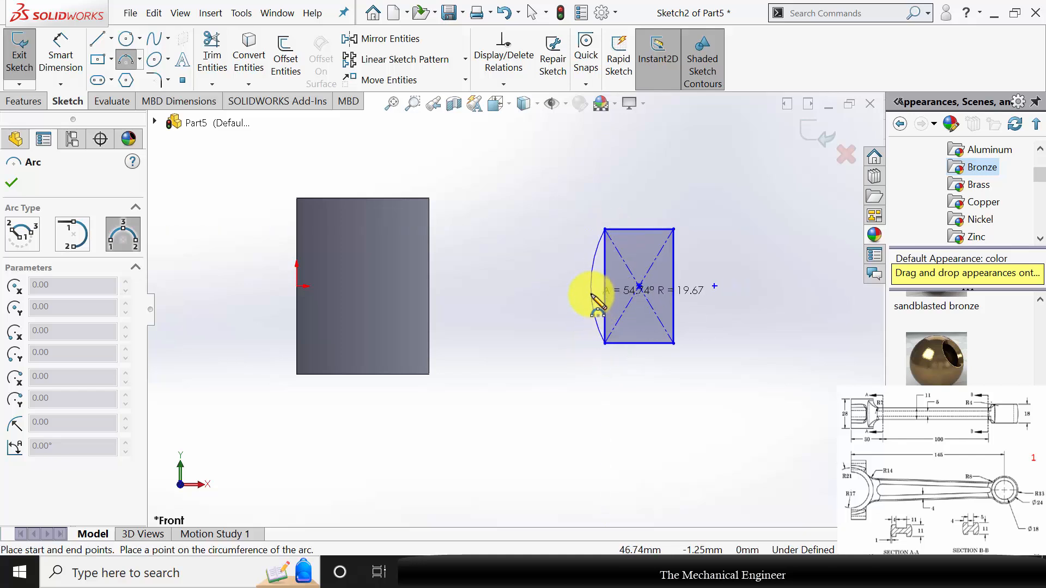
pyautogui.click(598, 303)
pyautogui.press('Escape')
pyautogui.scroll(-3, 621, 291)
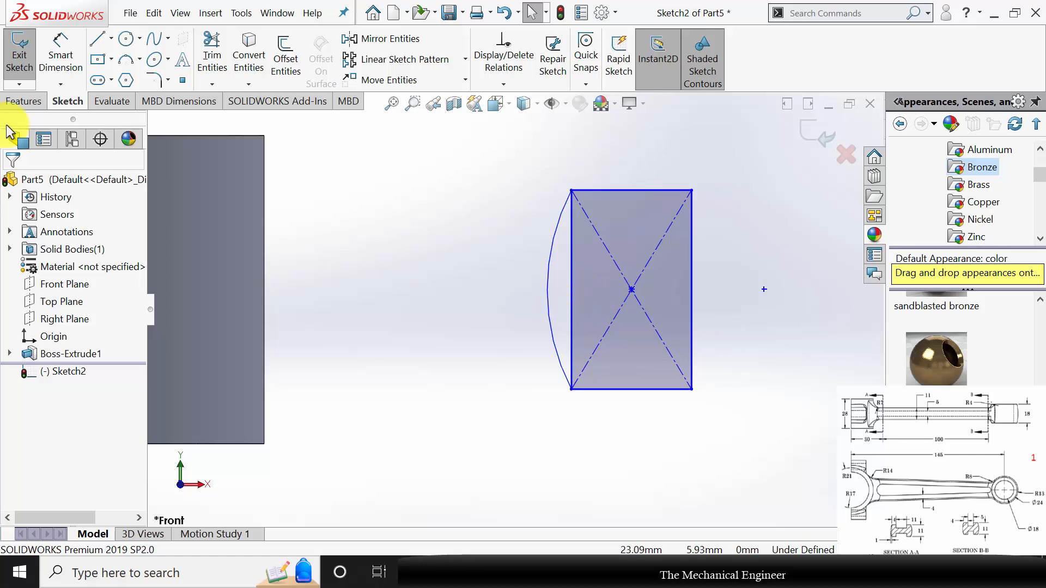
# Dimension the rectangle's height as 18 mm.
pyautogui.click(63, 52)
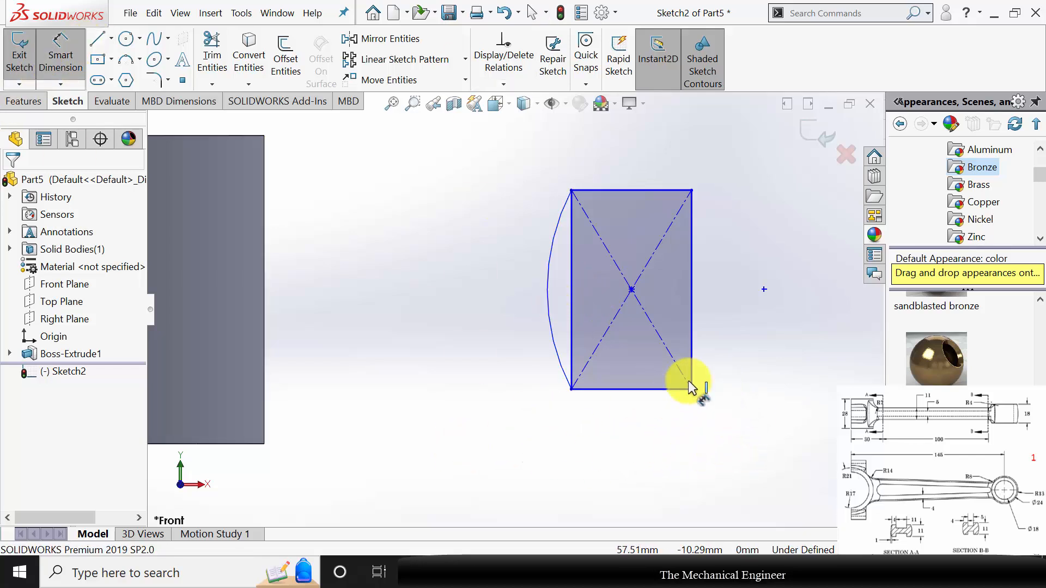
pyautogui.click(692, 344)
pyautogui.click(777, 331)
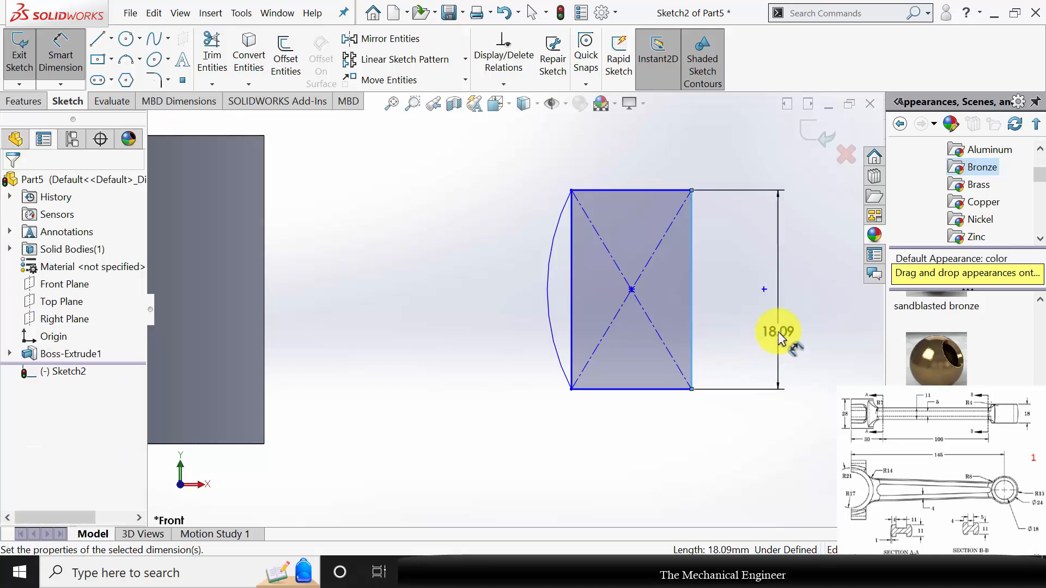
pyautogui.write('18.00mm')
pyautogui.press('Return')
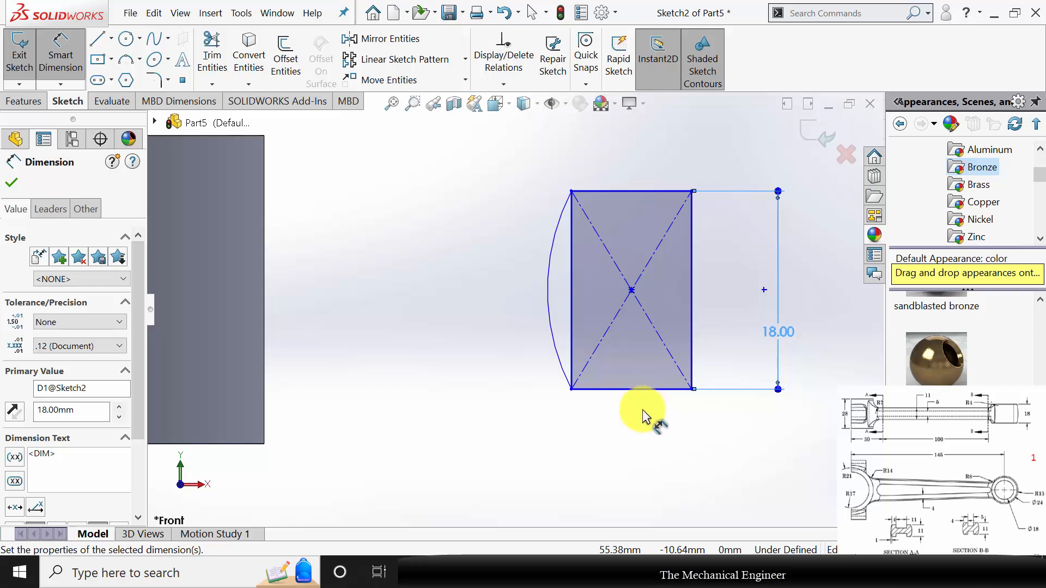
# Dimension the rectangle's width as 12 mm.
pyautogui.click(614, 390)
pyautogui.click(615, 465)
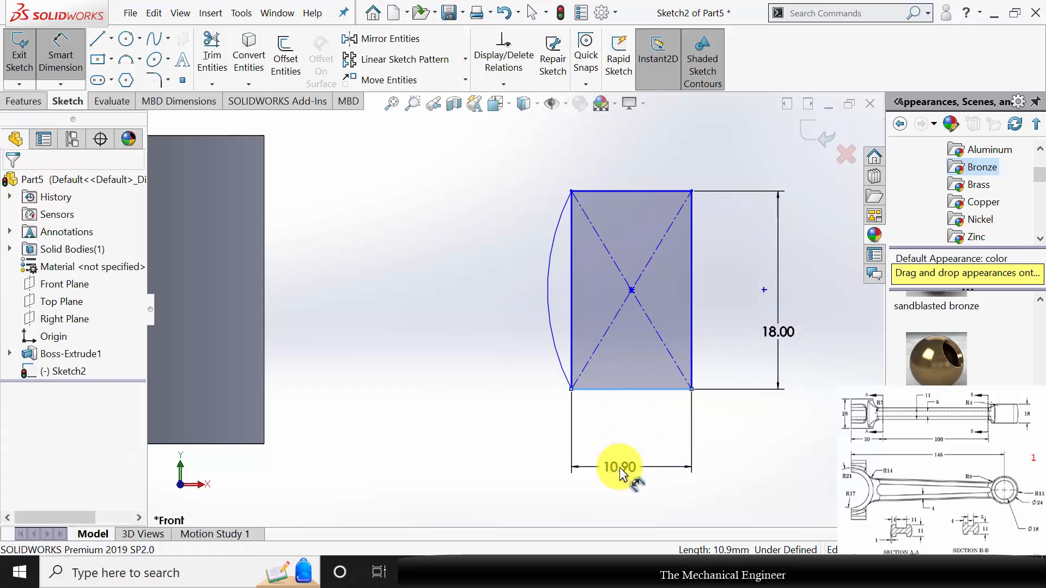
pyautogui.write('12')
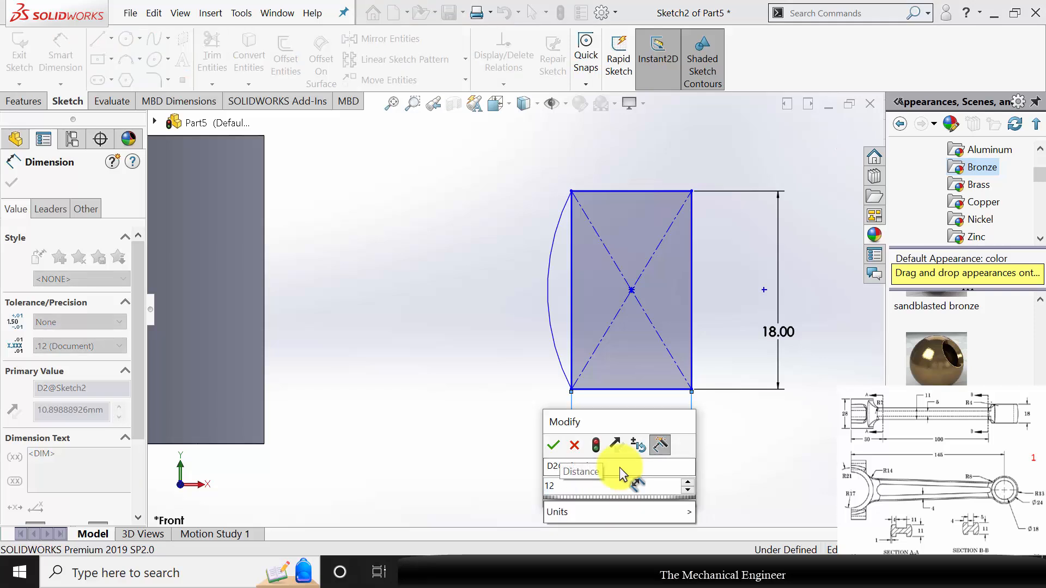
pyautogui.press('Return')
pyautogui.press('Escape')
pyautogui.press('Escape')
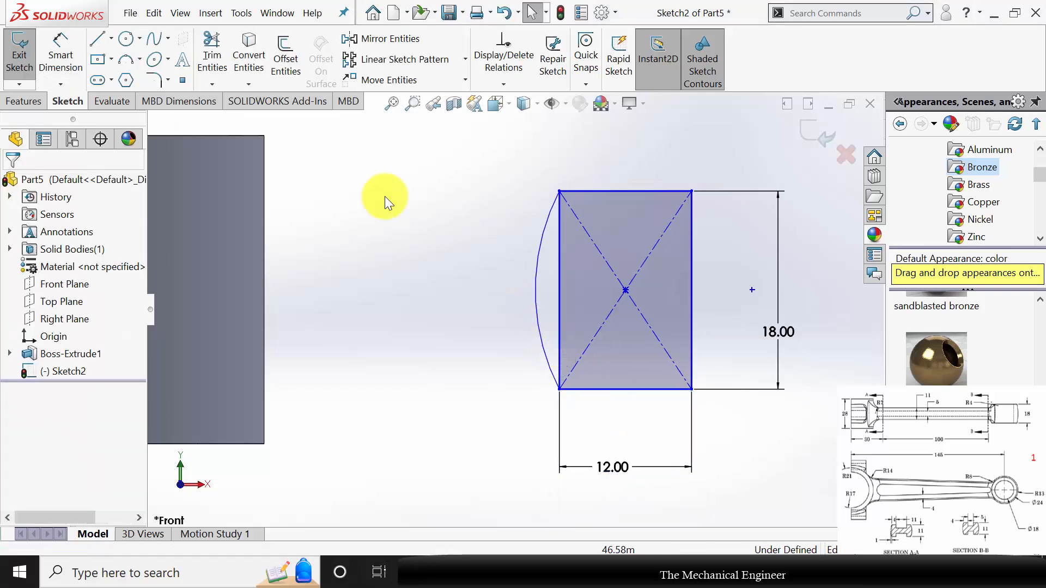
# Dimension the profile's overall width from the arc's outermost point to the rectangle's right edge as 13 mm.
pyautogui.click(60, 55)
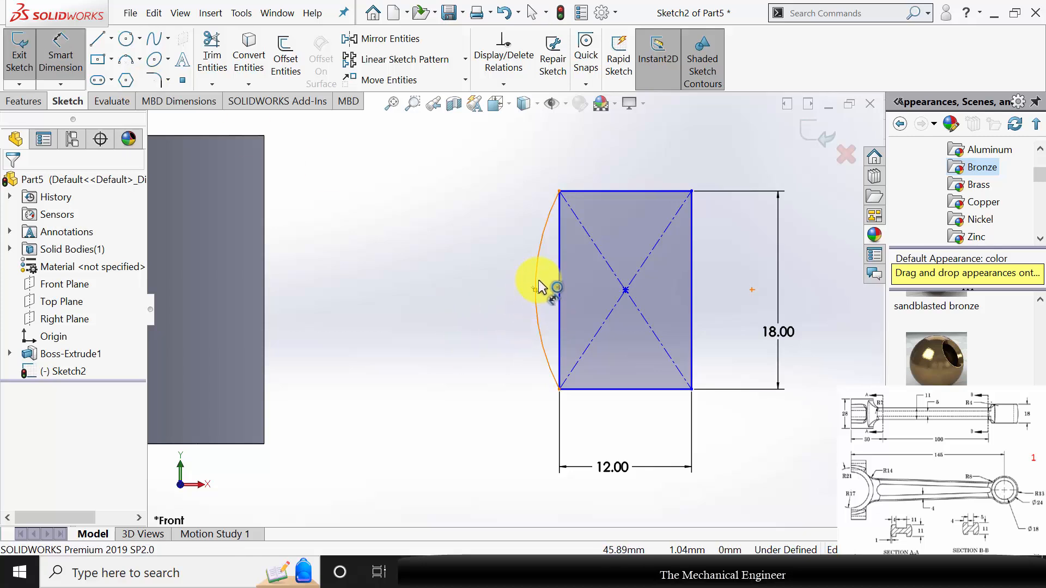
pyautogui.click(535, 292)
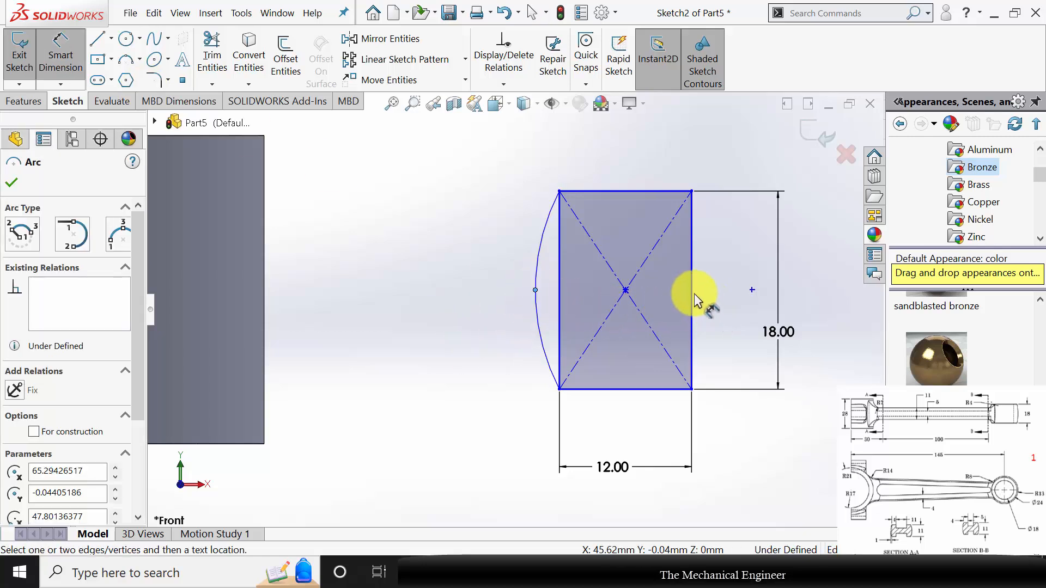
pyautogui.click(693, 433)
pyautogui.click(616, 506)
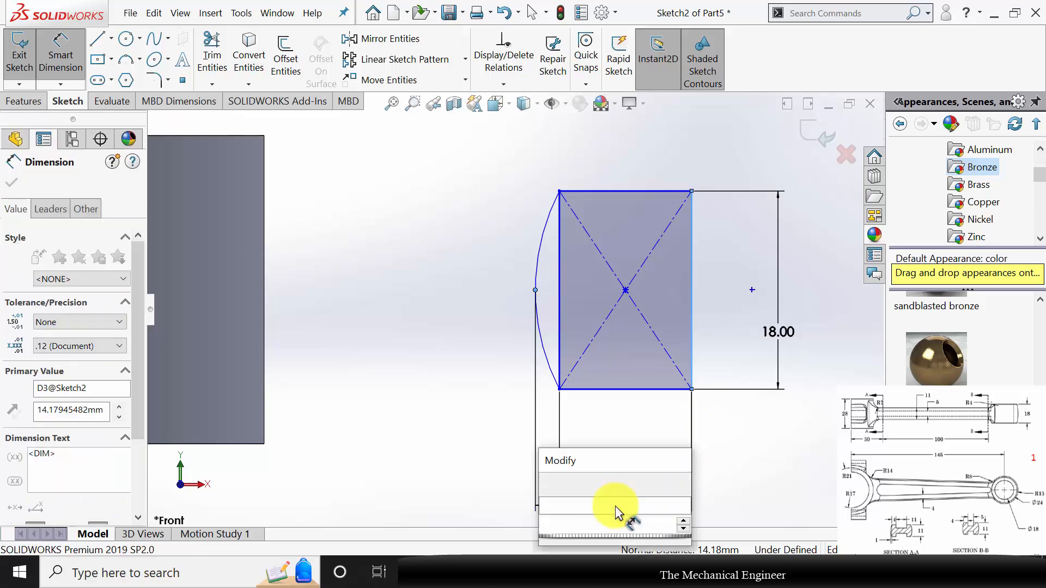
pyautogui.write('13')
pyautogui.press('Return')
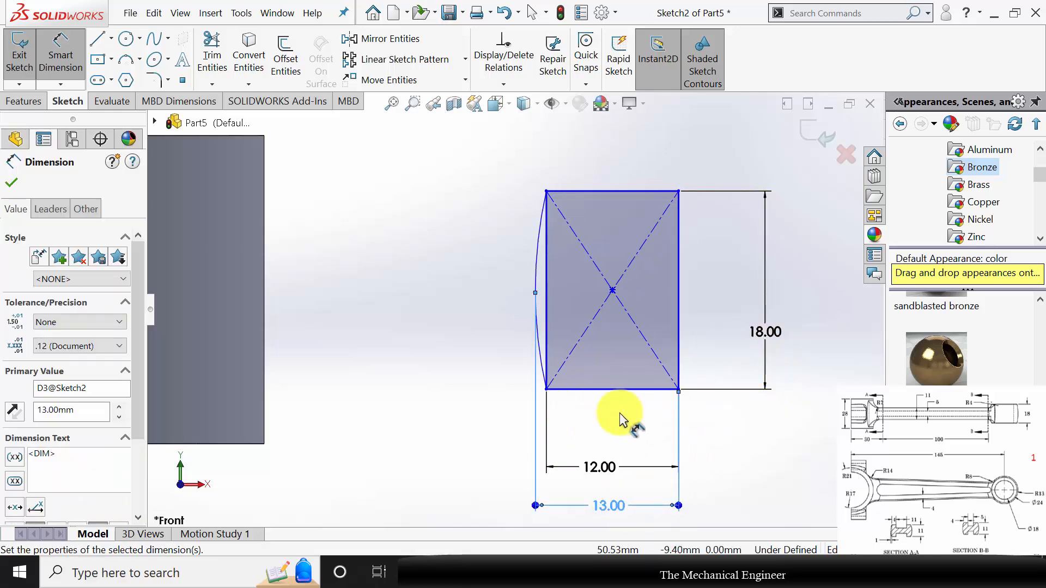
pyautogui.press('Escape')
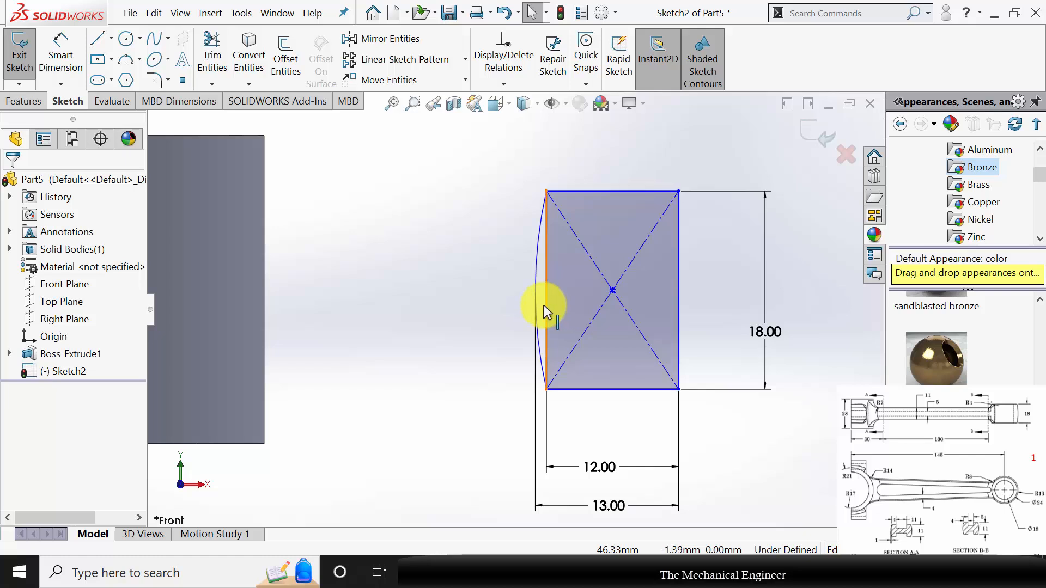
# Convert the rectangle's left edge, behind the arc, into a construction line.
pyautogui.click(545, 305)
pyautogui.click(35, 411)
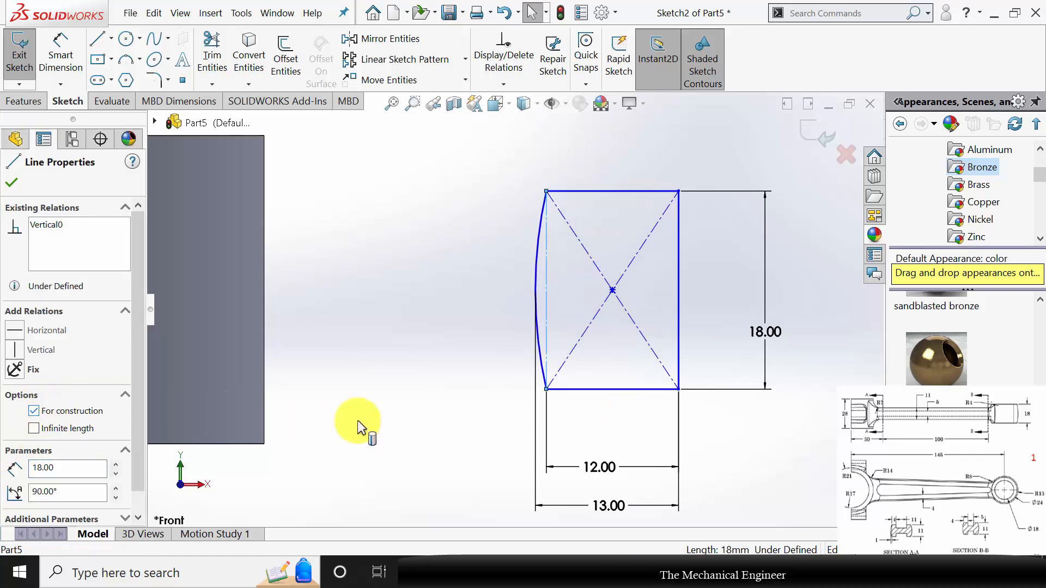
pyautogui.click(394, 424)
# Add a horizontal relation between the origin and the rectangle's centre point.
pyautogui.scroll(2, 421, 430)
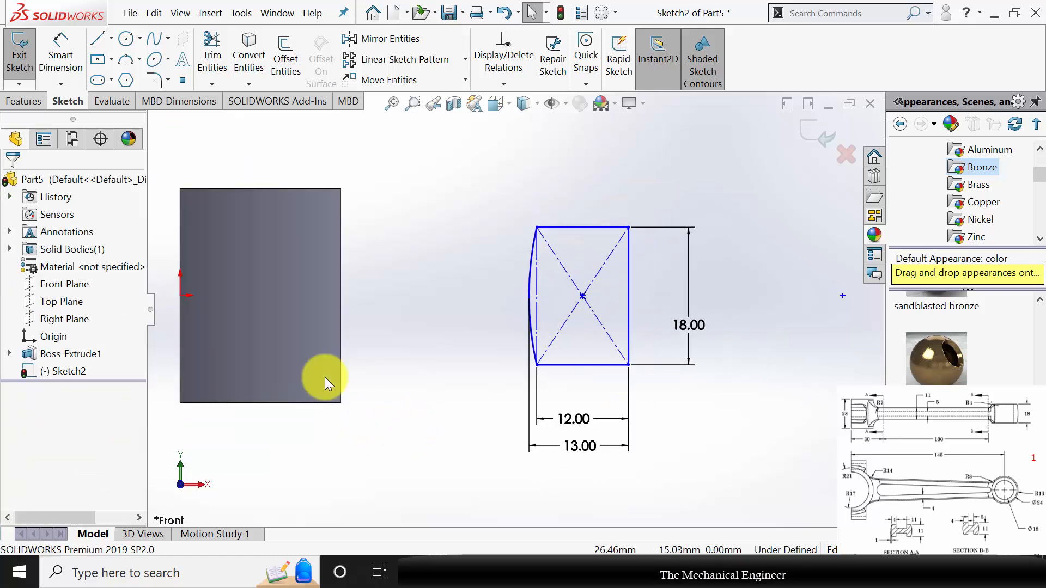
pyautogui.click(180, 295)
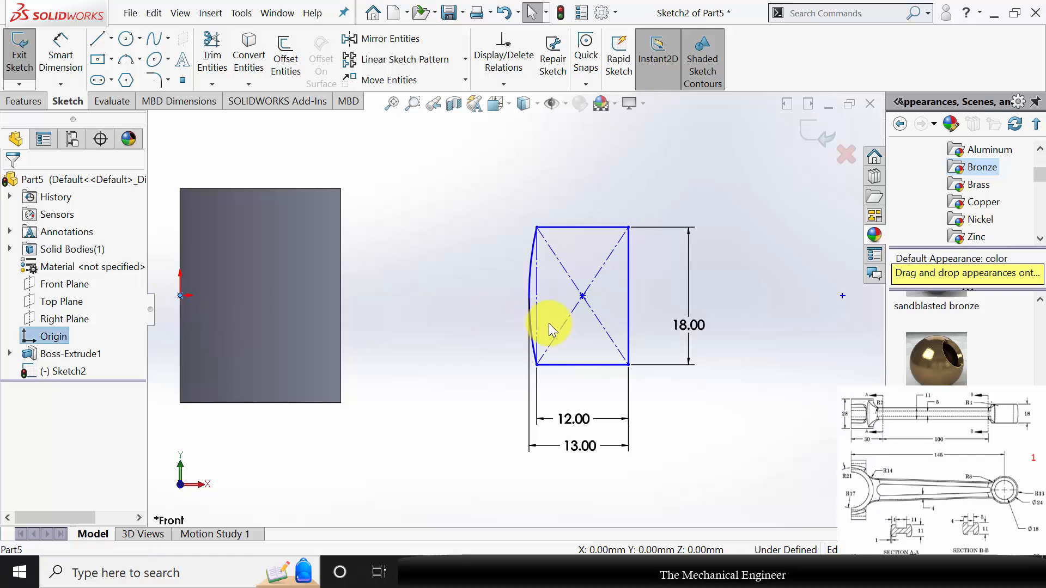
pyautogui.keyDown('ctrl'); pyautogui.click(581, 298); pyautogui.keyUp('ctrl')
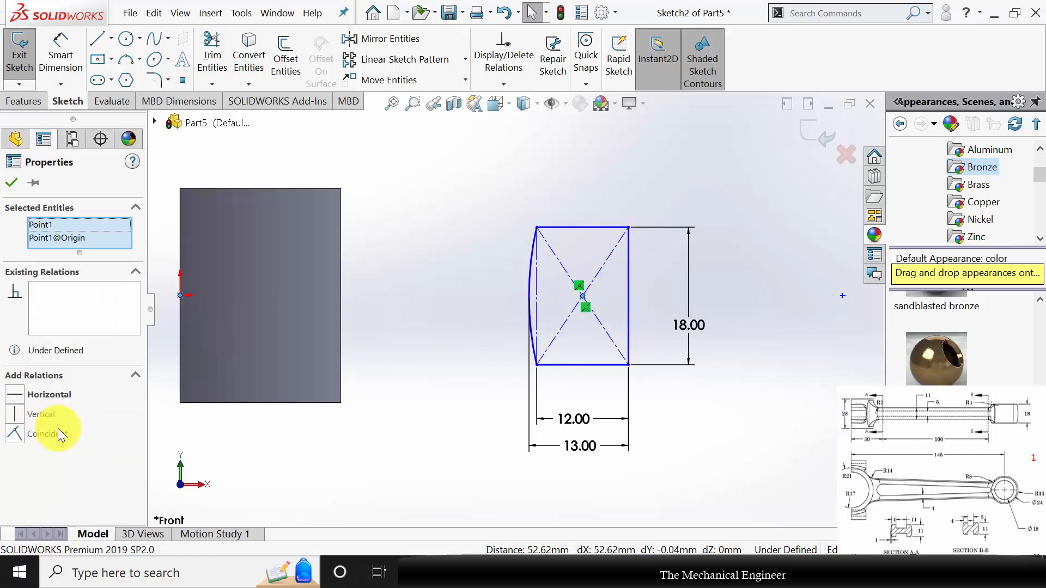
pyautogui.click(19, 394)
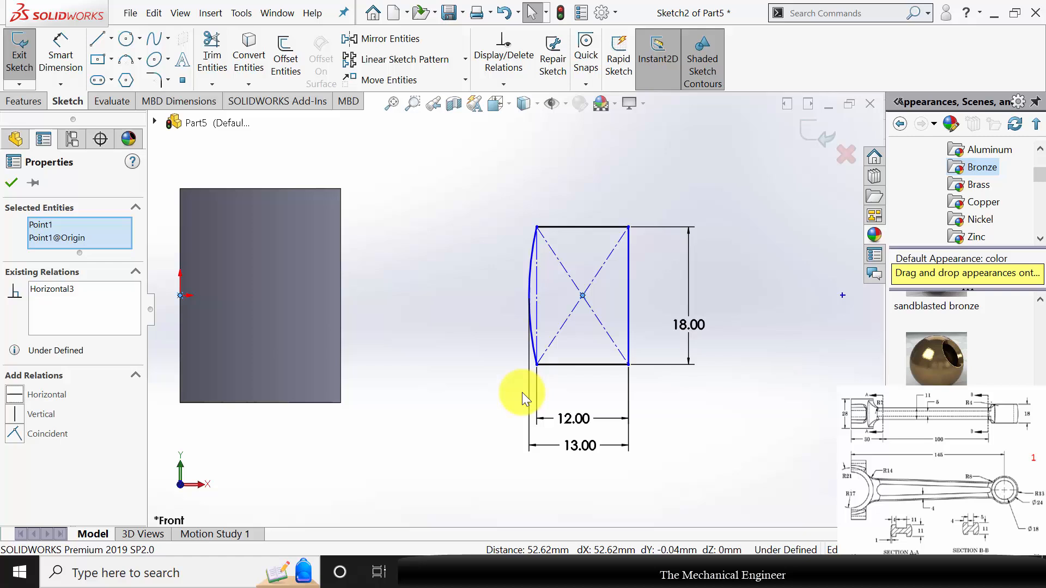
pyautogui.click(413, 455)
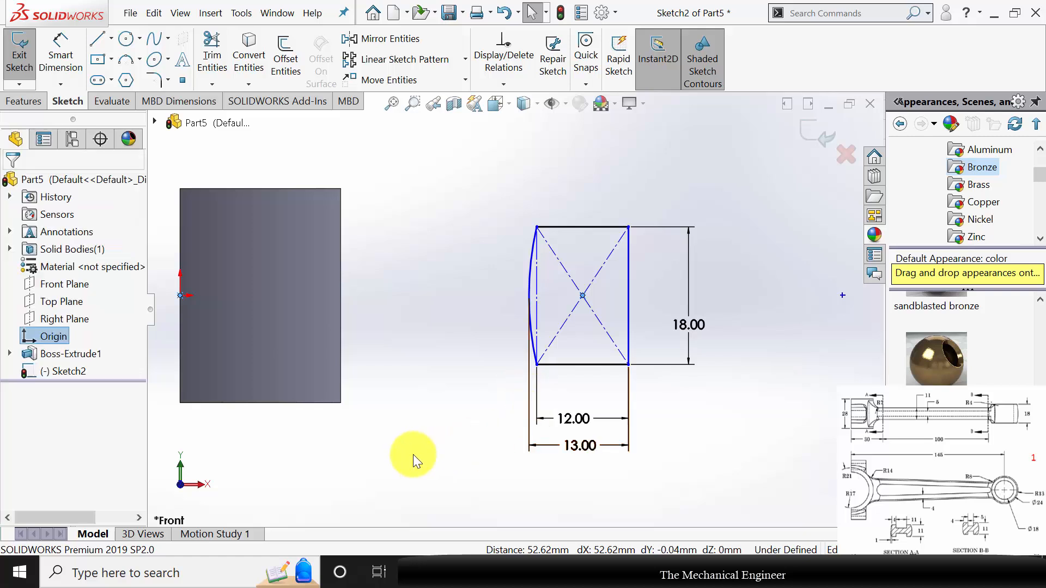
# Dimension the distance from the half cylinder's flat left edge to the rectangle's right edge as 145 mm.
pyautogui.click(75, 63)
pyautogui.click(181, 316)
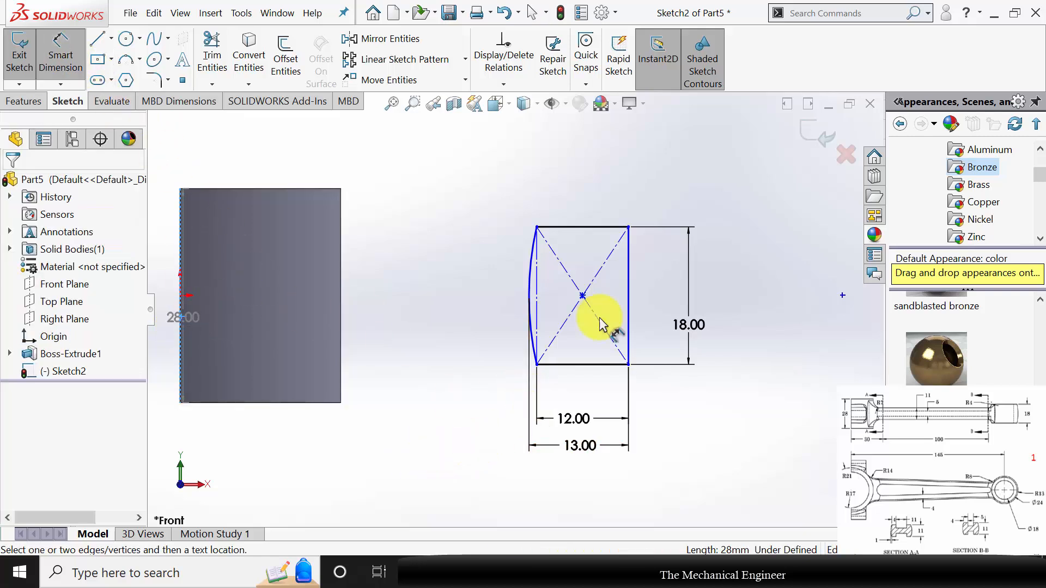
pyautogui.click(630, 303)
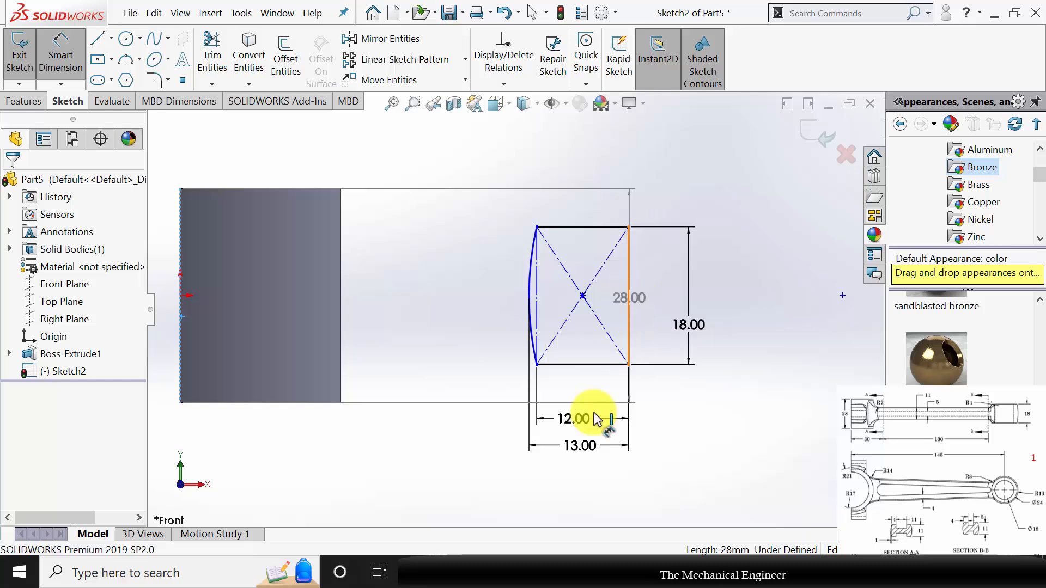
pyautogui.click(430, 497)
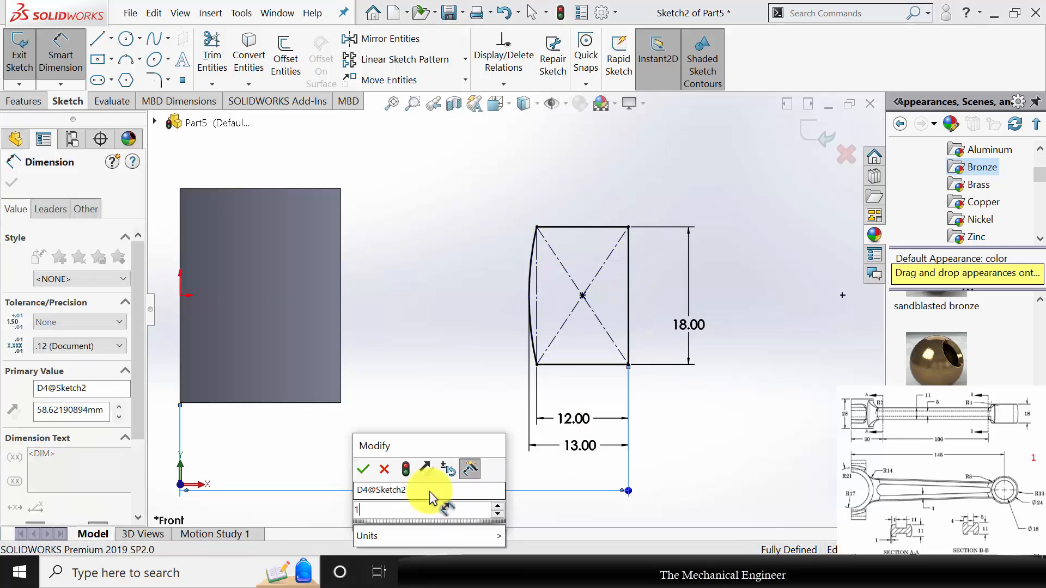
pyautogui.press('Return')
# Revolve the small-end profile 360 degrees about the rectangle's right edge as a boss.
pyautogui.scroll(10, 490, 452)
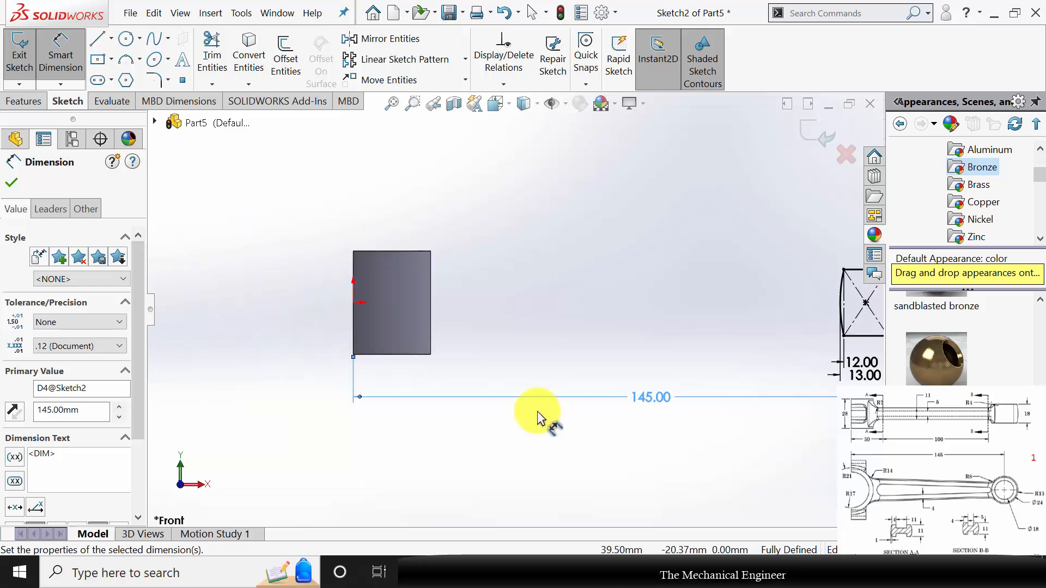
pyautogui.click(41, 102)
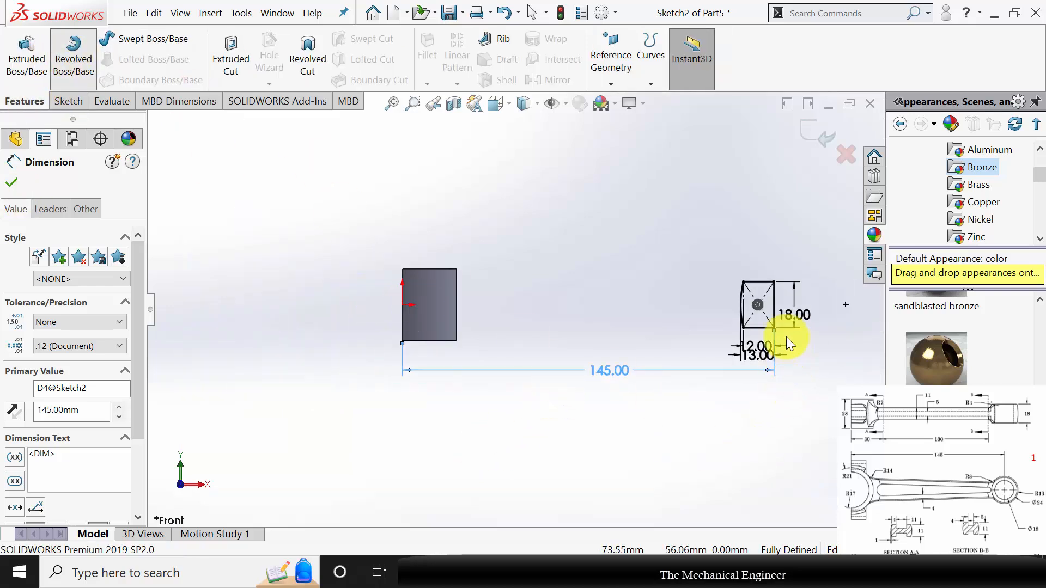
pyautogui.click(774, 310)
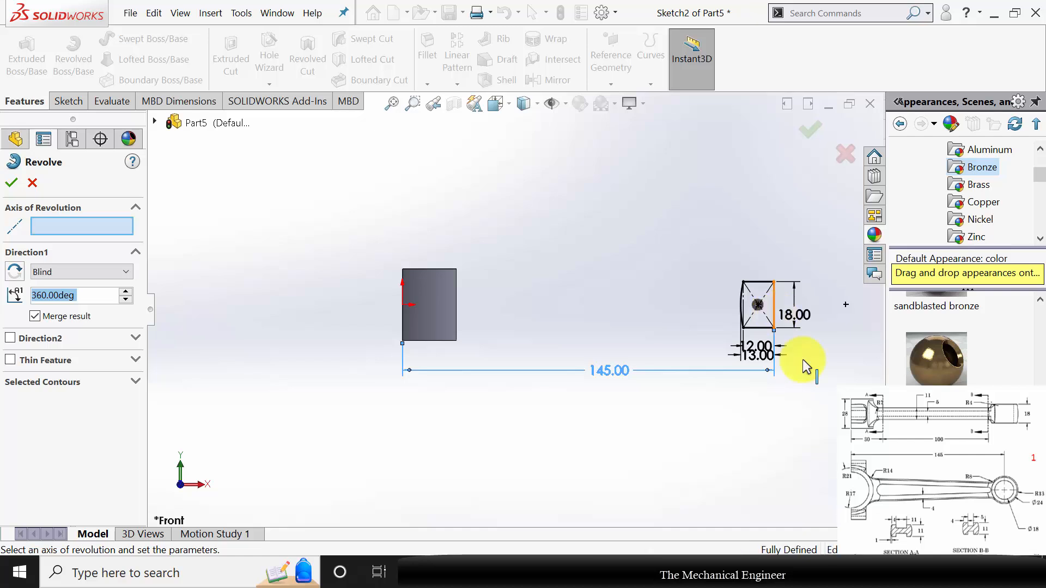
pyautogui.click(12, 183)
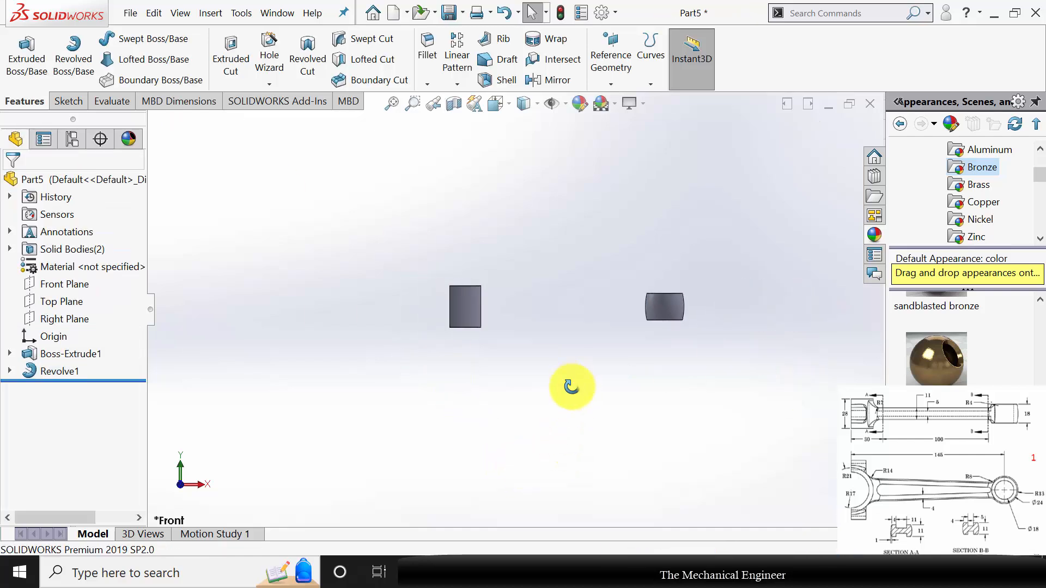
# Create a reference plane offset 30 mm from the Right Plane toward the small end.
pyautogui.moveTo(571, 387); pyautogui.dragTo(607, 394, button='middle')
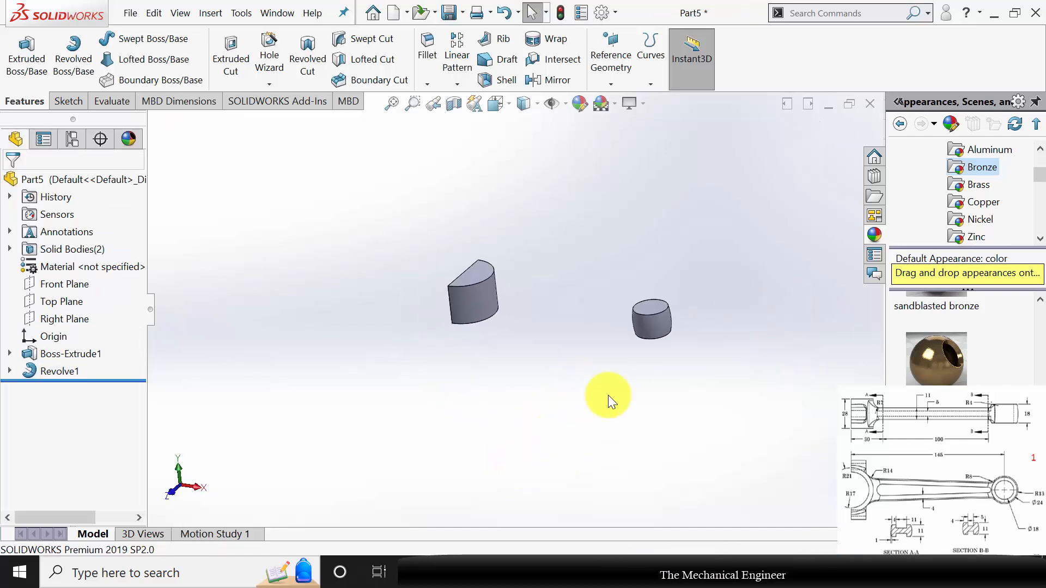
pyautogui.click(602, 70)
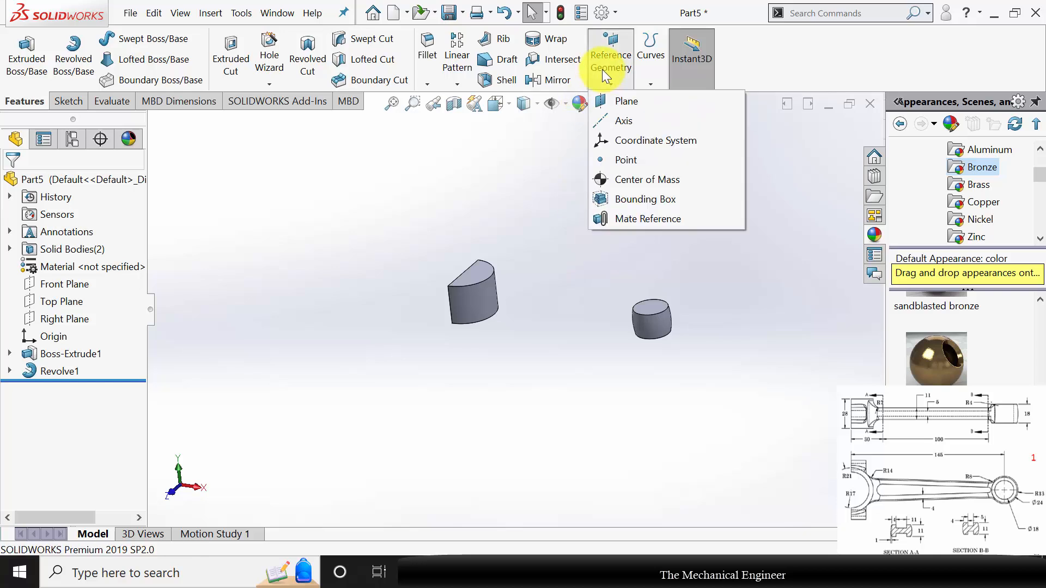
pyautogui.click(618, 96)
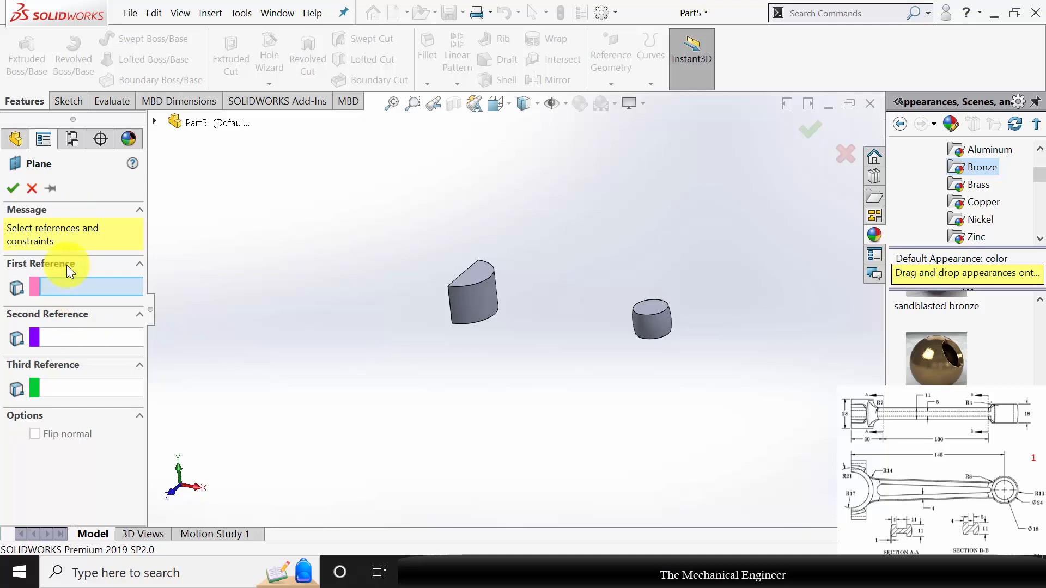
pyautogui.click(153, 122)
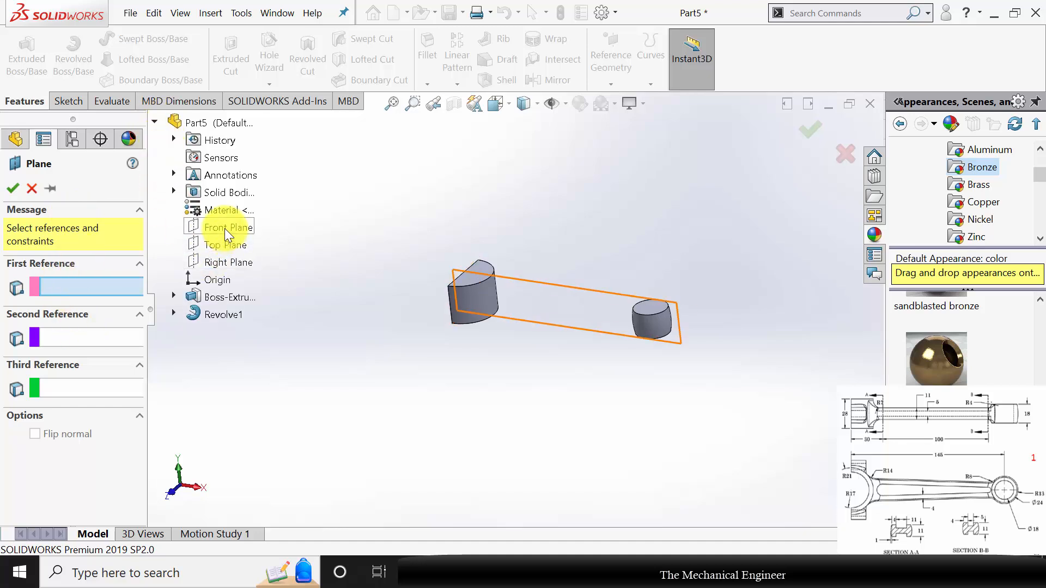
pyautogui.click(224, 258)
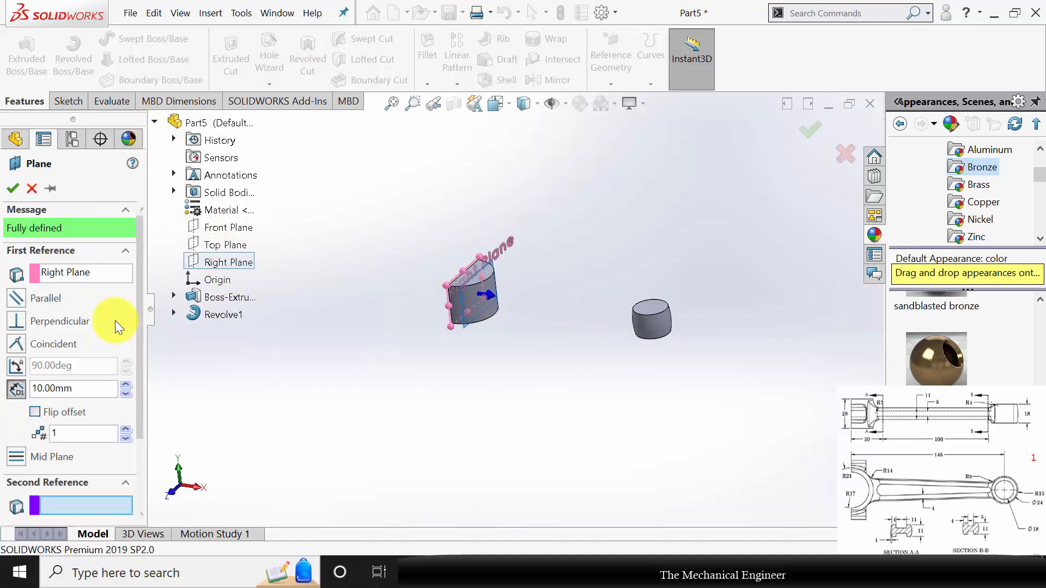
pyautogui.moveTo(88, 386); pyautogui.dragTo(3, 391)
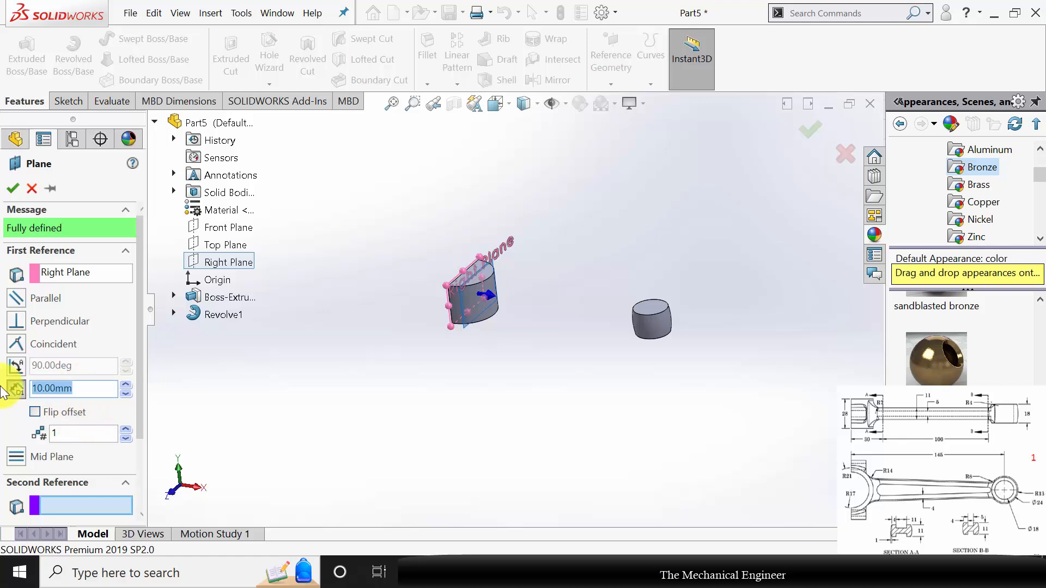
pyautogui.press('Return')
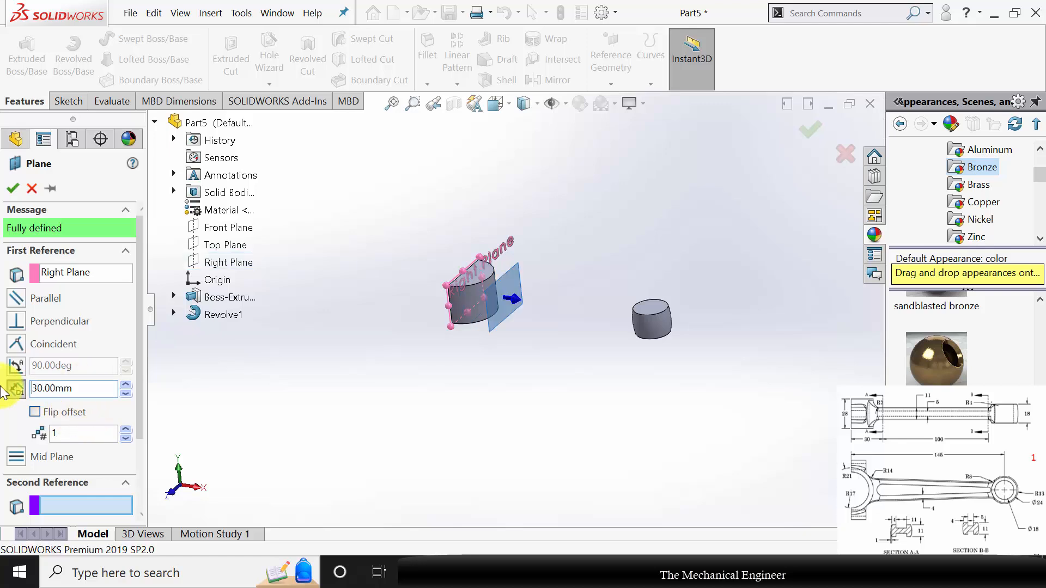
pyautogui.click(11, 190)
# Create a second reference plane offset 100 mm from Plane1 toward the small end.
pyautogui.click(610, 68)
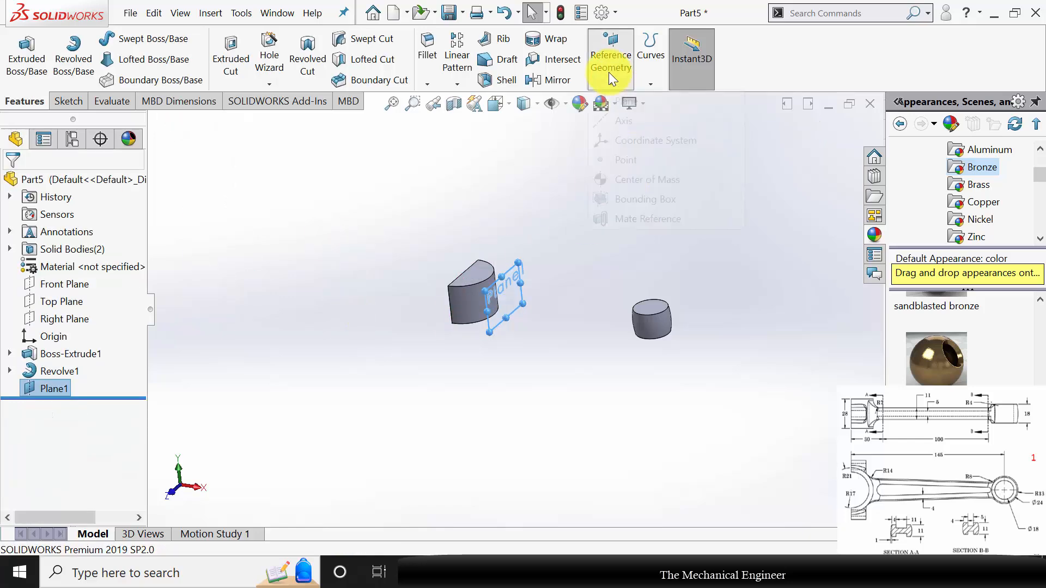
pyautogui.click(621, 102)
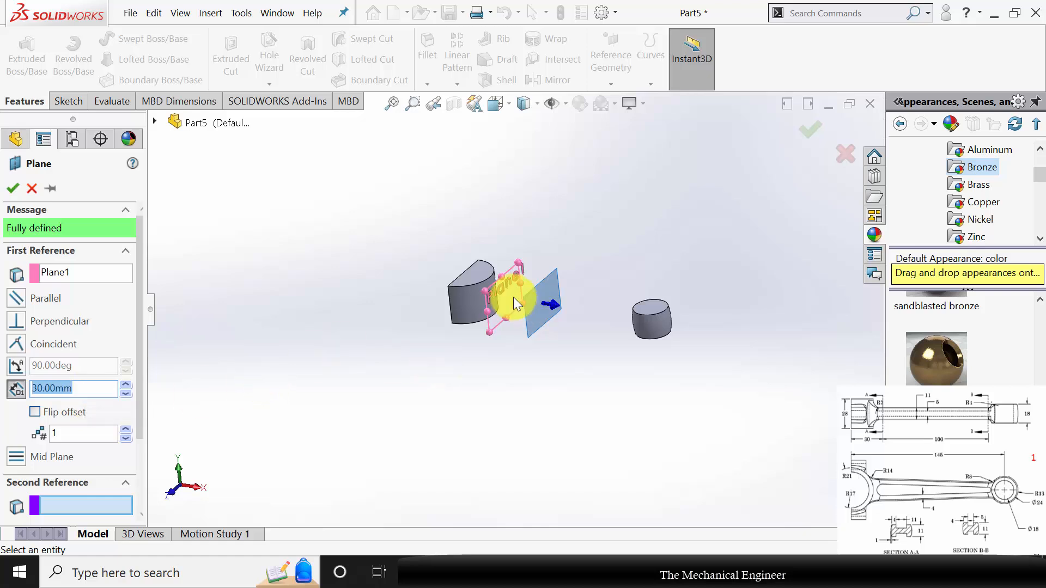
pyautogui.write('100')
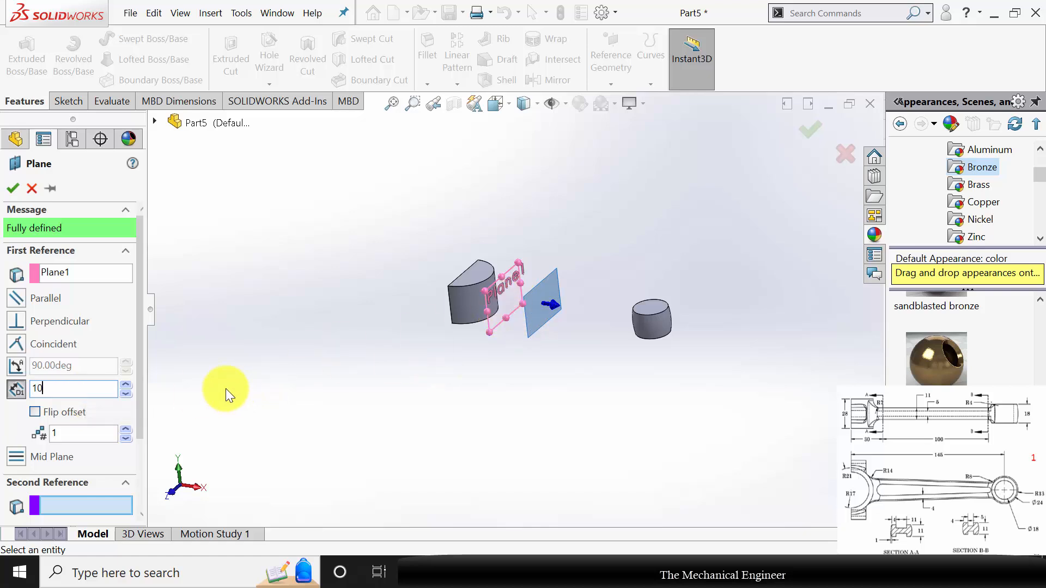
pyautogui.press('Return')
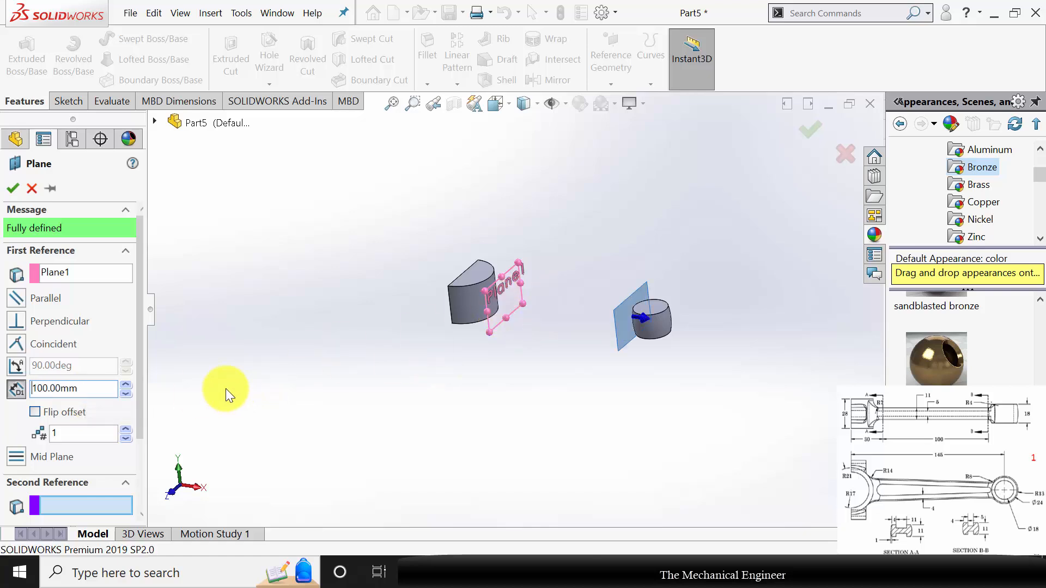
pyautogui.click(13, 189)
# On Plane1, sketch a centre rectangle centred on the origin, inside the outline of the small end.
pyautogui.moveTo(516, 427); pyautogui.dragTo(501, 398, button='middle')
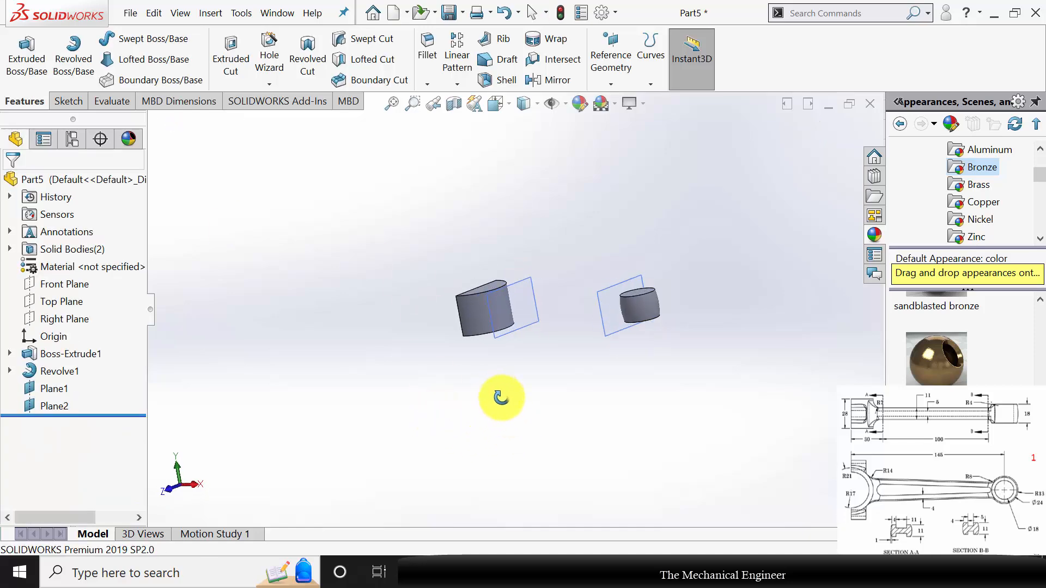
pyautogui.click(528, 313)
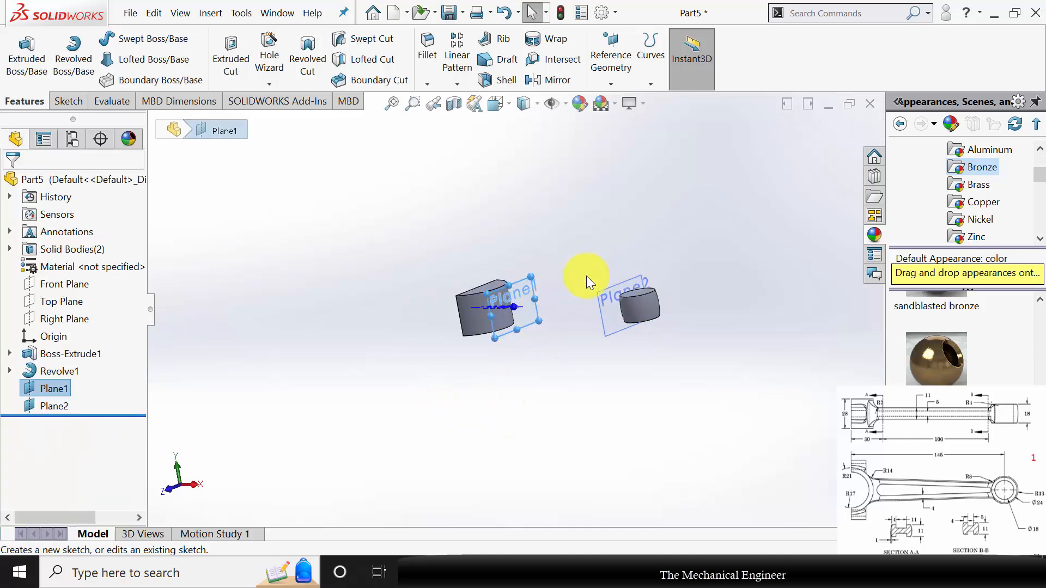
pyautogui.click(586, 276)
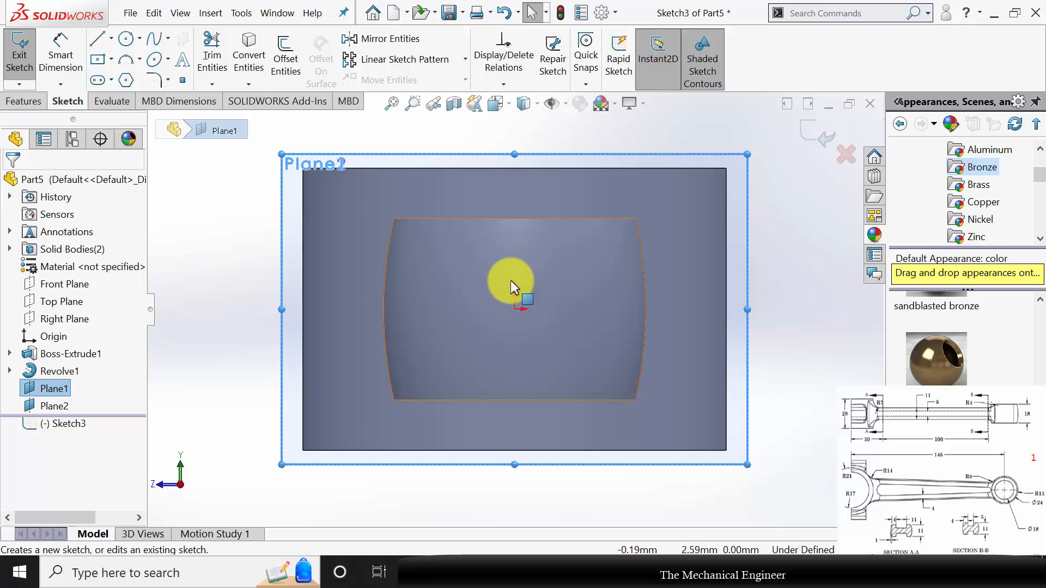
pyautogui.click(97, 60)
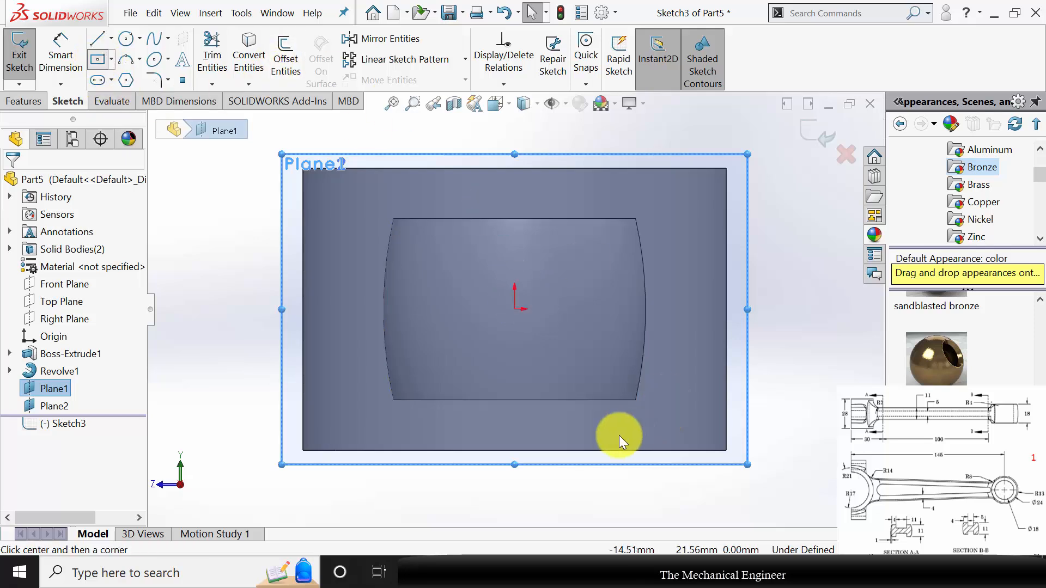
pyautogui.click(514, 310)
pyautogui.click(592, 253)
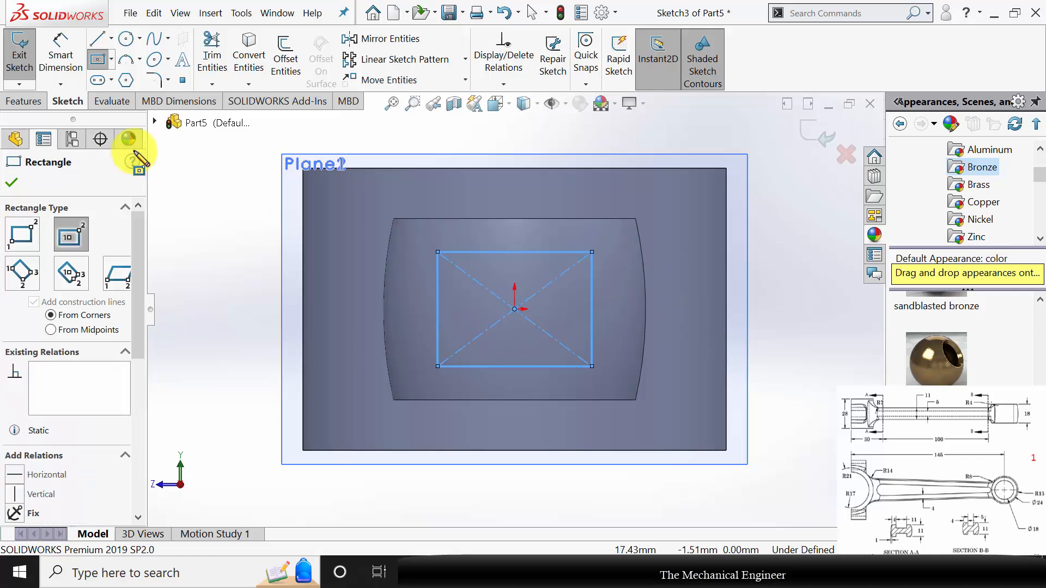
# Draw outward-bulging three-point arcs across the rectangle's two vertical sides, about 2.2 mm deep at the right and 1.4 mm at the left.
pyautogui.click(125, 59)
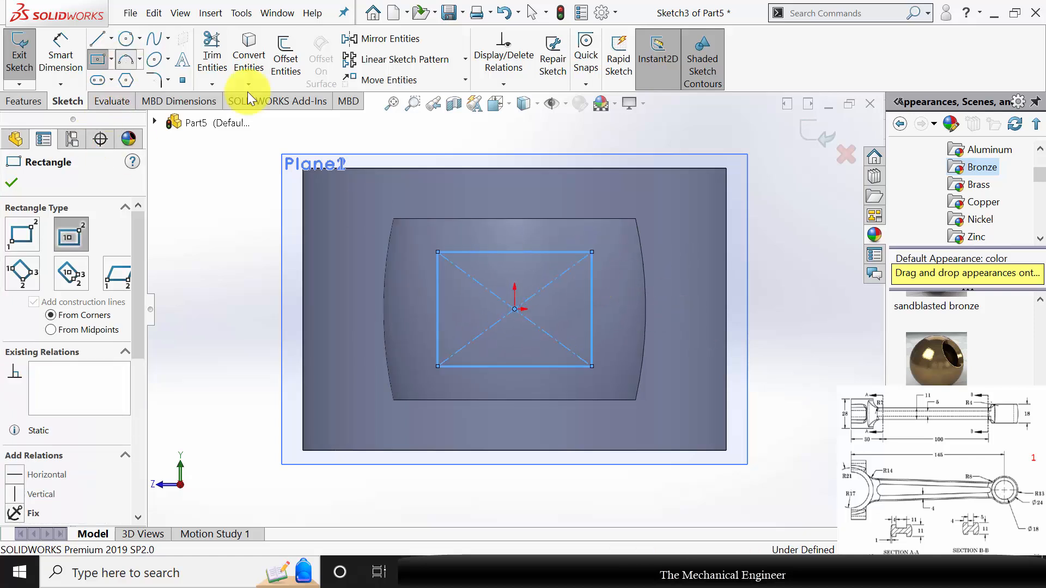
pyautogui.click(592, 253)
pyautogui.click(592, 366)
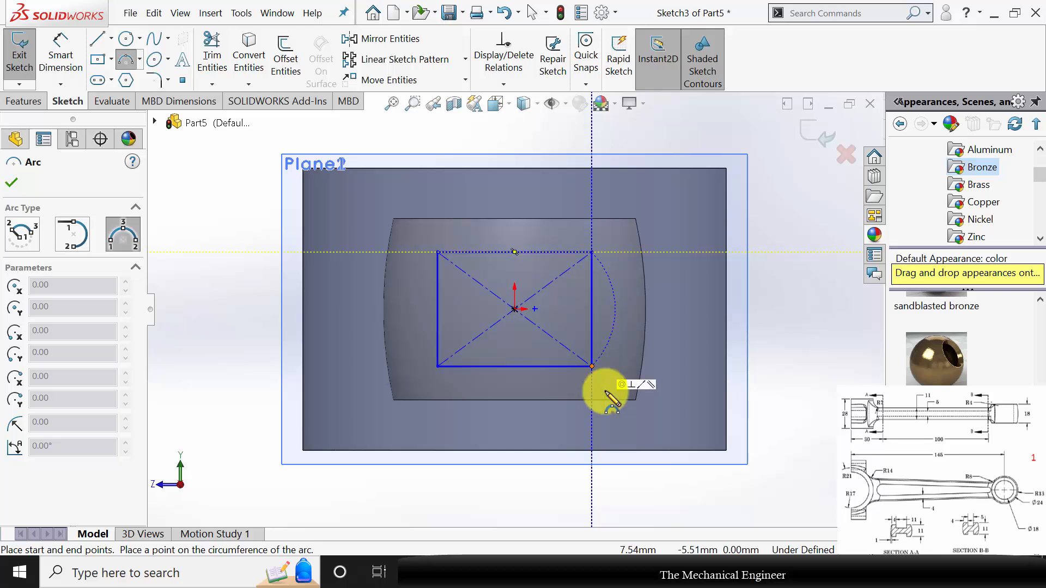
pyautogui.click(614, 320)
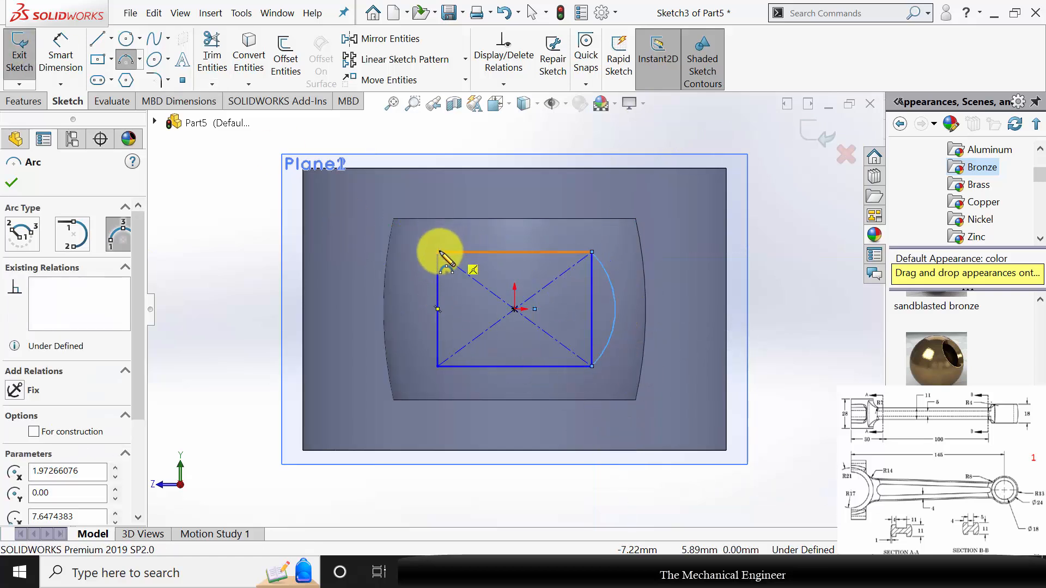
pyautogui.click(438, 252)
pyautogui.click(437, 365)
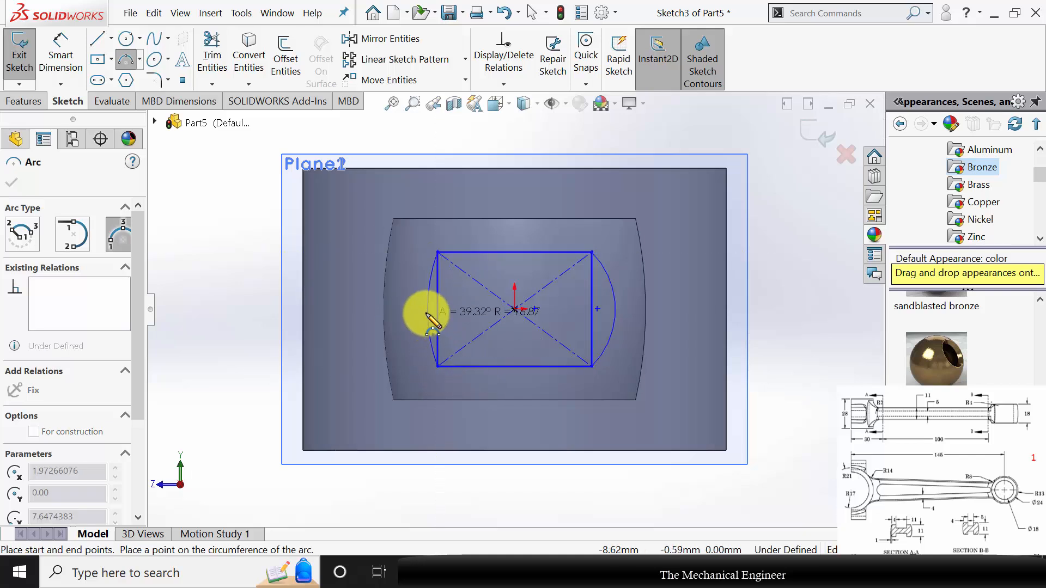
pyautogui.click(424, 312)
pyautogui.press('Escape')
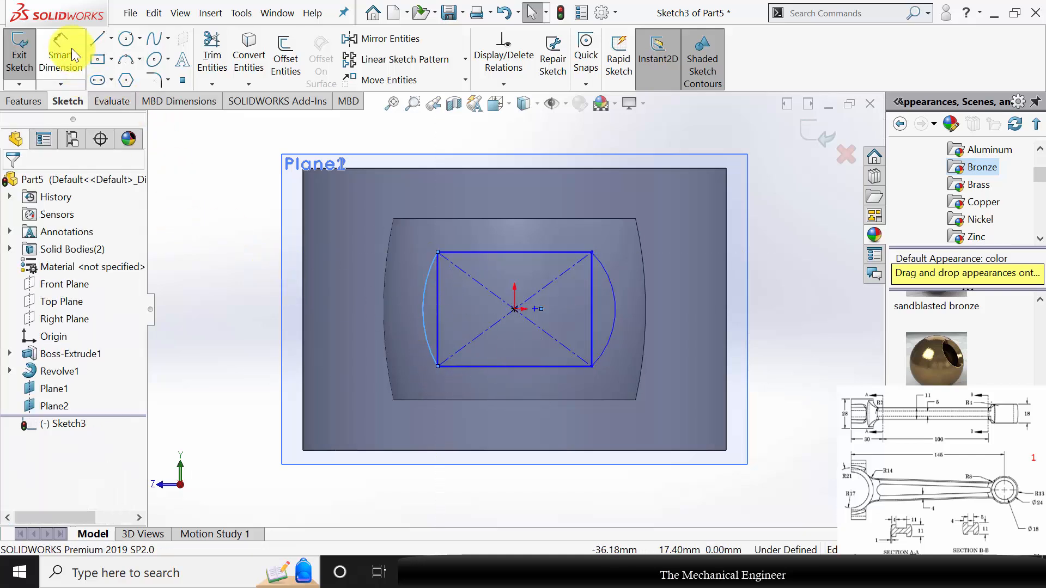
# Dimension the Plane1 rectangle 19 mm wide and 11 mm high.
pyautogui.click(71, 48)
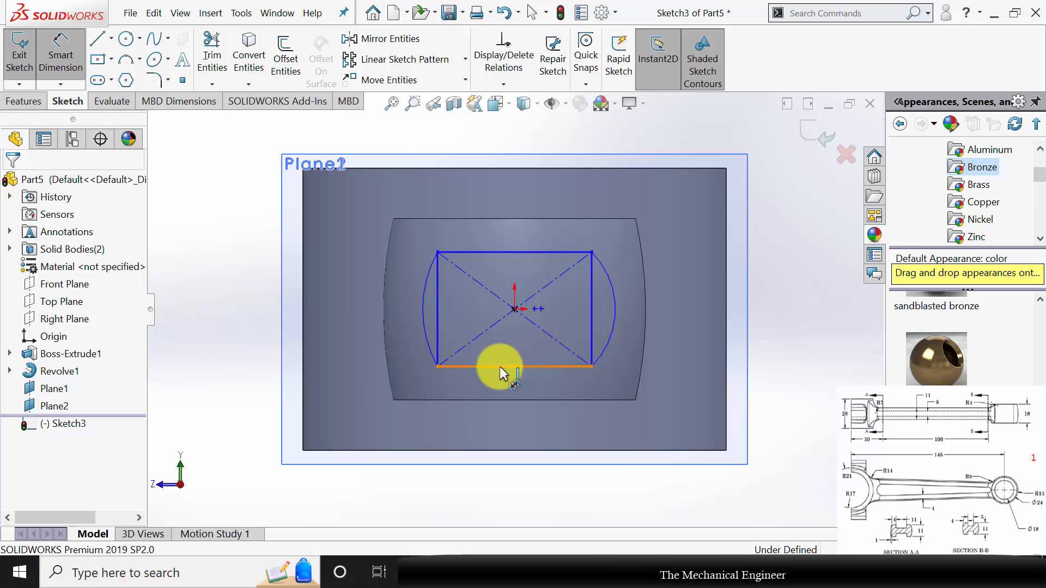
pyautogui.click(501, 368)
pyautogui.click(524, 502)
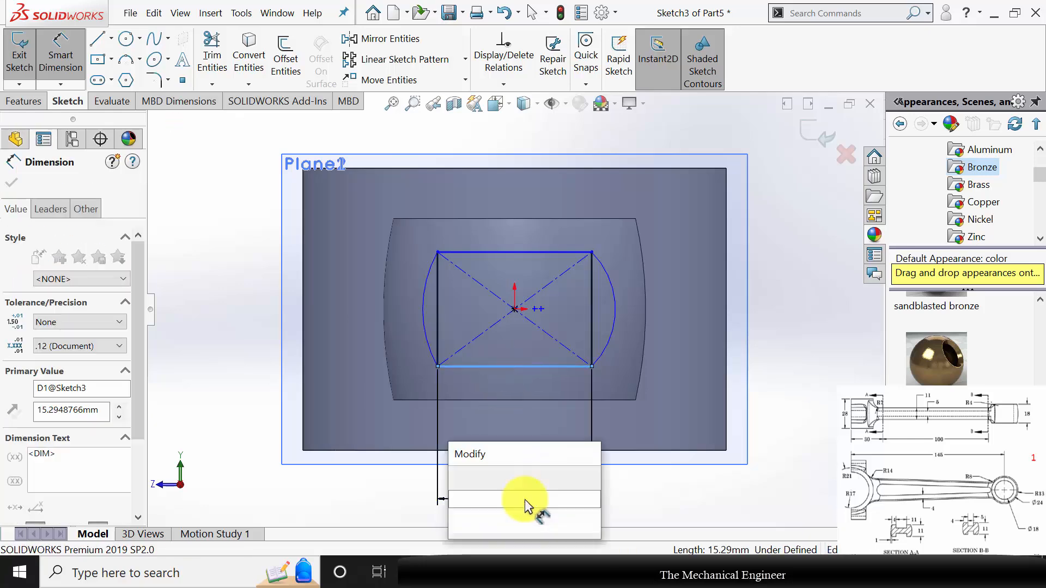
pyautogui.write('19')
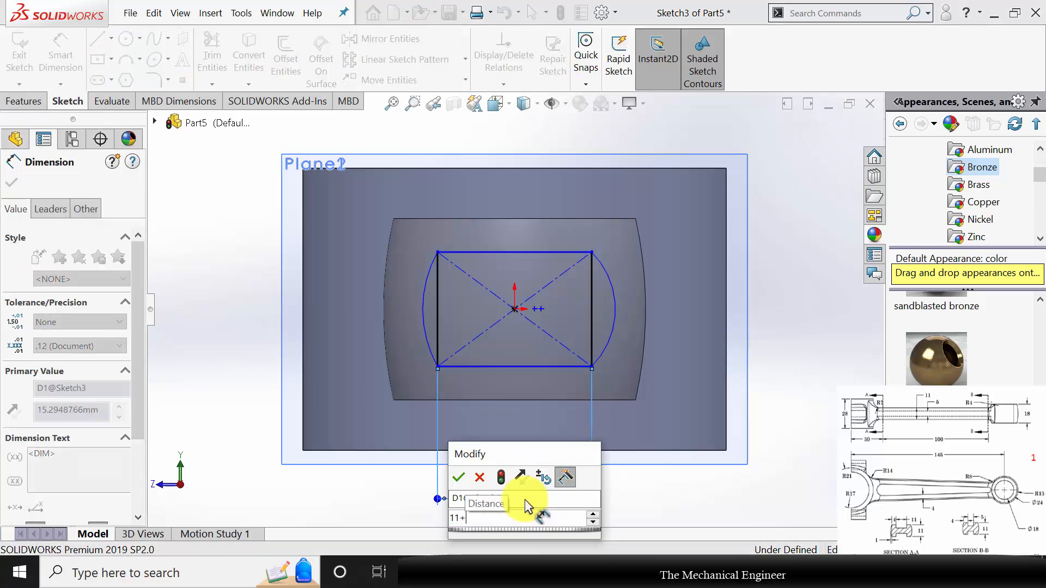
pyautogui.press('Return')
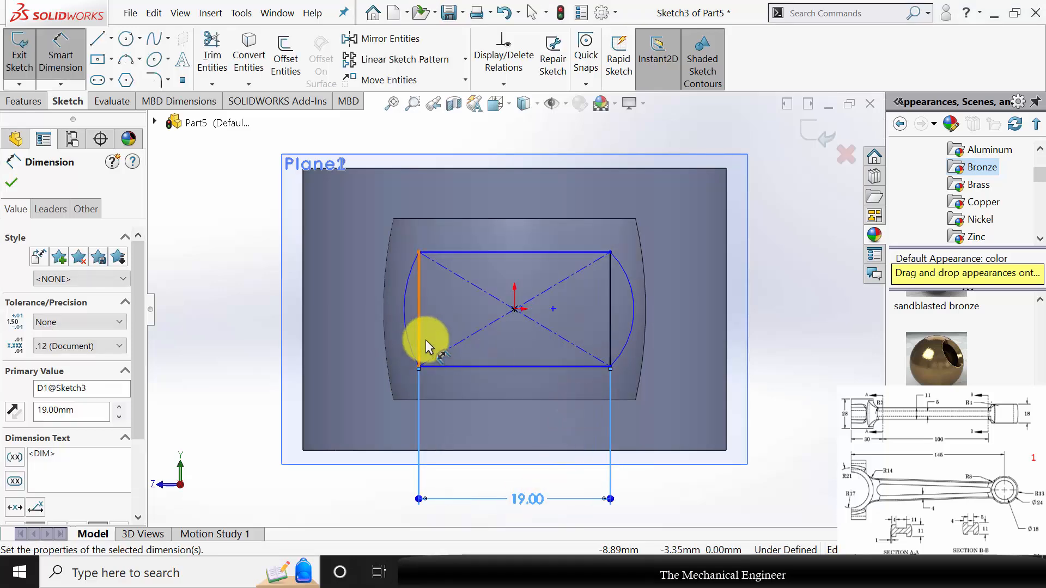
pyautogui.click(419, 316)
pyautogui.click(231, 306)
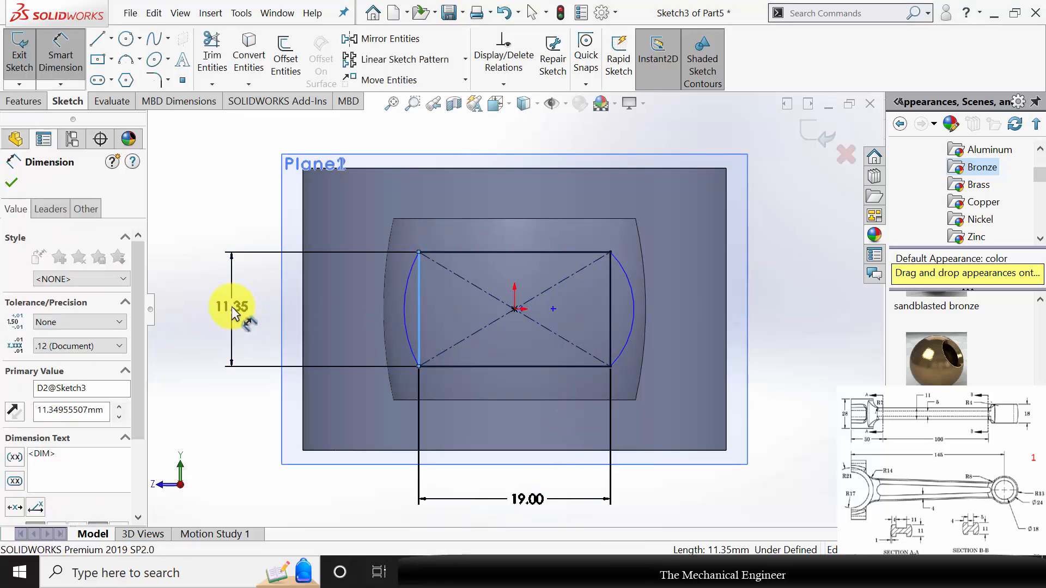
pyautogui.write('11')
pyautogui.press('Return')
# Dimension the left arc's bulge from the rectangle's left side as 1 mm.
pyautogui.scroll(-8, 408, 315)
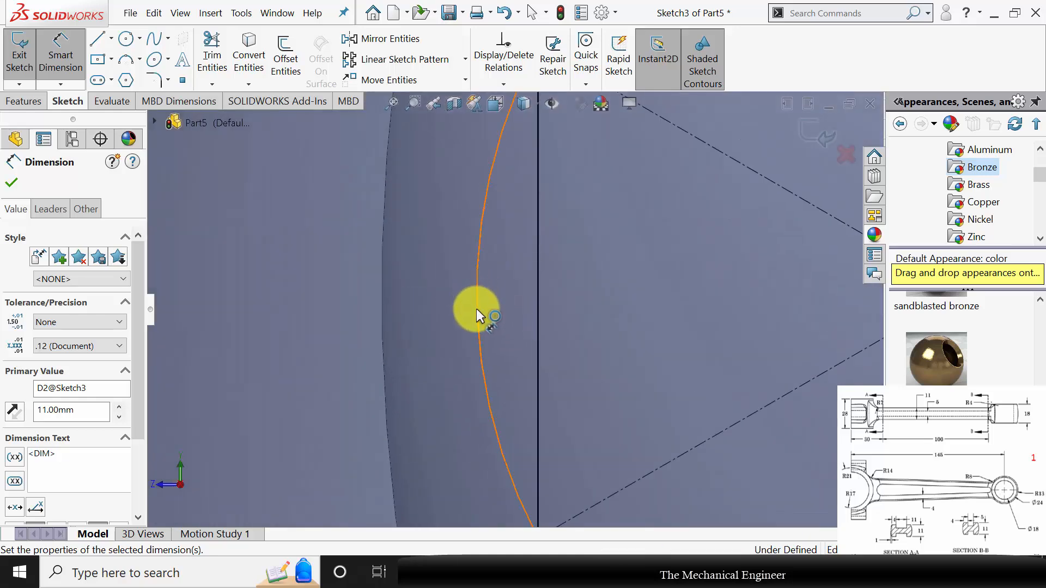
pyautogui.click(476, 294)
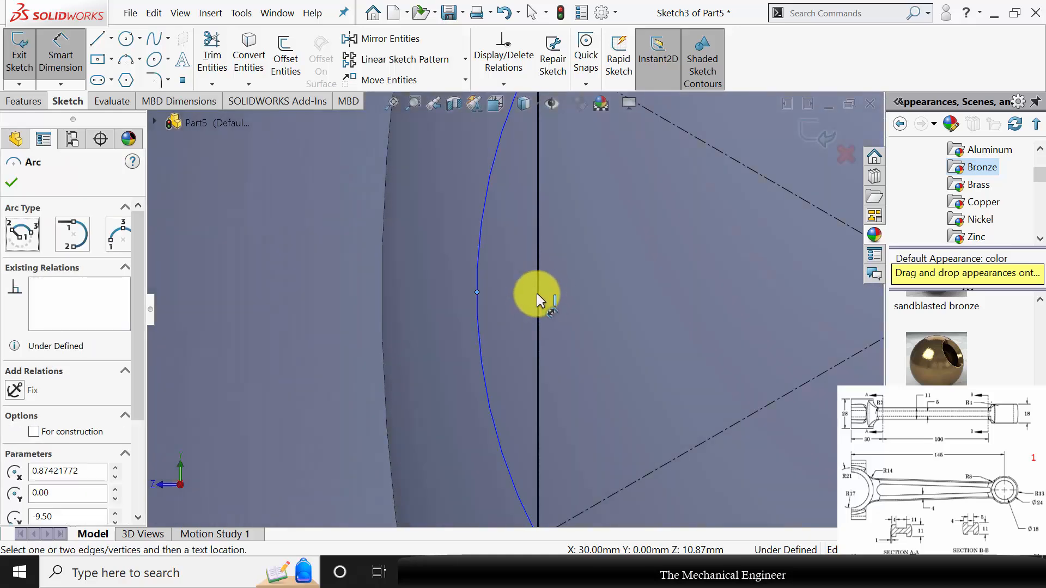
pyautogui.click(537, 291)
pyautogui.click(398, 318)
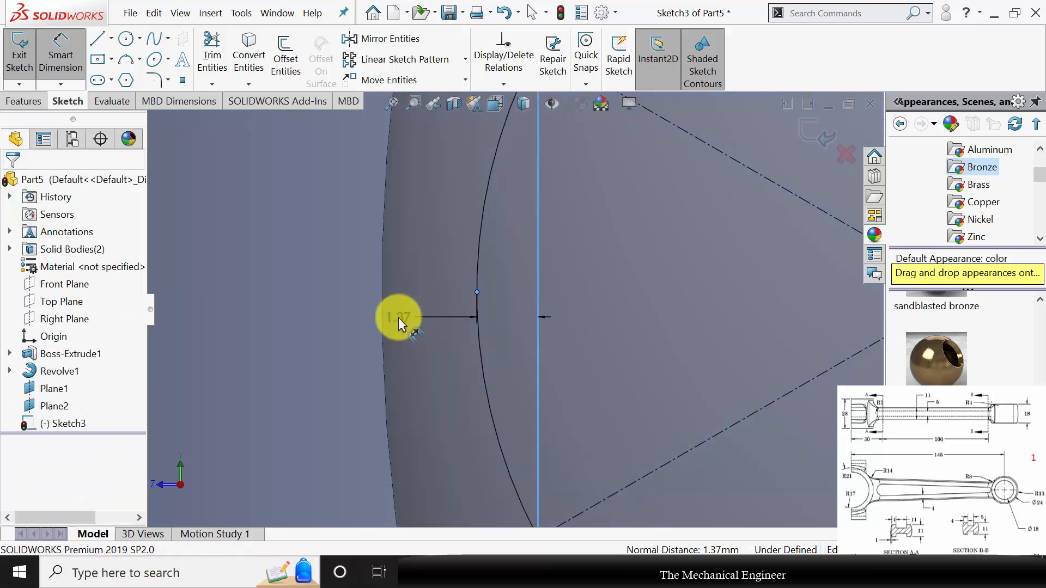
pyautogui.write('1.00mm')
pyautogui.press('Return')
pyautogui.scroll(8, 593, 329)
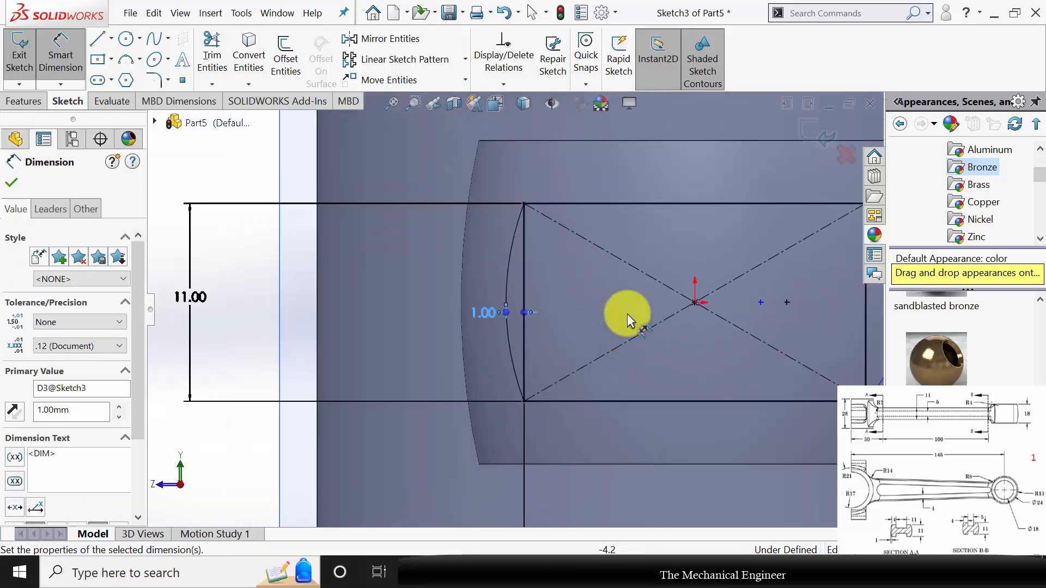
# Dimension the right arc's bulge from the rectangle's right side as 1 mm.
pyautogui.scroll(-5, 684, 308)
pyautogui.click(707, 286)
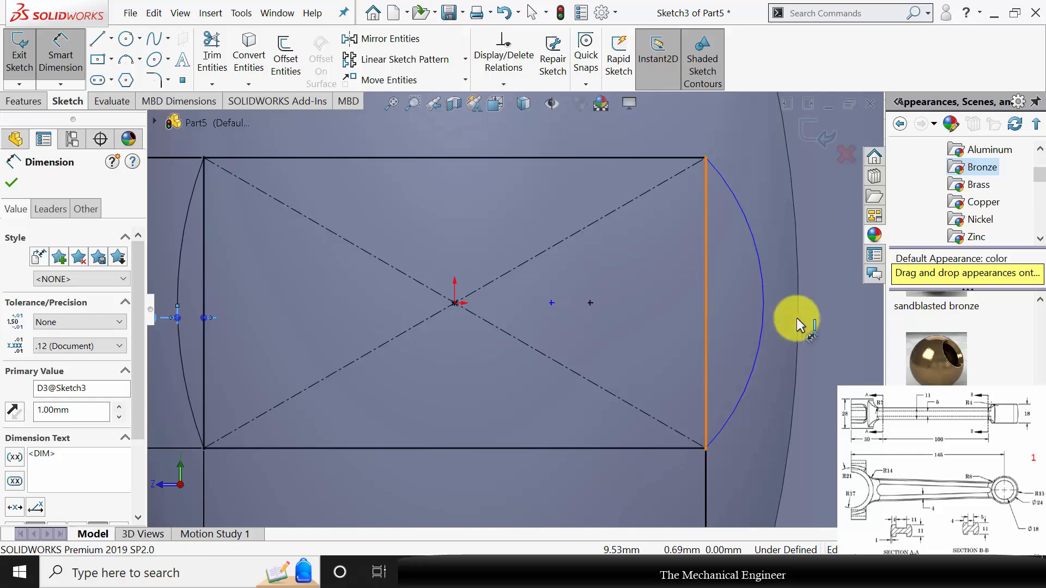
pyautogui.click(763, 302)
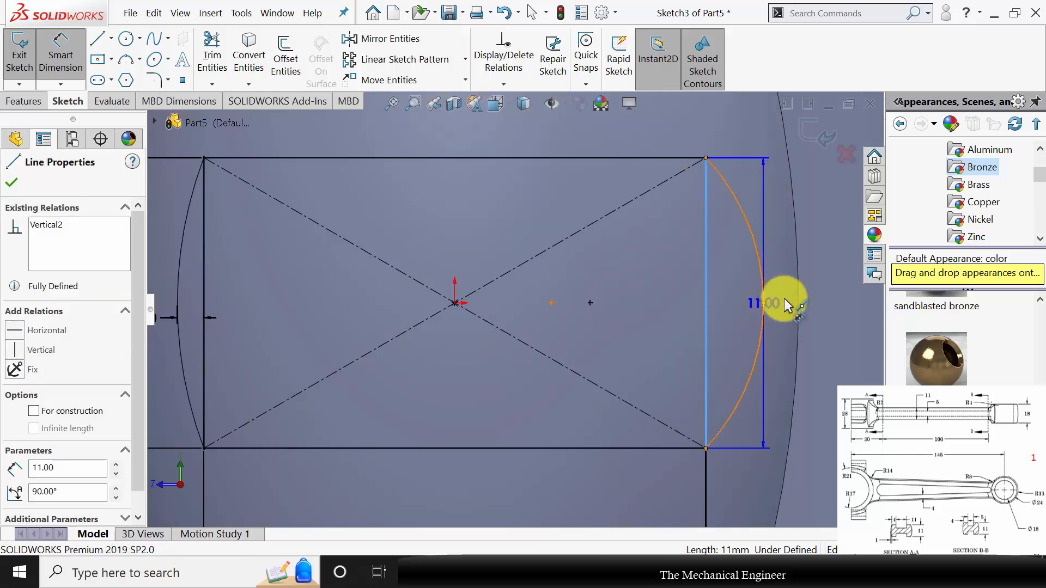
pyautogui.click(786, 297)
pyautogui.write('1')
pyautogui.press('Return')
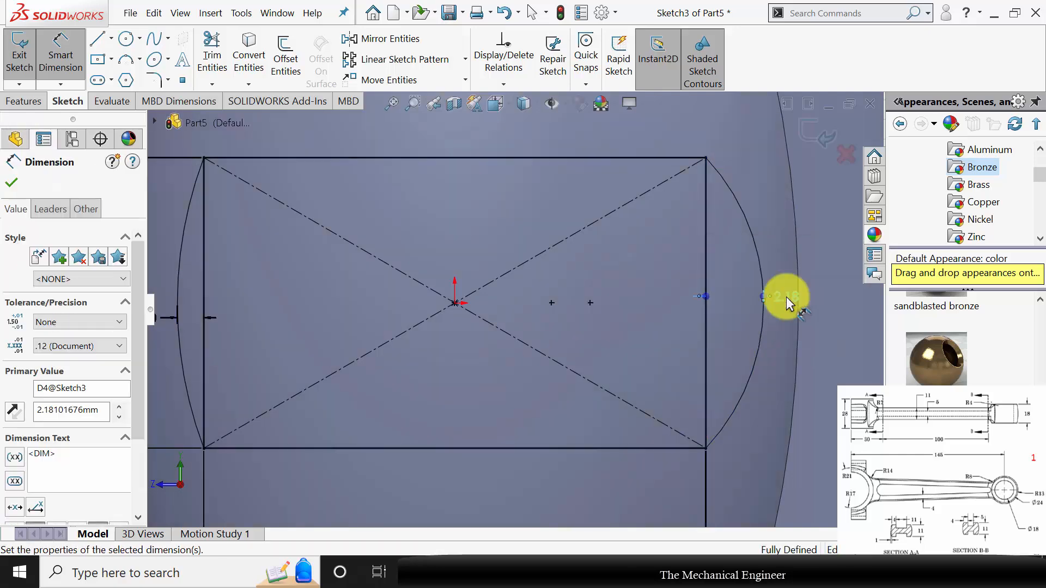
pyautogui.press('Escape')
# Convert the rectangle's two vertical sides to construction lines and exit the Plane1 sketch.
pyautogui.click(705, 328)
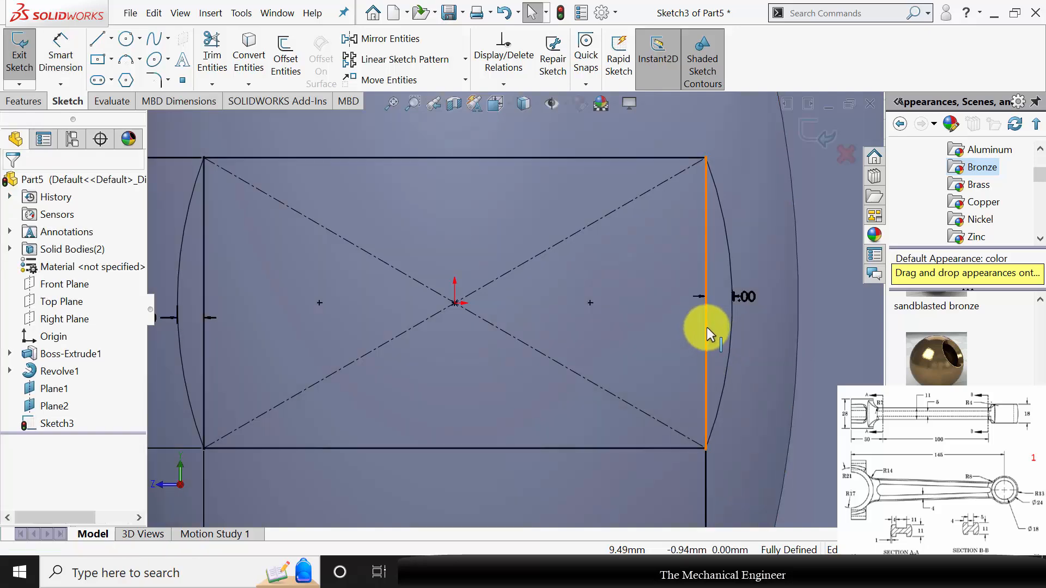
pyautogui.keyDown('ctrl'); pyautogui.click(204, 347); pyautogui.keyUp('ctrl')
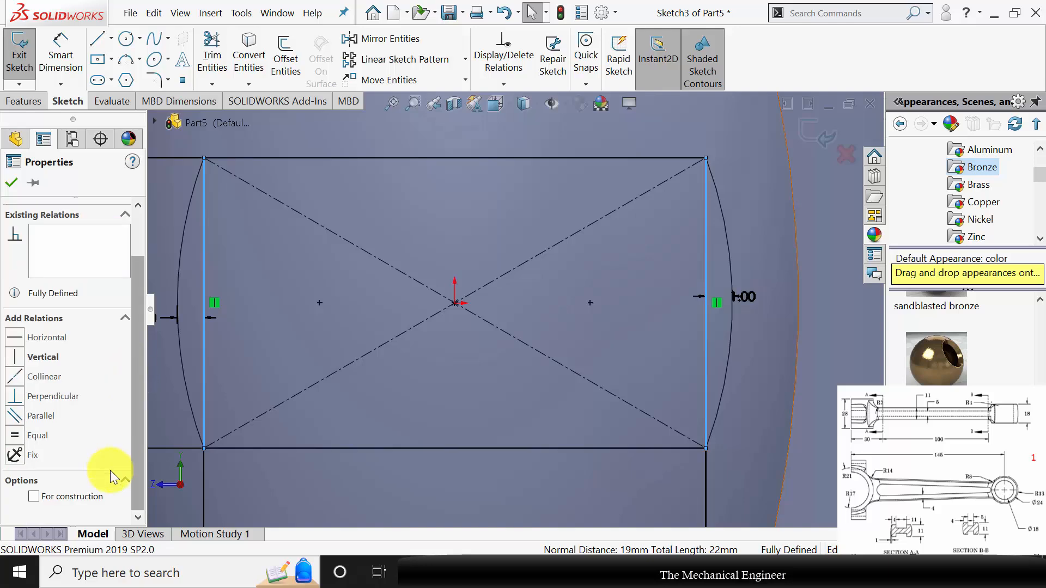
pyautogui.click(86, 494)
pyautogui.click(506, 375)
pyautogui.press('f')
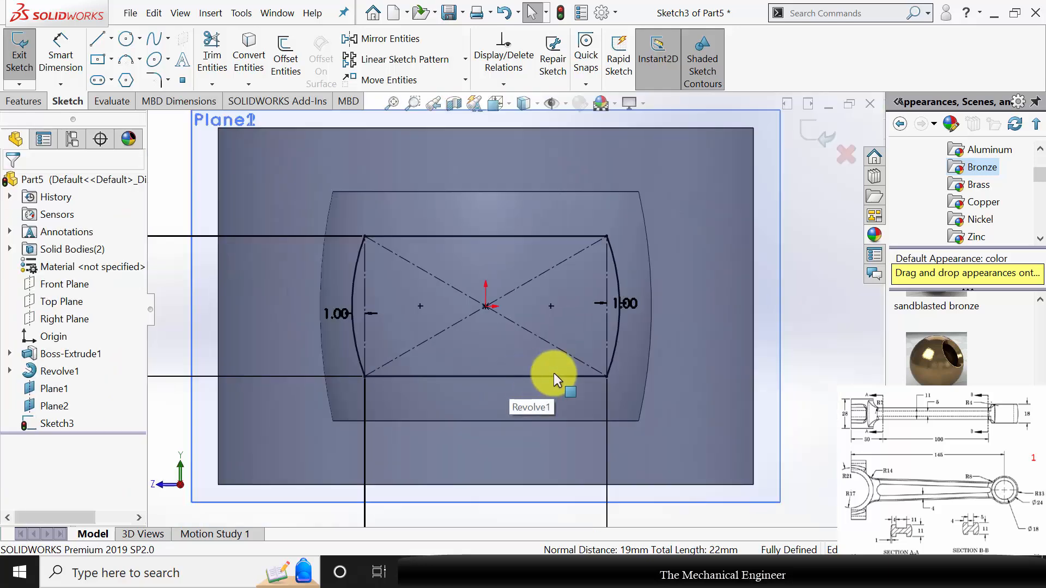
pyautogui.doubleClick(679, 415)
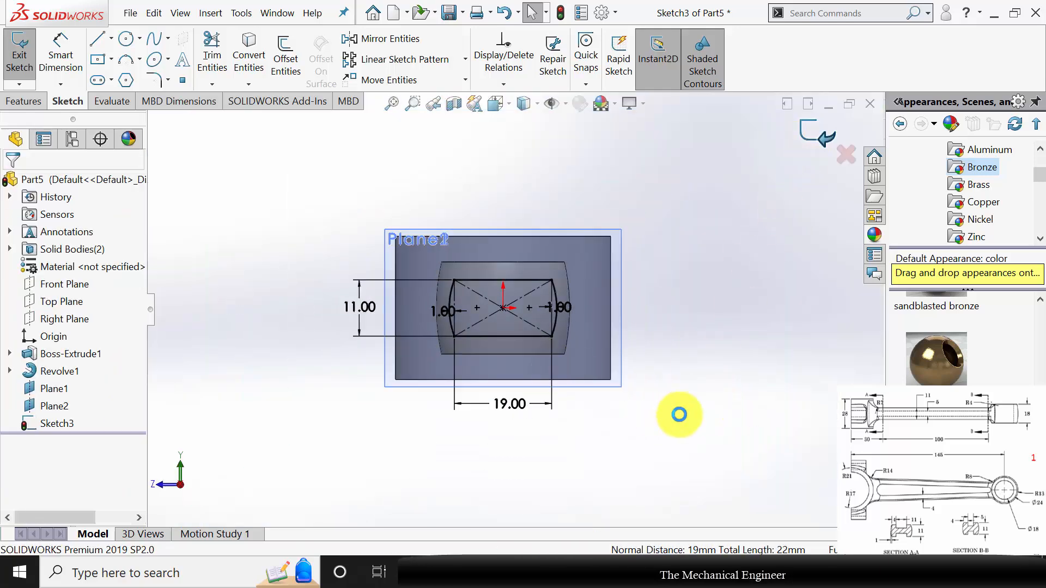
# Start a sketch on Plane2 and draw a centre rectangle about 12.3 by 6.5 mm centred on the origin.
pyautogui.scroll(2, 679, 415)
pyautogui.moveTo(619, 359)
pyautogui.mouseDown(button='middle')
pyautogui.moveTo(685, 382)
pyautogui.moveTo(621, 359)
pyautogui.mouseUp(button='middle')
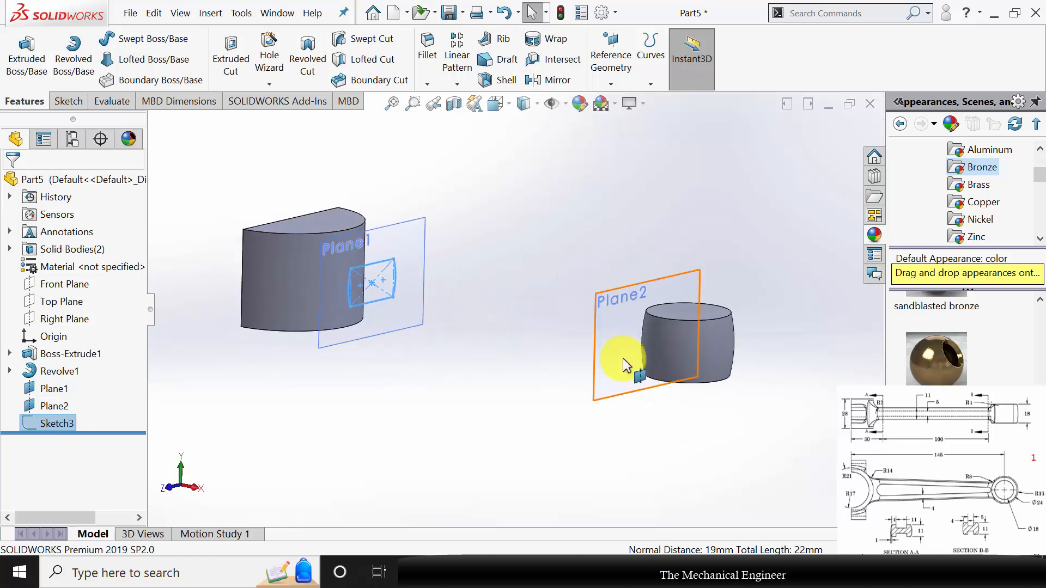
pyautogui.click(620, 345)
pyautogui.click(682, 305)
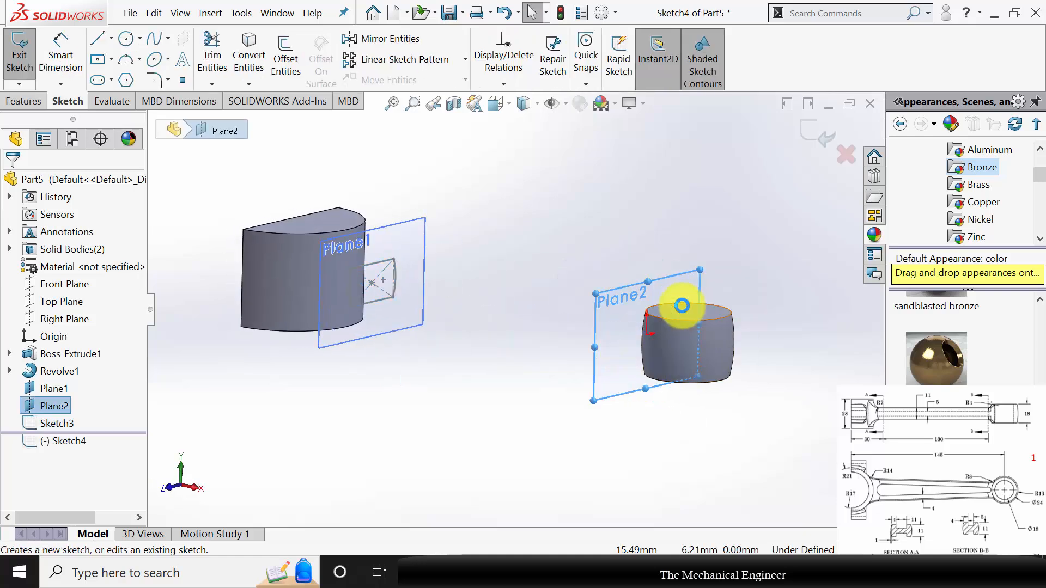
pyautogui.click(99, 61)
pyautogui.scroll(-3, 502, 299)
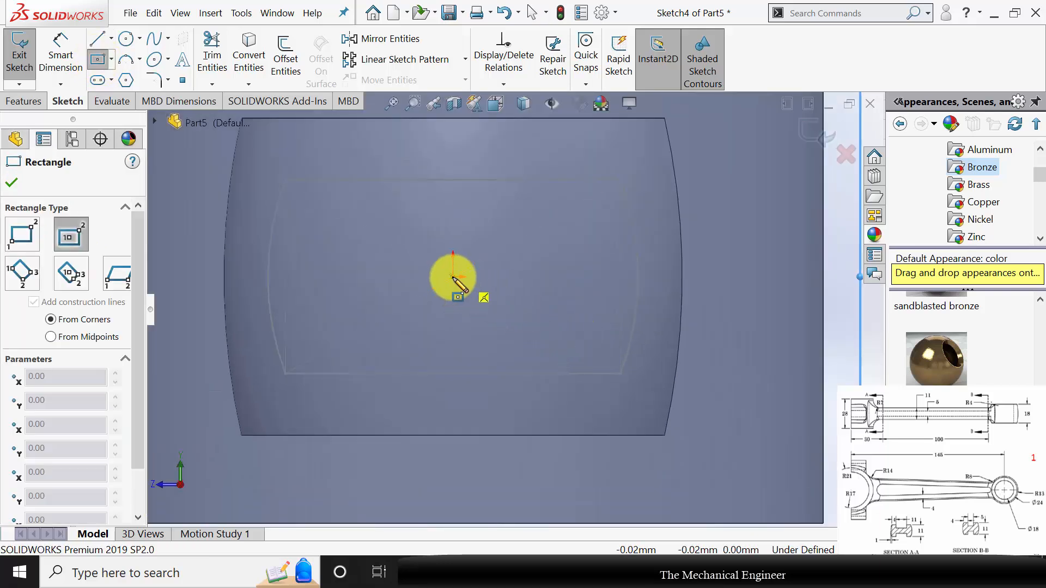
pyautogui.click(453, 277)
pyautogui.click(561, 219)
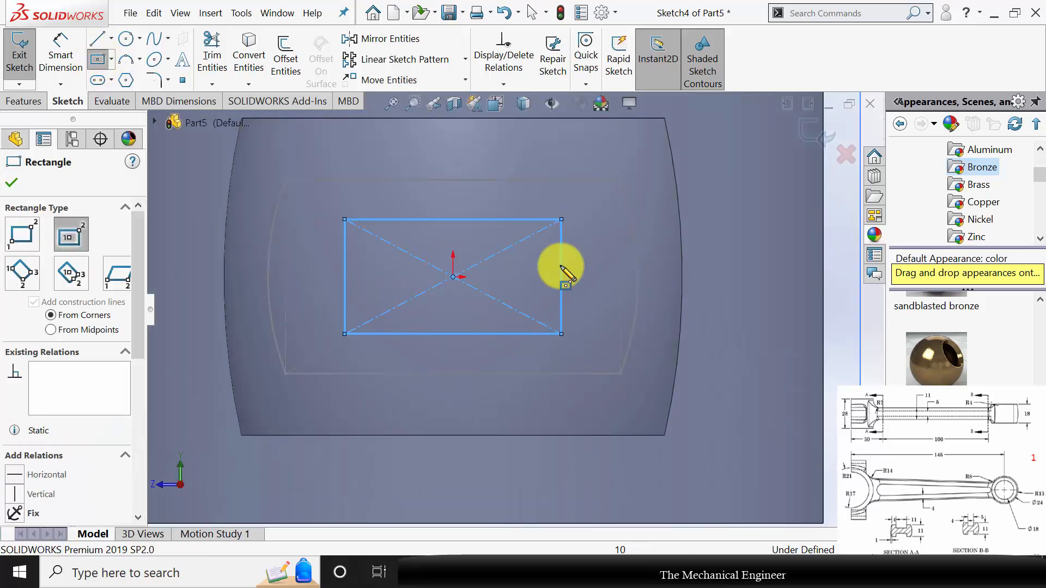
# Draw shallow outward three-point arcs between the corners of the Plane2 rectangle's right and left sides.
pyautogui.click(126, 60)
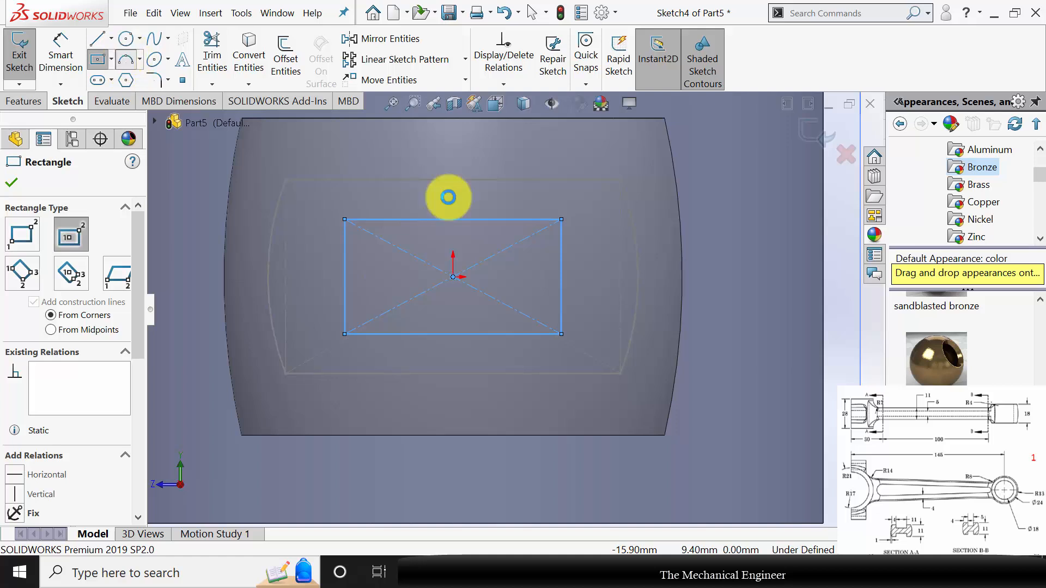
pyautogui.click(561, 219)
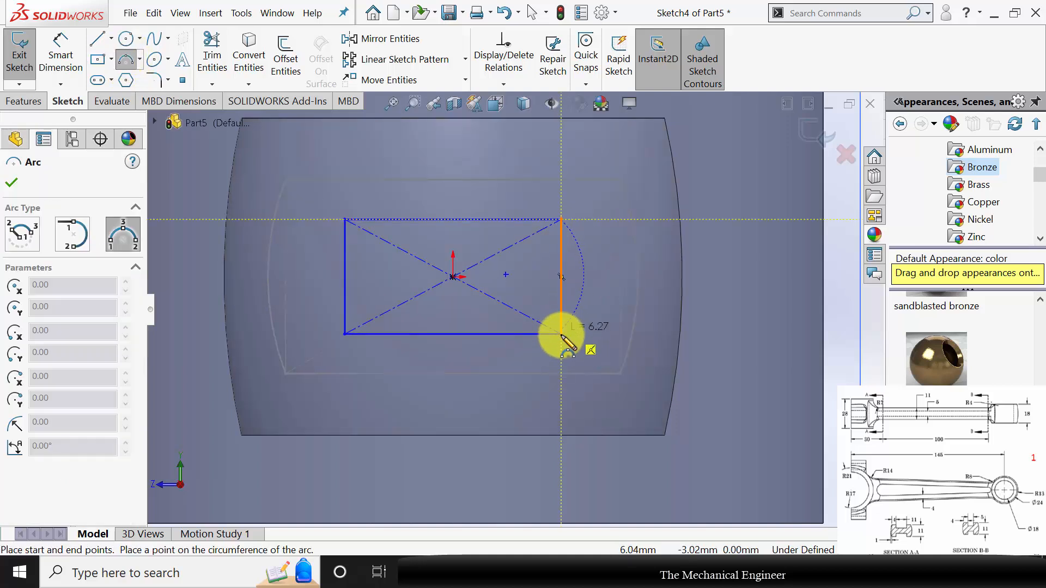
pyautogui.click(561, 333)
pyautogui.click(571, 277)
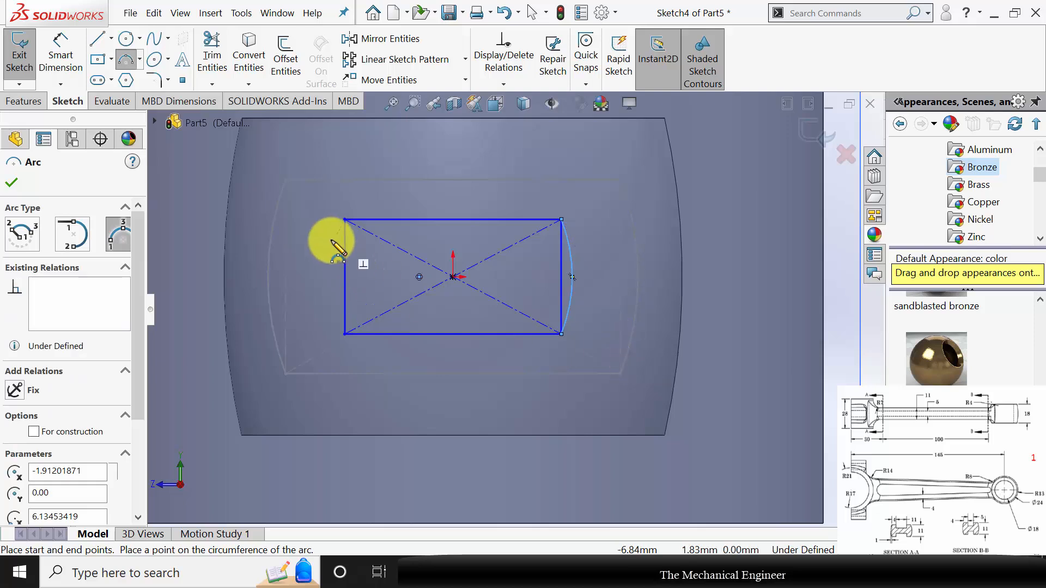
pyautogui.click(344, 220)
pyautogui.click(345, 334)
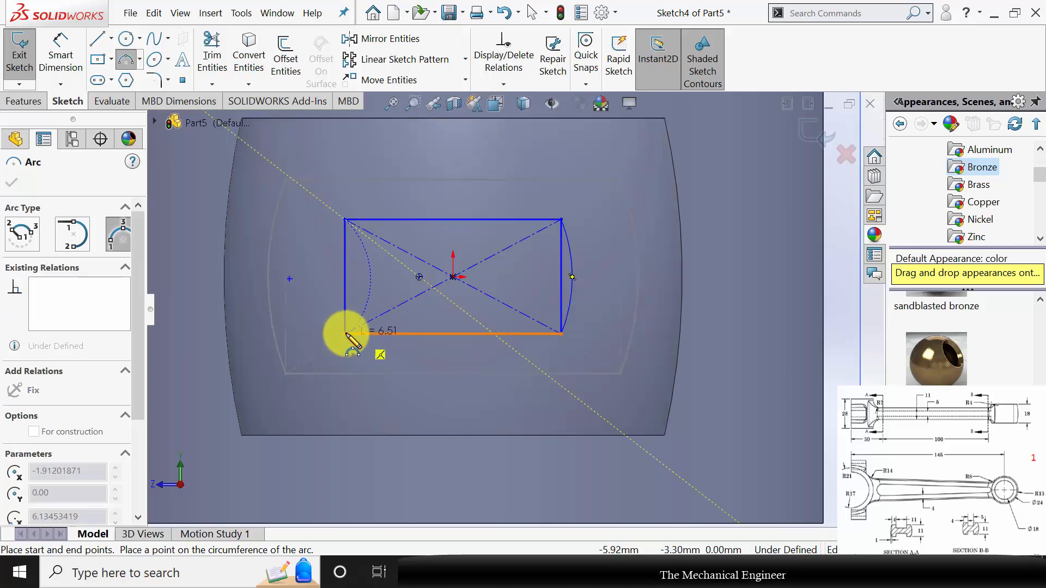
pyautogui.click(334, 276)
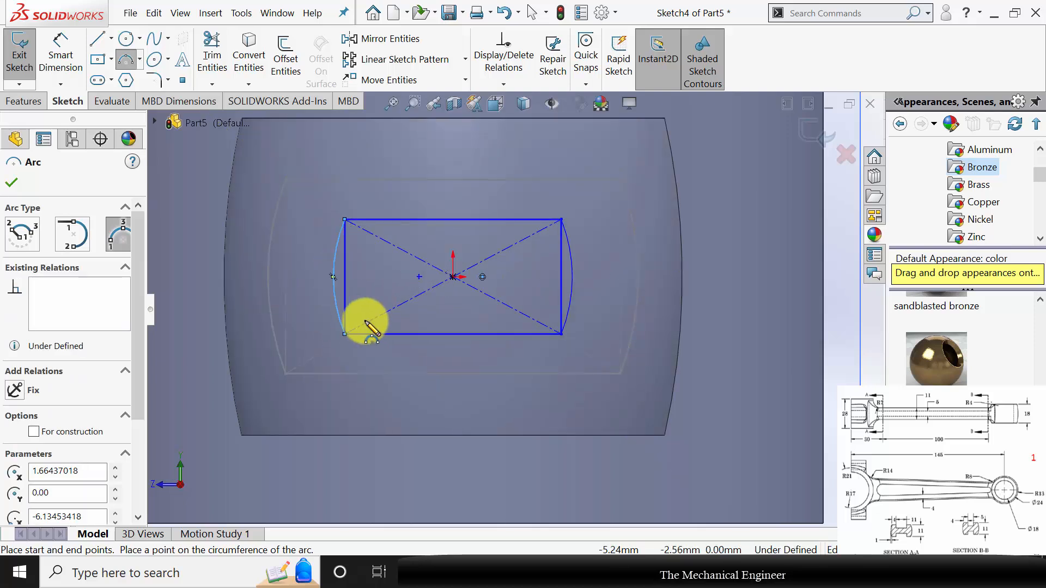
pyautogui.press('Escape')
# Dimension the Plane2 rectangle as 13 mm wide, entered as 5+8, and 11 mm high.
pyautogui.click(66, 58)
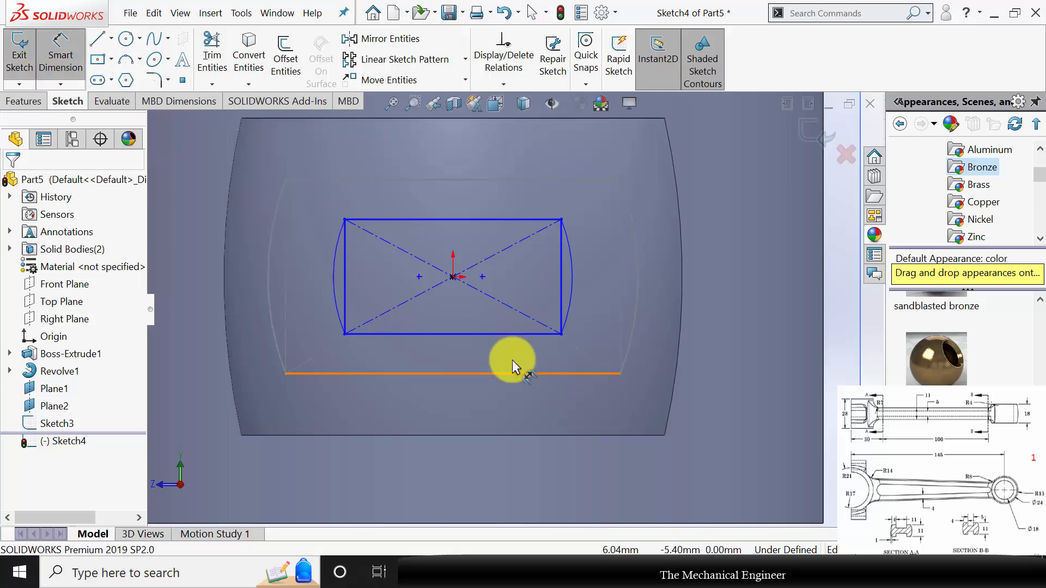
pyautogui.click(448, 333)
pyautogui.click(464, 471)
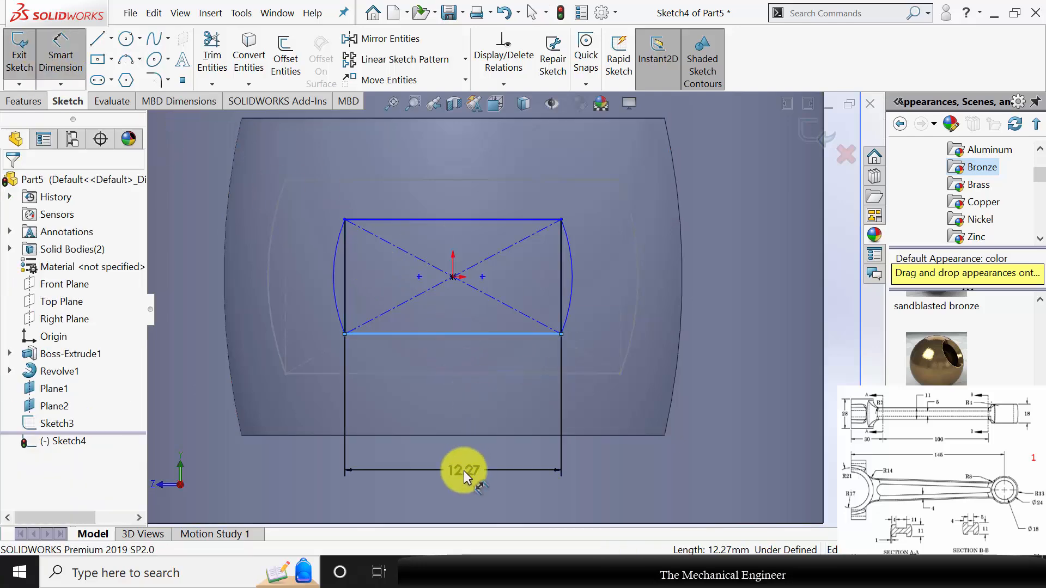
pyautogui.write('5+8')
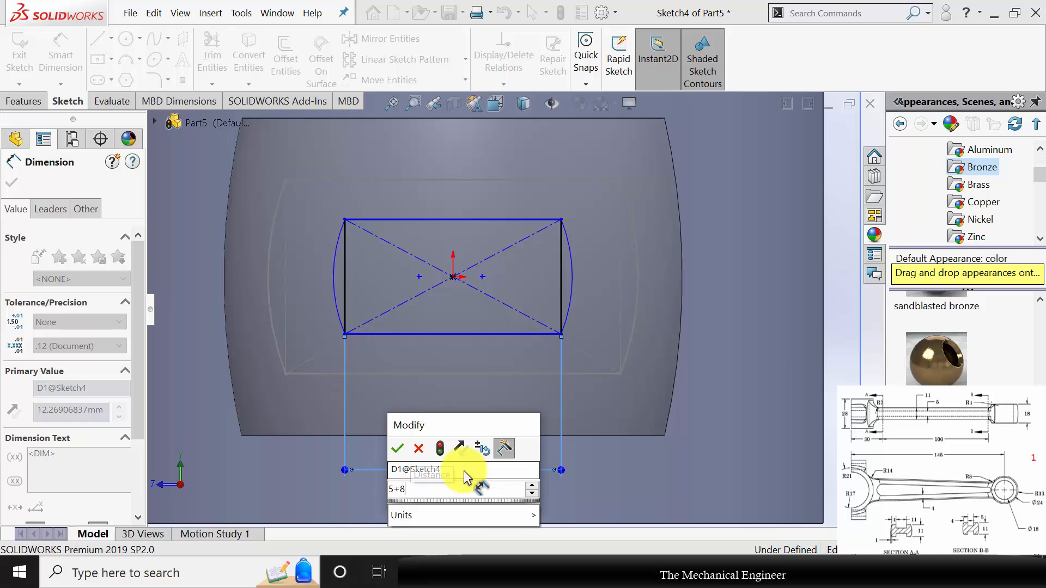
pyautogui.press('Return')
pyautogui.click(568, 278)
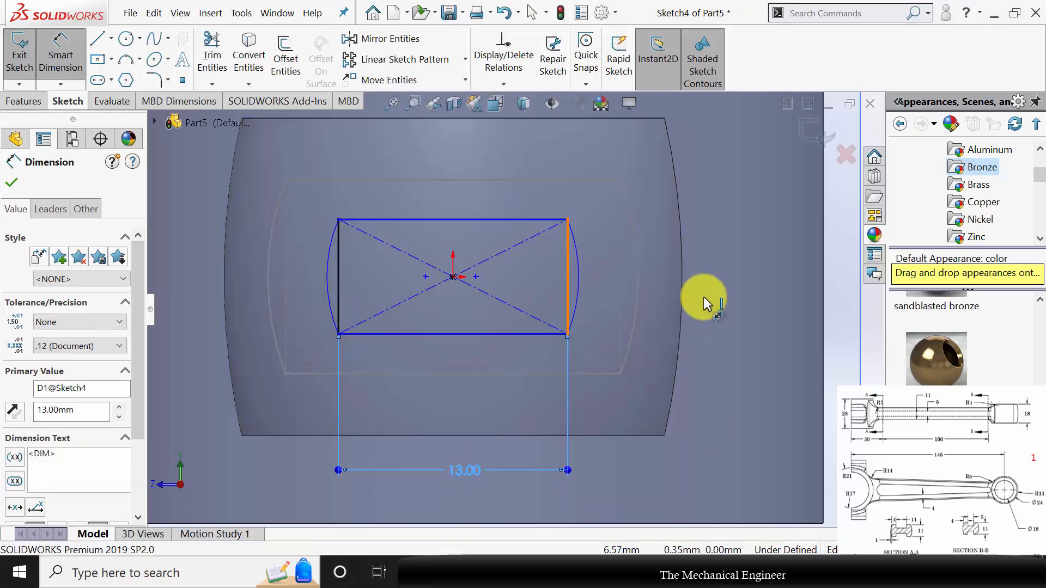
pyautogui.click(733, 290)
pyautogui.write('11')
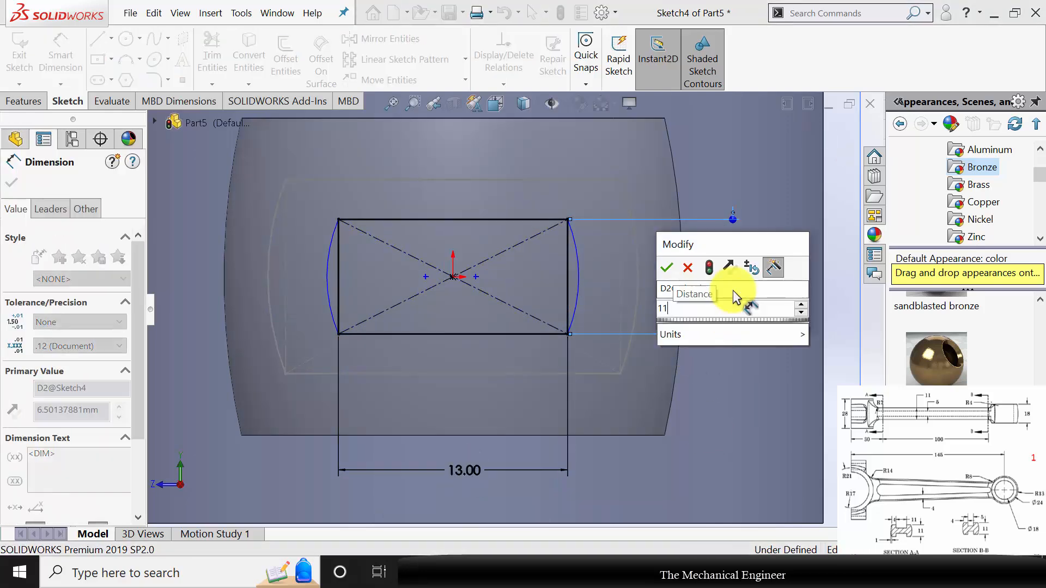
pyautogui.press('Return')
# Dimension the right arc's bulge from the Plane2 rectangle's right side as 1 mm.
pyautogui.scroll(-5, 593, 260)
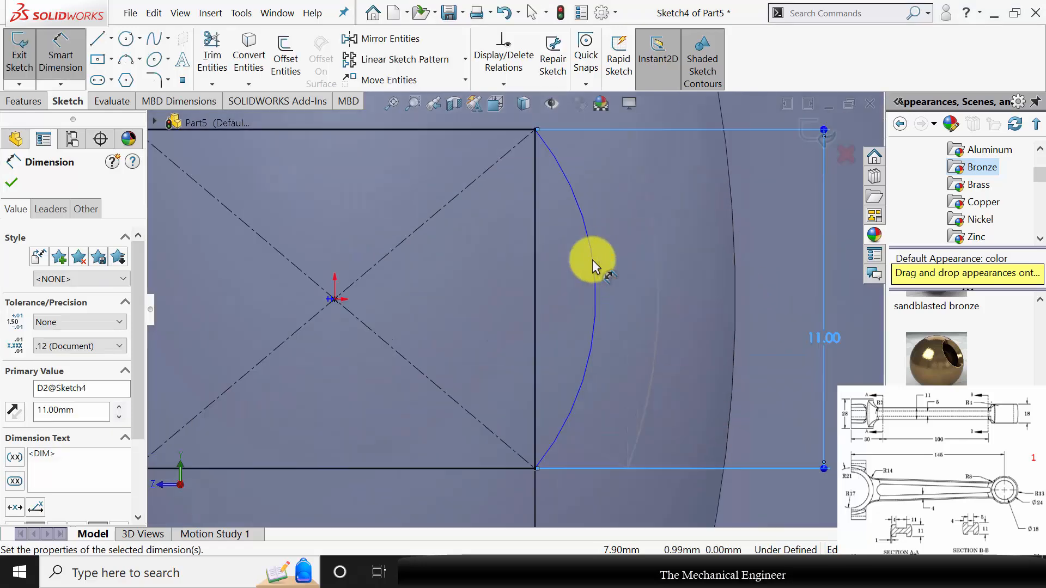
pyautogui.click(534, 276)
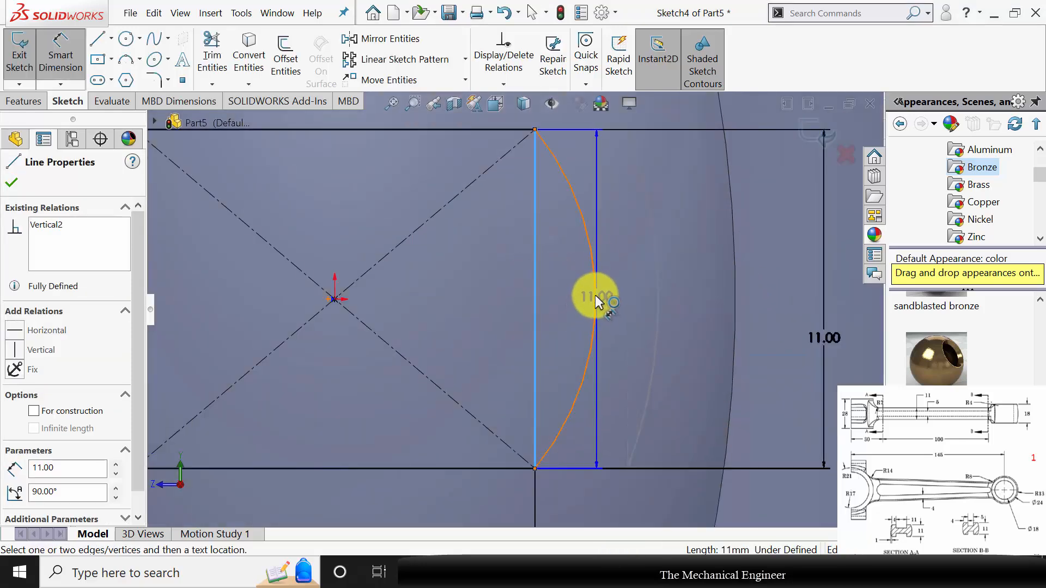
pyautogui.click(598, 299)
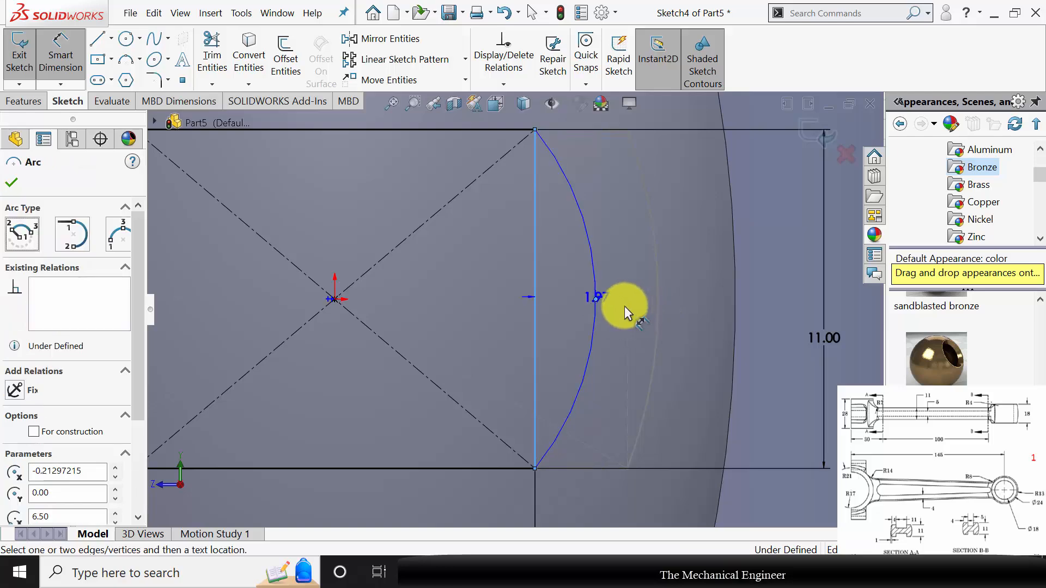
pyautogui.click(624, 306)
pyautogui.write('1.00mm')
pyautogui.press('Return')
# Dimension the left arc's bulge from the Plane2 rectangle's left side as 1 mm.
pyautogui.scroll(3, 571, 307)
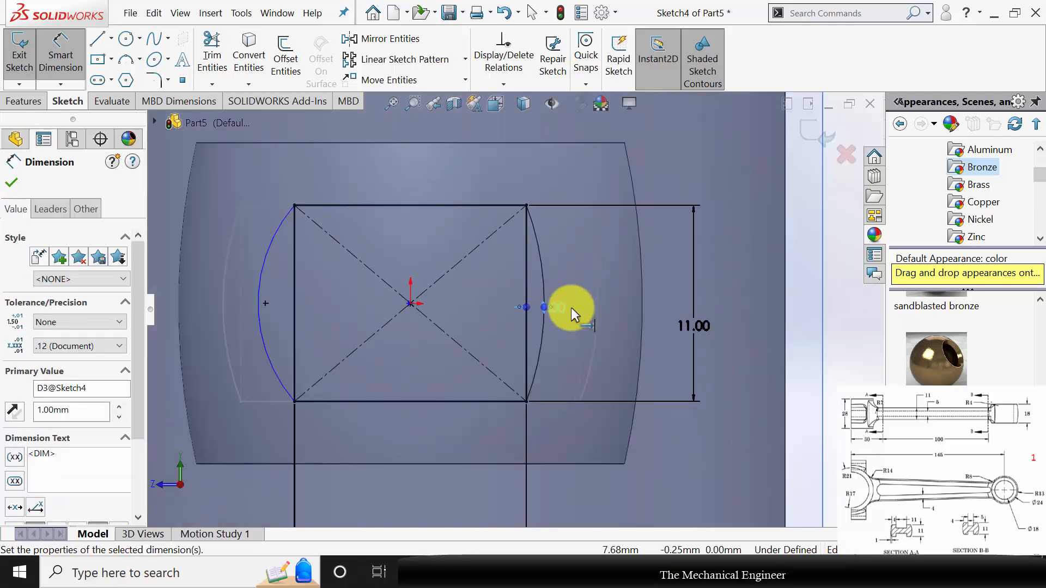
pyautogui.scroll(2, 570, 307)
pyautogui.scroll(-5, 328, 310)
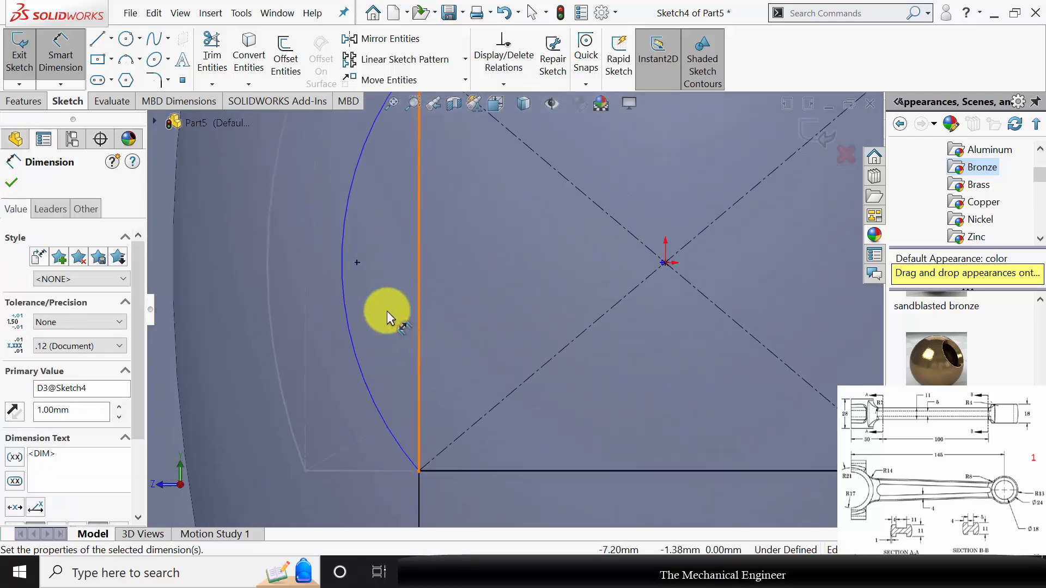
pyautogui.click(342, 264)
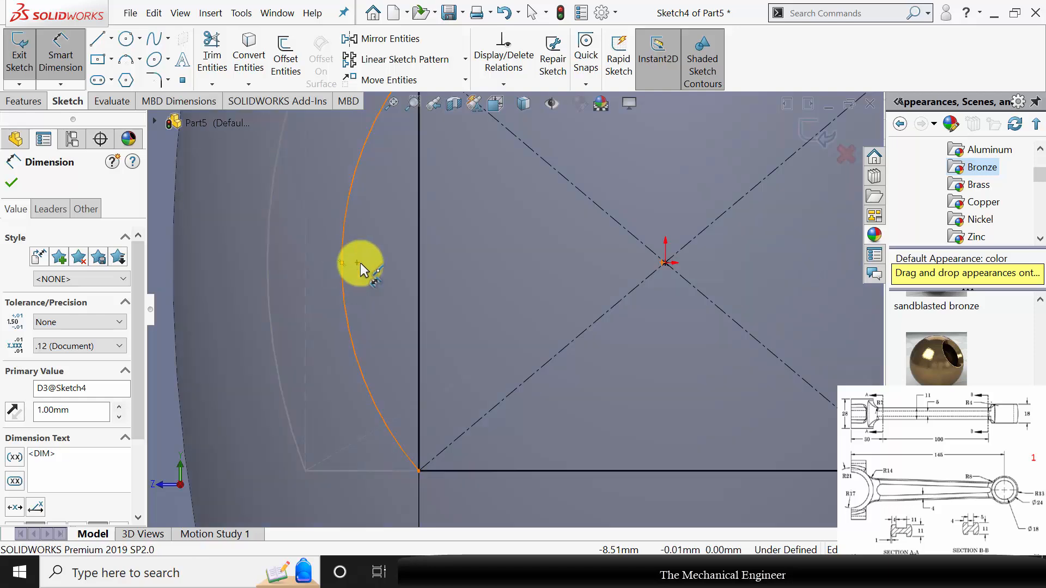
pyautogui.click(417, 261)
pyautogui.click(383, 284)
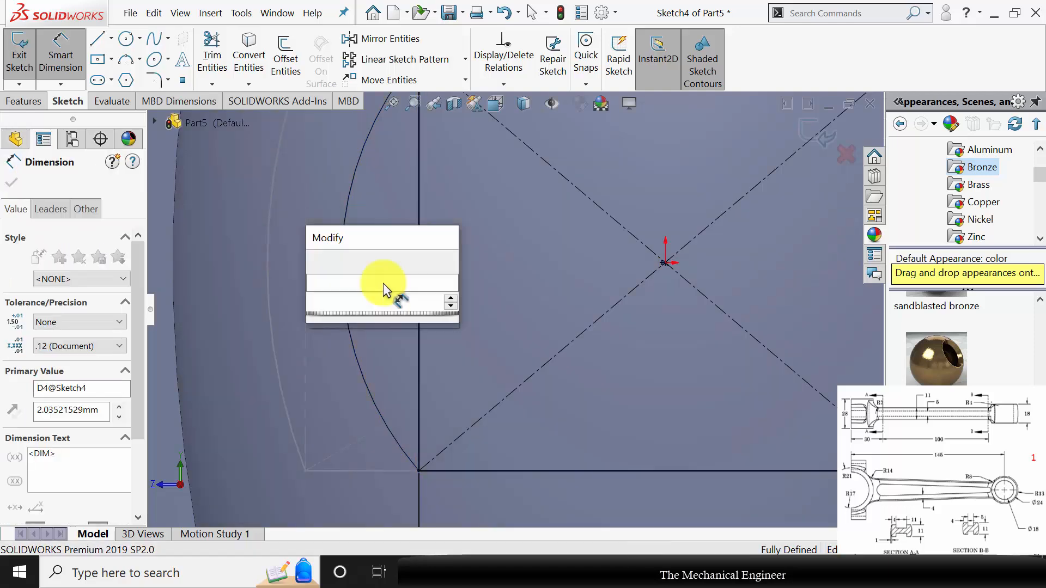
pyautogui.write('1')
pyautogui.press('Return')
pyautogui.press('Escape')
# Convert the Plane2 rectangle's two vertical sides to construction lines and exit the sketch.
pyautogui.click(420, 263)
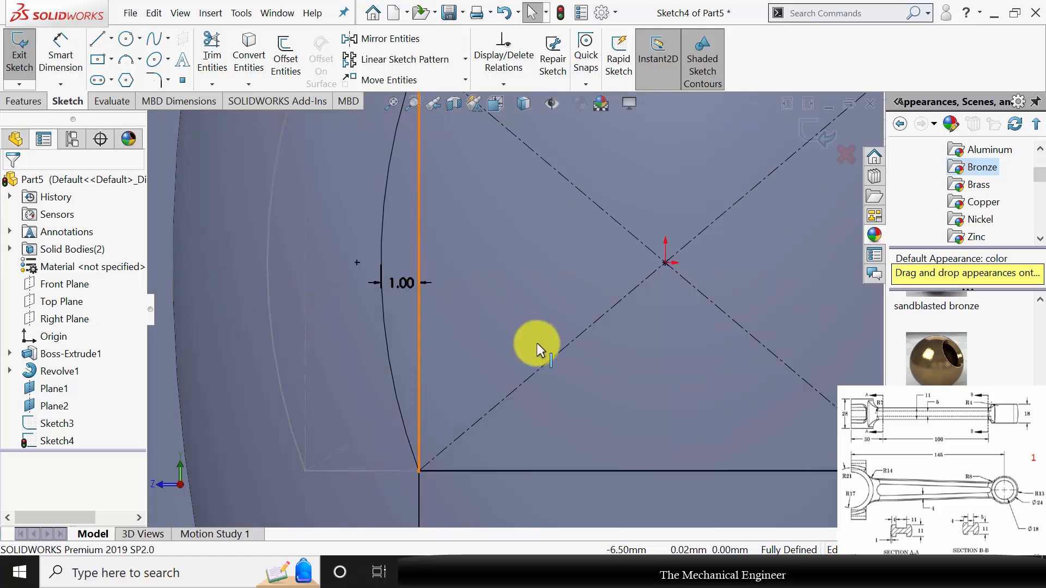
pyautogui.scroll(3, 536, 342)
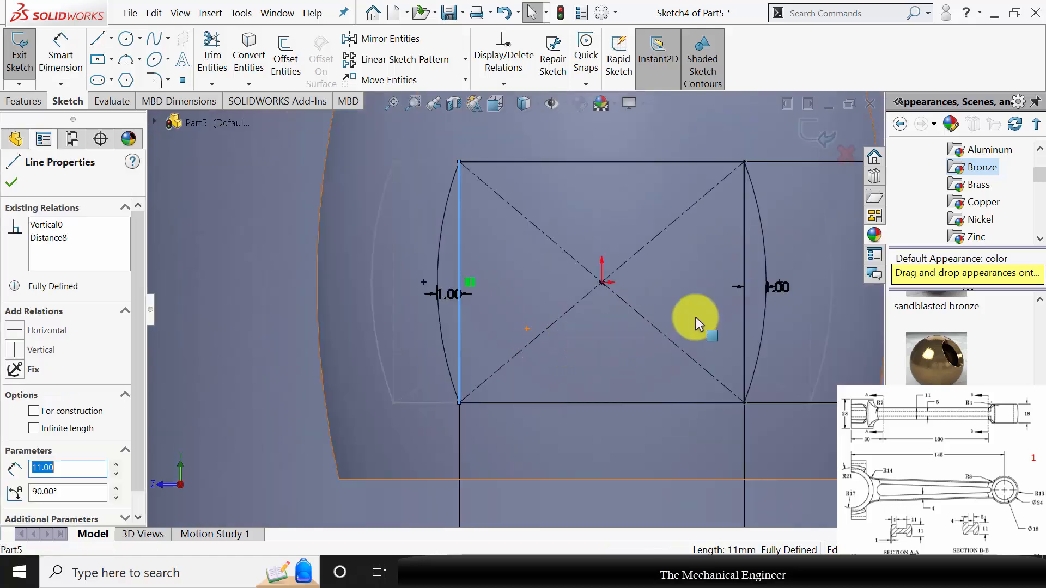
pyautogui.keyDown('ctrl'); pyautogui.click(744, 308); pyautogui.keyUp('ctrl')
pyautogui.scroll(-2, 55, 509)
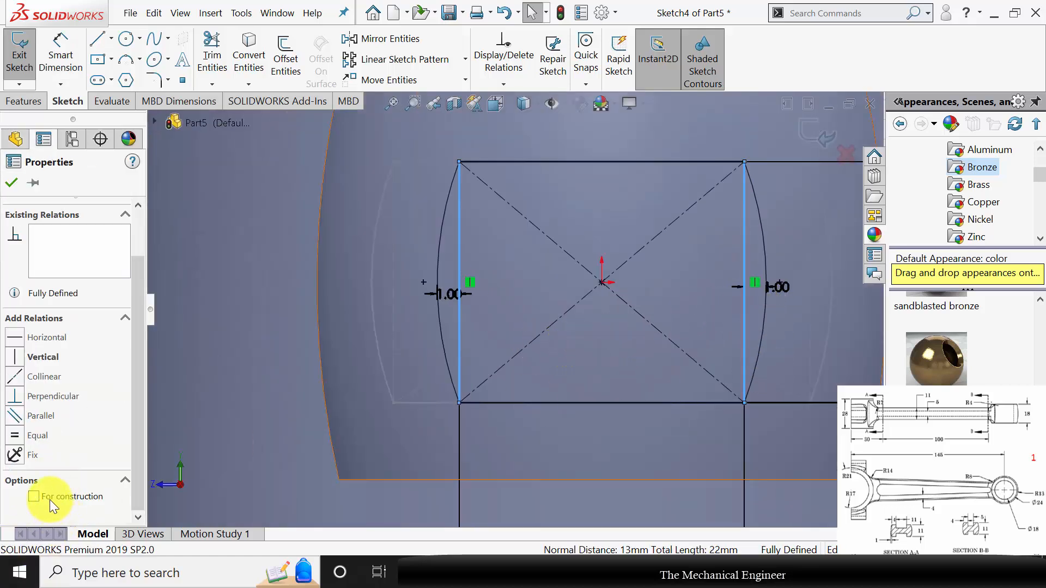
pyautogui.click(50, 500)
pyautogui.press('Escape')
pyautogui.scroll(4, 506, 376)
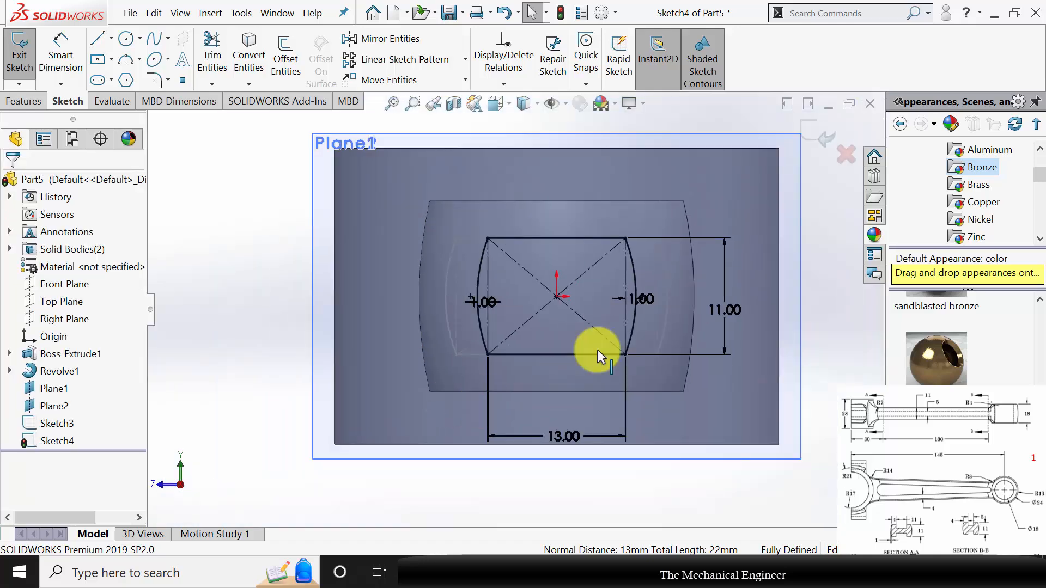
pyautogui.click(822, 146)
# Start a 3D sketch and draw a line from the half-cylinder's top face to the small end's top face.
pyautogui.scroll(3, 545, 384)
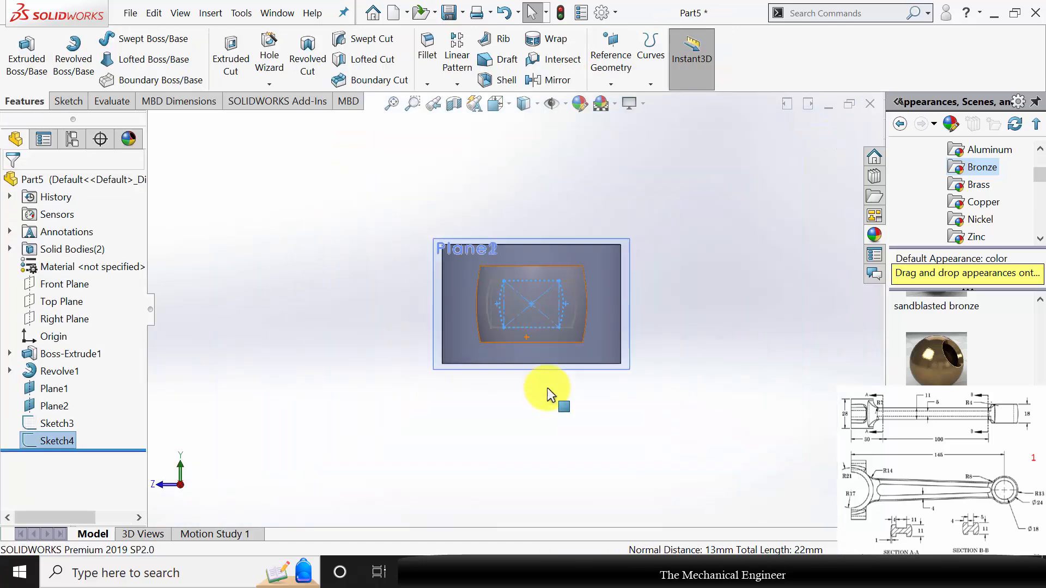
pyautogui.moveTo(534, 363); pyautogui.dragTo(588, 387, button='middle')
pyautogui.scroll(1, 557, 397)
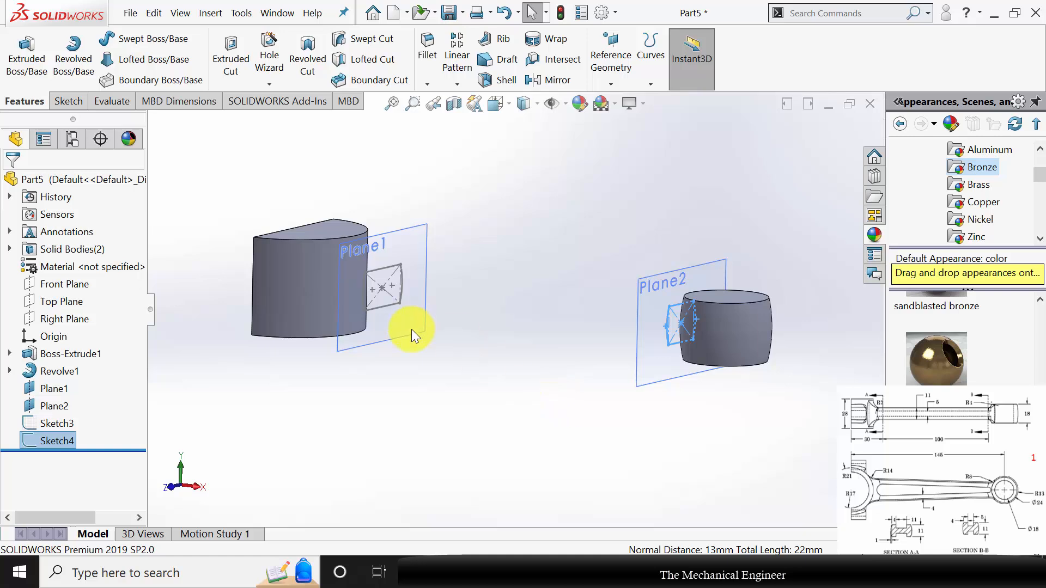
pyautogui.click(71, 102)
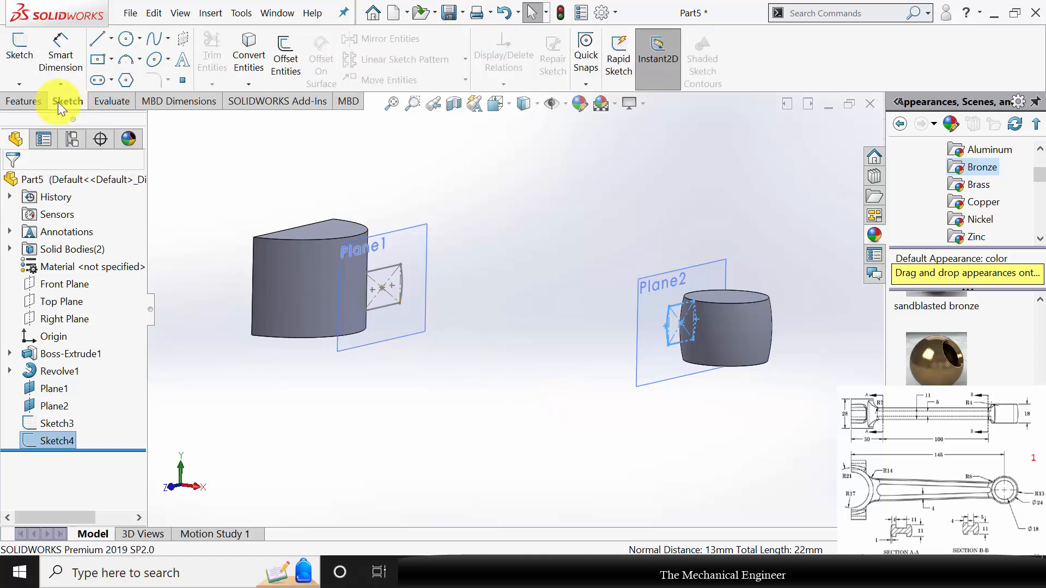
pyautogui.click(29, 87)
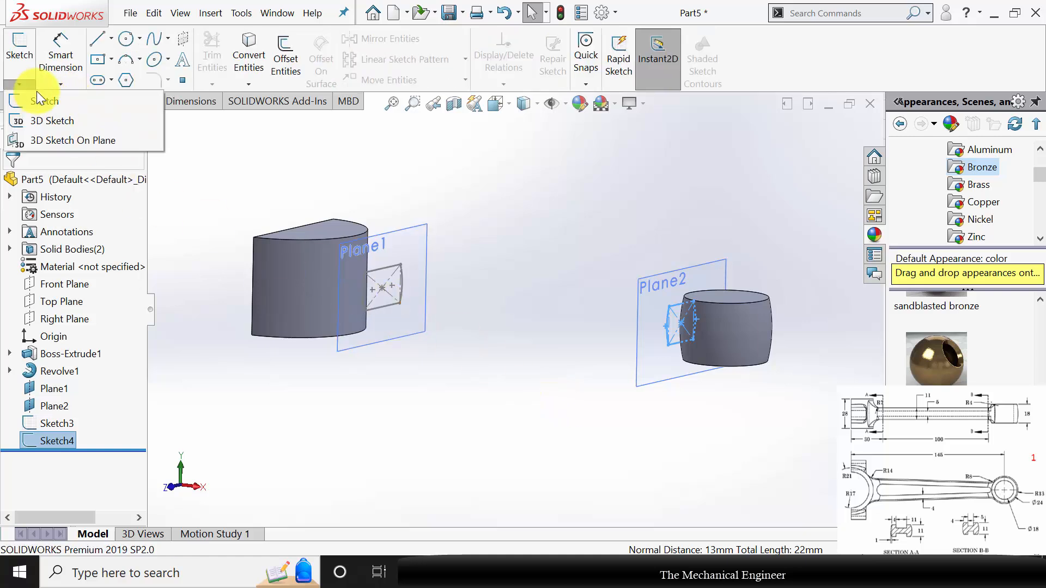
pyautogui.click(58, 122)
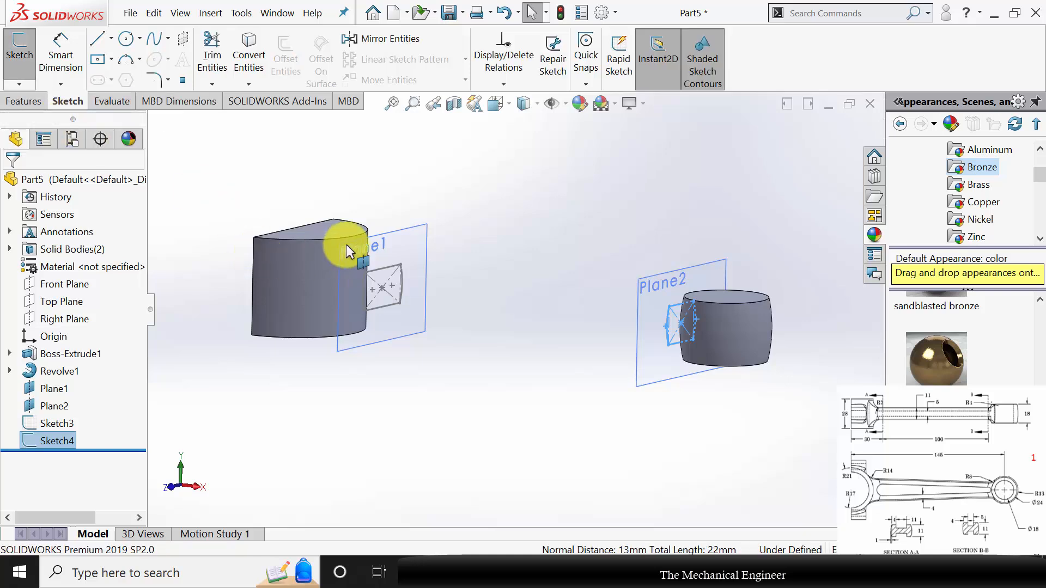
pyautogui.moveTo(302, 181)
pyautogui.mouseDown(button='middle')
pyautogui.moveTo(310, 228)
pyautogui.moveTo(290, 233)
pyautogui.mouseUp(button='middle')
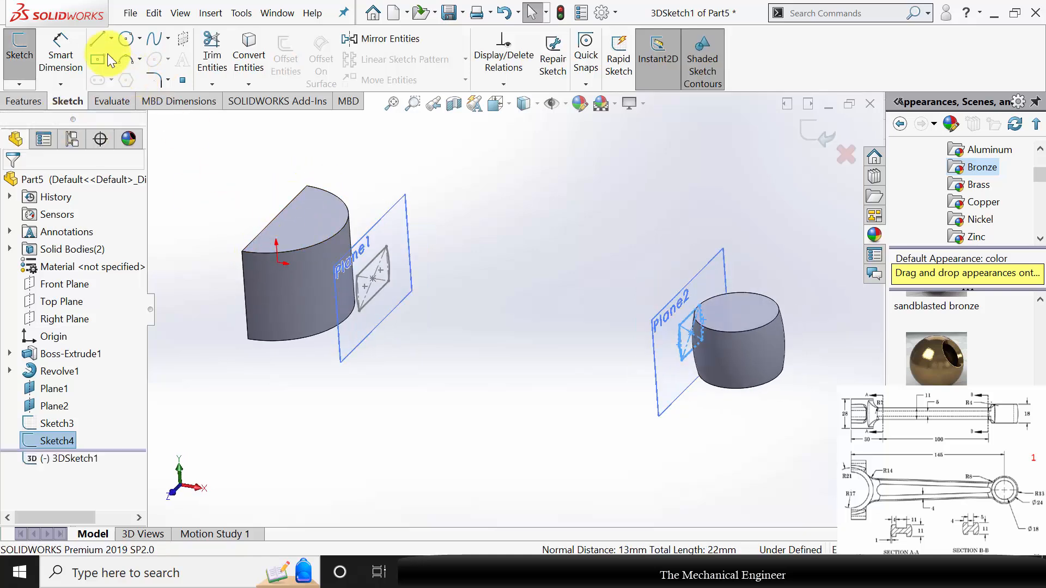
pyautogui.click(98, 39)
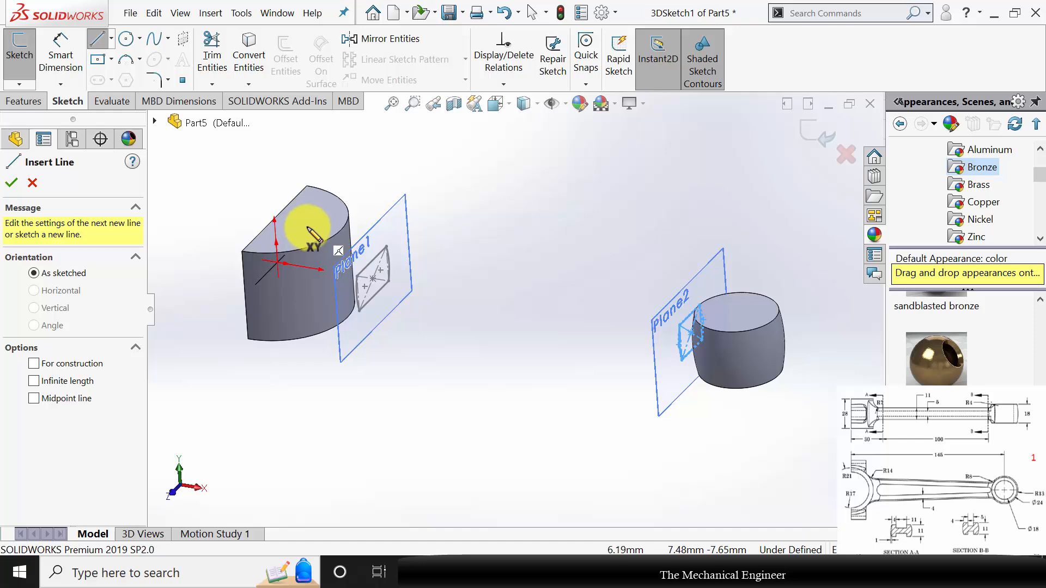
pyautogui.click(307, 223)
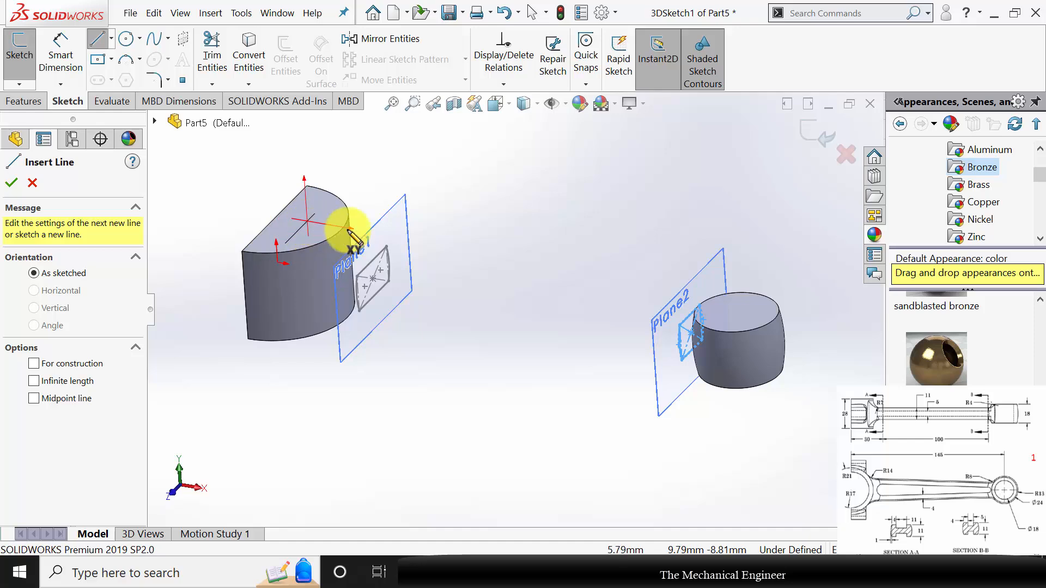
pyautogui.click(742, 312)
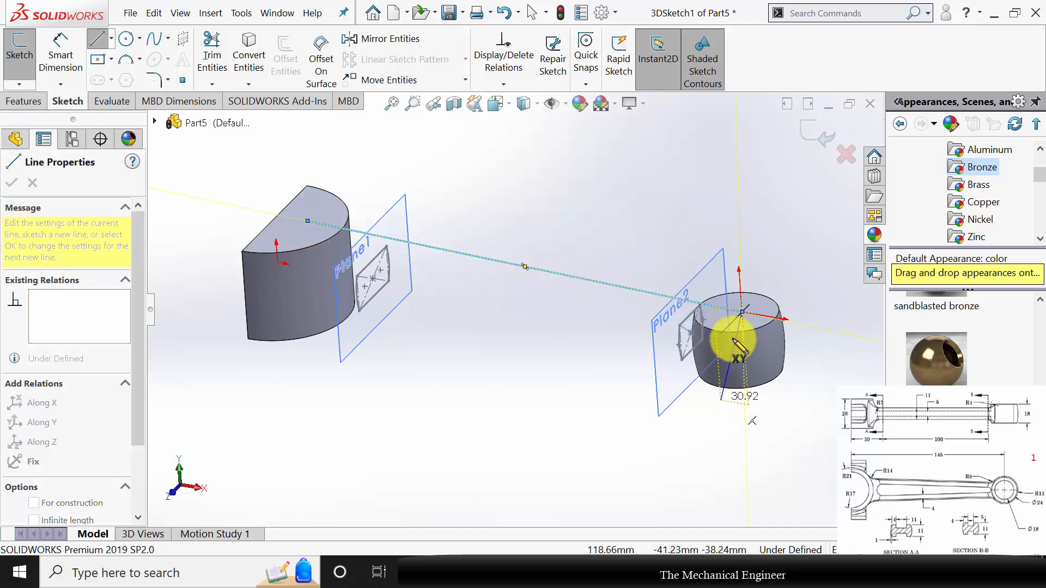
pyautogui.press('Escape')
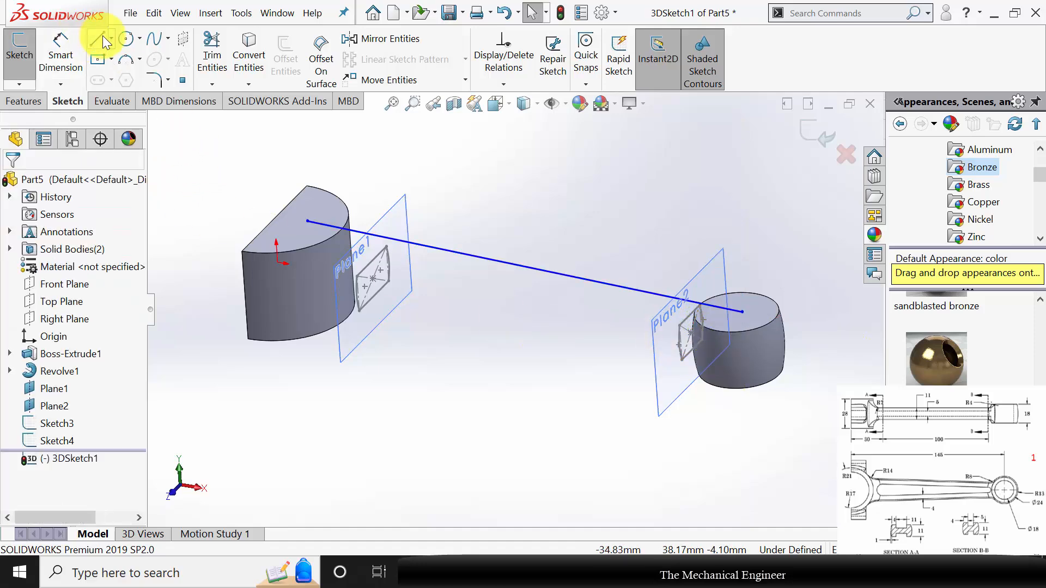
# Draw a second 3D sketch line between the two ends' top faces, in front of the first line.
pyautogui.click(105, 41)
pyautogui.moveTo(292, 280); pyautogui.dragTo(331, 370, button='middle')
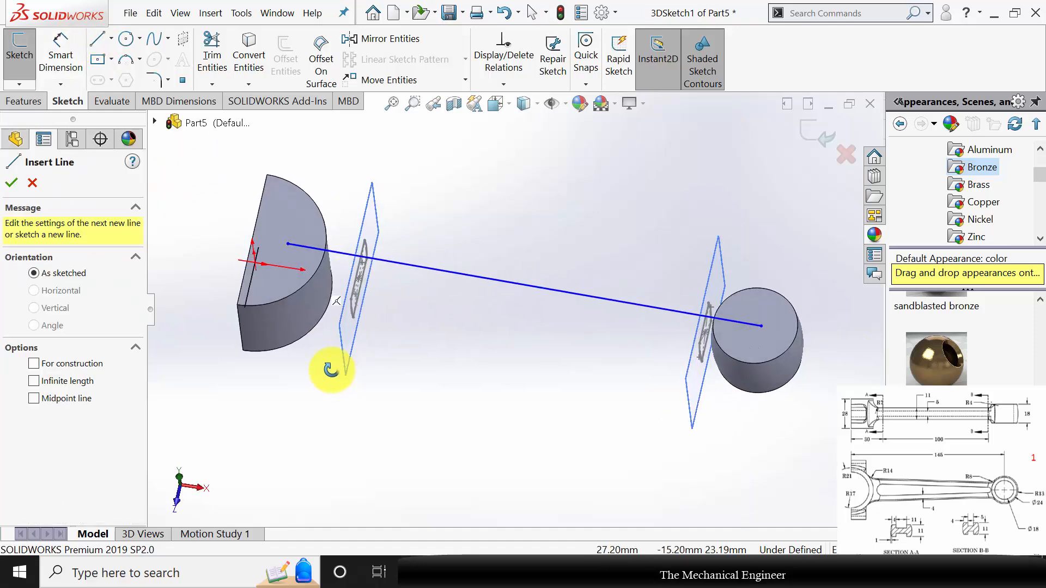
pyautogui.click(264, 296)
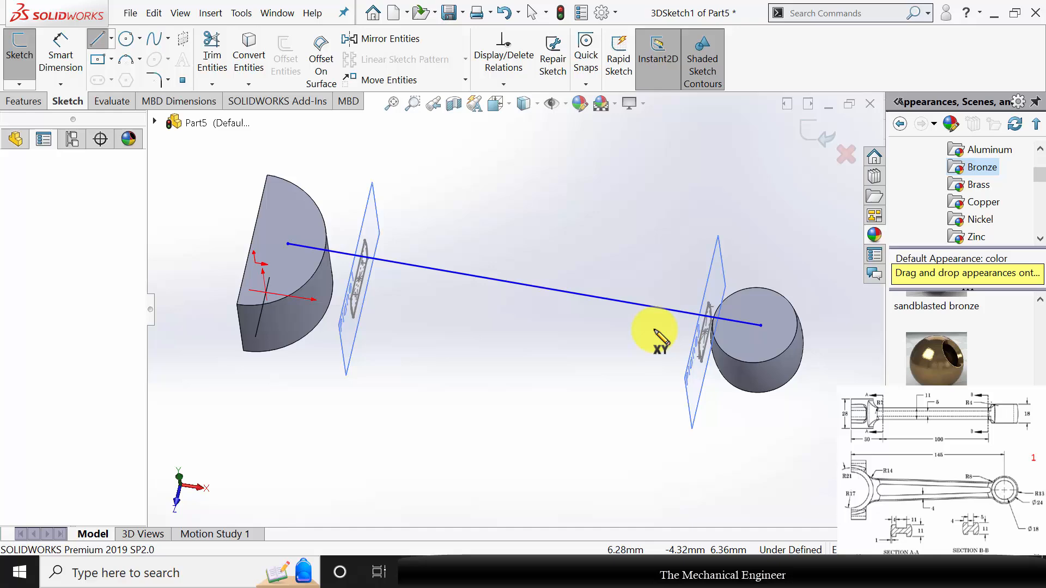
pyautogui.click(753, 355)
pyautogui.press('Escape')
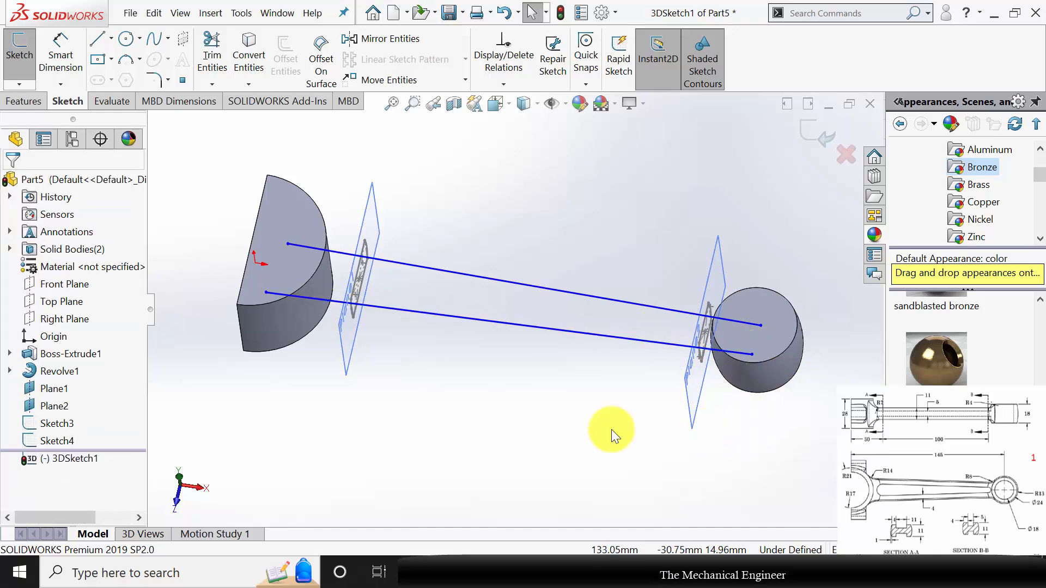
# Make the rear 3D sketch line coincident with the upper rear corner of the Plane1 section.
pyautogui.moveTo(611, 427); pyautogui.dragTo(561, 385, button='middle')
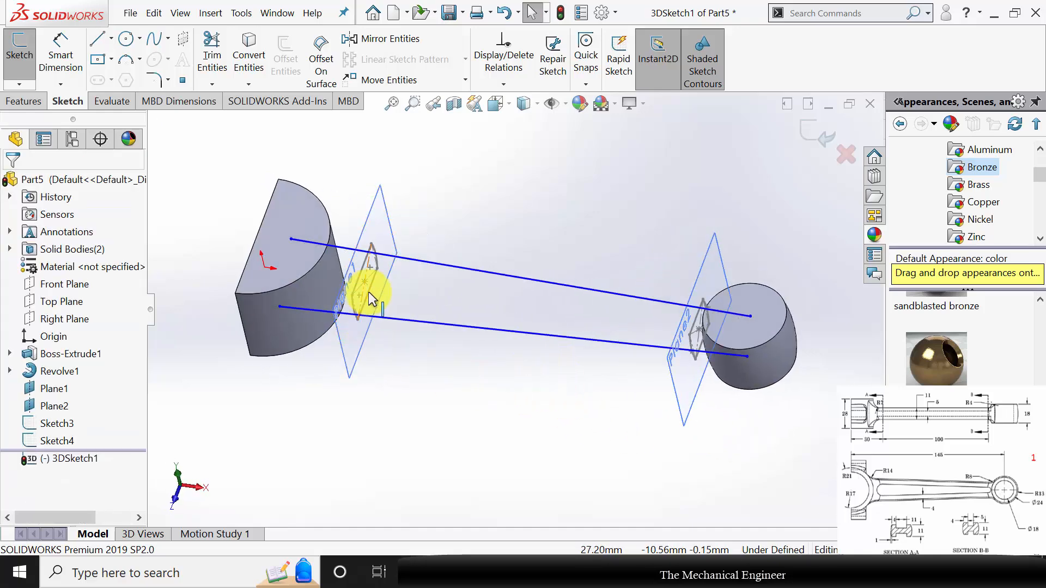
pyautogui.scroll(-6, 381, 245)
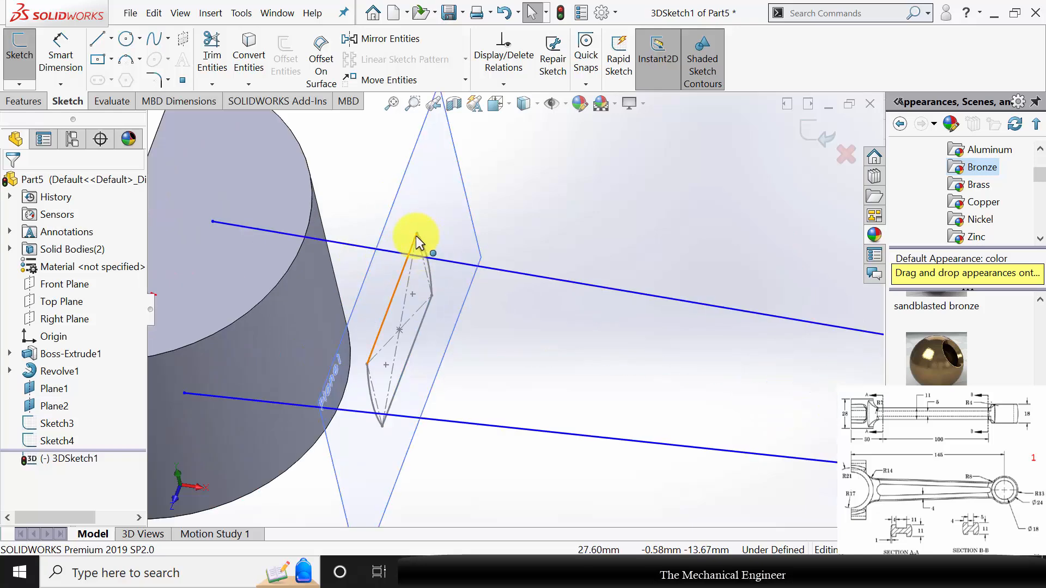
pyautogui.click(417, 234)
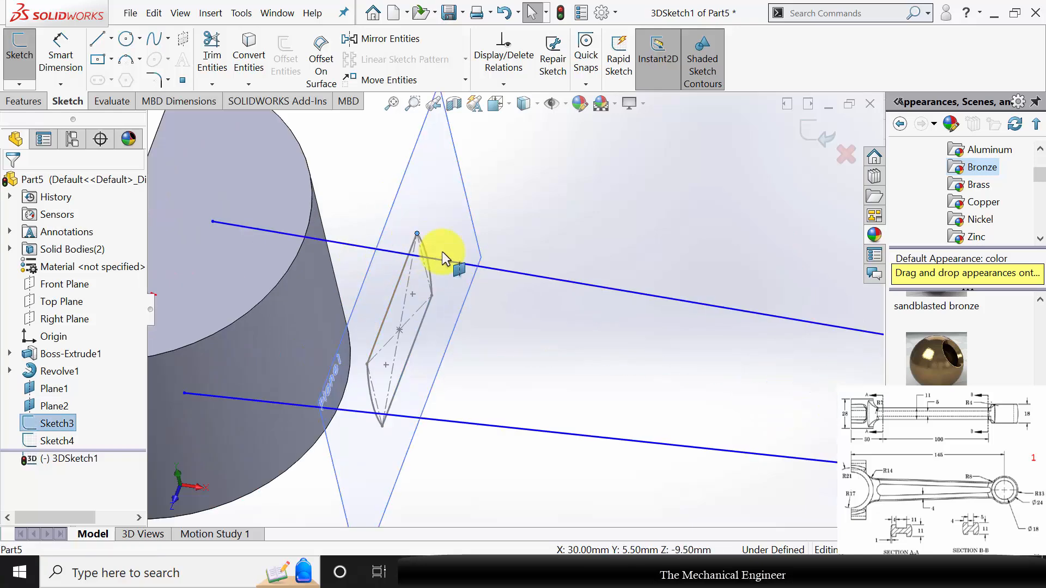
pyautogui.keyDown('ctrl'); pyautogui.click(511, 270); pyautogui.keyUp('ctrl')
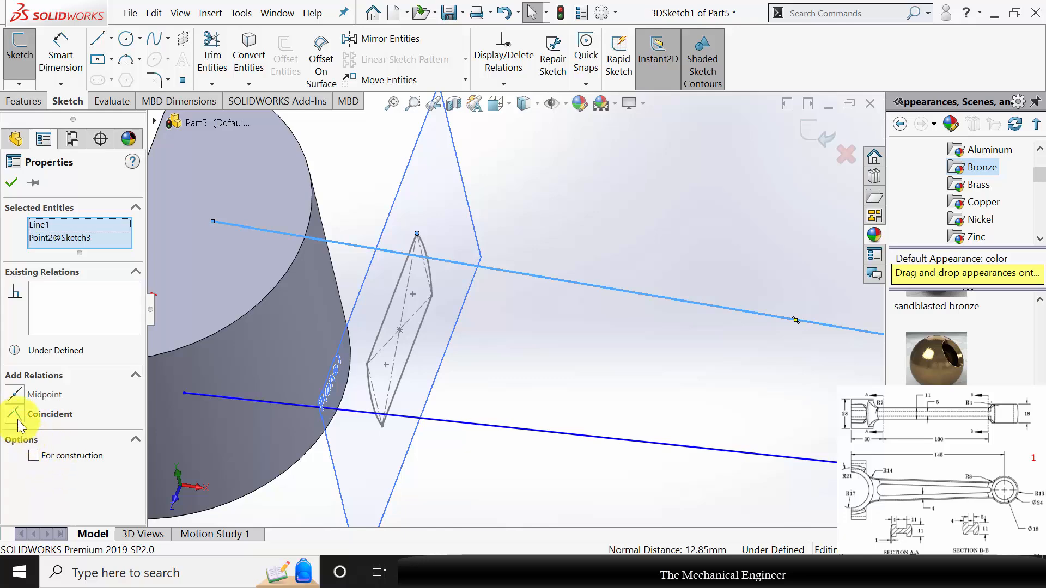
pyautogui.click(16, 414)
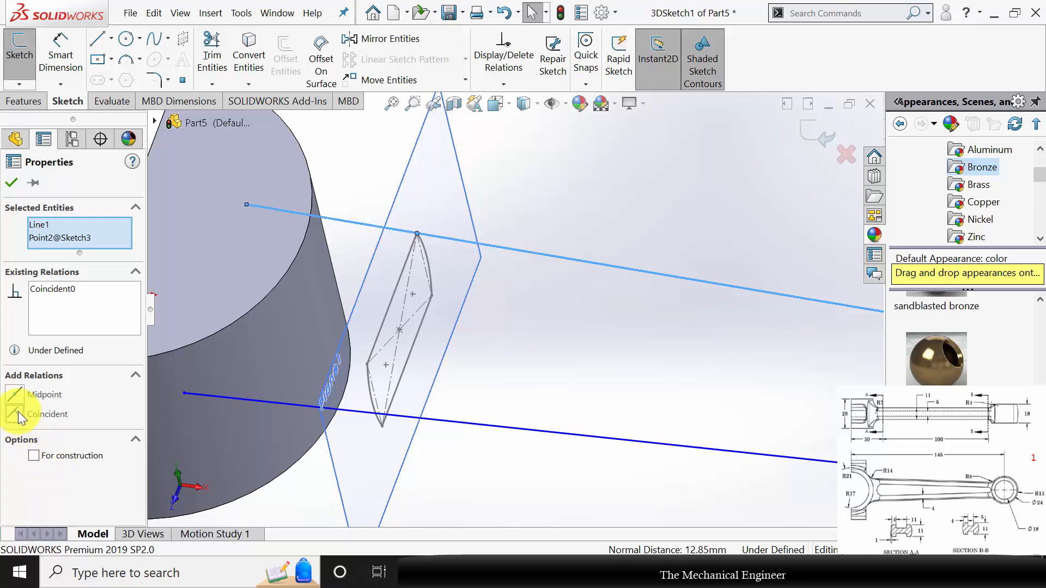
pyautogui.click(10, 181)
# Make the rear 3D sketch line coincident with the upper rear corner of the Plane2 section.
pyautogui.scroll(5, 729, 326)
pyautogui.scroll(-6, 746, 351)
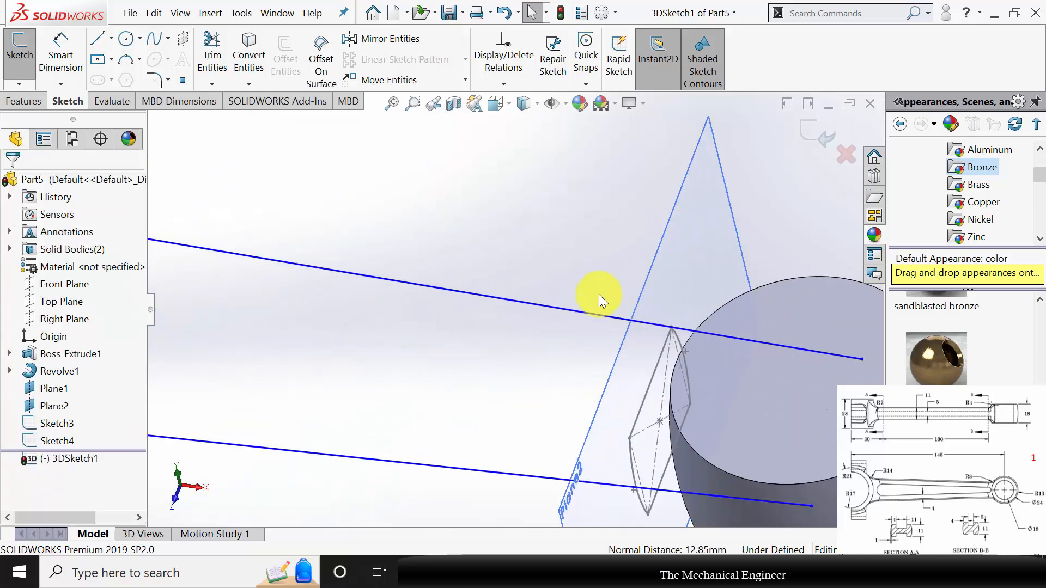
pyautogui.scroll(-2, 599, 294)
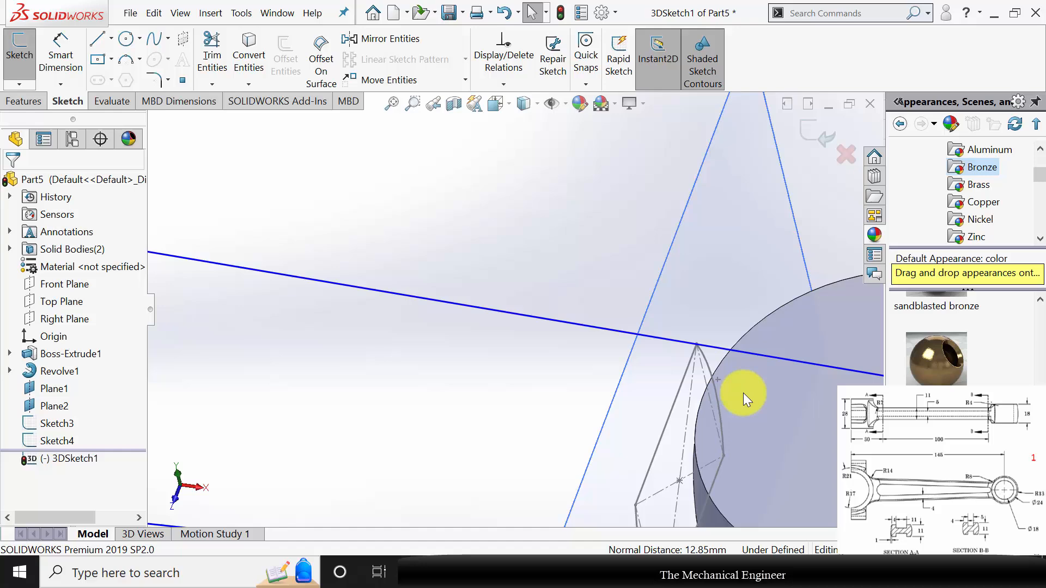
pyautogui.click(697, 345)
pyautogui.keyDown('ctrl'); pyautogui.click(697, 346); pyautogui.keyUp('ctrl')
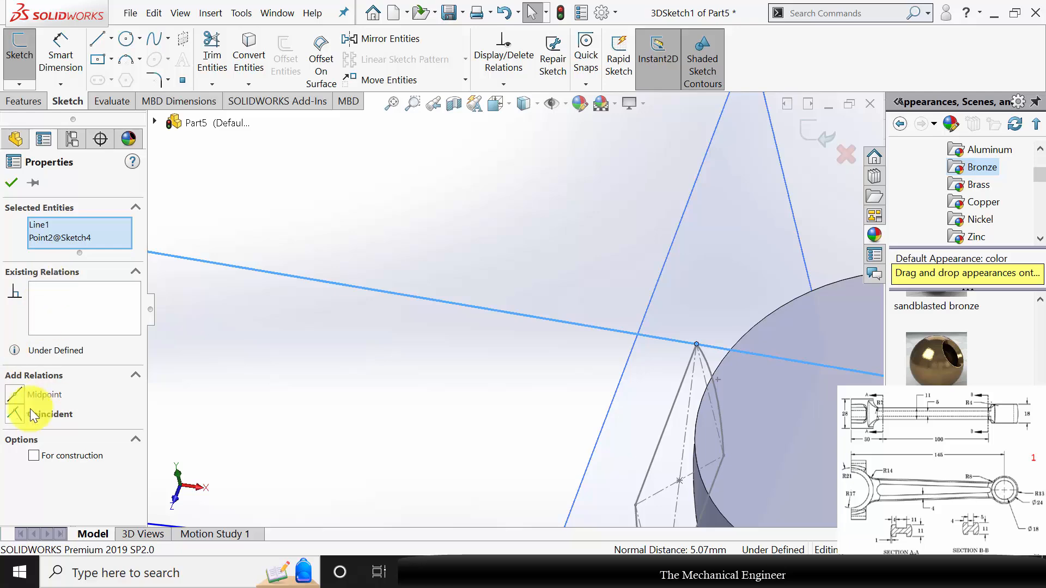
pyautogui.click(15, 414)
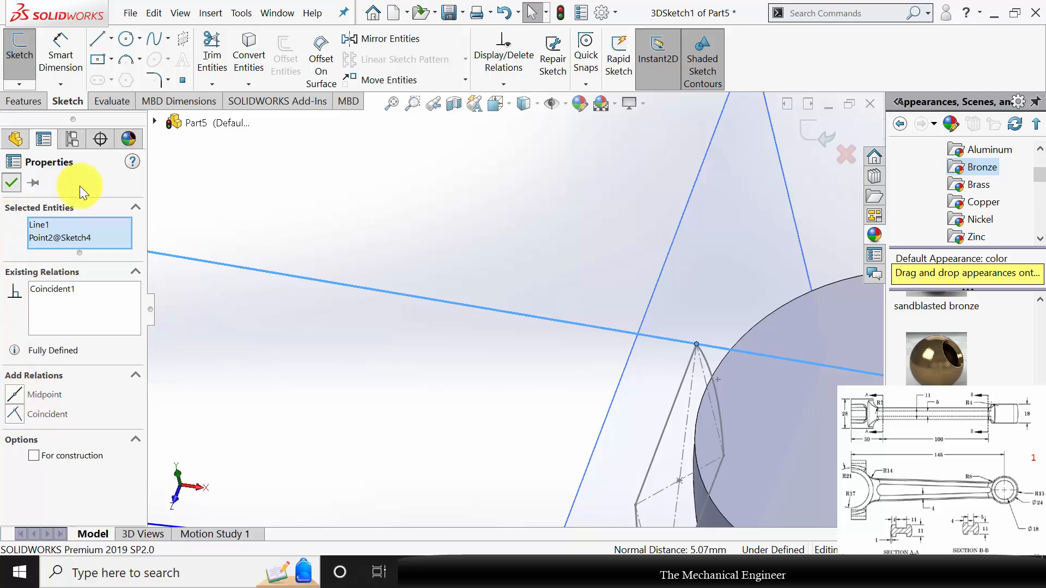
pyautogui.click(12, 183)
# Make the front 3D sketch line coincident with the upper front corner of the Plane2 section.
pyautogui.scroll(6, 500, 330)
pyautogui.scroll(-4, 456, 384)
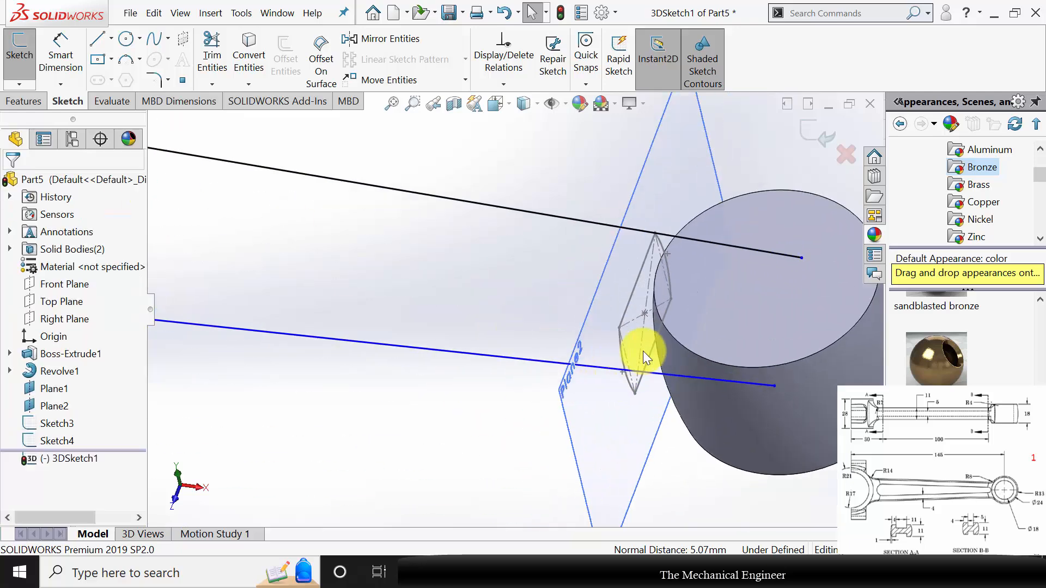
pyautogui.scroll(-3, 642, 353)
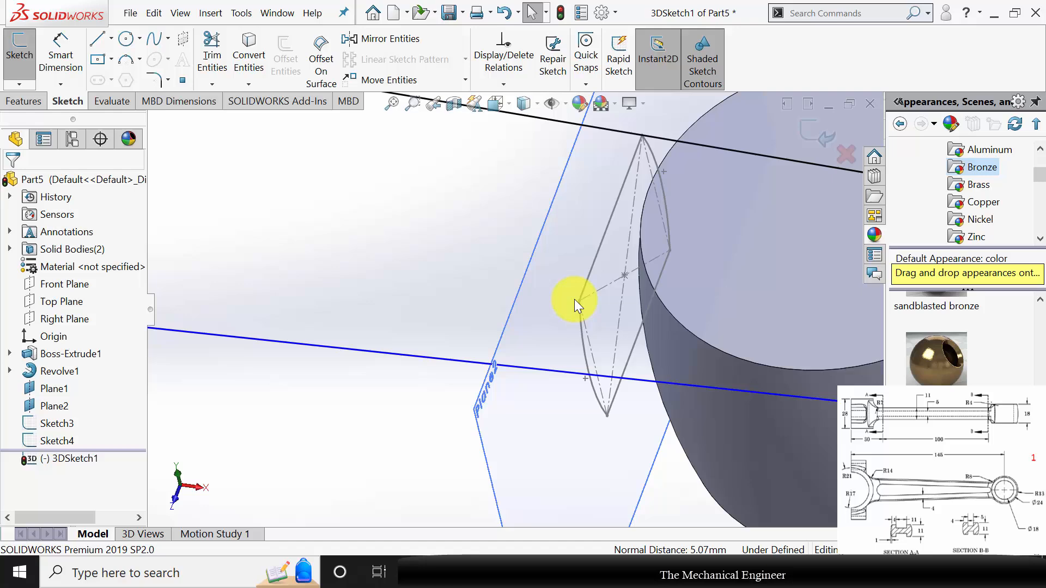
pyautogui.keyDown('ctrl'); pyautogui.click(563, 372); pyautogui.keyUp('ctrl')
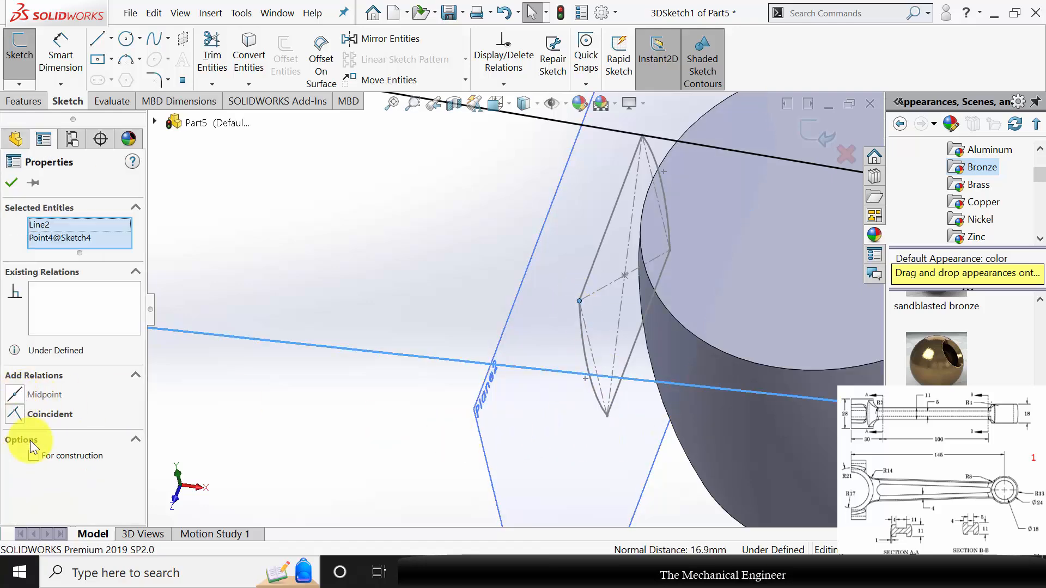
pyautogui.click(16, 416)
pyautogui.click(12, 183)
# Make the front 3D sketch line coincident with the upper front corner of the Plane1 section.
pyautogui.scroll(3, 373, 299)
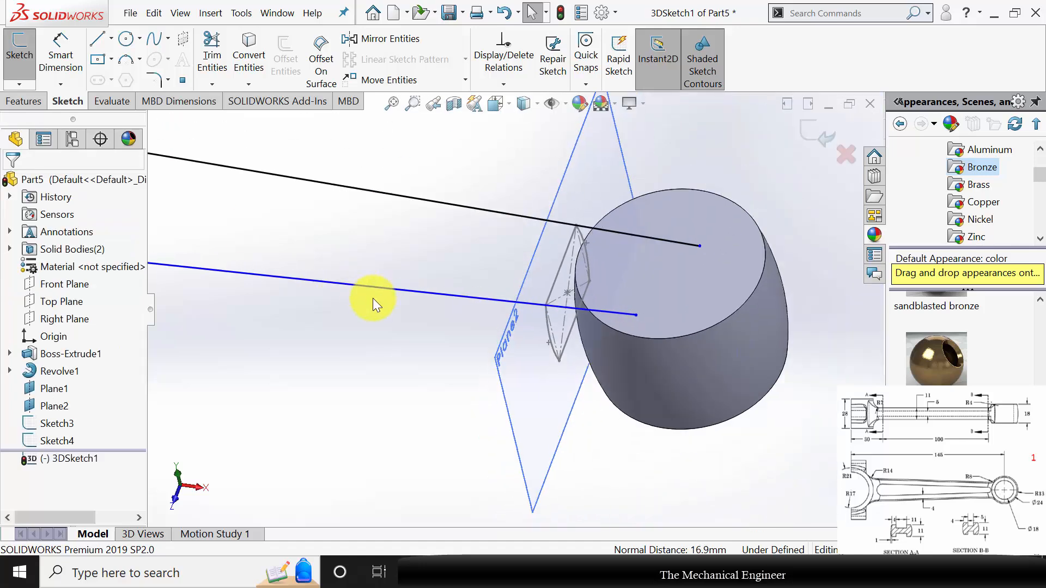
pyautogui.scroll(6, 373, 298)
pyautogui.scroll(-4, 229, 265)
pyautogui.scroll(-3, 529, 354)
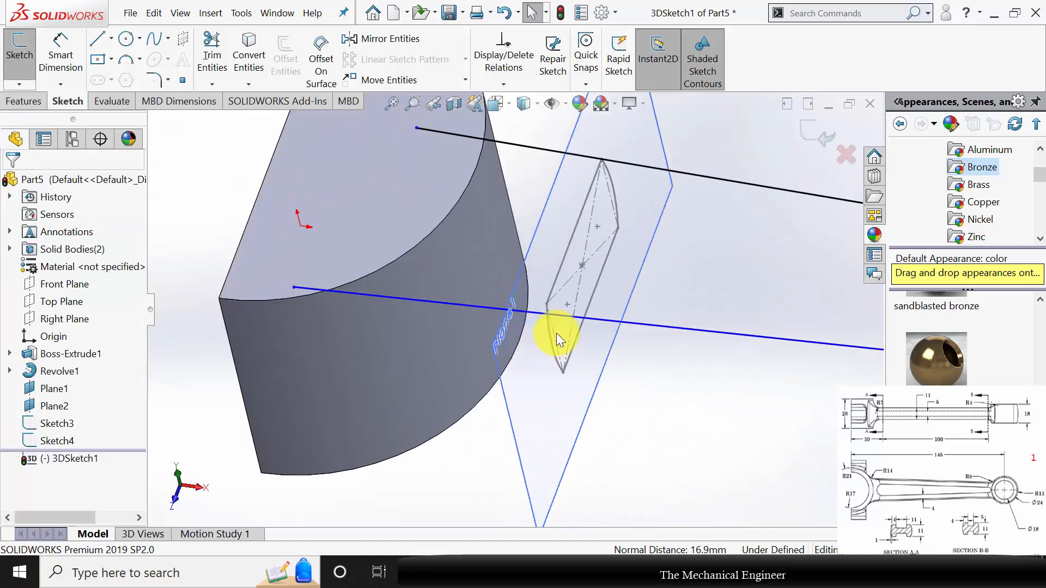
pyautogui.click(547, 314)
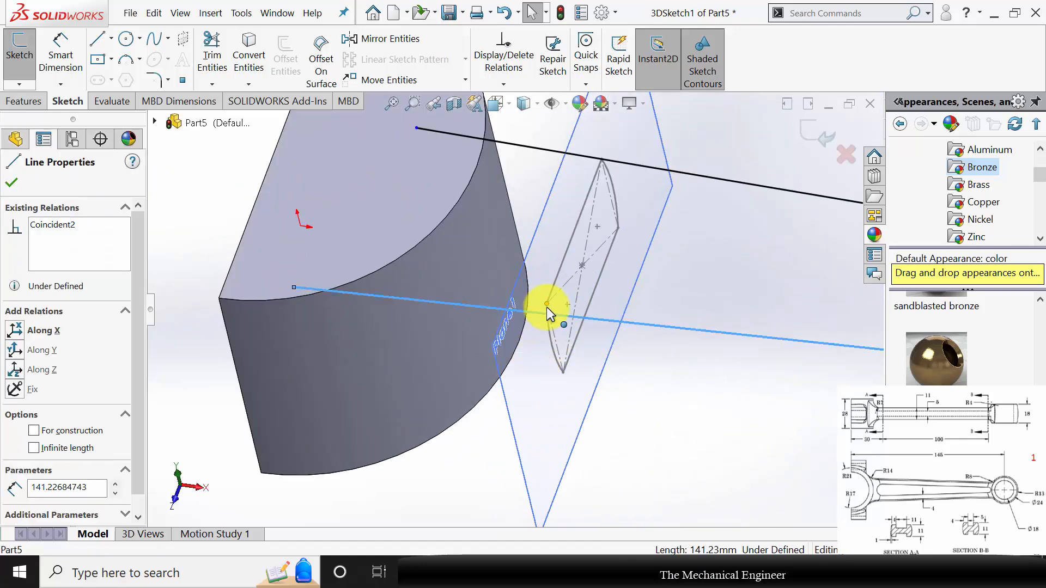
pyautogui.keyDown('ctrl'); pyautogui.click(546, 304); pyautogui.keyUp('ctrl')
pyautogui.click(15, 415)
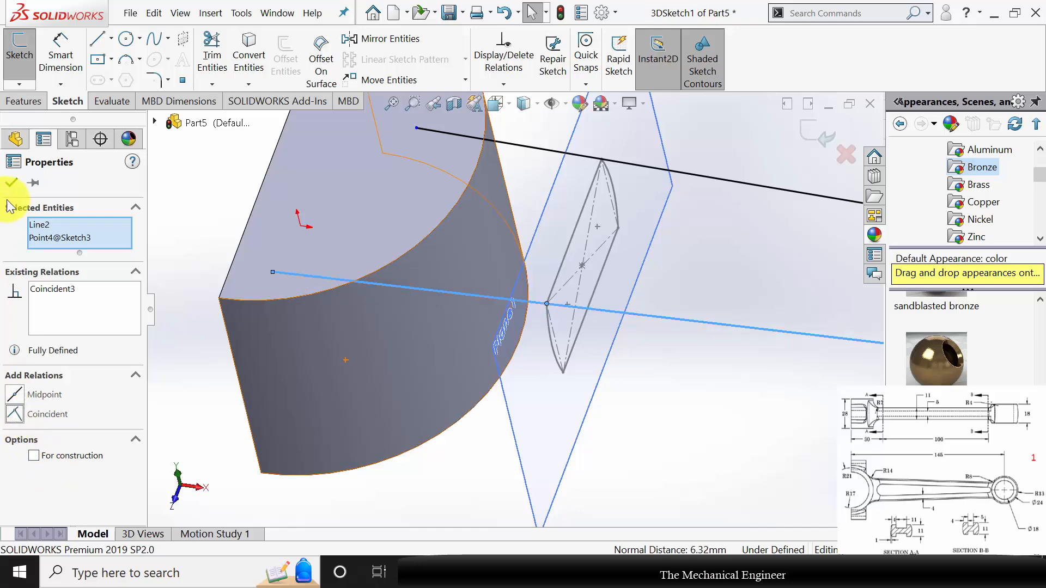
pyautogui.click(12, 183)
# Align the two guide lines' endpoints on the small end's top face with an Along Z relation.
pyautogui.scroll(4, 408, 354)
pyautogui.moveTo(409, 355); pyautogui.dragTo(576, 413, button='middle')
pyautogui.click(463, 325)
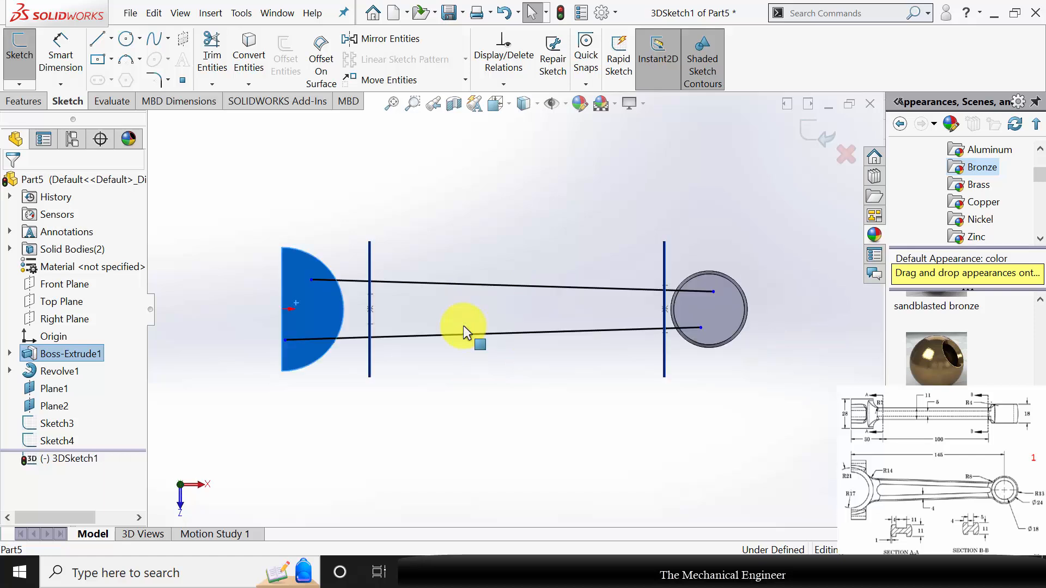
pyautogui.hotkey('ctrl', '8')
pyautogui.press('Escape')
pyautogui.scroll(-5, 688, 320)
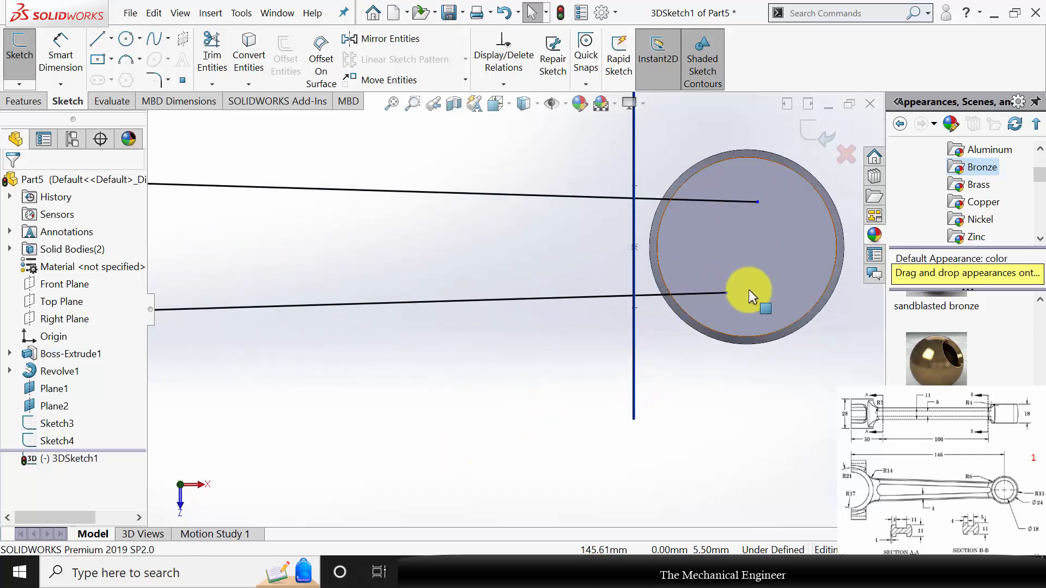
pyautogui.click(726, 292)
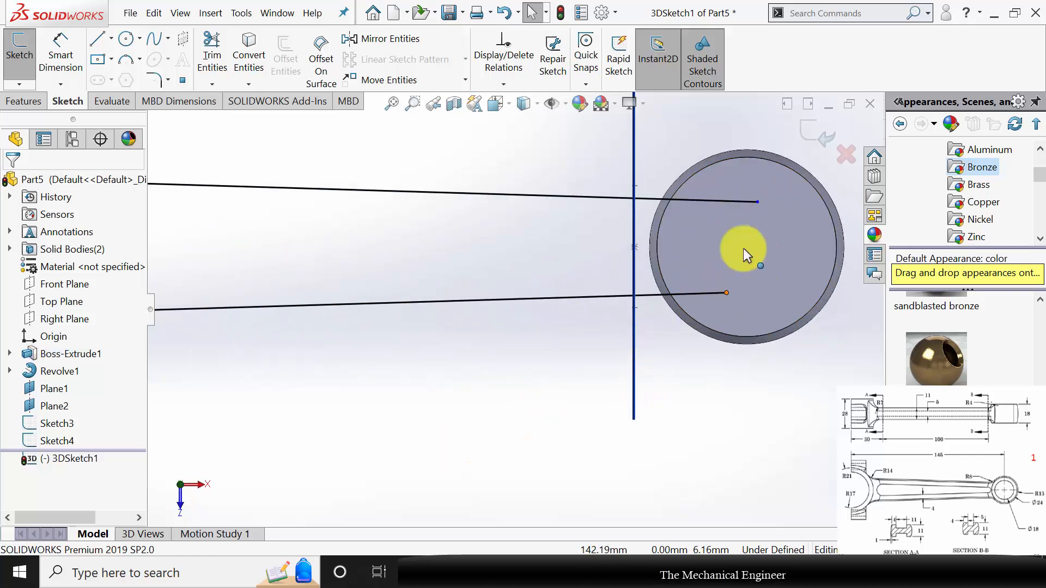
pyautogui.keyDown('ctrl'); pyautogui.click(757, 201); pyautogui.keyUp('ctrl')
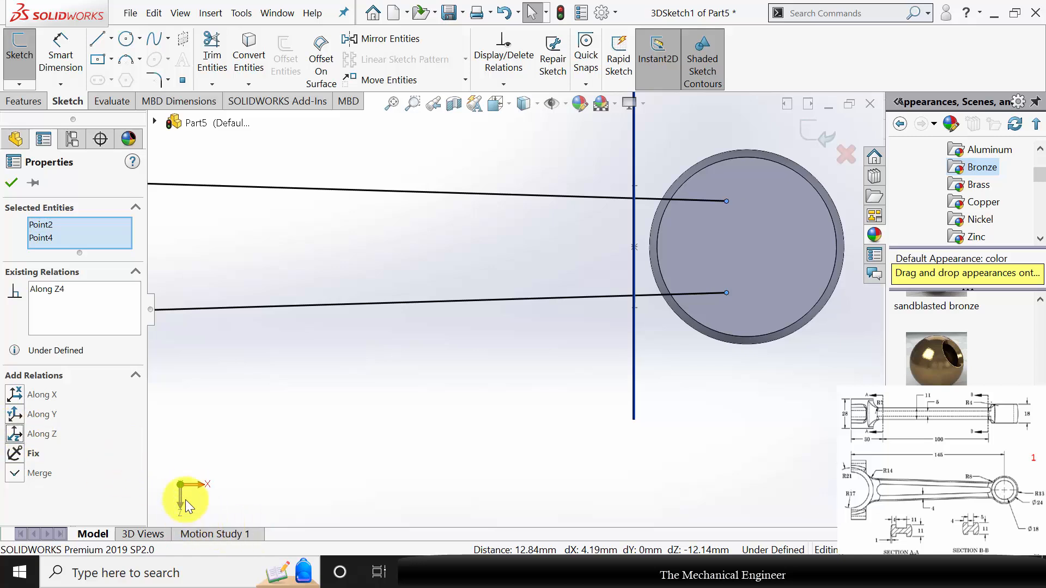
pyautogui.click(13, 184)
# Align the two guide lines' endpoints on the half-cylinder's top face with an Along Z relation.
pyautogui.scroll(6, 266, 290)
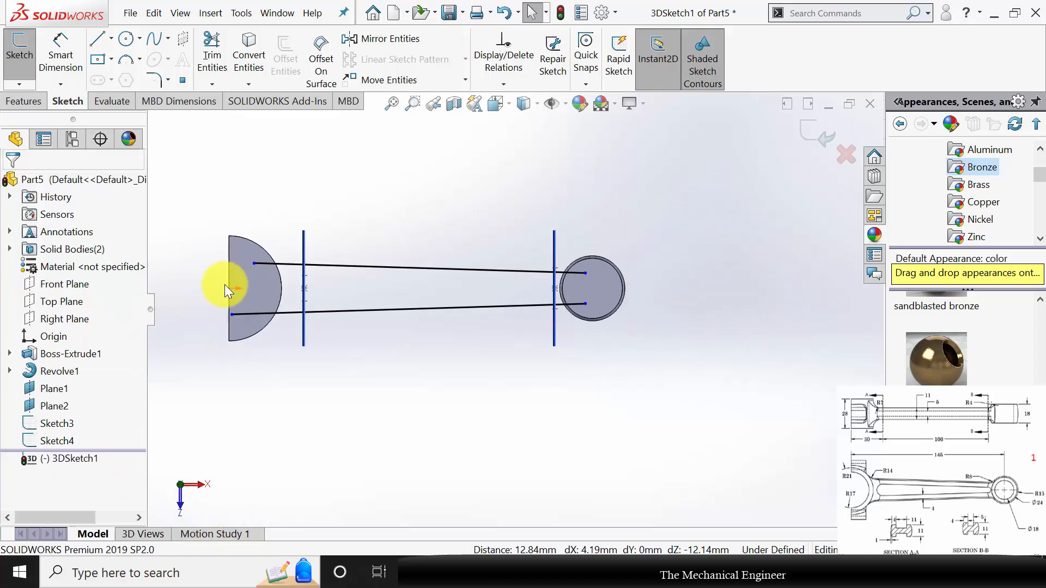
pyautogui.scroll(-4, 209, 278)
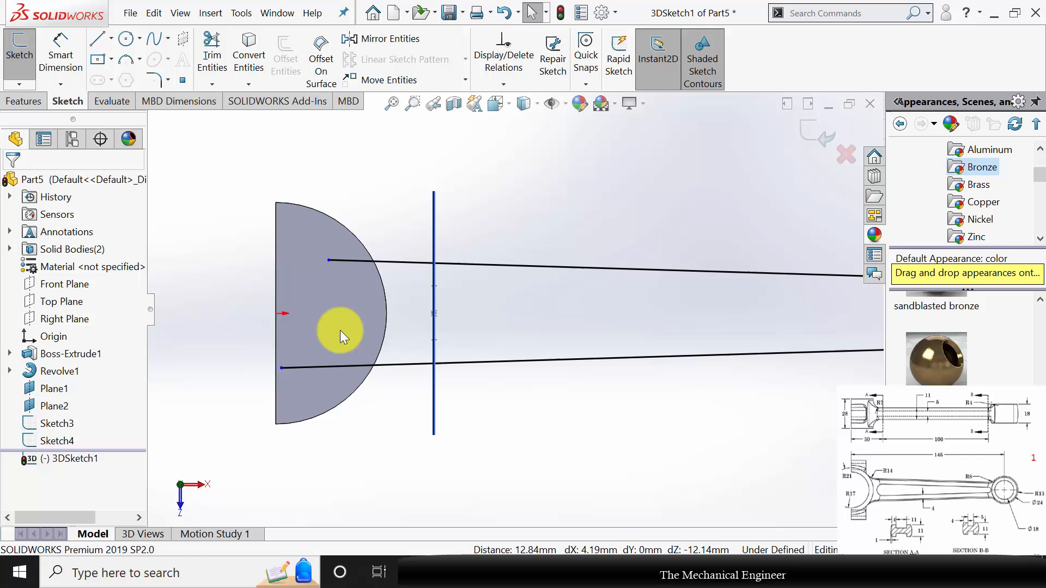
pyautogui.click(282, 368)
pyautogui.keyDown('ctrl'); pyautogui.click(328, 260); pyautogui.keyUp('ctrl')
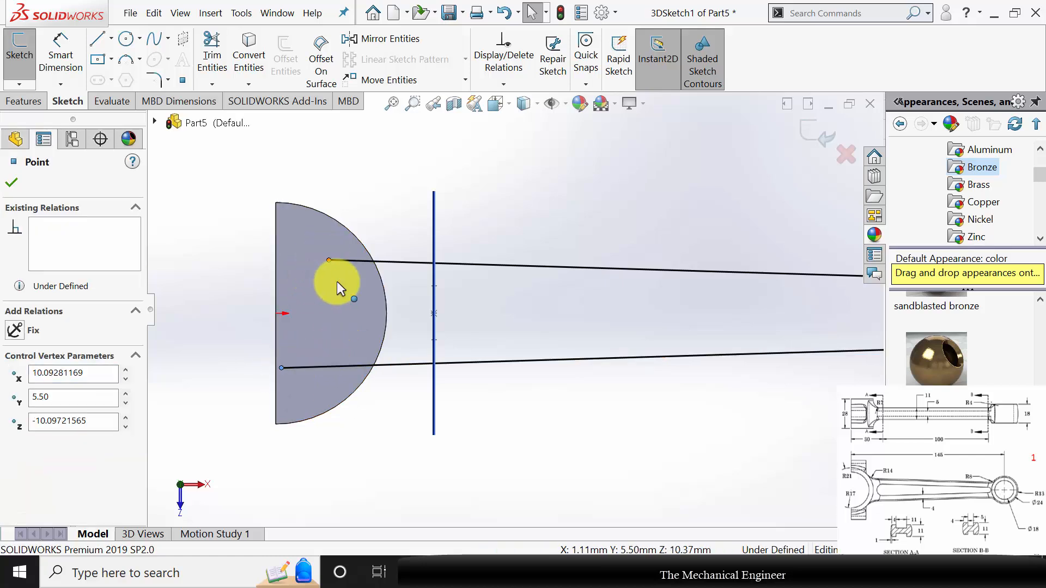
pyautogui.click(21, 434)
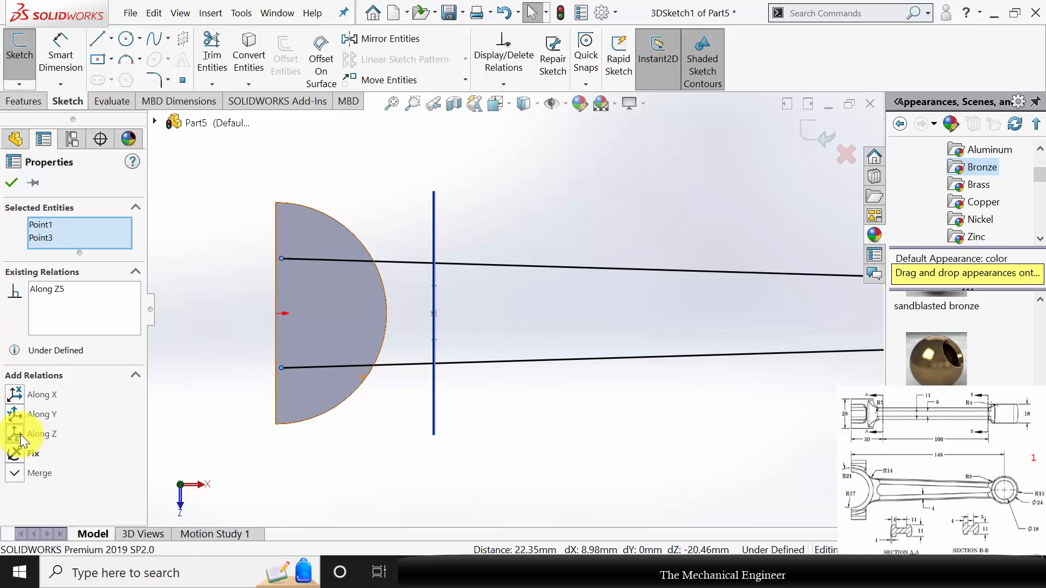
pyautogui.click(12, 183)
# Start a Boundary Boss/Base using the Plane1 and Plane2 section sketches as the Direction 1 profiles.
pyautogui.press('f')
pyautogui.moveTo(646, 369); pyautogui.dragTo(489, 305, button='middle')
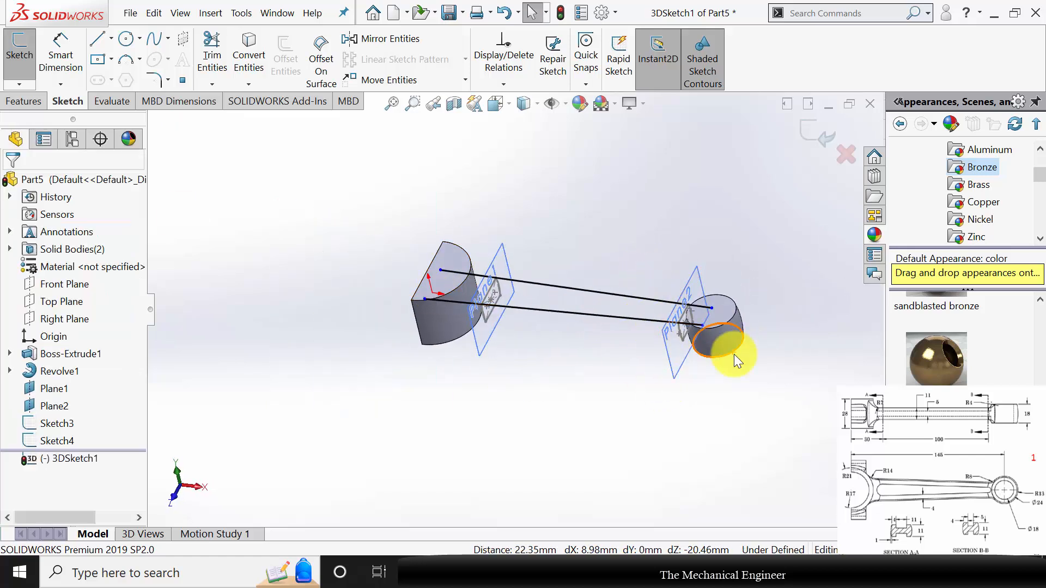
pyautogui.click(18, 100)
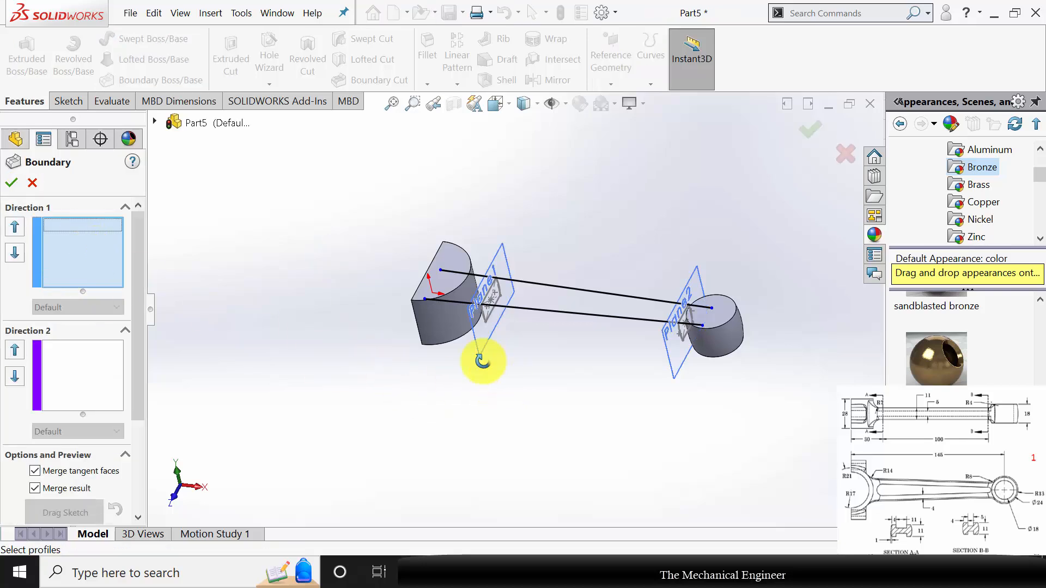
pyautogui.moveTo(482, 361); pyautogui.dragTo(497, 369, button='middle')
pyautogui.scroll(-5, 476, 325)
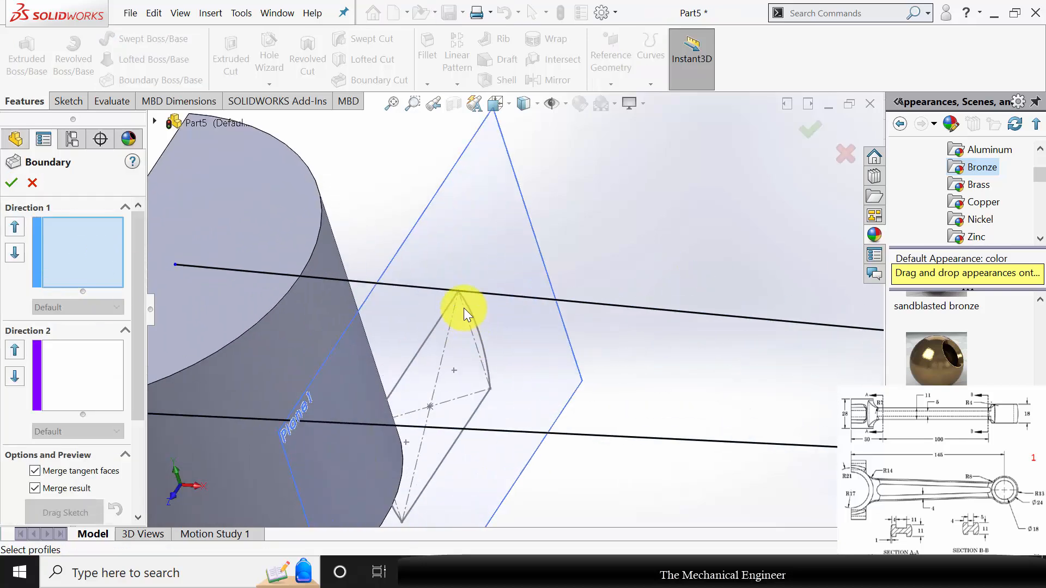
pyautogui.click(459, 292)
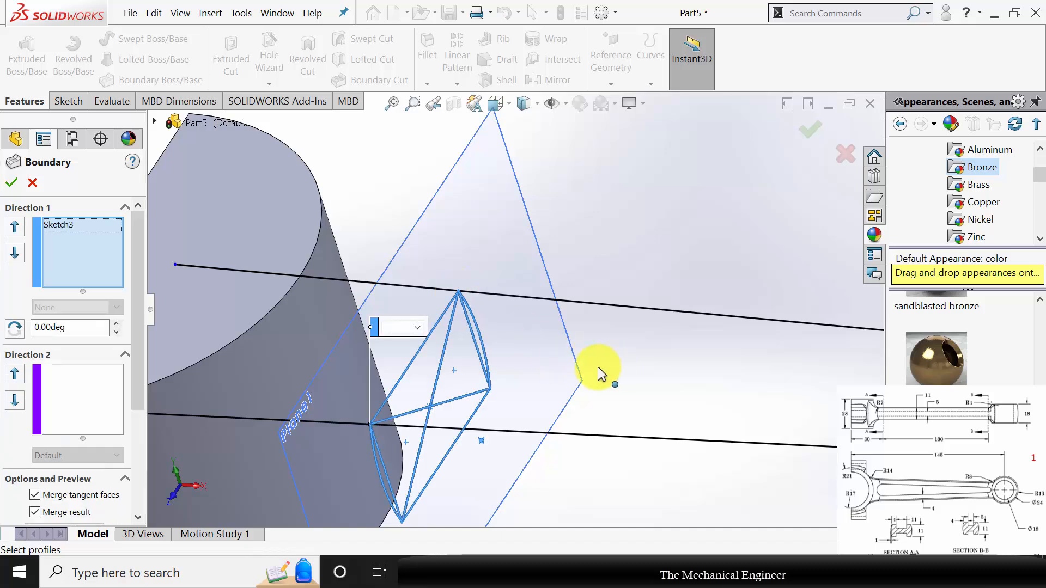
pyautogui.scroll(5, 610, 365)
pyautogui.scroll(-5, 718, 342)
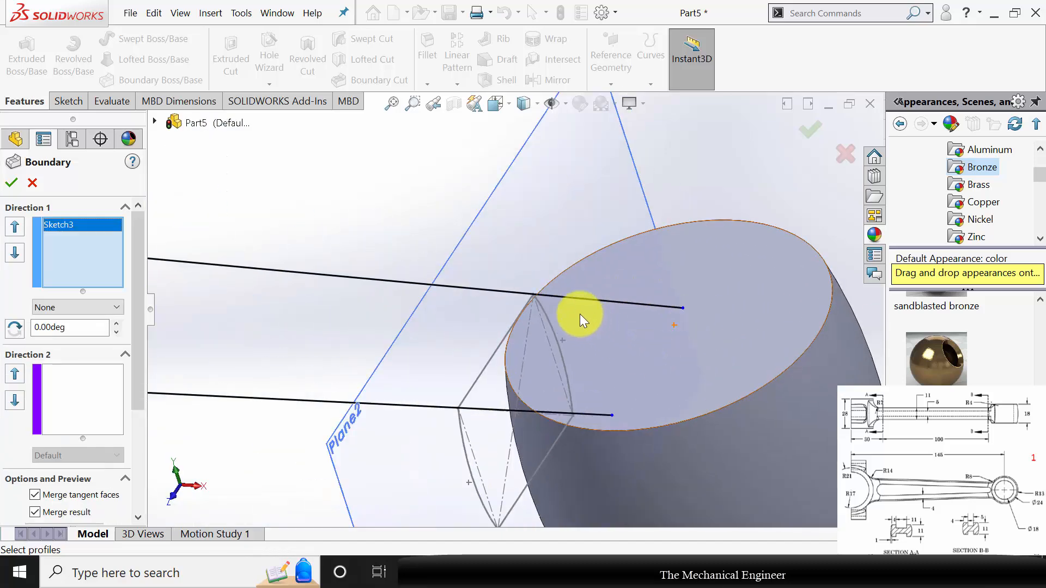
pyautogui.click(478, 380)
# Add the two 3D sketch lines as separate Direction 2 open loops and create the boundary shank.
pyautogui.click(84, 391)
pyautogui.scroll(2, 588, 328)
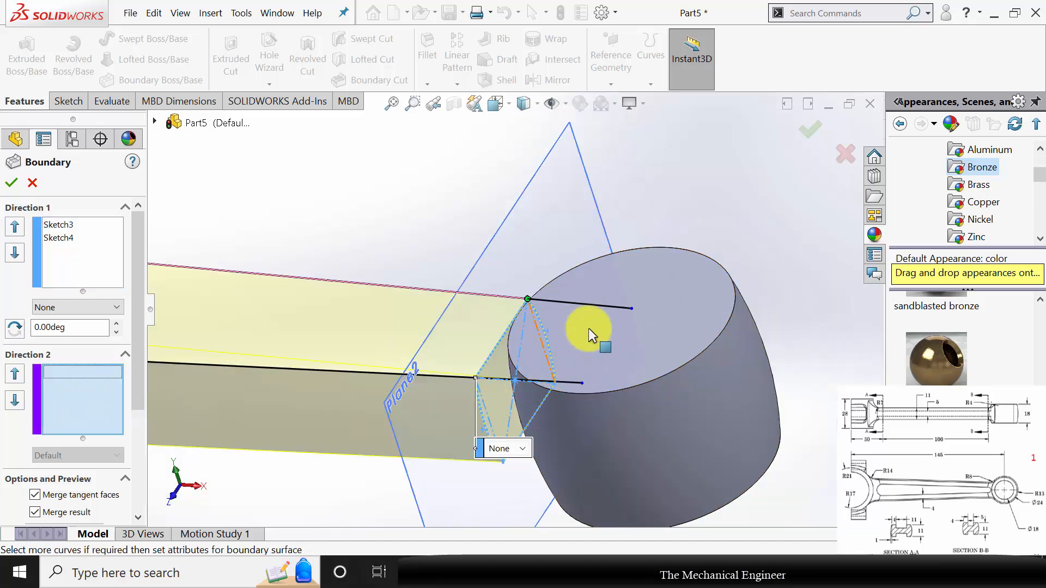
pyautogui.click(587, 306)
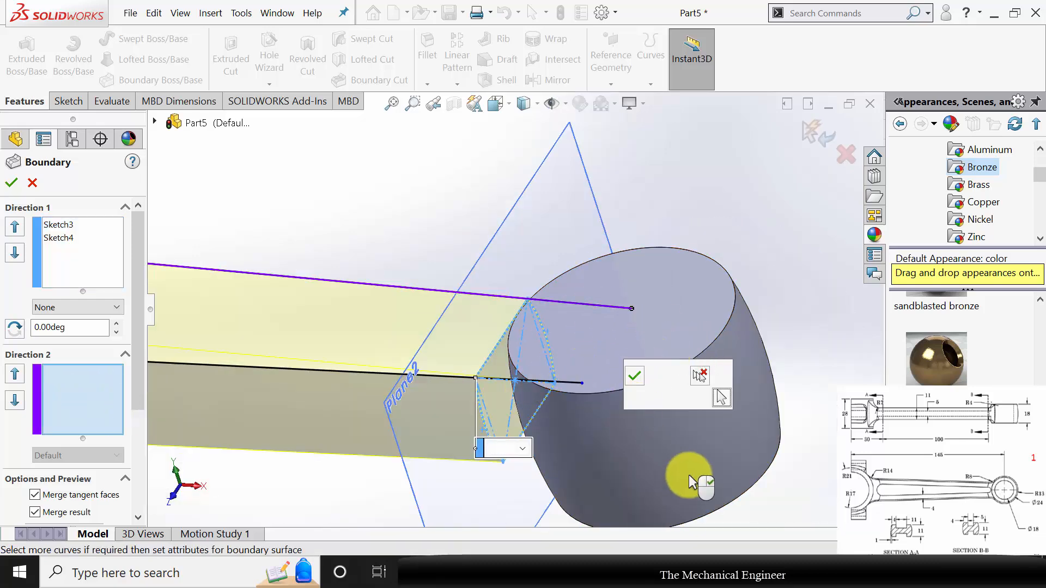
pyautogui.click(657, 398)
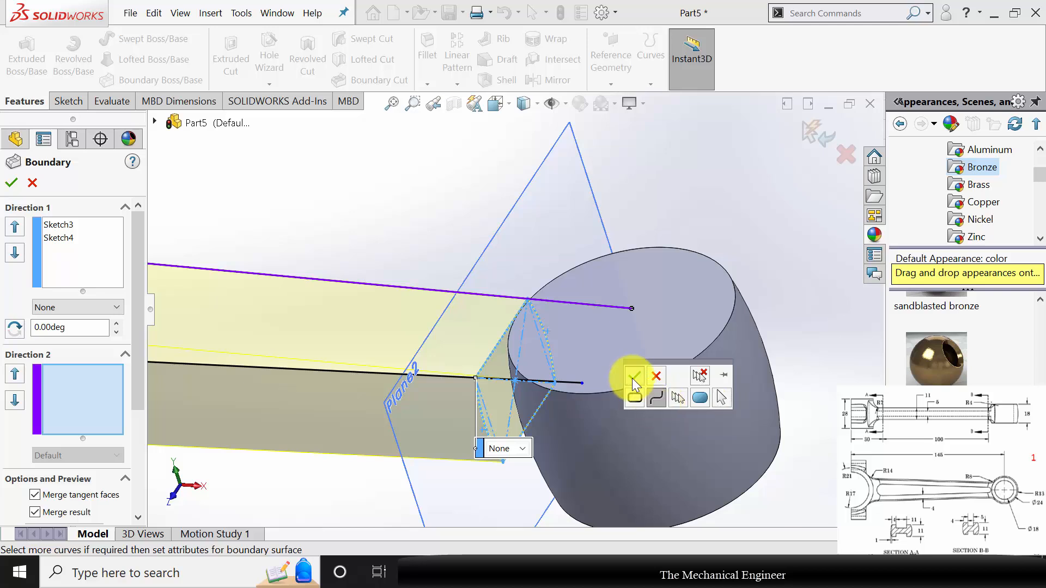
pyautogui.click(633, 376)
pyautogui.click(558, 381)
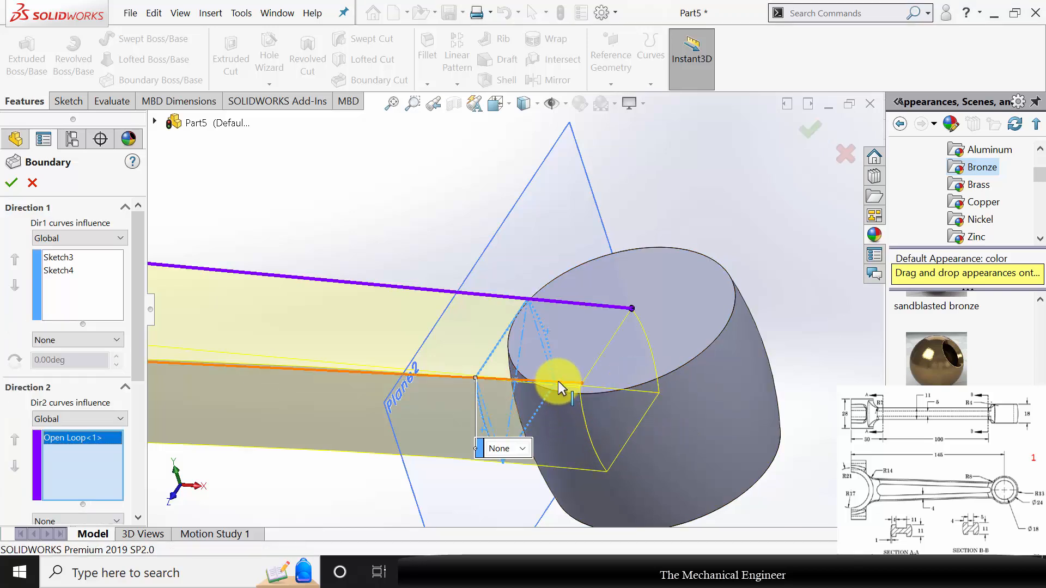
pyautogui.click(593, 420)
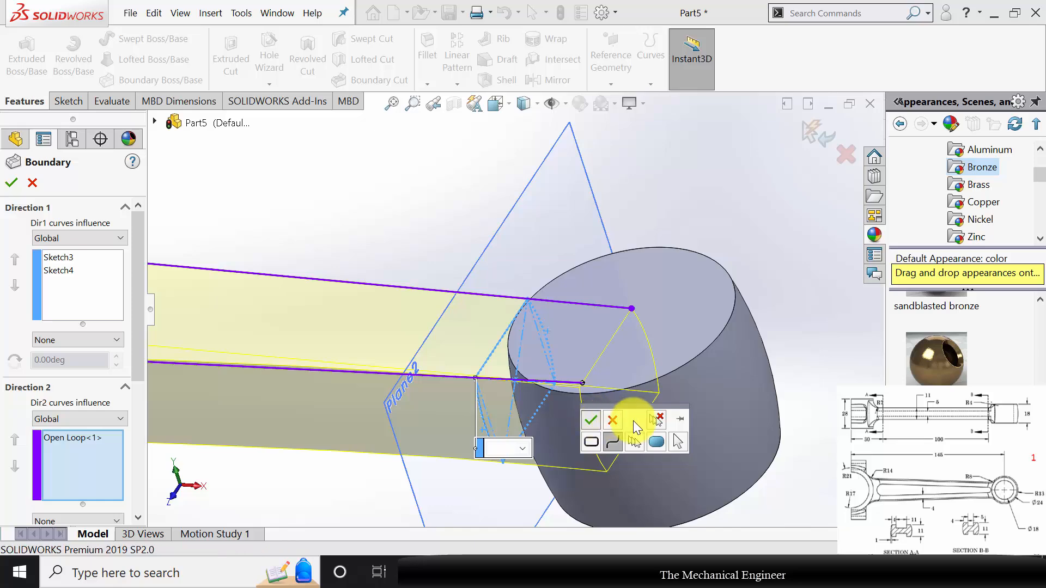
pyautogui.scroll(5, 518, 364)
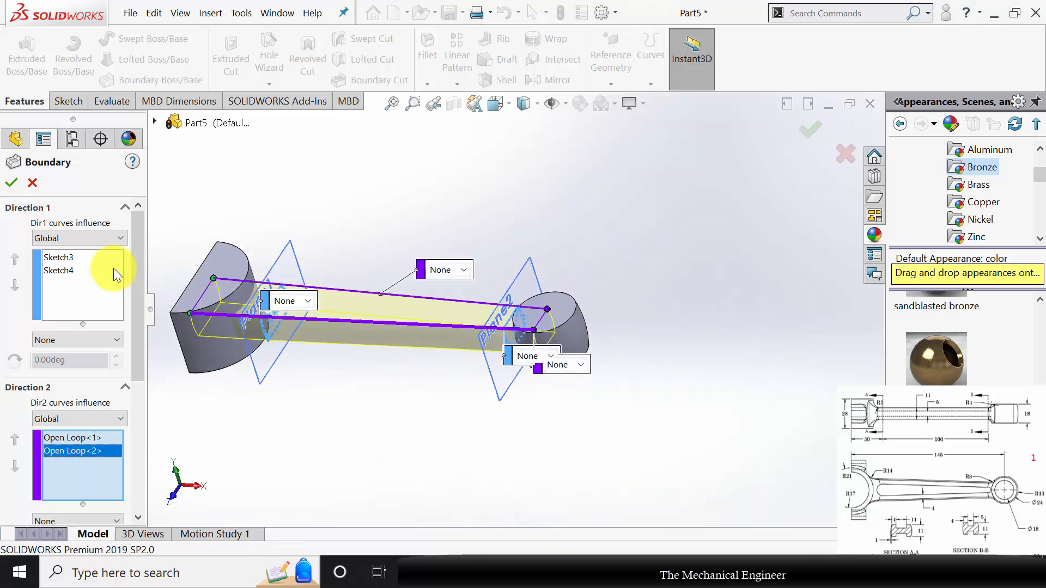
pyautogui.click(14, 187)
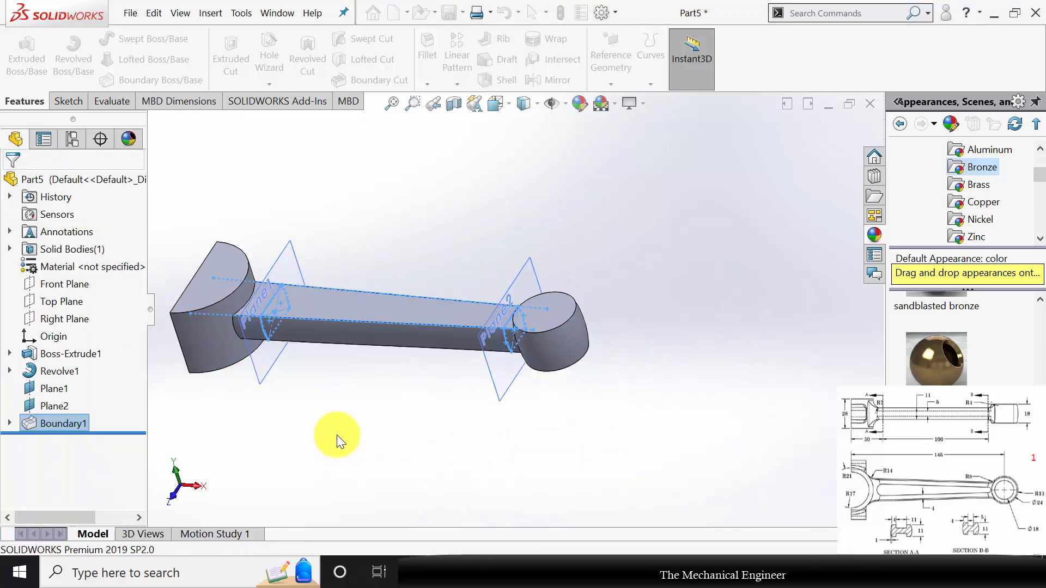
# Hide Plane1 and Plane2 in the model view.
pyautogui.moveTo(361, 361); pyautogui.dragTo(352, 318, button='middle')
pyautogui.click(323, 274)
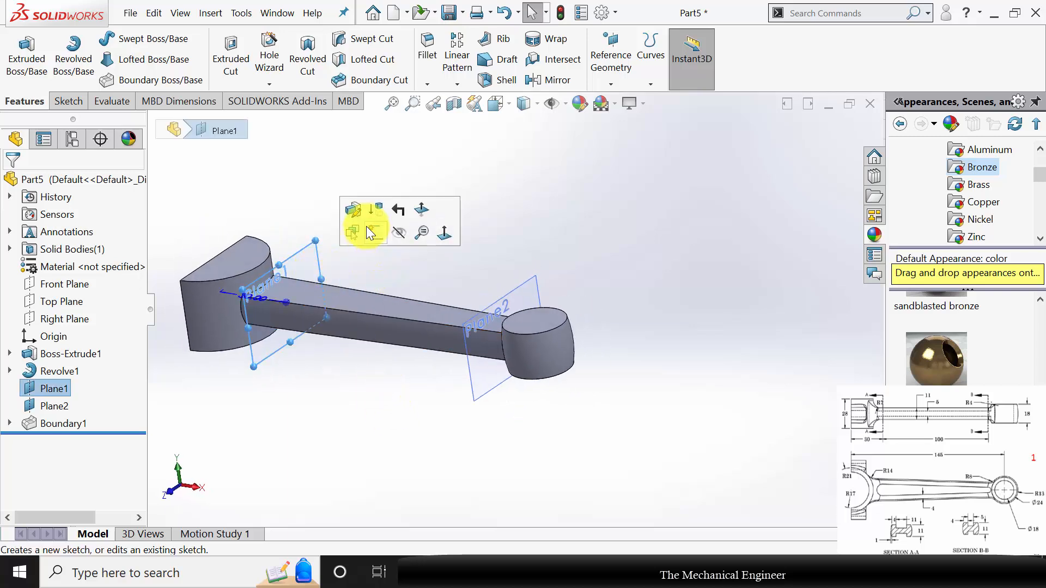
pyautogui.click(408, 271)
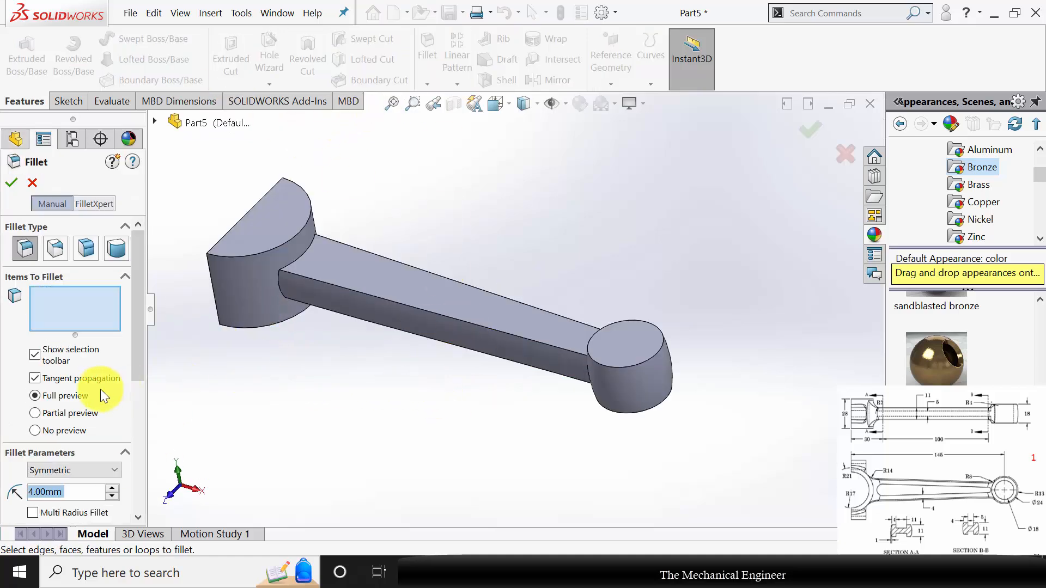
# Fillet the two side edges where the shank meets the half-cylinder end with a 14 mm radius.
pyautogui.write('14')
pyautogui.press('Return')
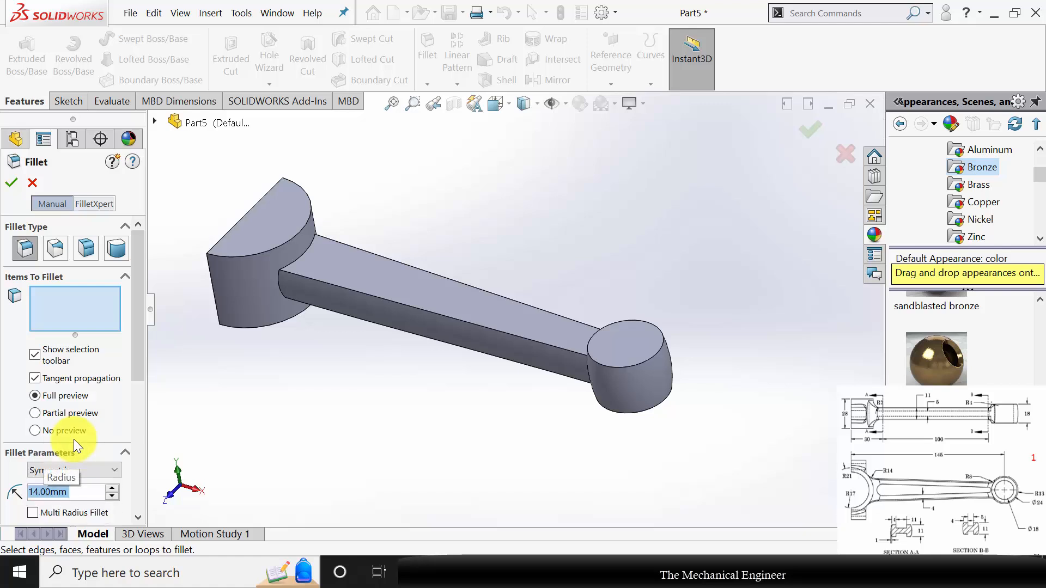
pyautogui.click(280, 288)
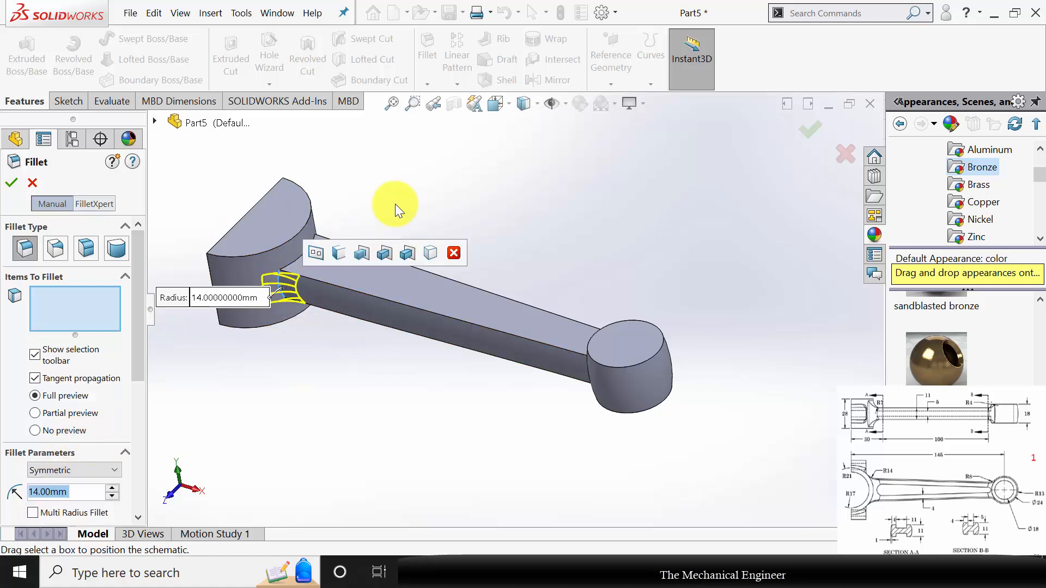
pyautogui.moveTo(392, 203); pyautogui.dragTo(347, 173, button='middle')
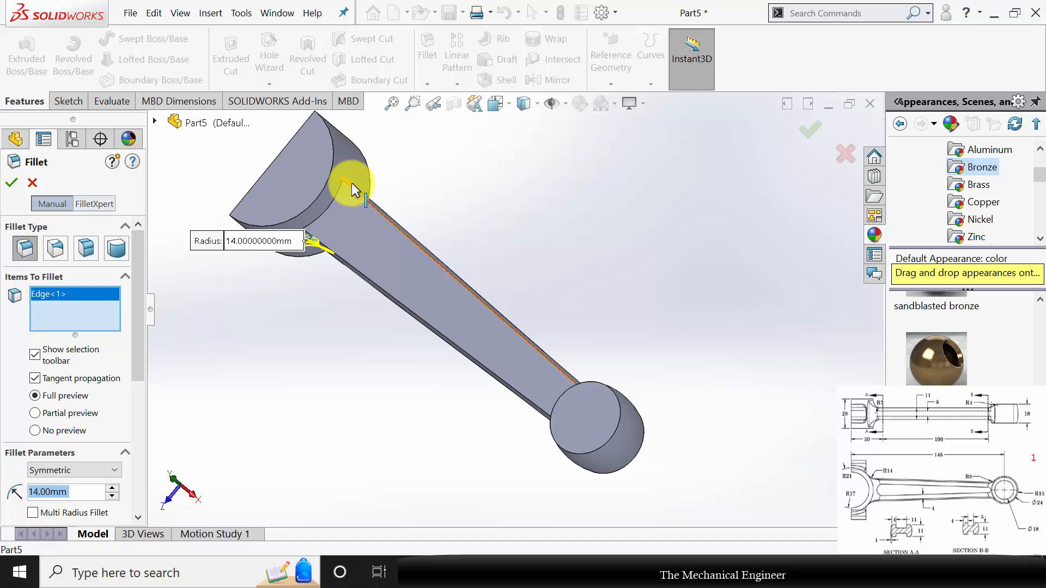
pyautogui.click(351, 181)
pyautogui.click(11, 182)
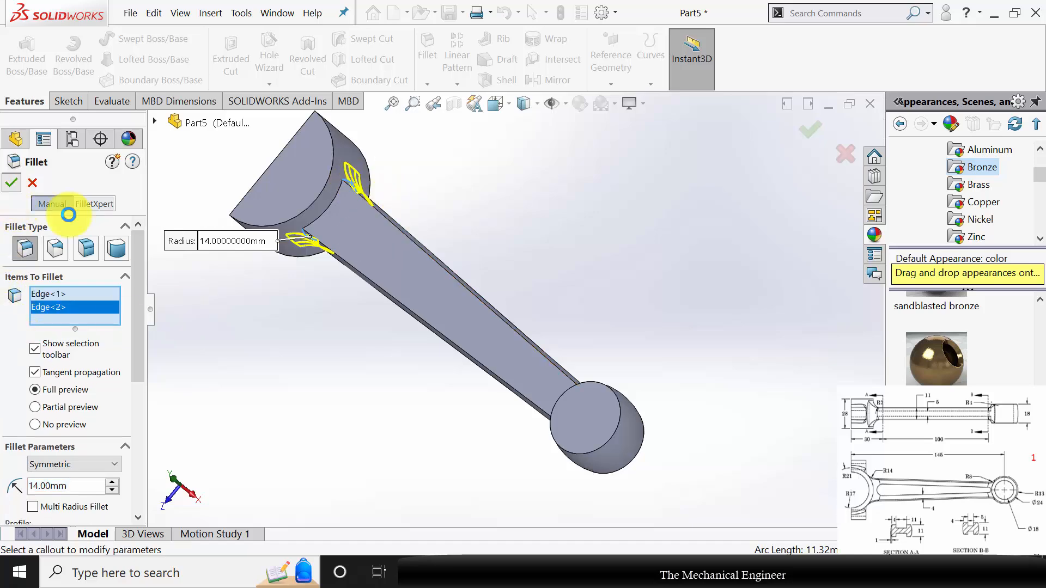
# Fillet the two side edges where the shank meets the small round end with an 8 mm radius.
pyautogui.hotkey('ctrl', '1')
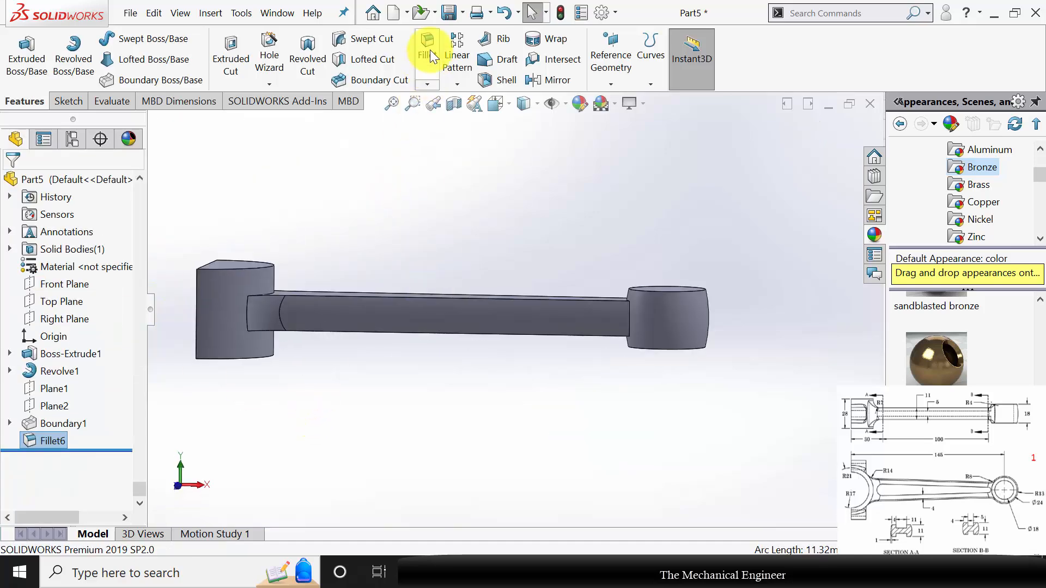
pyautogui.press('Return')
pyautogui.click(630, 320)
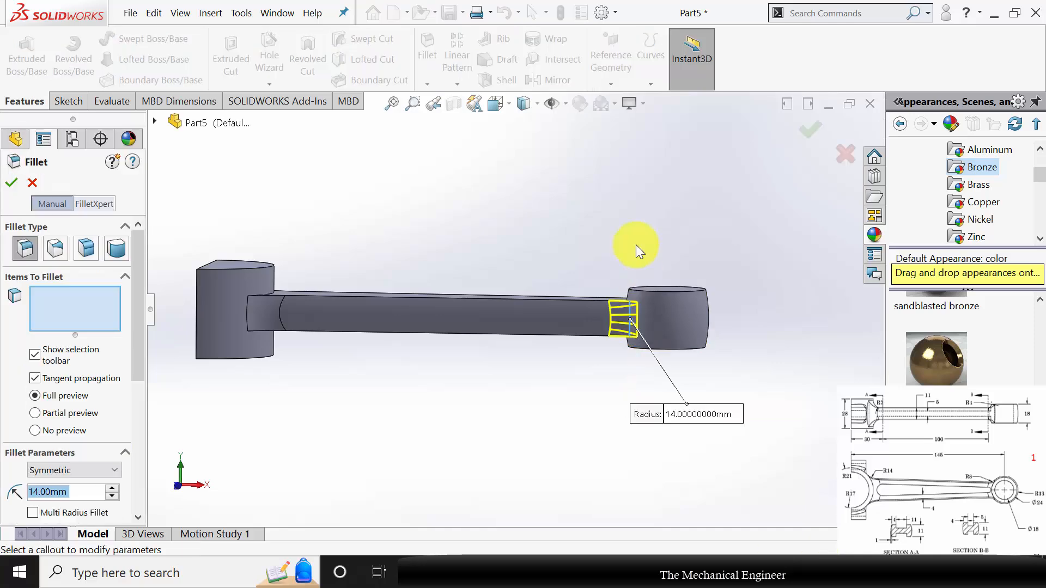
pyautogui.moveTo(635, 250); pyautogui.dragTo(633, 324, button='middle')
pyautogui.scroll(-5, 610, 234)
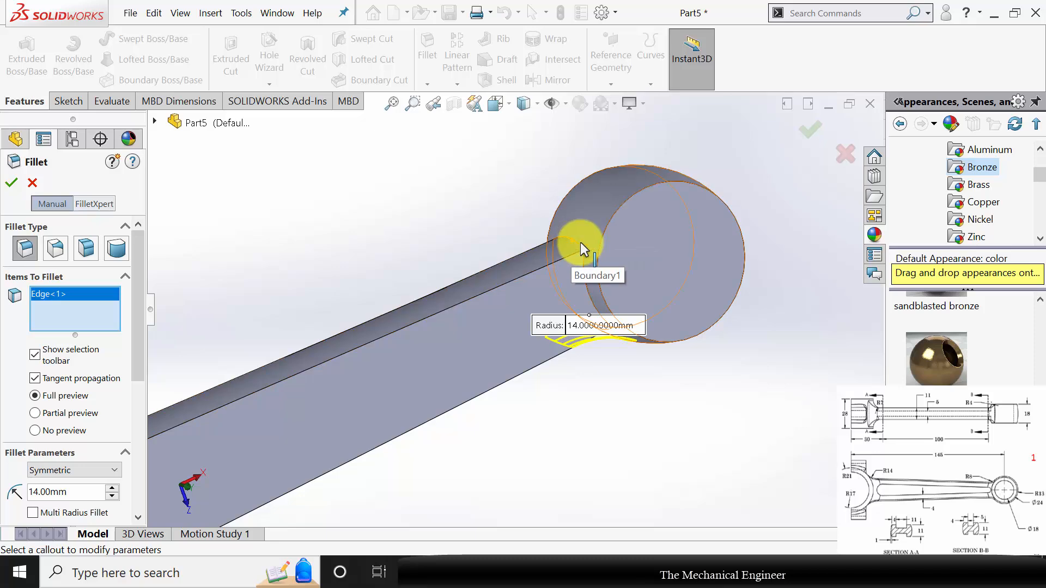
pyautogui.click(576, 242)
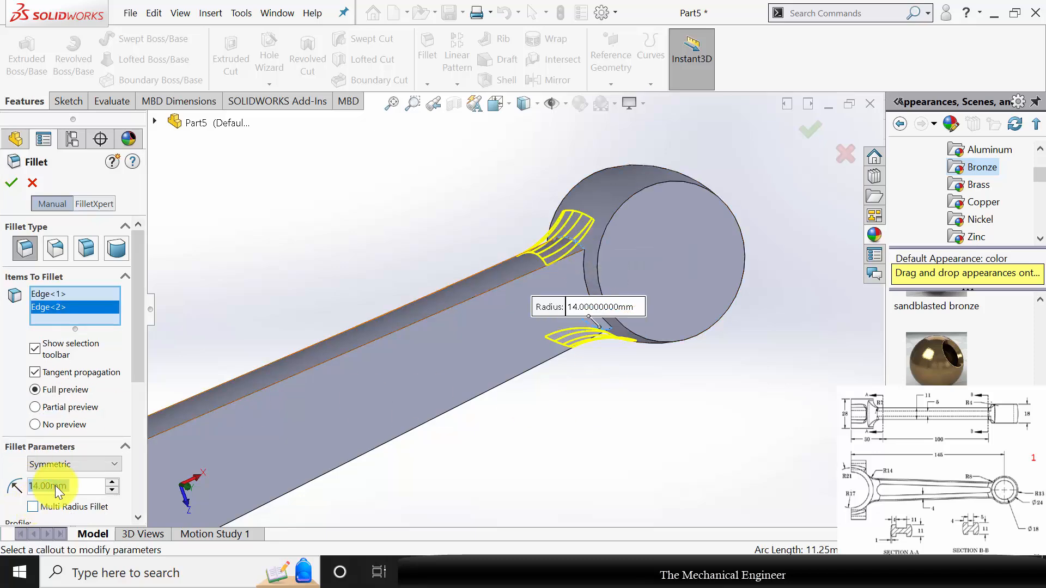
pyautogui.write('8')
pyautogui.press('Return')
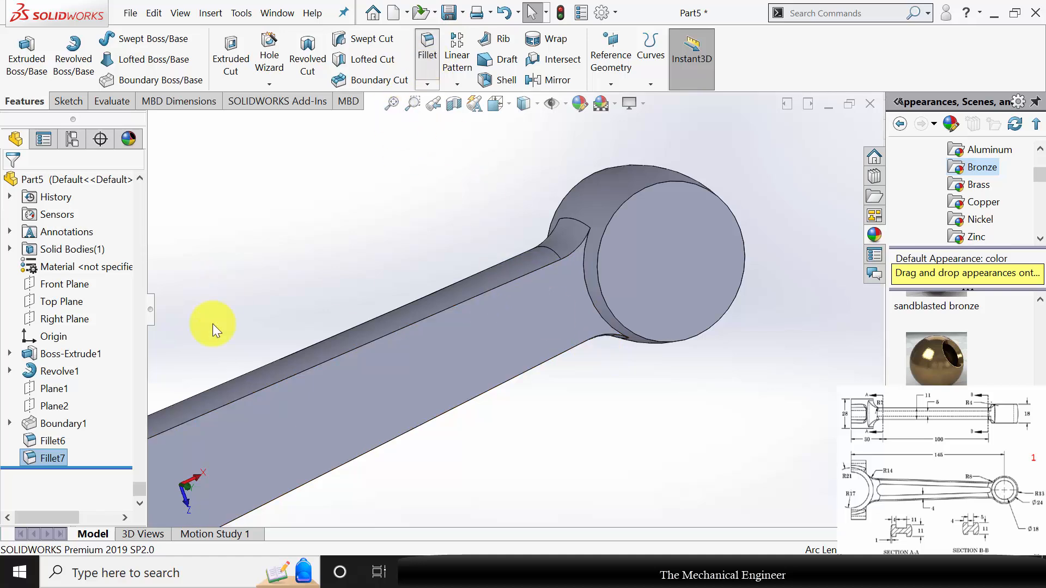
# Fillet the upper and lower edges where the shank meets the small round end with a 4 mm radius.
pyautogui.press('Return')
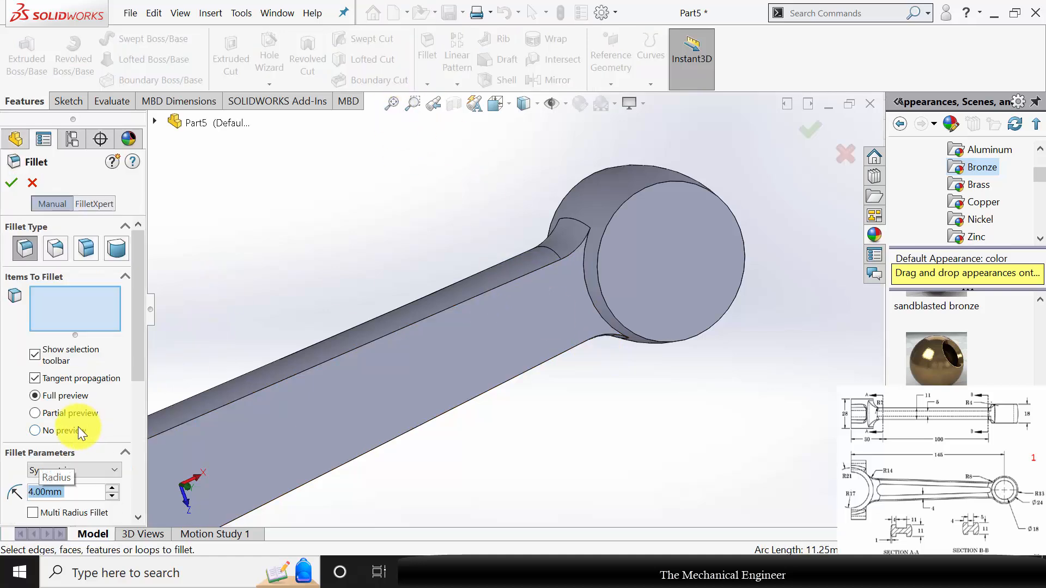
pyautogui.click(601, 314)
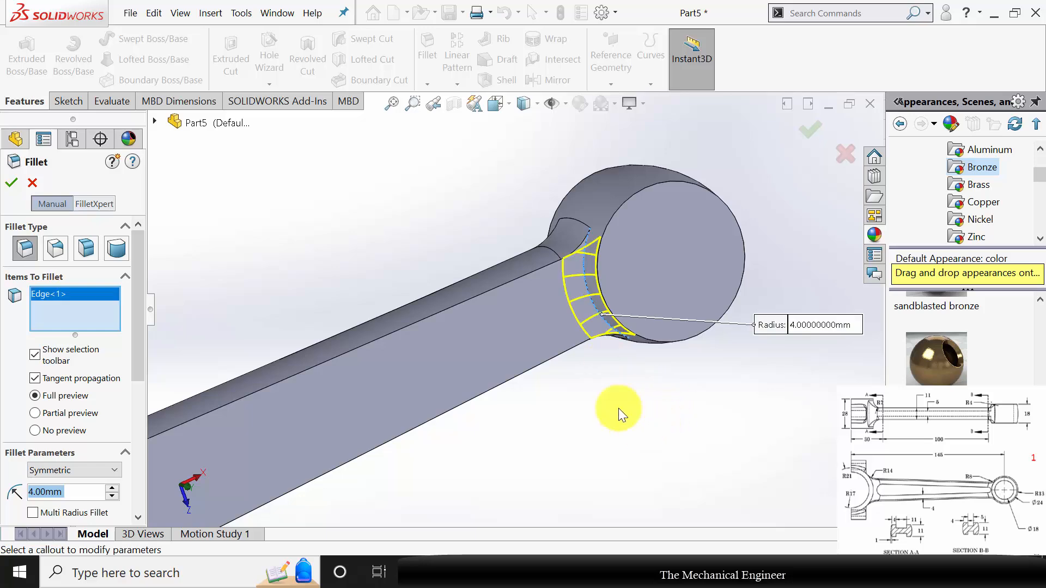
pyautogui.moveTo(619, 407); pyautogui.dragTo(443, 265, button='middle')
pyautogui.scroll(5, 443, 265)
pyautogui.scroll(-3, 371, 256)
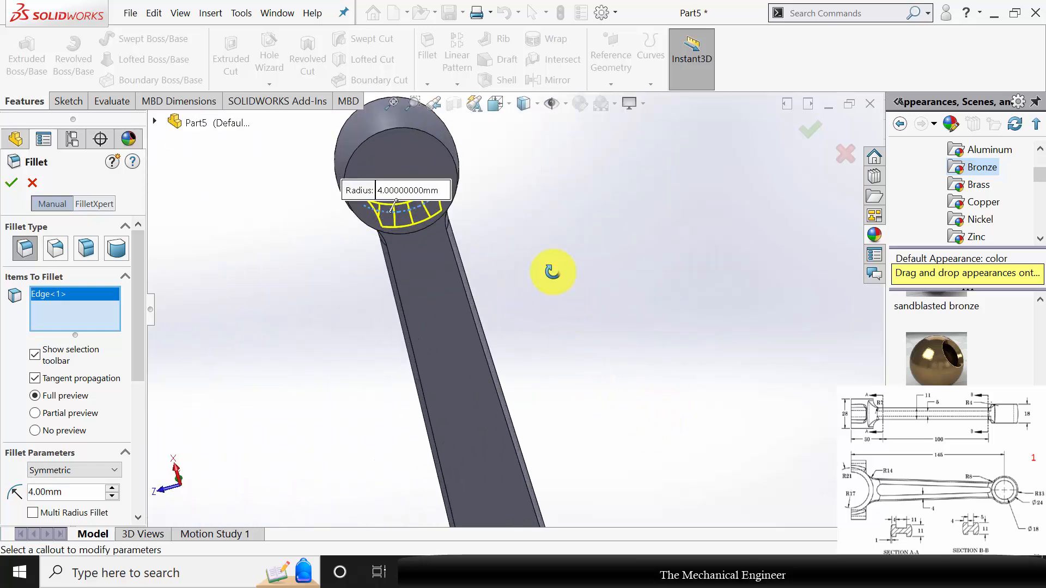
pyautogui.moveTo(550, 270); pyautogui.dragTo(531, 225, button='middle')
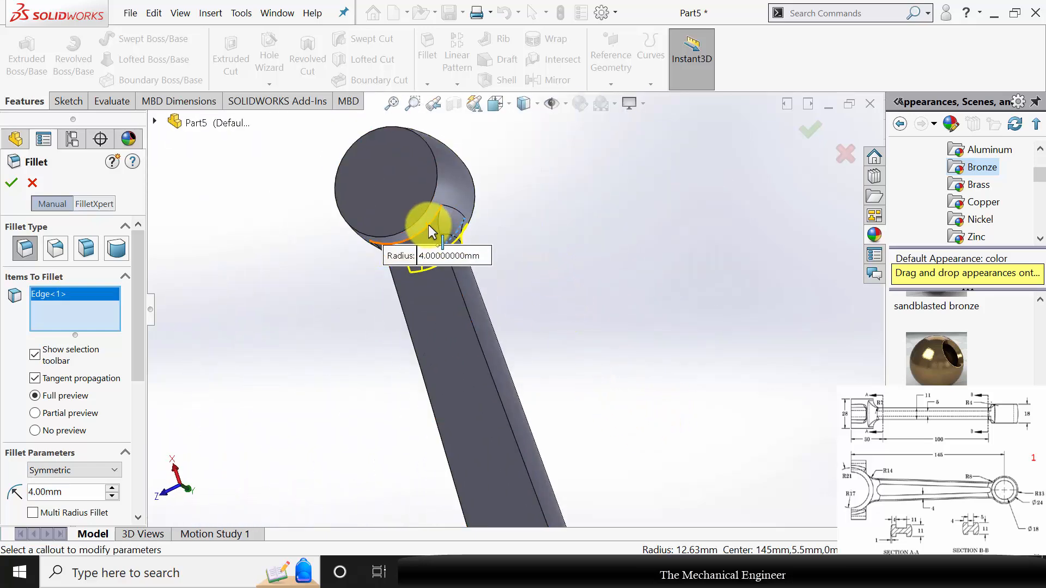
pyautogui.click(484, 294)
pyautogui.click(176, 206)
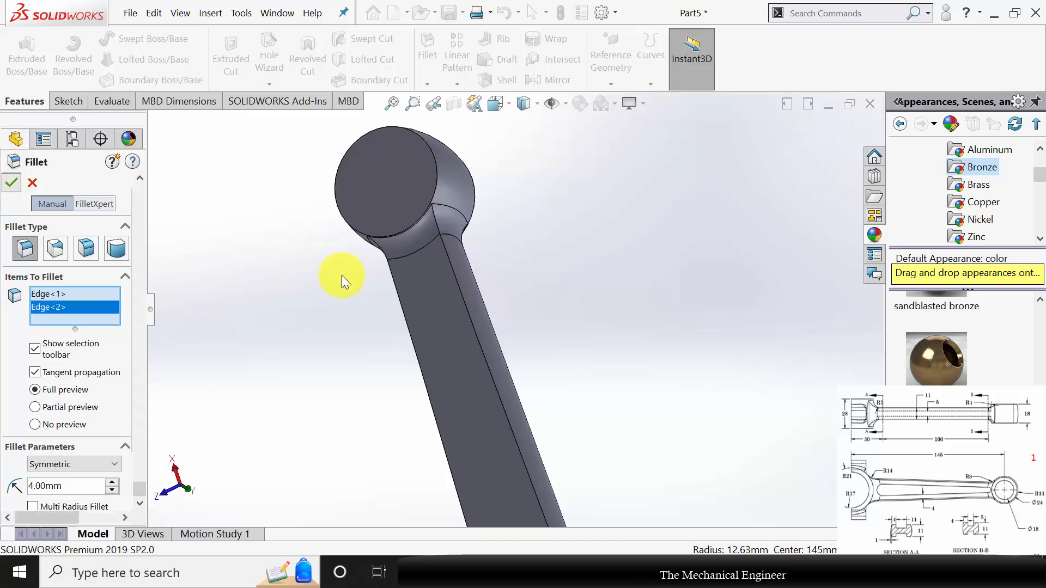
# Fillet the upper and lower edges where the shank meets the half-cylinder end with a 7 mm radius.
pyautogui.moveTo(350, 250); pyautogui.dragTo(321, 393, button='middle')
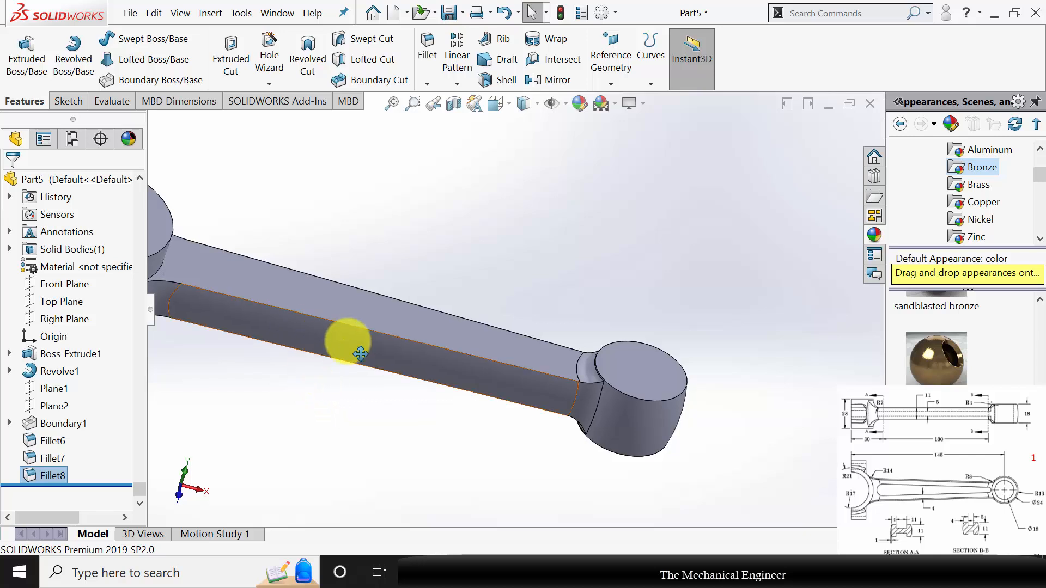
pyautogui.keyDown('ctrl'); pyautogui.moveTo(276, 304); pyautogui.dragTo(566, 351, button='middle'); pyautogui.keyUp('ctrl')
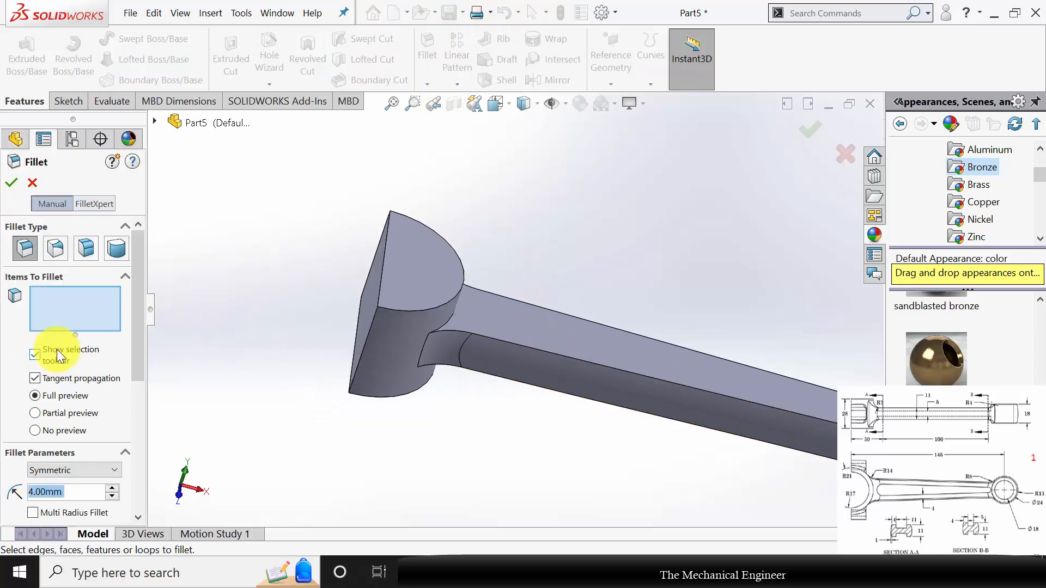
pyautogui.write('7')
pyautogui.press('Return')
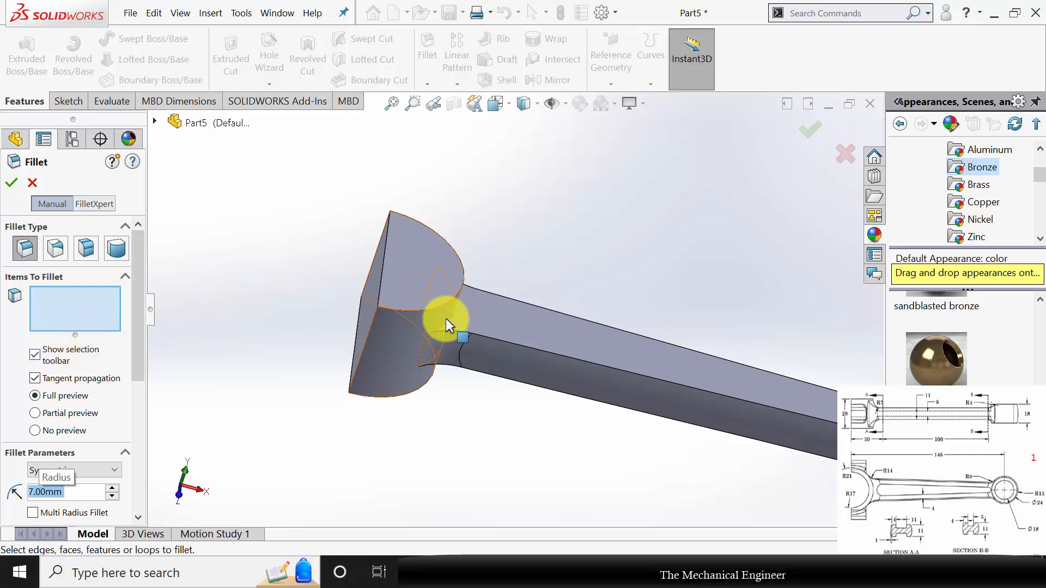
pyautogui.click(446, 322)
pyautogui.moveTo(461, 413); pyautogui.dragTo(455, 387, button='middle')
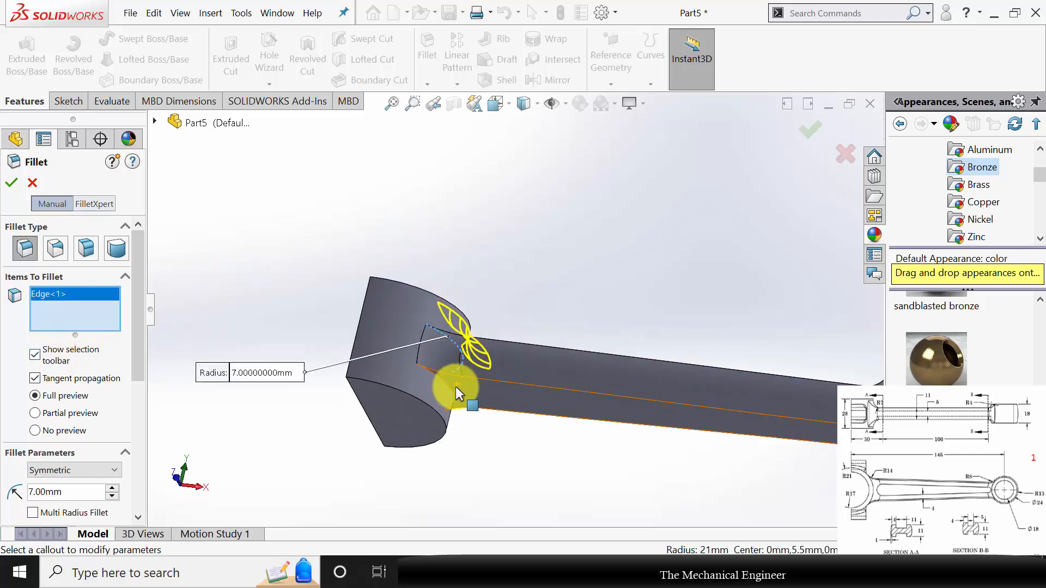
pyautogui.click(446, 384)
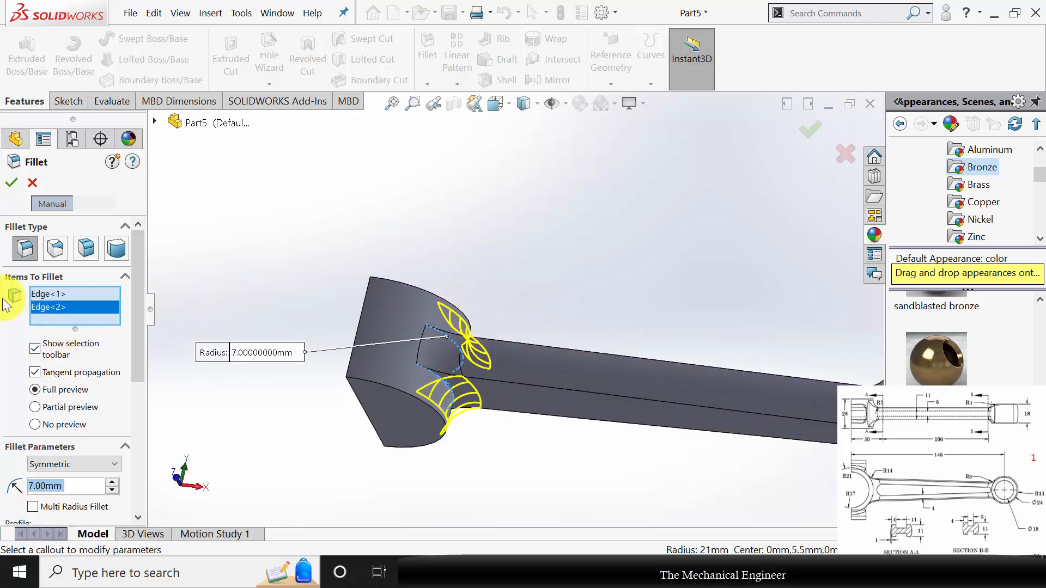
pyautogui.click(12, 188)
pyautogui.scroll(4, 521, 282)
pyautogui.moveTo(551, 284); pyautogui.dragTo(602, 334, button='middle')
pyautogui.scroll(-2, 593, 367)
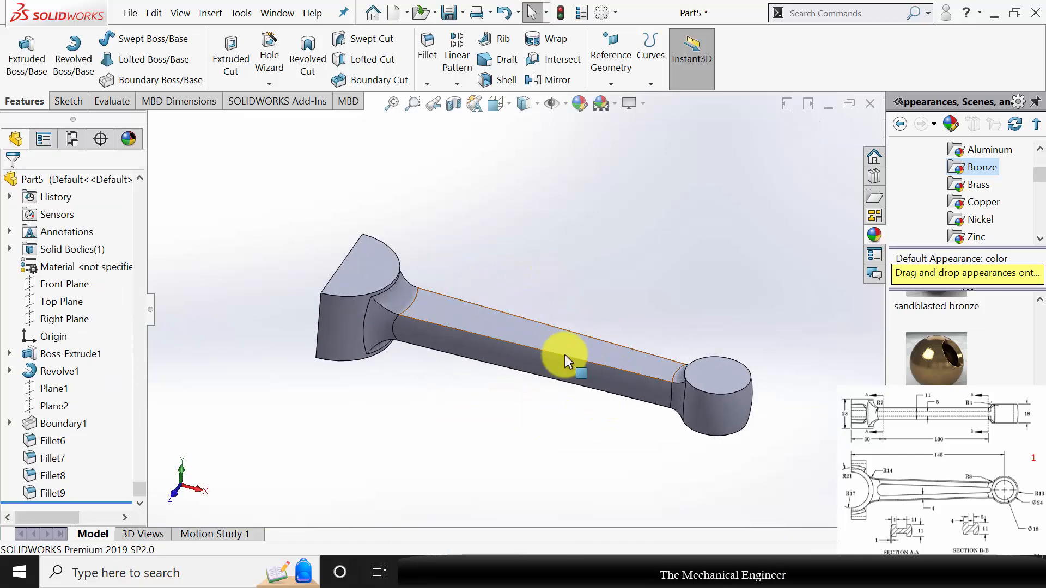
pyautogui.click(58, 303)
pyautogui.click(78, 279)
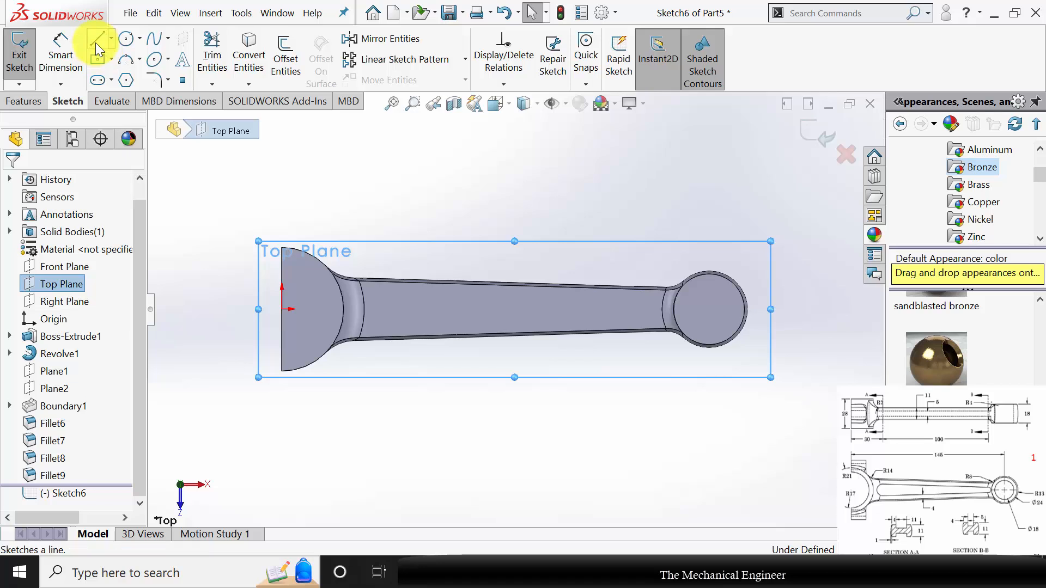
pyautogui.rightClick(56, 374)
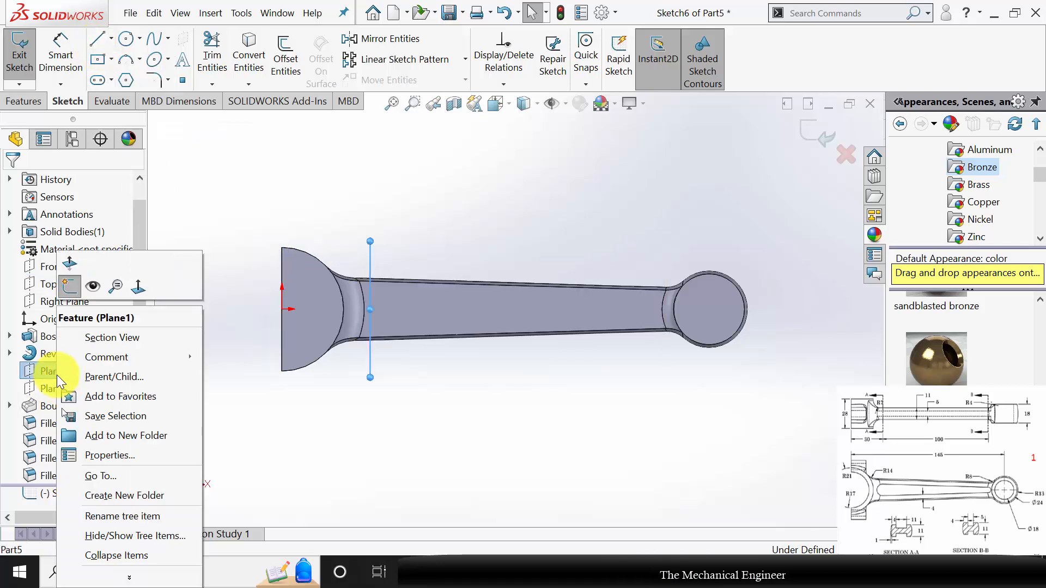
pyautogui.click(147, 288)
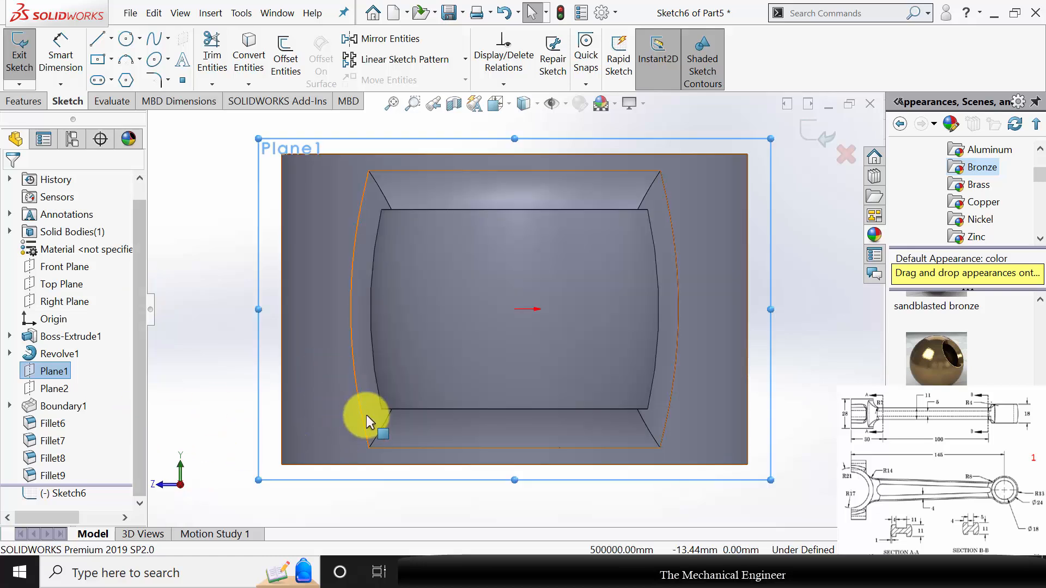
pyautogui.scroll(5, 366, 415)
pyautogui.click(823, 134)
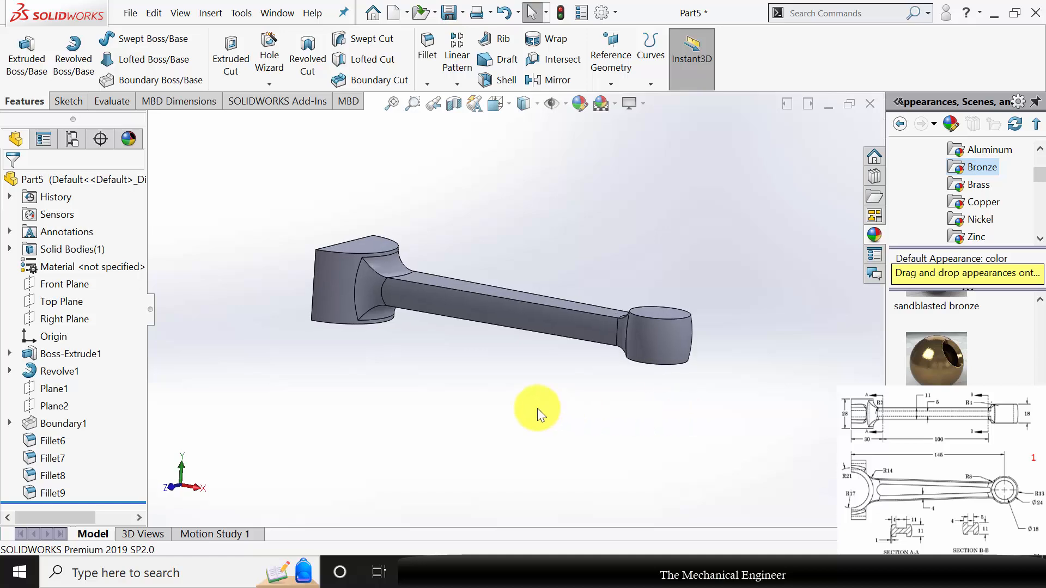
# Show Plane1 and Plane2 in the model view.
pyautogui.moveTo(538, 413); pyautogui.dragTo(525, 365, button='middle')
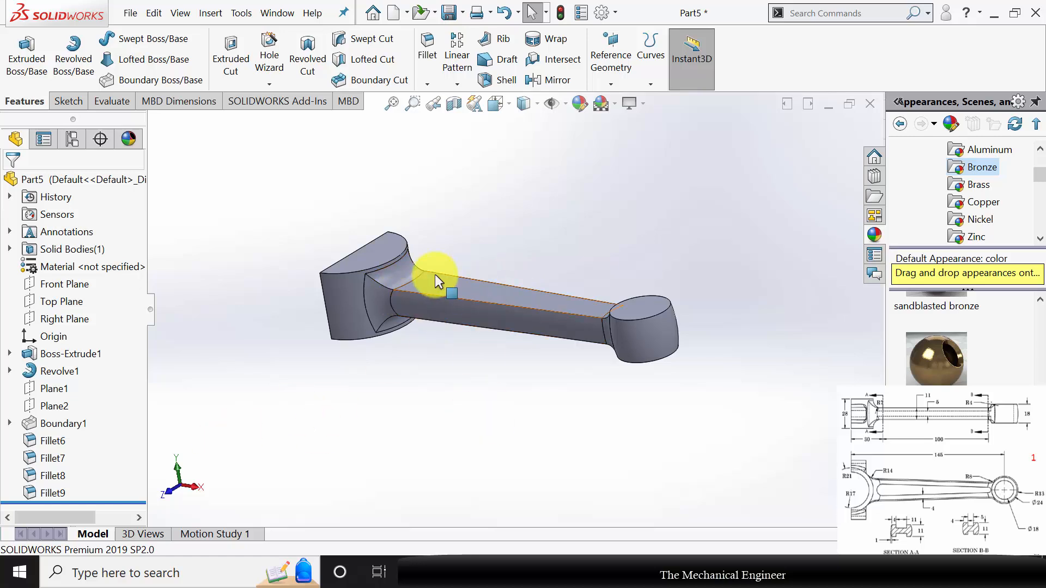
pyautogui.scroll(-3, 435, 273)
pyautogui.click(56, 392)
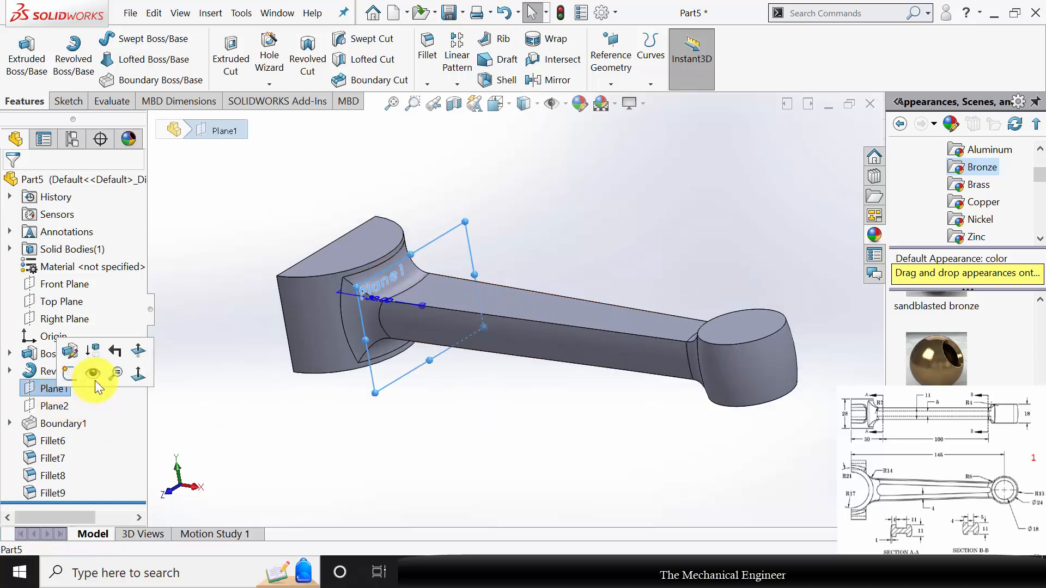
pyautogui.click(96, 375)
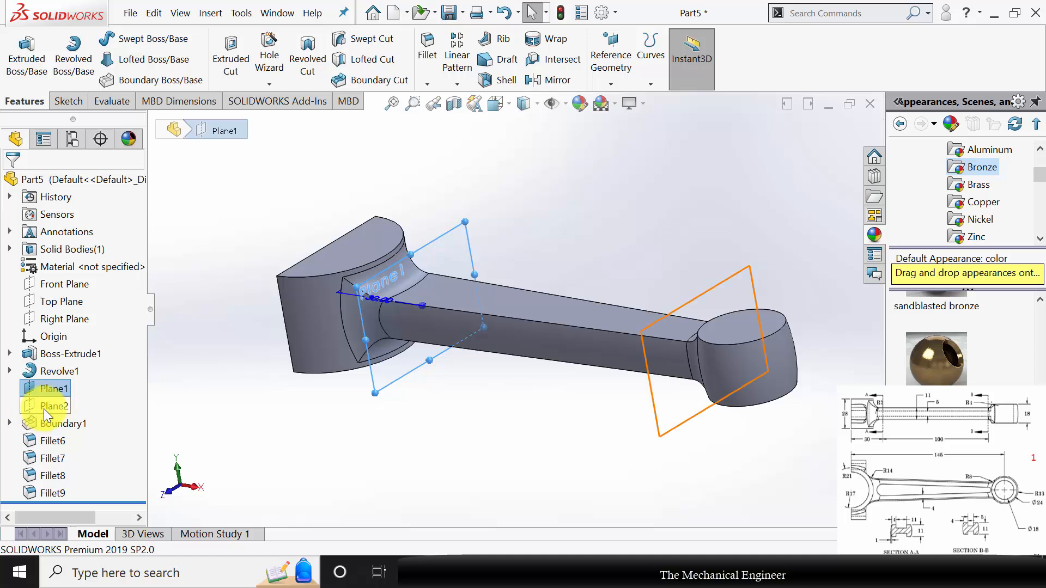
pyautogui.click(44, 408)
pyautogui.click(94, 391)
pyautogui.click(397, 426)
pyautogui.moveTo(396, 426); pyautogui.dragTo(467, 434, button='middle')
pyautogui.moveTo(626, 431); pyautogui.dragTo(639, 436, button='middle')
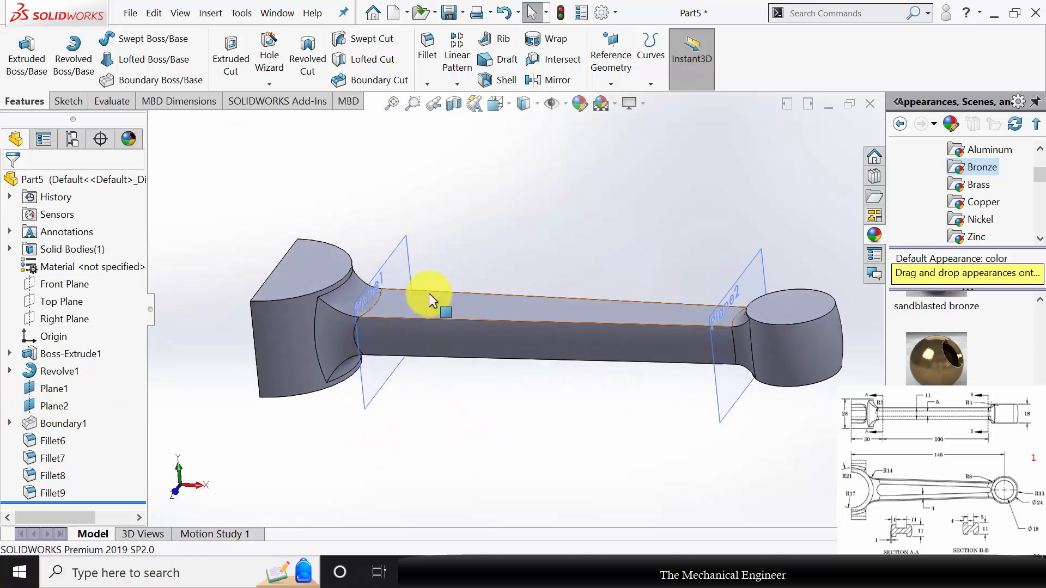
# Start a sketch on the Top Plane and draw two converging lines along the shank, each running from Plane1 to Plane2.
pyautogui.click(57, 302)
pyautogui.click(52, 282)
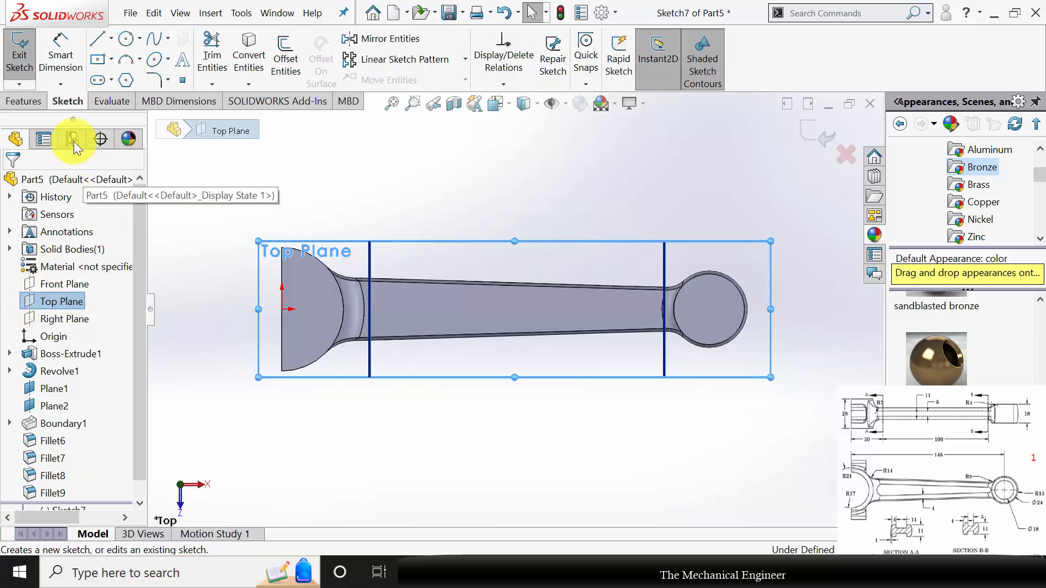
pyautogui.click(97, 38)
pyautogui.scroll(-3, 499, 284)
pyautogui.moveTo(275, 302)
pyautogui.mouseDown()
pyautogui.moveTo(736, 345)
pyautogui.moveTo(777, 303)
pyautogui.moveTo(797, 321)
pyautogui.moveTo(788, 315)
pyautogui.mouseUp()
pyautogui.press('Escape')
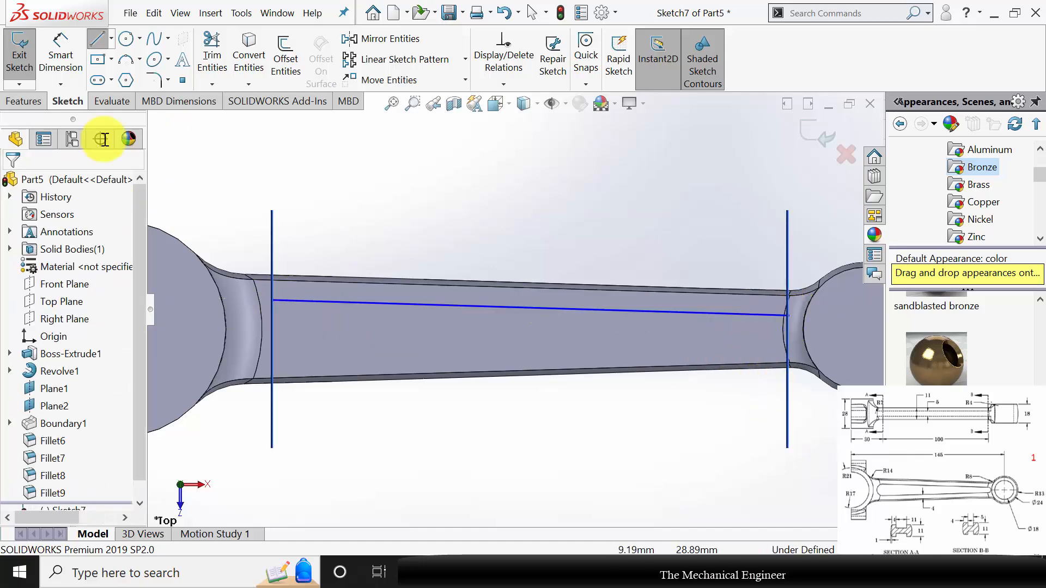
pyautogui.press('l')
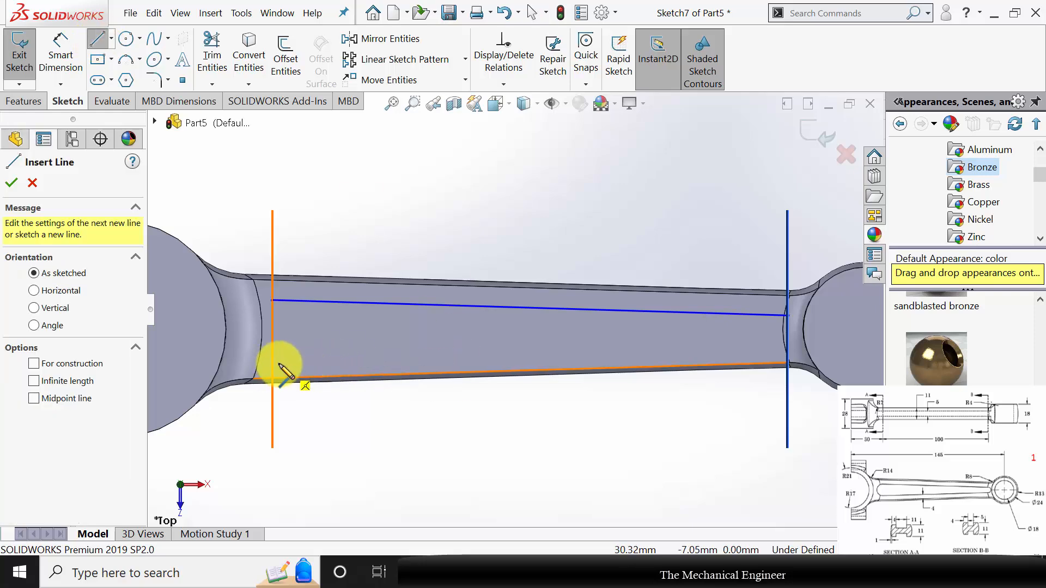
pyautogui.moveTo(275, 365); pyautogui.dragTo(787, 349)
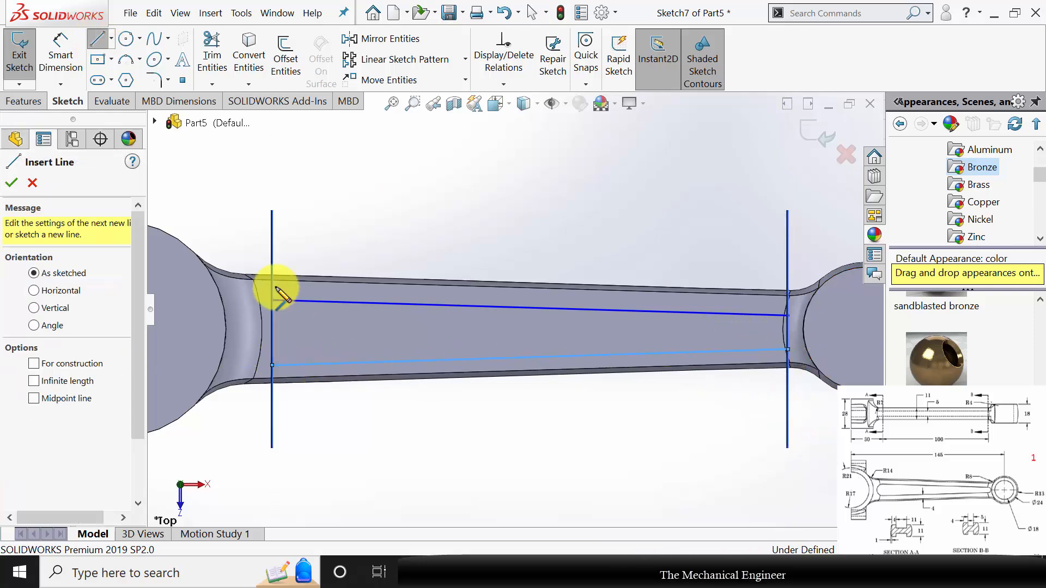
pyautogui.press('Escape')
# Join the two lines' endpoints on Plane1 with a 3-point arc of about 7 mm radius bulging toward the half-cylinder end.
pyautogui.click(121, 60)
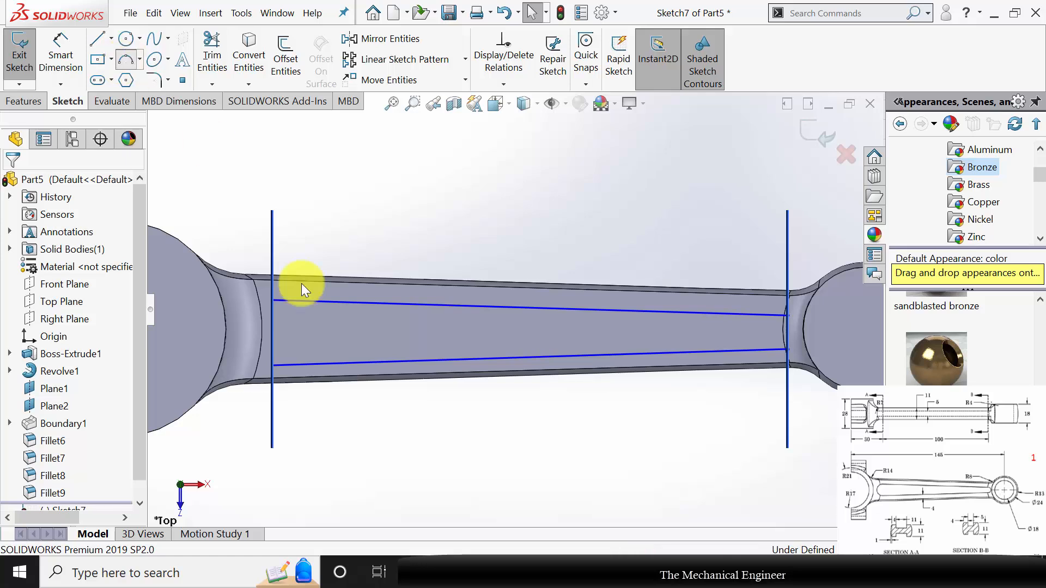
pyautogui.click(272, 300)
pyautogui.click(272, 364)
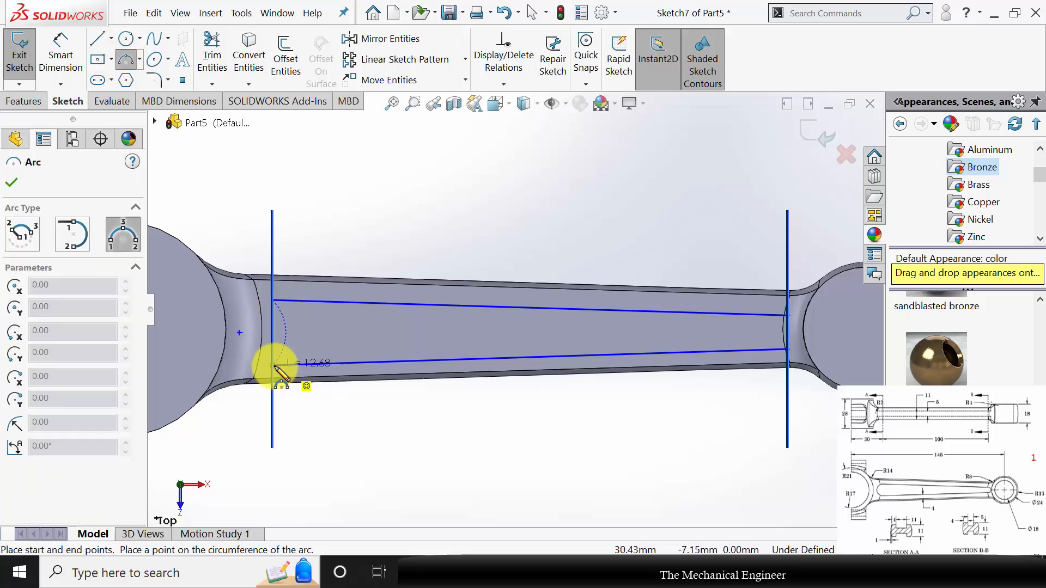
pyautogui.click(250, 334)
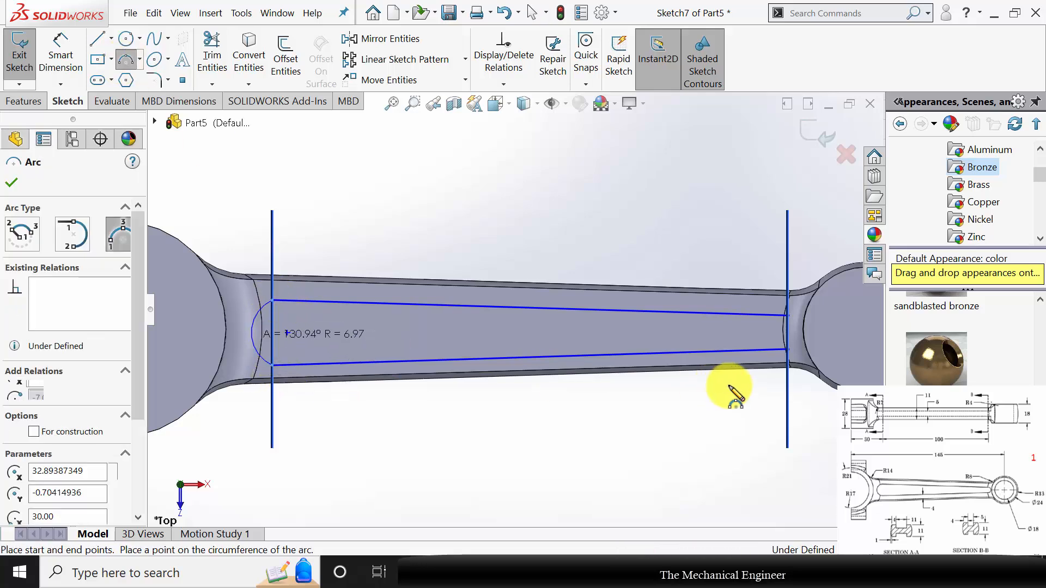
# Join the two lines' endpoints on Plane2 with a 3-point arc bulging toward the small cylindrical end.
pyautogui.click(787, 315)
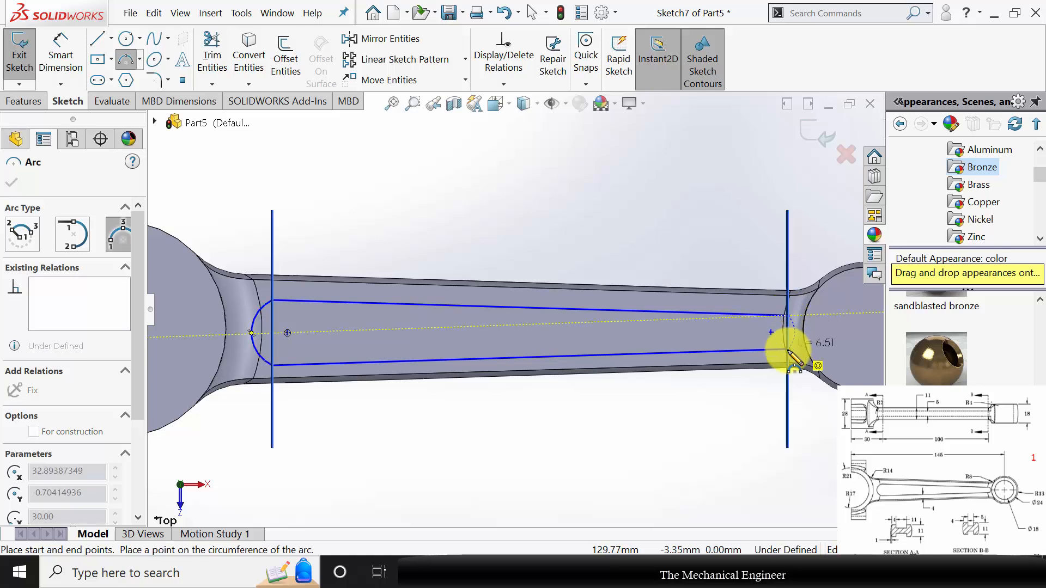
pyautogui.click(787, 349)
pyautogui.click(793, 333)
pyautogui.press('Escape')
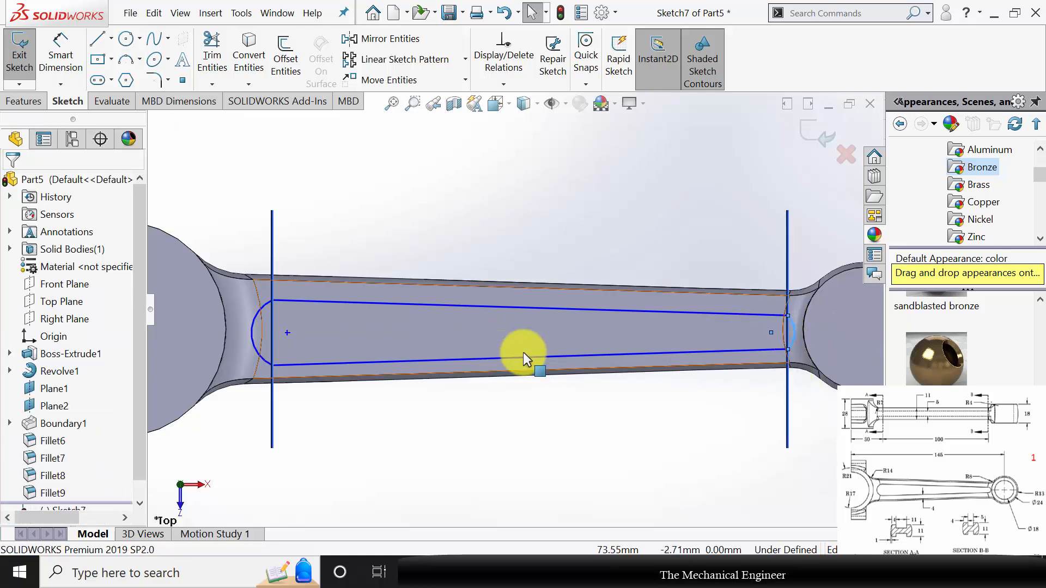
# Make the upper and lower sketch lines parallel to the shank's adjacent upper and lower edges.
pyautogui.scroll(-2, 310, 352)
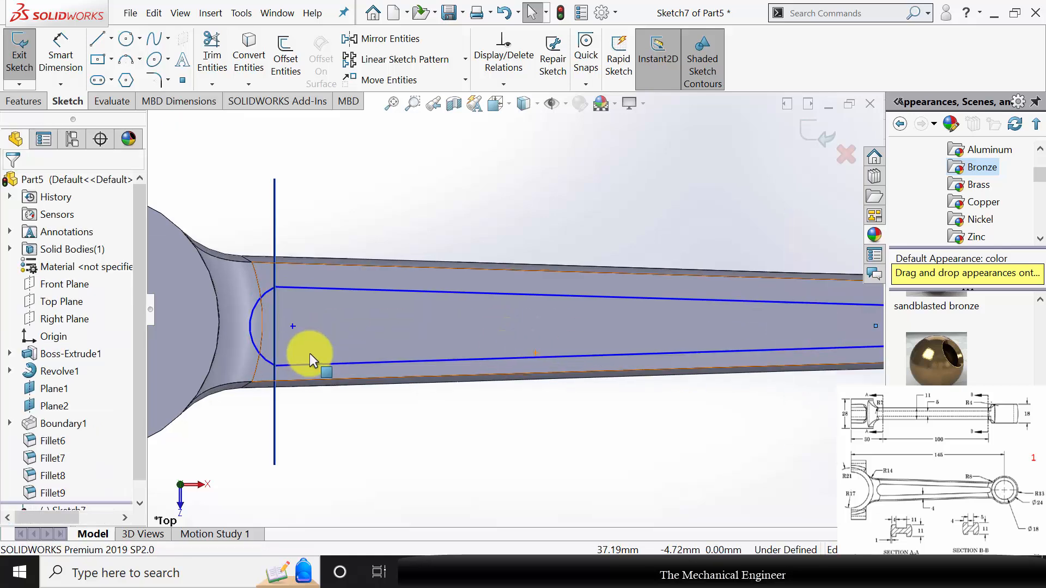
pyautogui.click(507, 270)
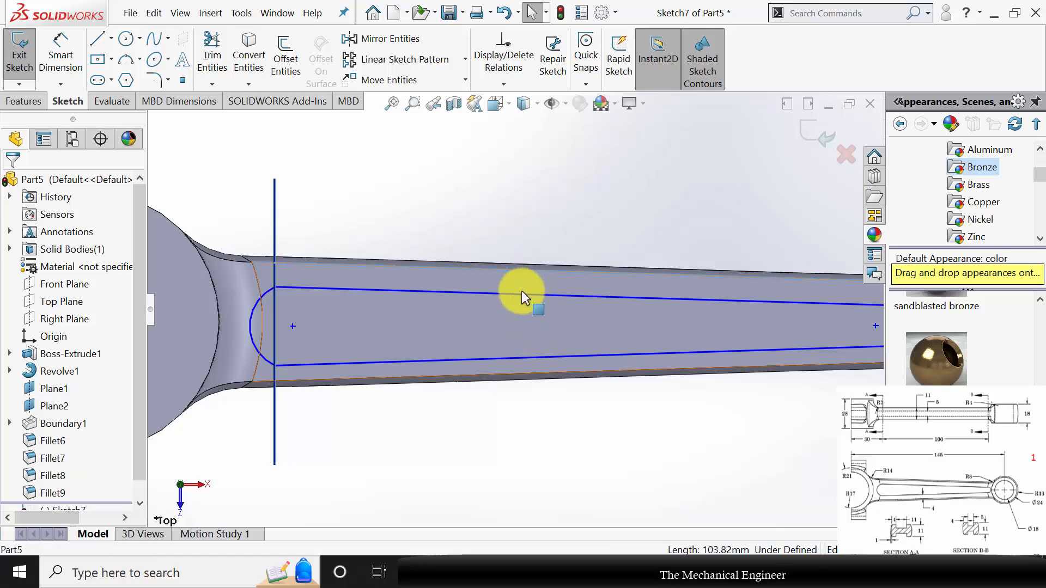
pyautogui.click(614, 351)
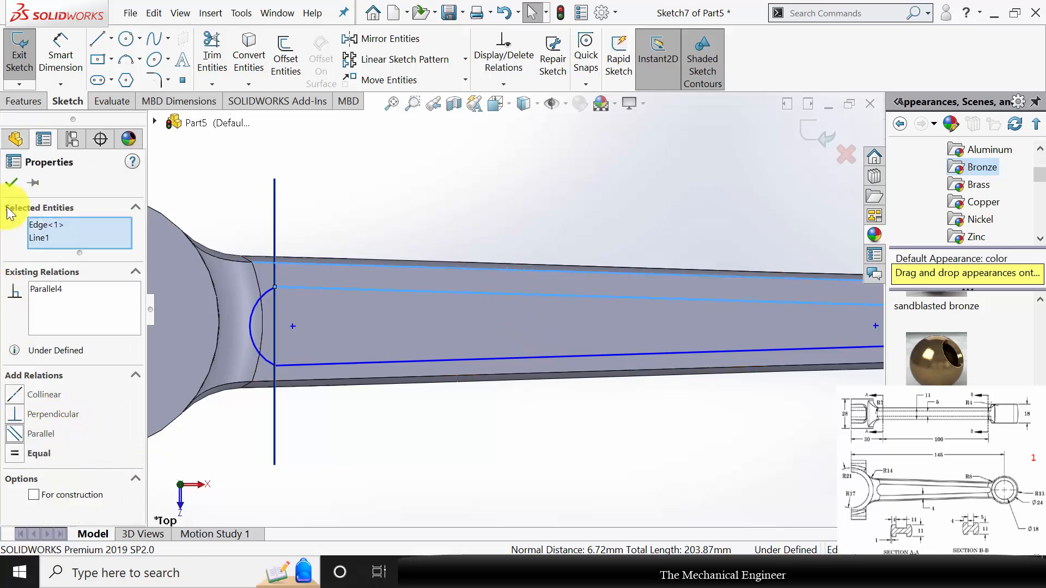
pyautogui.press('Escape')
pyautogui.scroll(-4, 578, 355)
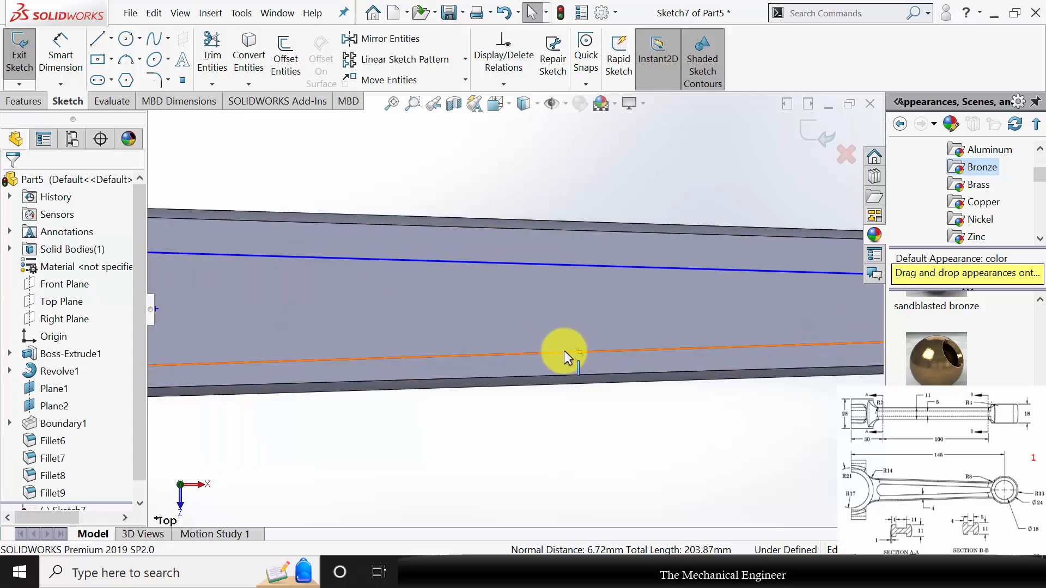
pyautogui.click(564, 352)
pyautogui.keyDown('ctrl'); pyautogui.click(562, 374); pyautogui.keyUp('ctrl')
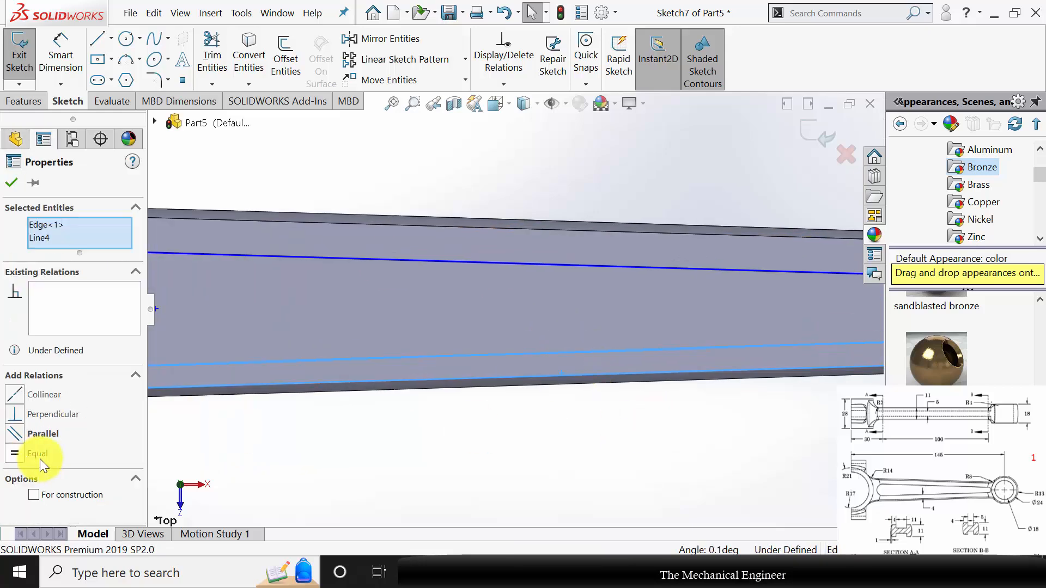
pyautogui.click(17, 433)
pyautogui.press('Escape')
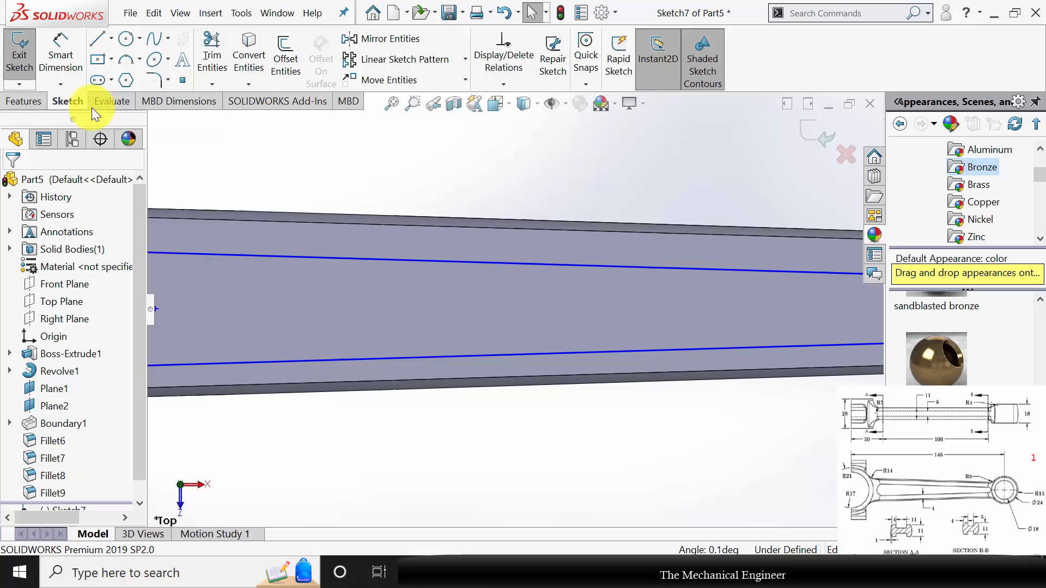
# Dimension the distance from the shank's upper edge to the upper sketch line as 4 mm.
pyautogui.click(75, 55)
pyautogui.click(410, 224)
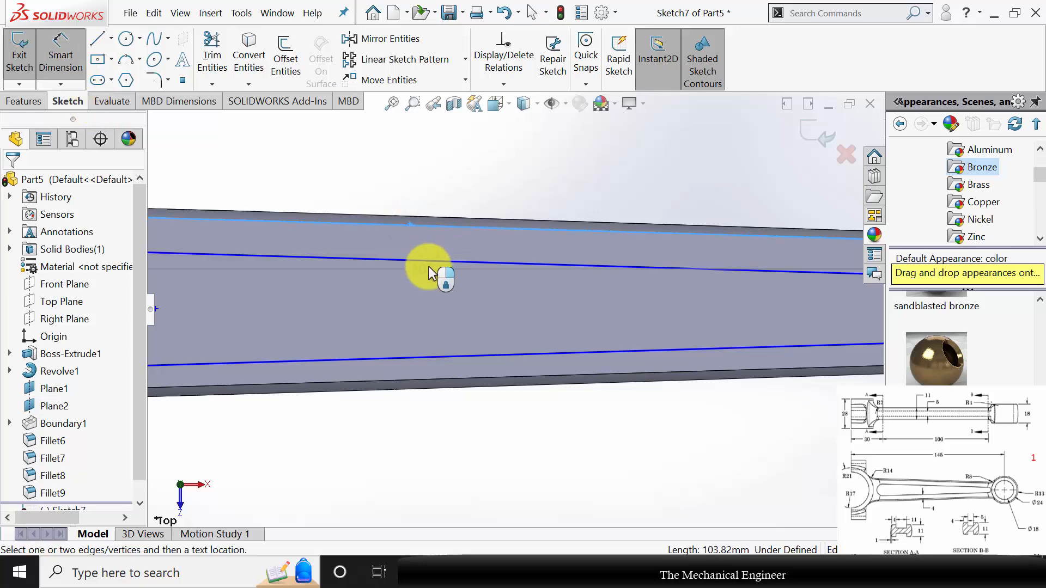
pyautogui.click(427, 262)
pyautogui.click(446, 182)
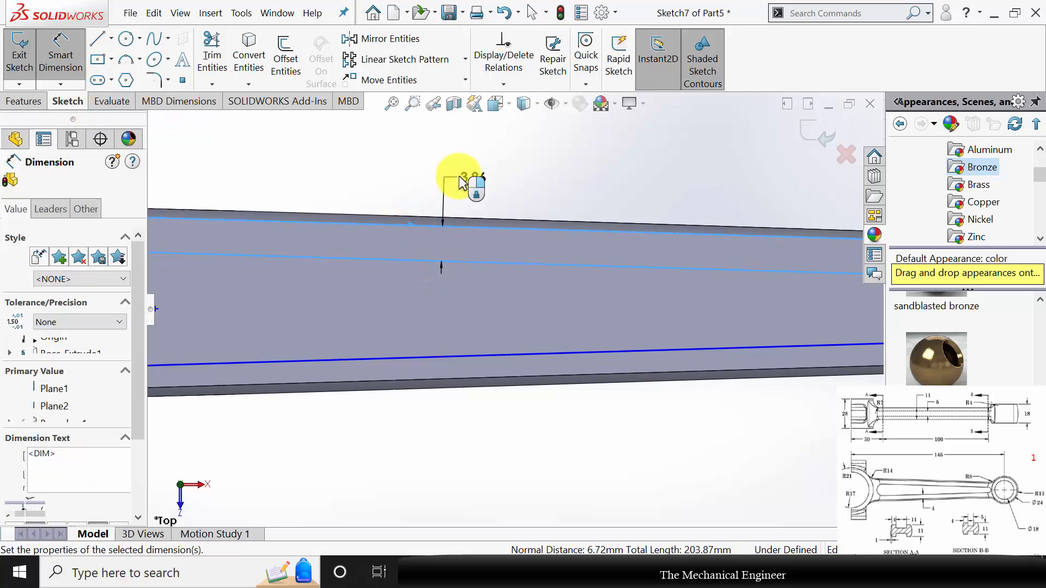
pyautogui.write('4')
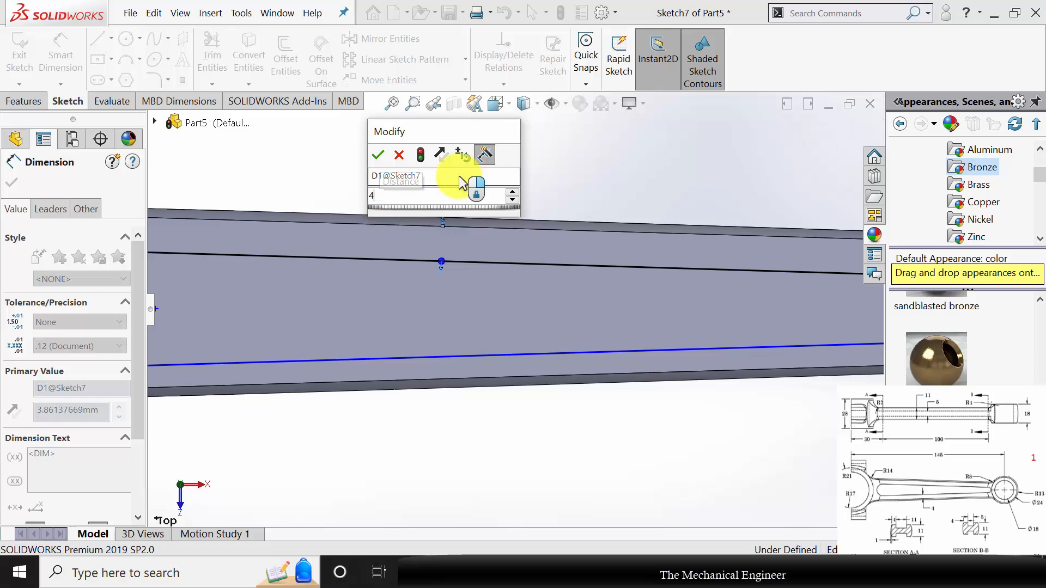
pyautogui.press('Return')
# Dimension the distance from the lower sketch line to the shank's lower edge as 4 mm.
pyautogui.click(472, 363)
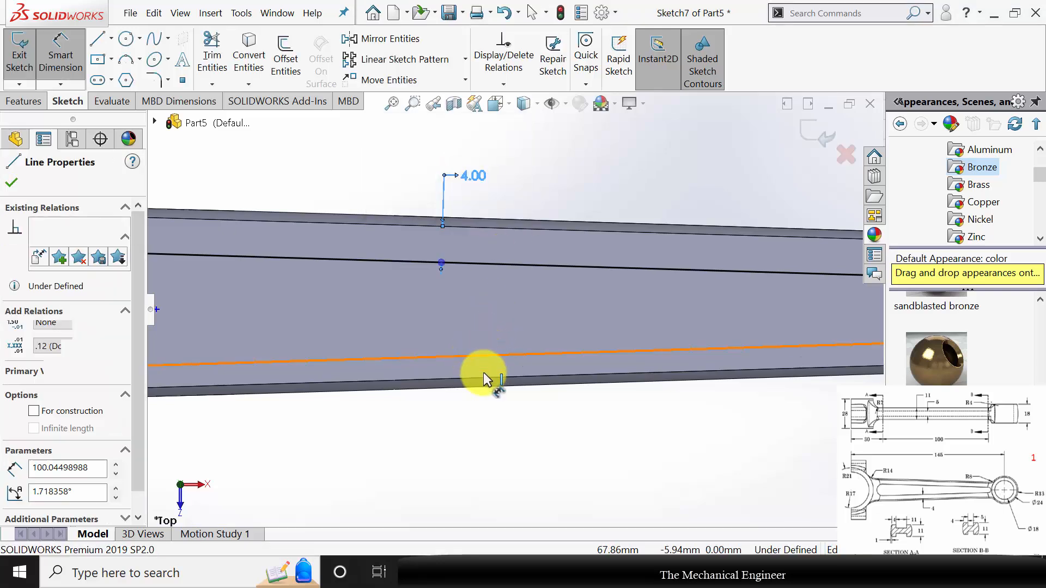
pyautogui.click(476, 379)
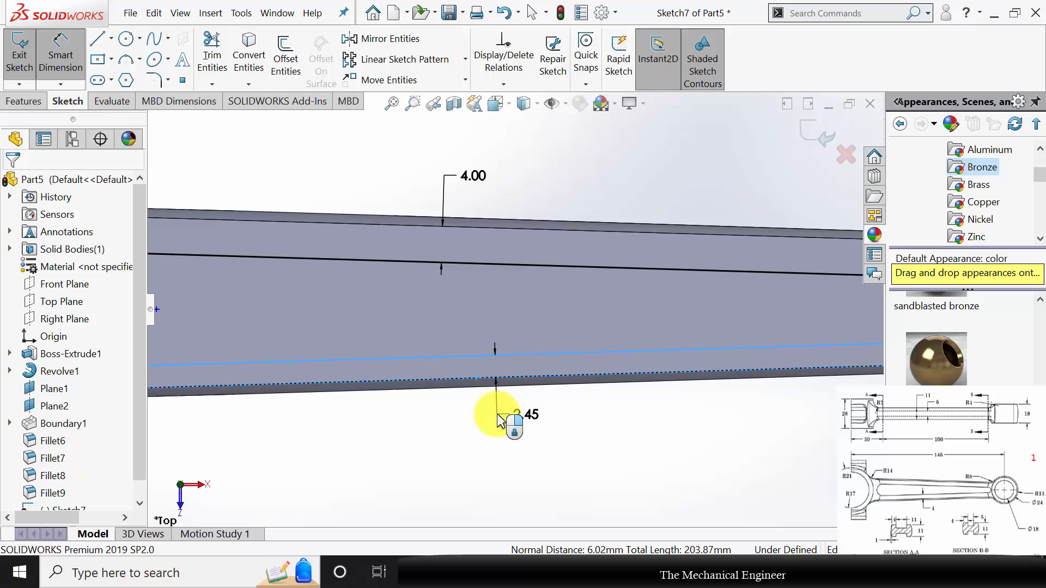
pyautogui.click(500, 422)
pyautogui.write('4.00mm')
pyautogui.press('Return')
pyautogui.scroll(3, 623, 384)
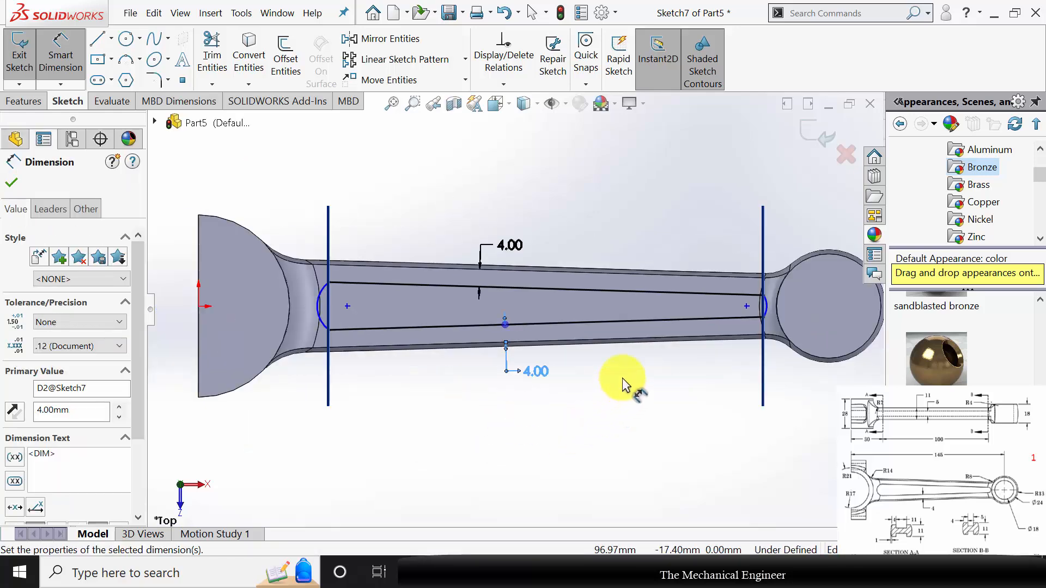
pyautogui.scroll(-2, 708, 333)
pyautogui.press('Escape')
# Make the arc at Plane2 tangent to the upper sketch line.
pyautogui.scroll(-5, 751, 300)
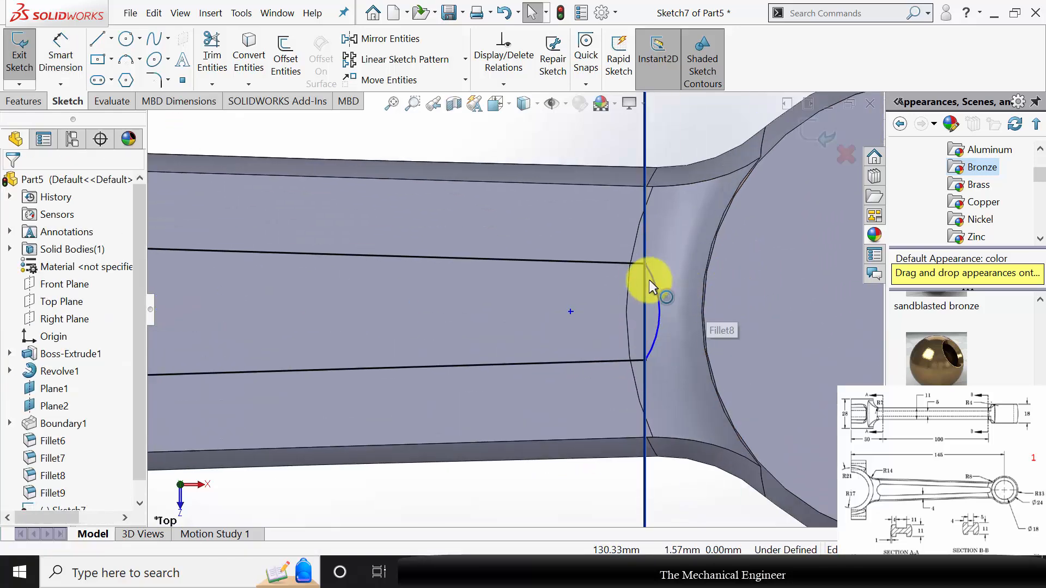
pyautogui.click(638, 264)
pyautogui.keyDown('ctrl'); pyautogui.click(658, 287); pyautogui.keyUp('ctrl')
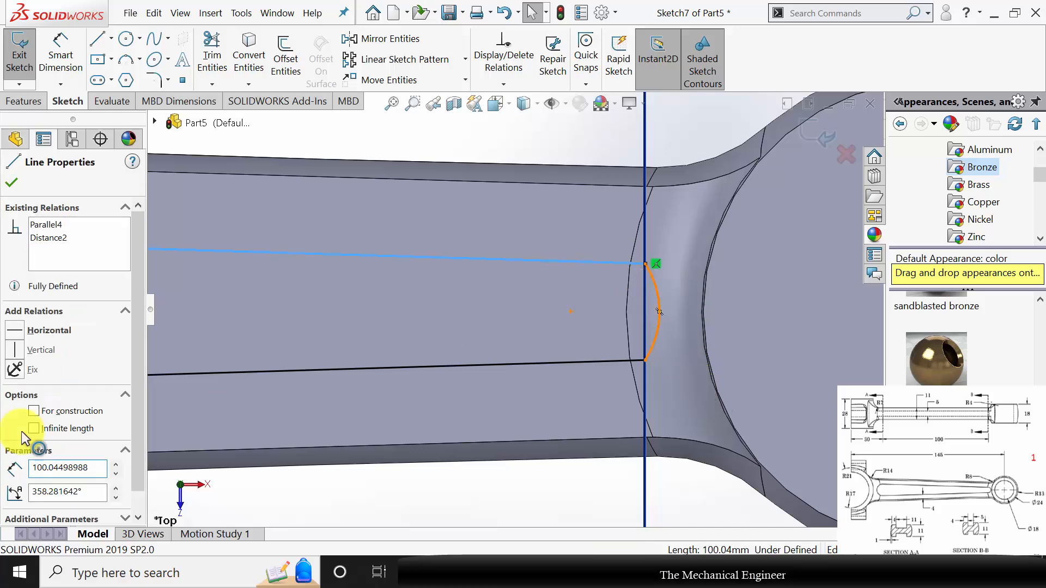
pyautogui.scroll(5, 392, 405)
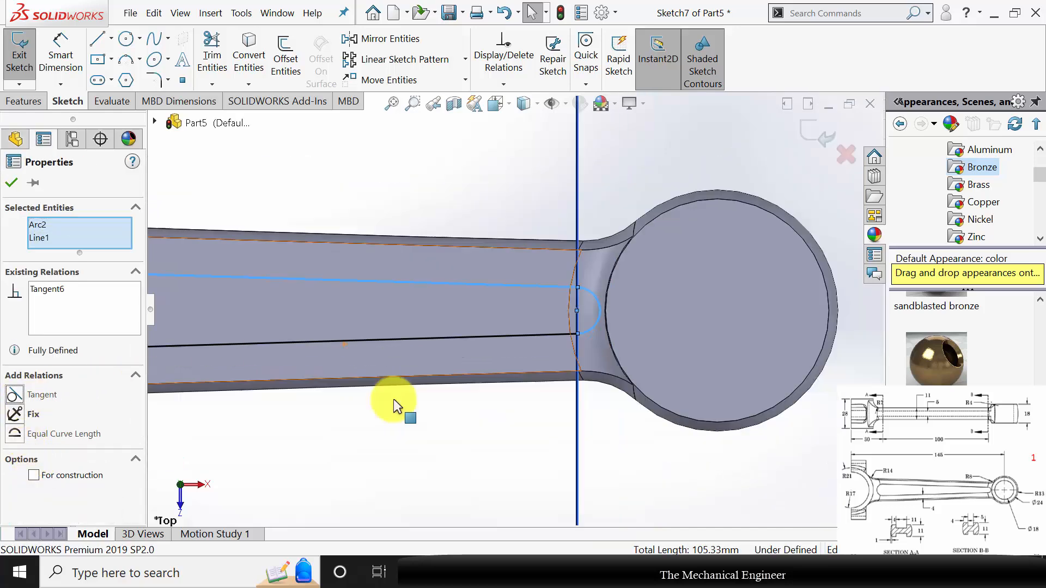
pyautogui.click(12, 183)
# Make the arc at Plane1 tangent to the upper sketch line.
pyautogui.scroll(-5, 156, 305)
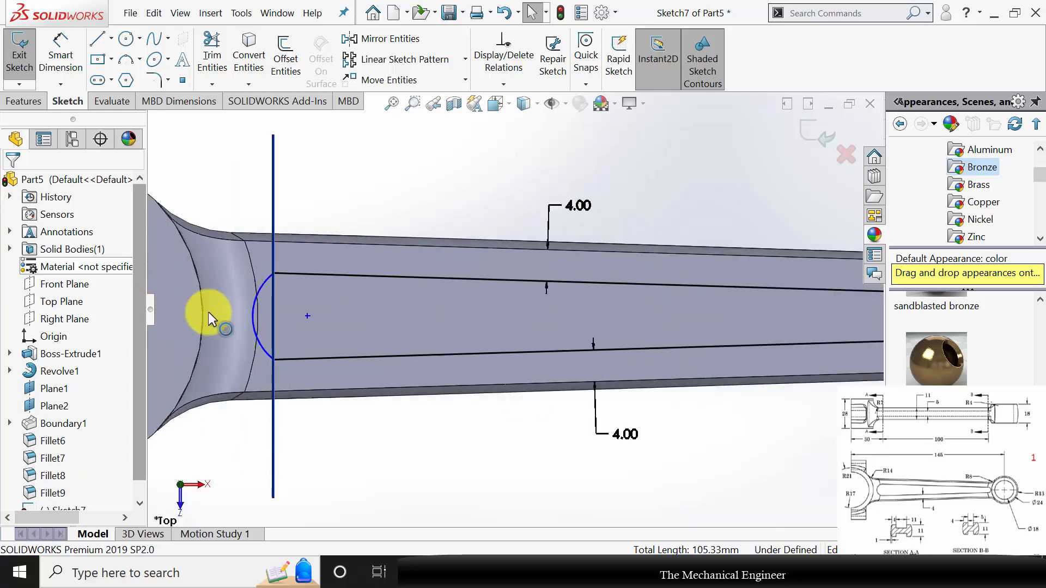
pyautogui.click(320, 273)
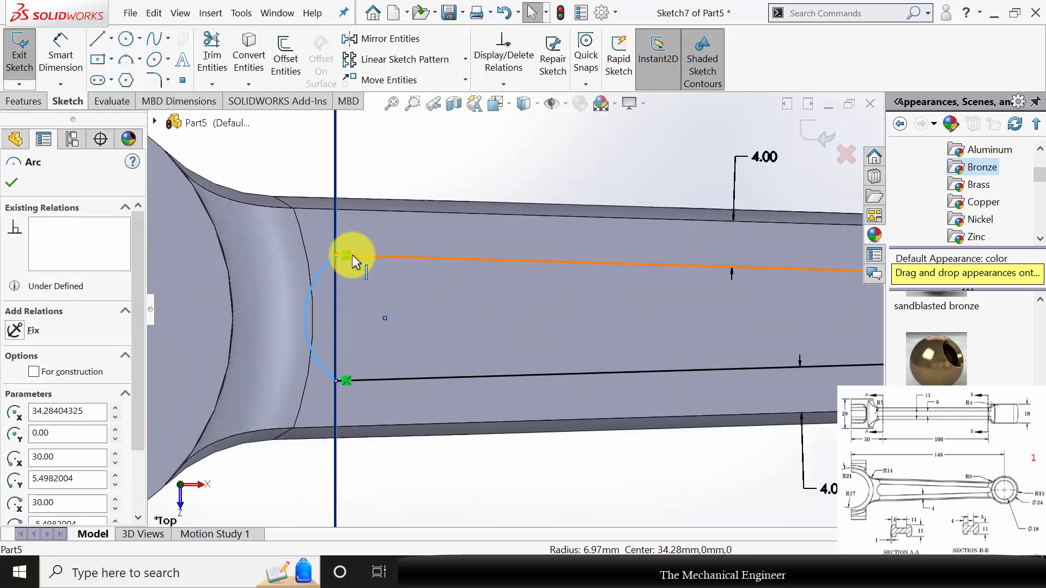
pyautogui.keyDown('ctrl'); pyautogui.click(351, 255); pyautogui.keyUp('ctrl')
pyautogui.click(19, 395)
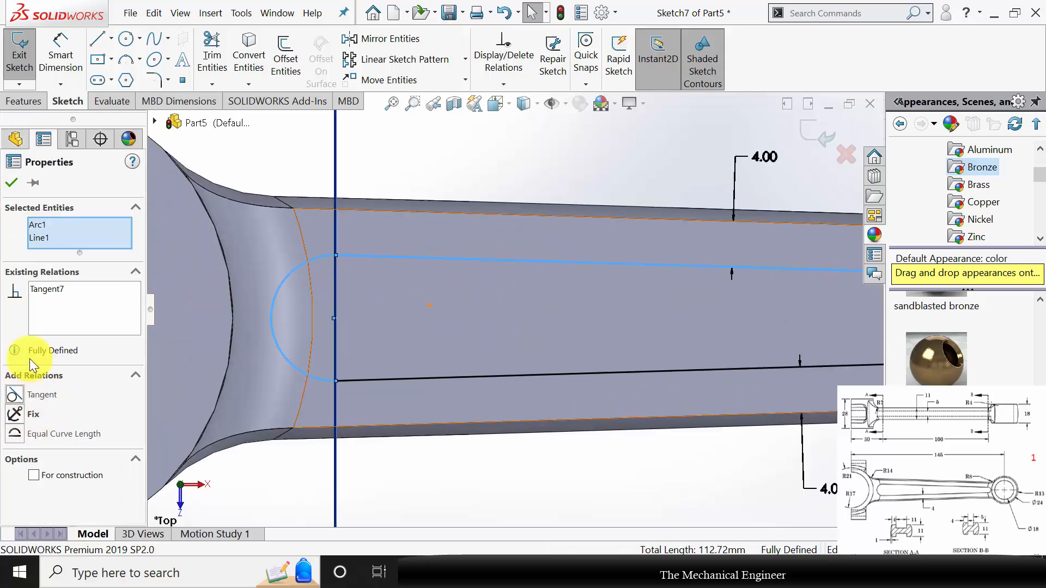
pyautogui.click(11, 182)
# Cut-extrude the recess profile blind 28 mm downward, starting from a 2.5 mm offset below the sketch plane.
pyautogui.scroll(5, 281, 329)
pyautogui.scroll(1, 350, 372)
pyautogui.moveTo(434, 371); pyautogui.dragTo(434, 357, button='middle')
pyautogui.click(24, 99)
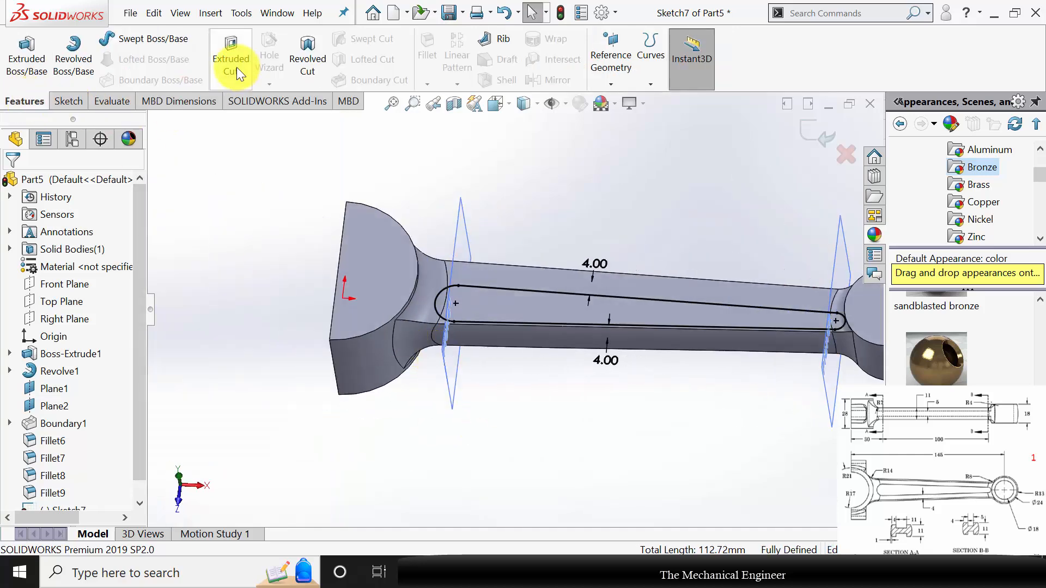
pyautogui.click(76, 226)
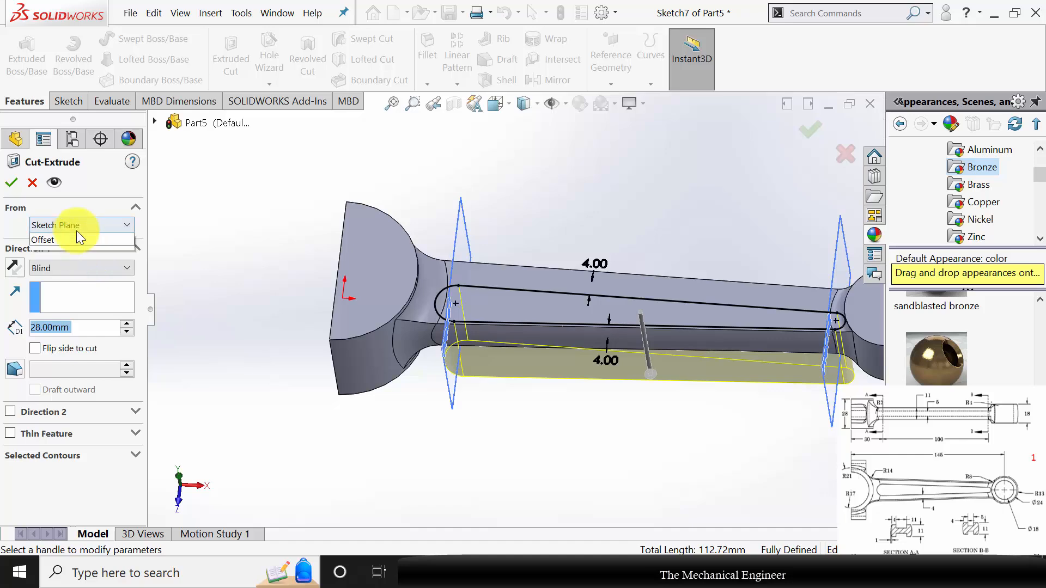
pyautogui.click(61, 272)
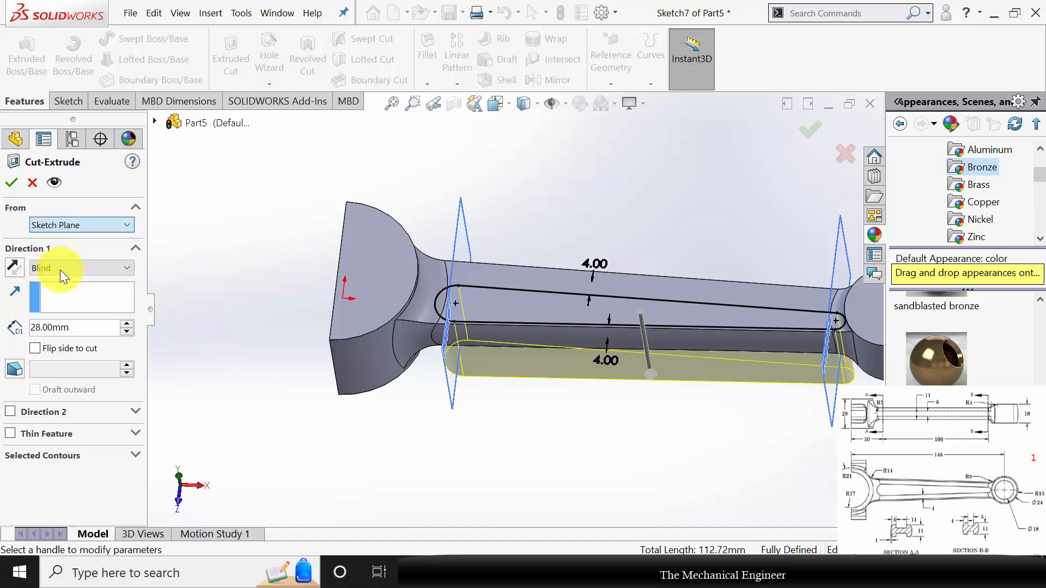
pyautogui.moveTo(571, 390); pyautogui.dragTo(610, 322, button='middle')
pyautogui.click(70, 250)
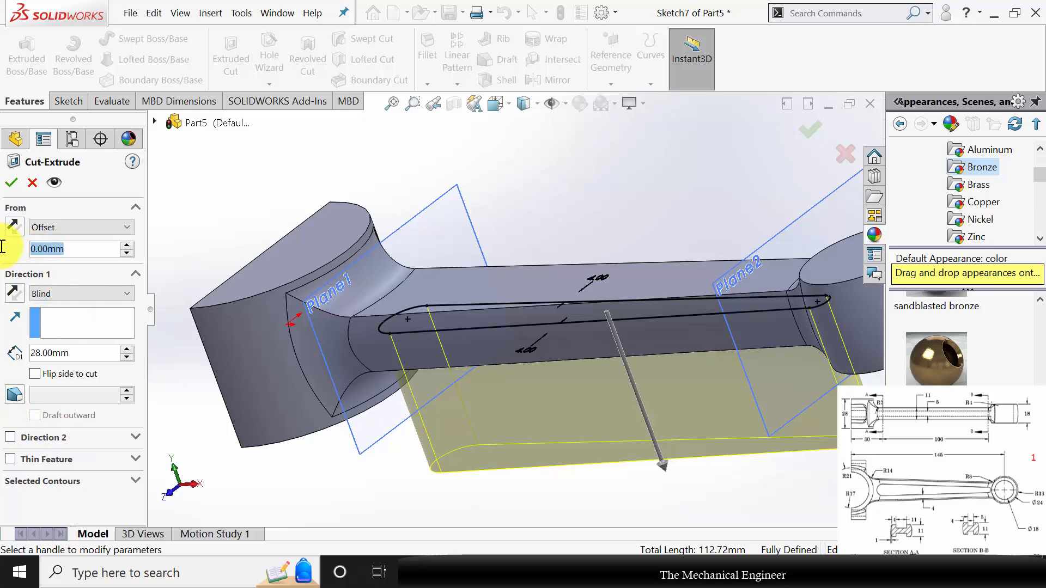
pyautogui.press('Return')
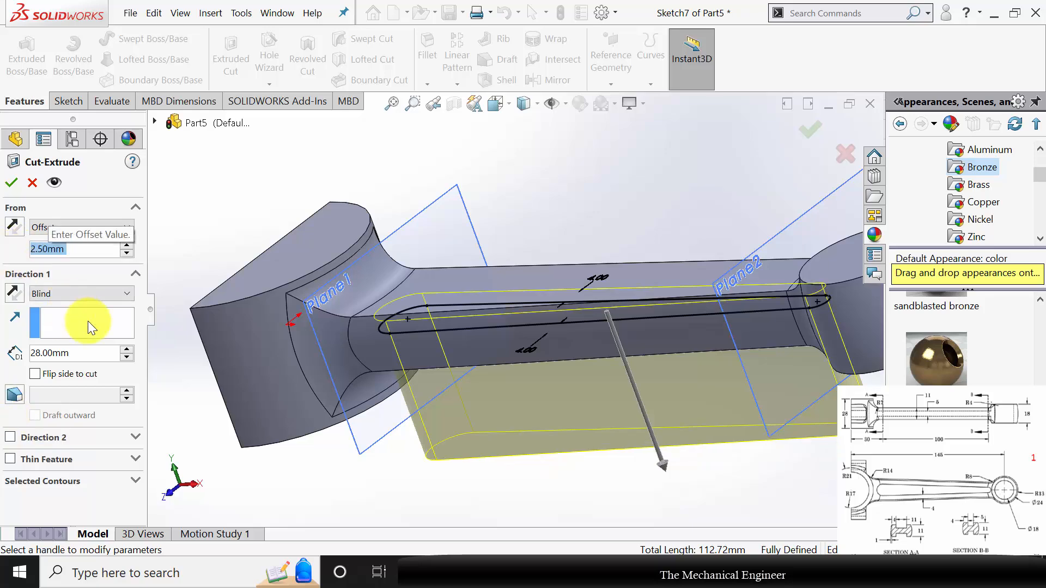
pyautogui.moveTo(353, 432); pyautogui.dragTo(457, 287, button='middle')
pyautogui.click(16, 228)
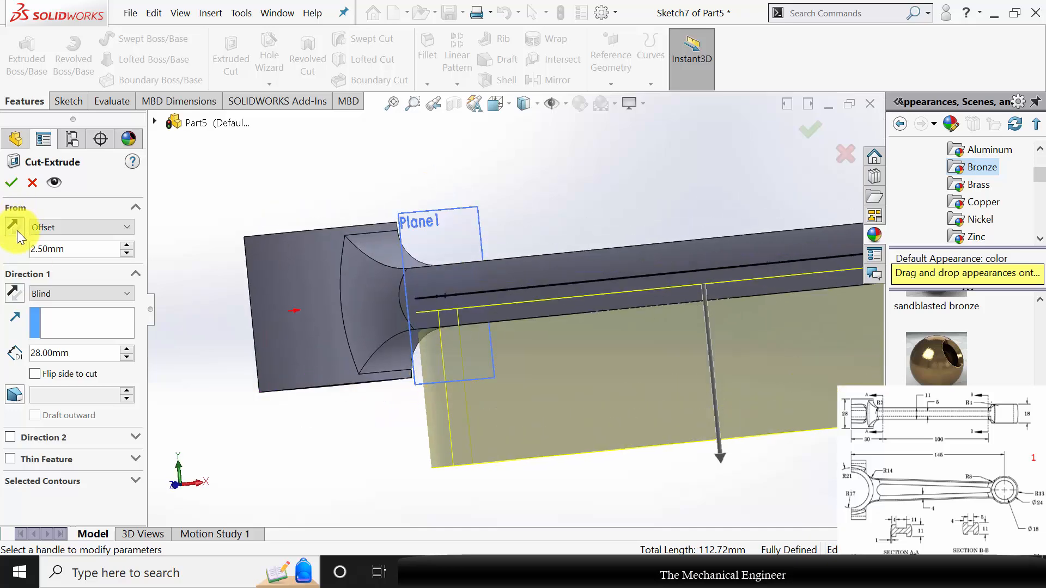
pyautogui.click(12, 182)
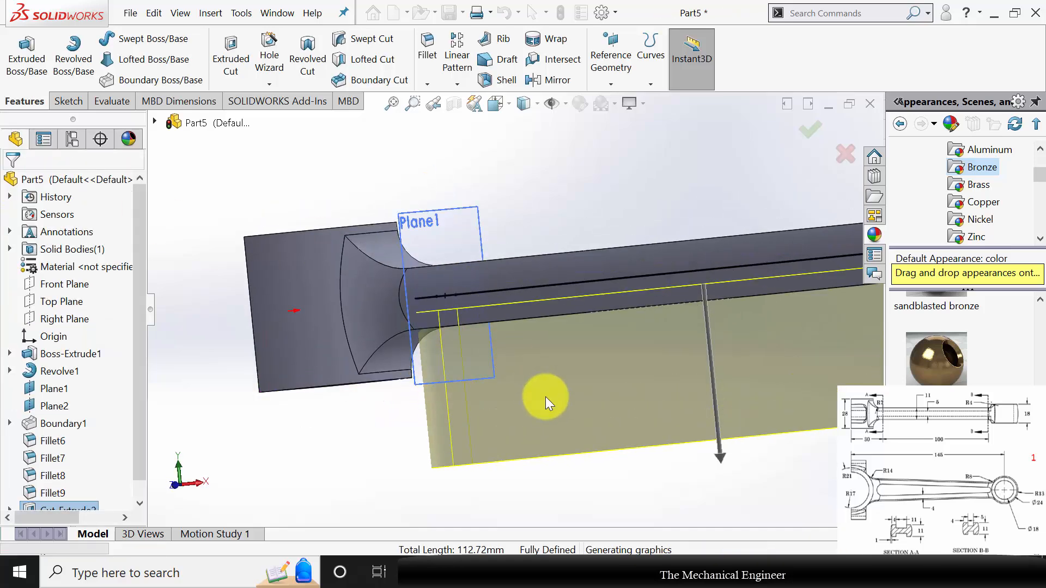
# Mirror the recess cut about the Top Plane to the opposite face of the shank.
pyautogui.scroll(3, 545, 396)
pyautogui.moveTo(555, 391); pyautogui.dragTo(610, 435, button='middle')
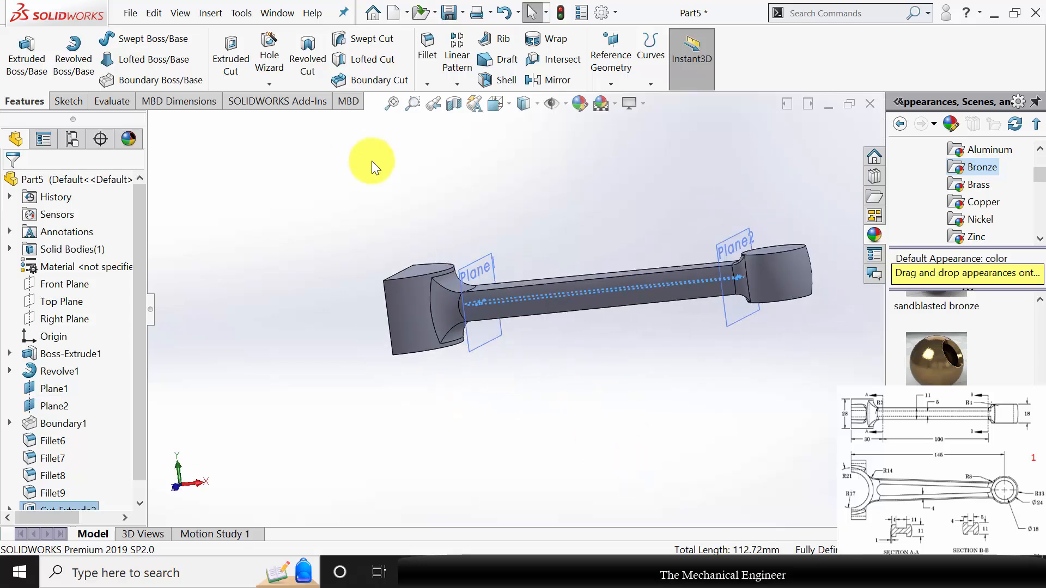
pyautogui.click(457, 86)
pyautogui.click(481, 141)
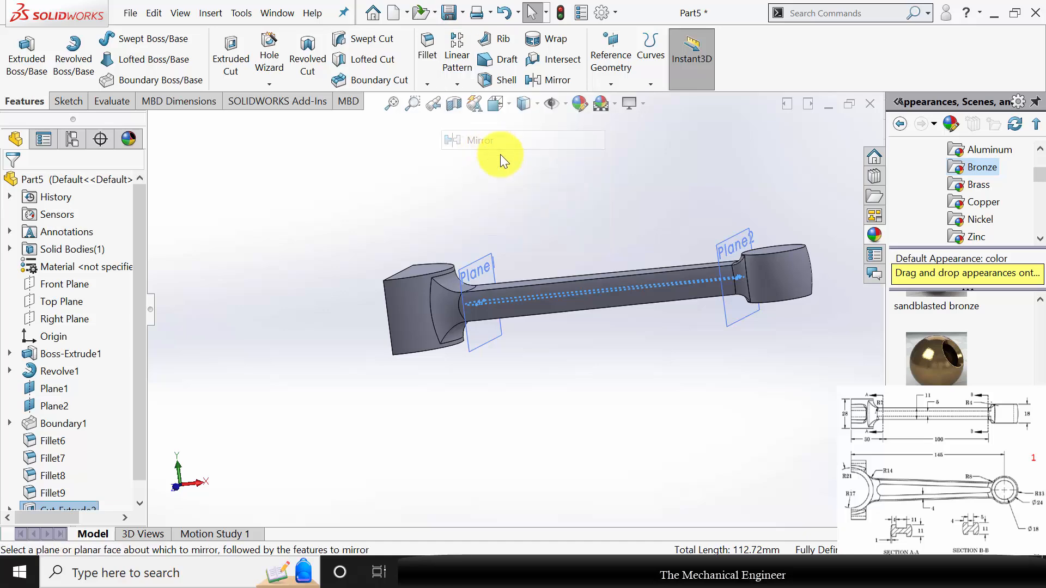
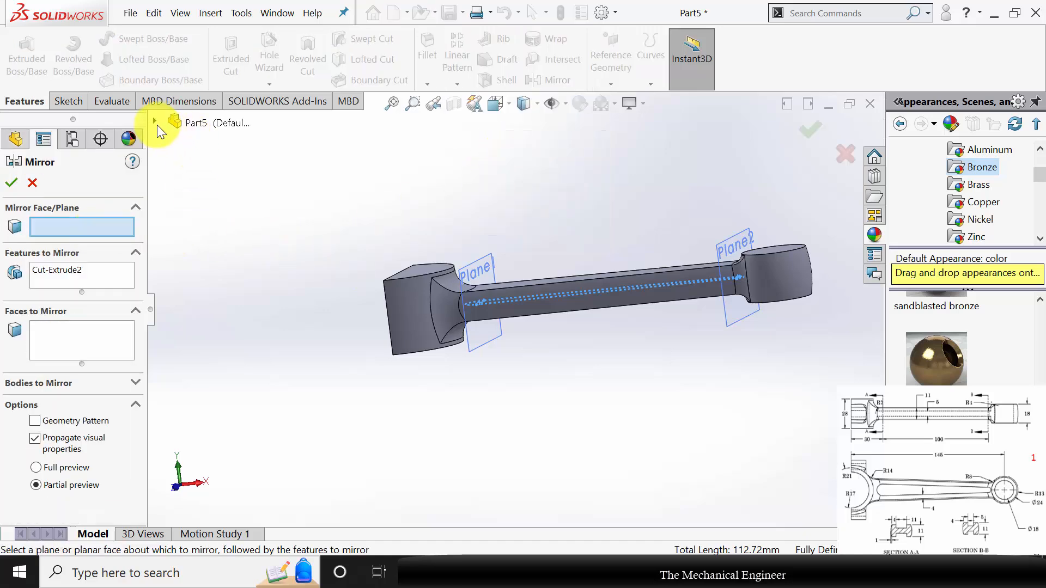
pyautogui.click(155, 121)
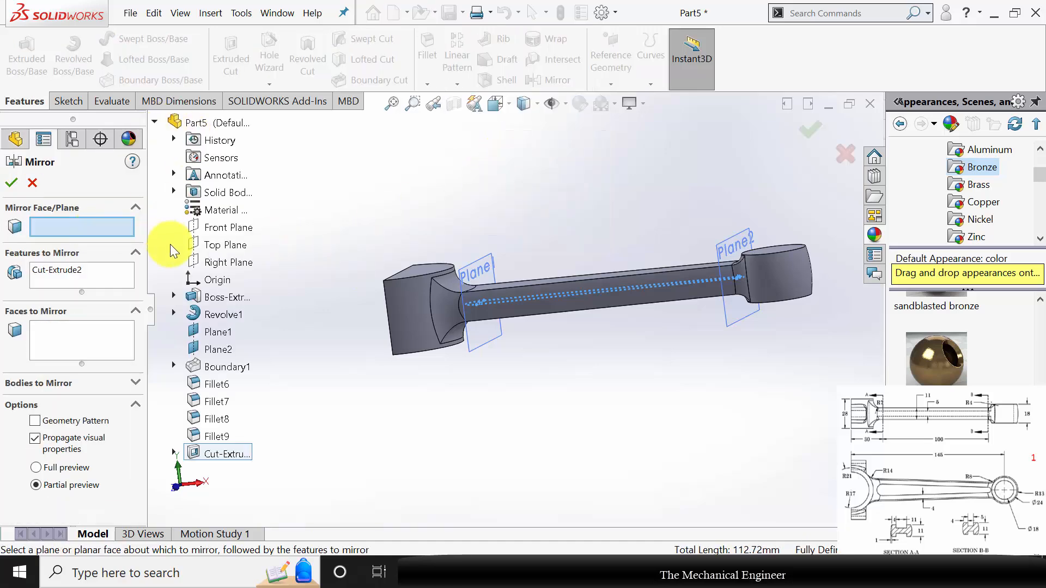
pyautogui.click(220, 246)
pyautogui.click(83, 276)
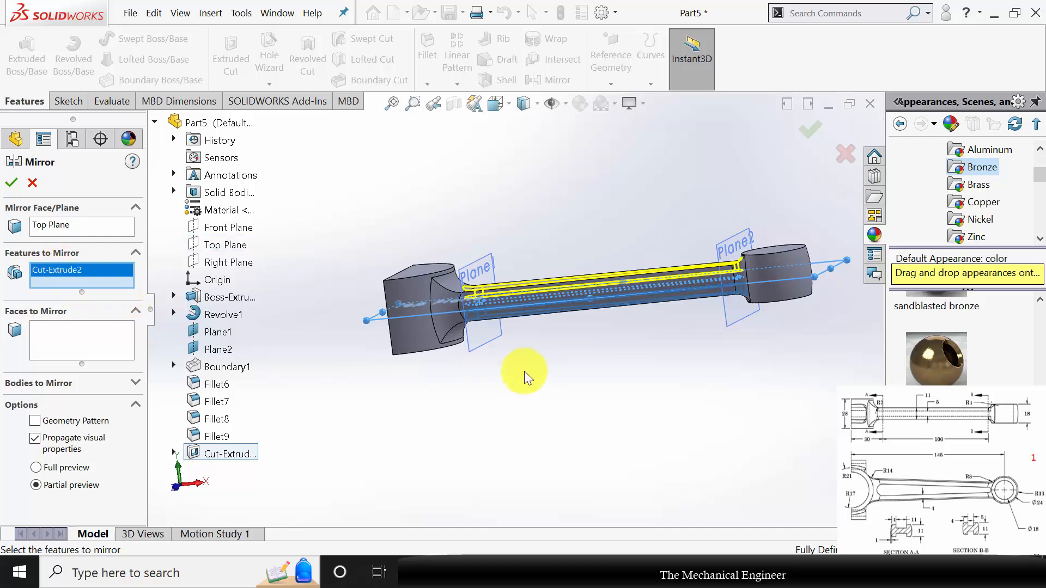
pyautogui.click(11, 183)
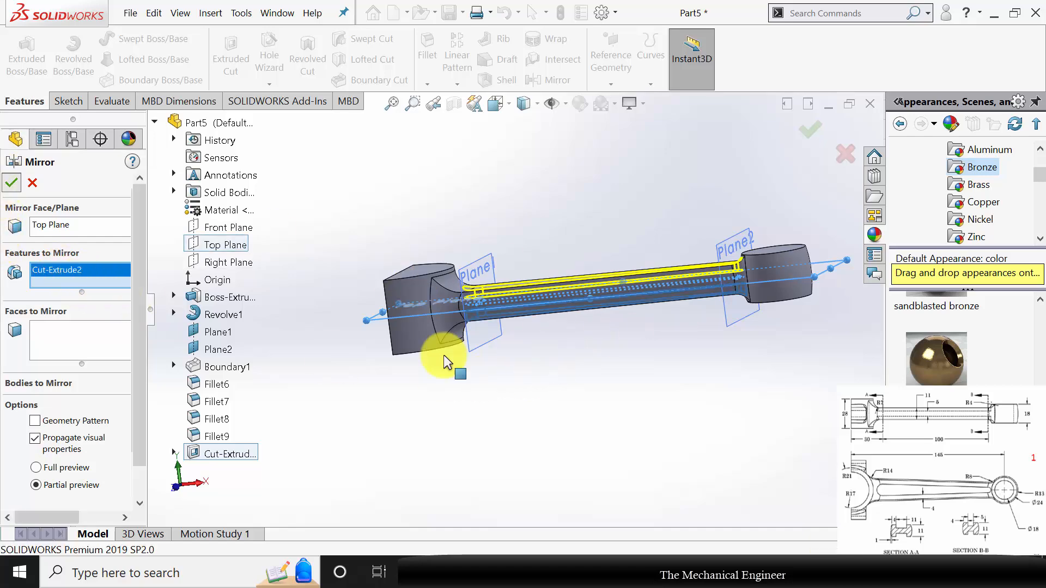
# Hide the reference planes Plane1 and Plane2 at the two ends of the shank.
pyautogui.moveTo(556, 393); pyautogui.dragTo(640, 404, button='middle')
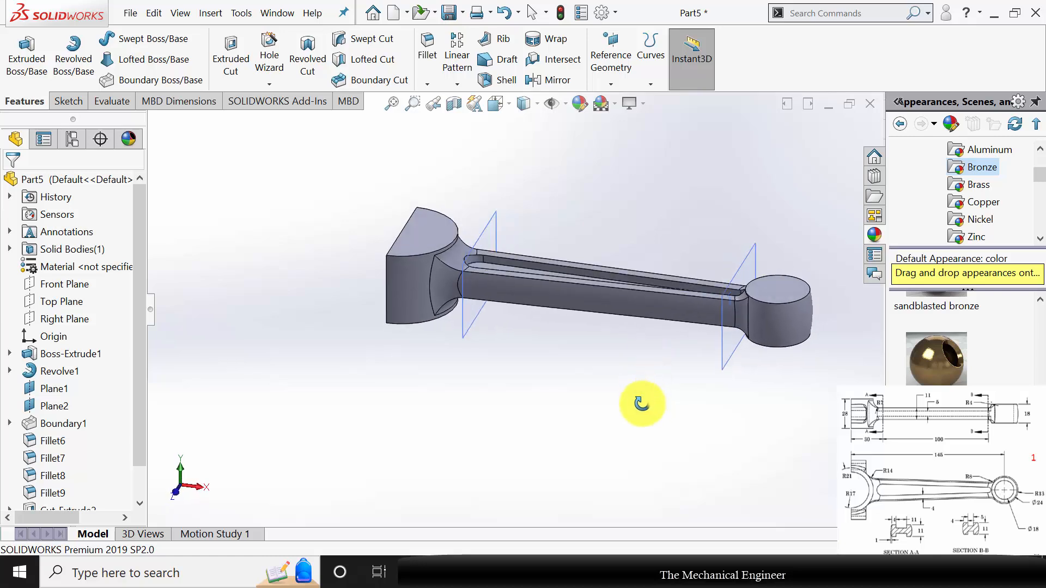
pyautogui.scroll(-2, 603, 246)
pyautogui.click(424, 251)
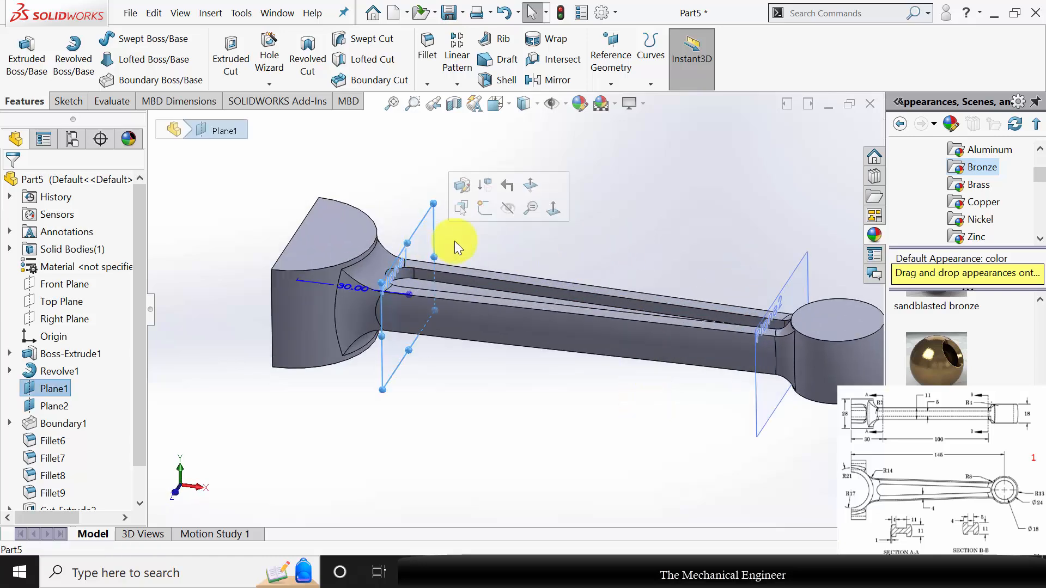
pyautogui.click(510, 211)
pyautogui.click(800, 286)
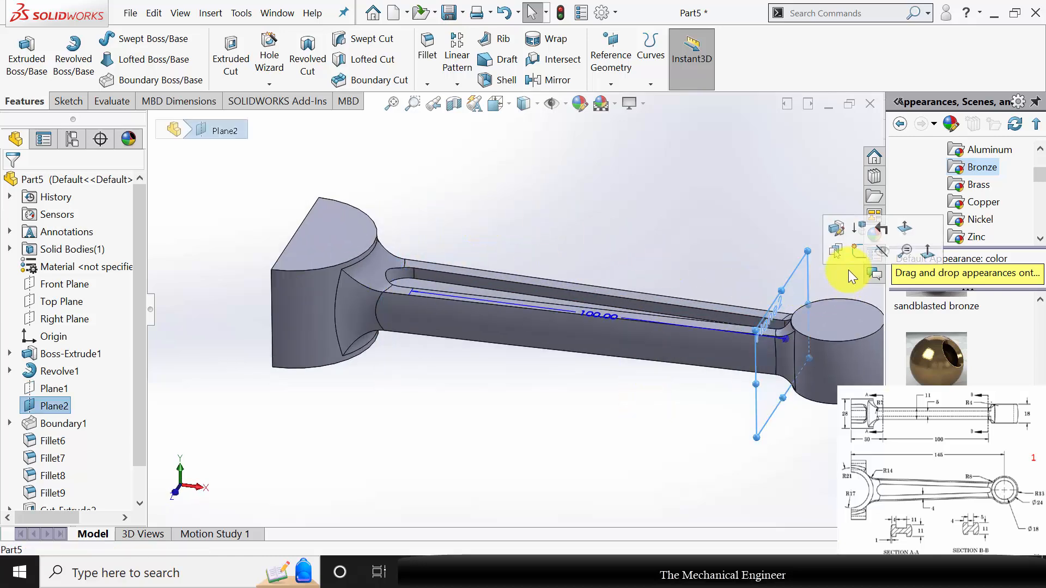
pyautogui.click(881, 252)
# Start a sketch on the small end's flat upper face and draw a circle of about 4.4 mm radius near its centre.
pyautogui.moveTo(508, 292); pyautogui.dragTo(498, 310, button='middle')
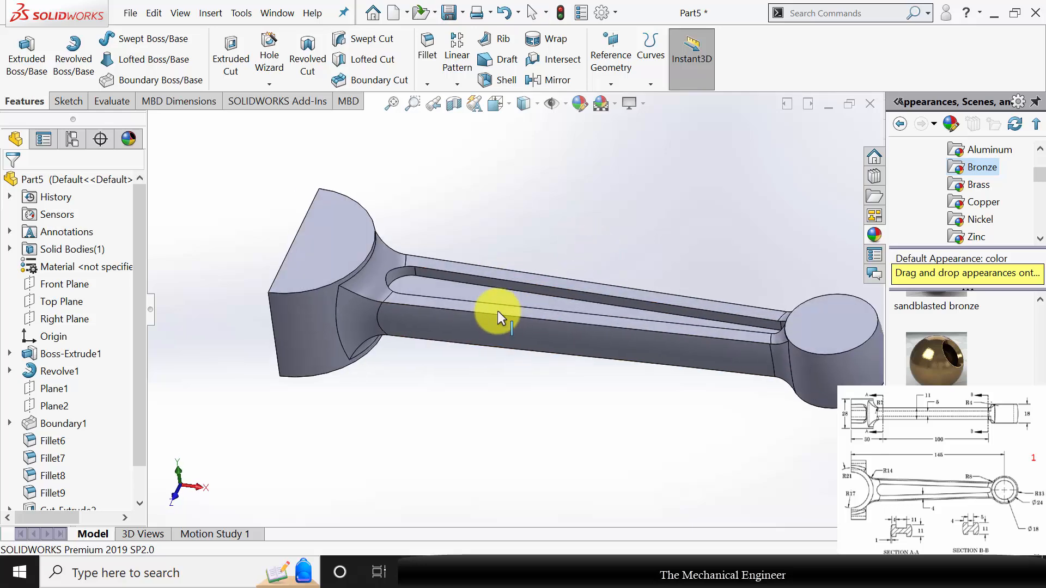
pyautogui.scroll(-2, 593, 305)
pyautogui.scroll(4, 610, 332)
pyautogui.moveTo(704, 333); pyautogui.dragTo(692, 283, button='middle')
pyautogui.click(727, 348)
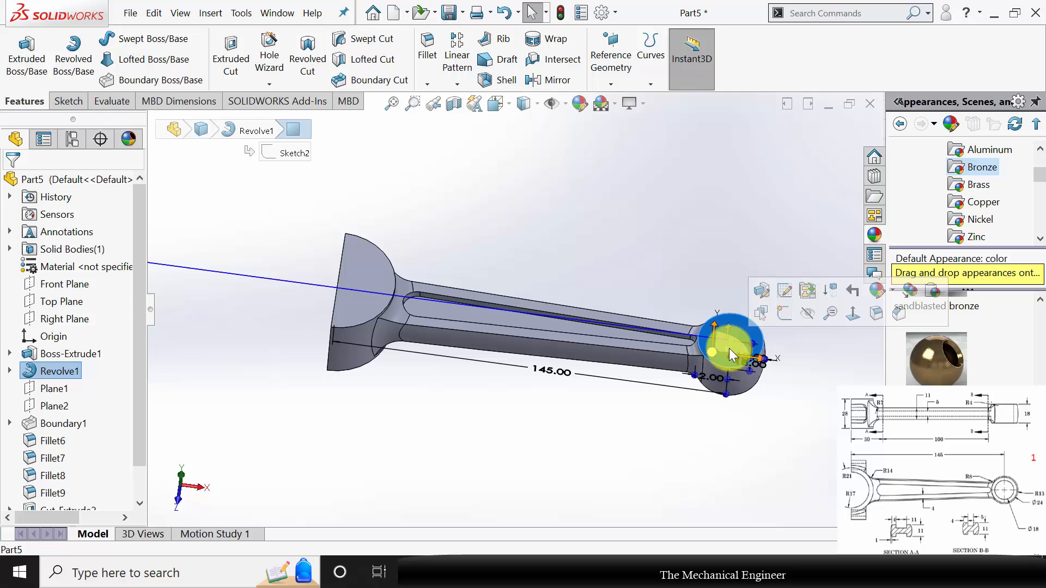
pyautogui.click(780, 318)
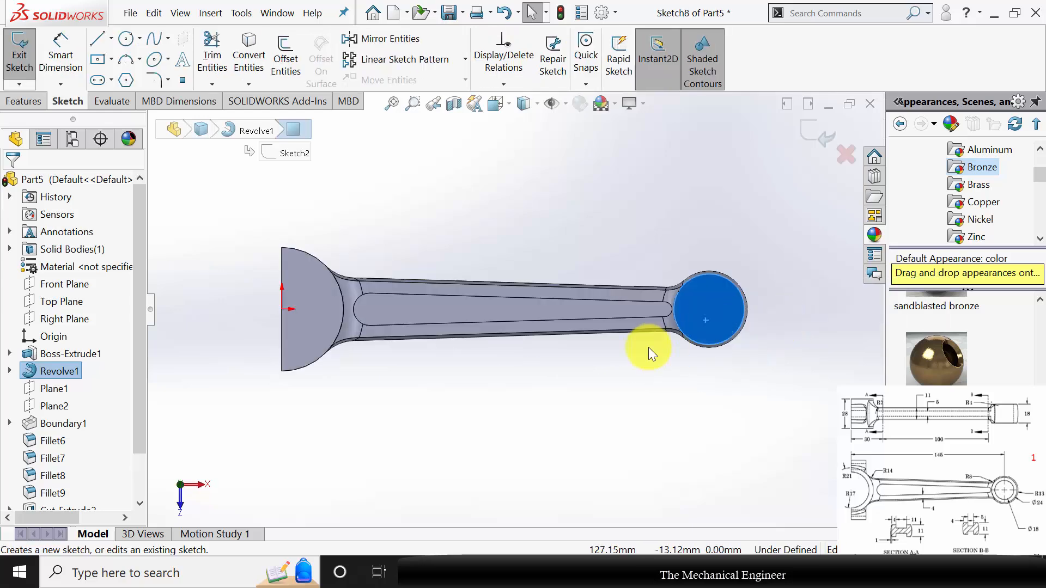
pyautogui.scroll(-3, 711, 305)
pyautogui.click(126, 39)
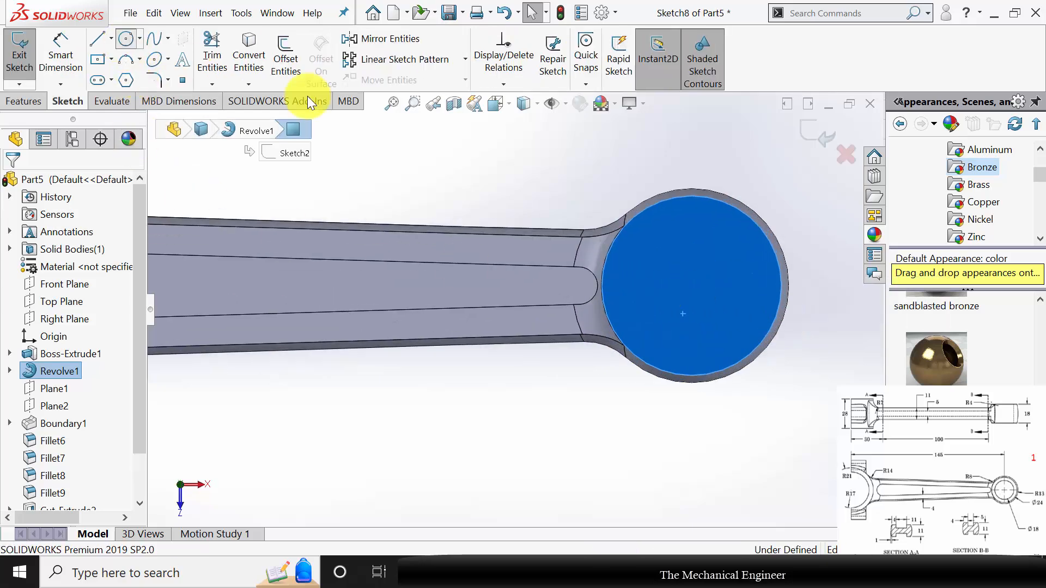
pyautogui.click(699, 285)
pyautogui.click(723, 309)
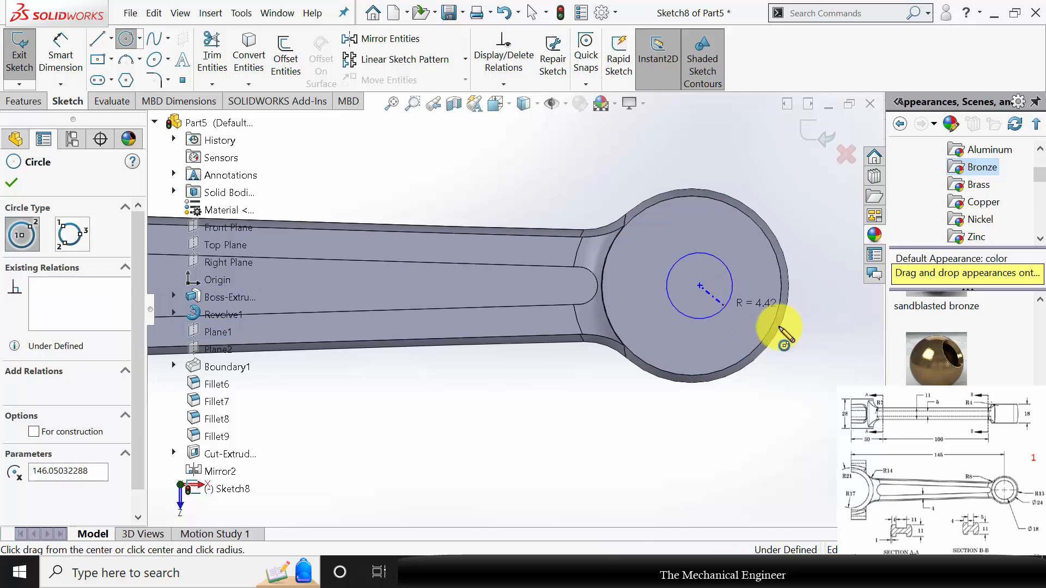
pyautogui.press('Escape')
# Dimension the small-end circle's diameter as 18 mm.
pyautogui.click(732, 286)
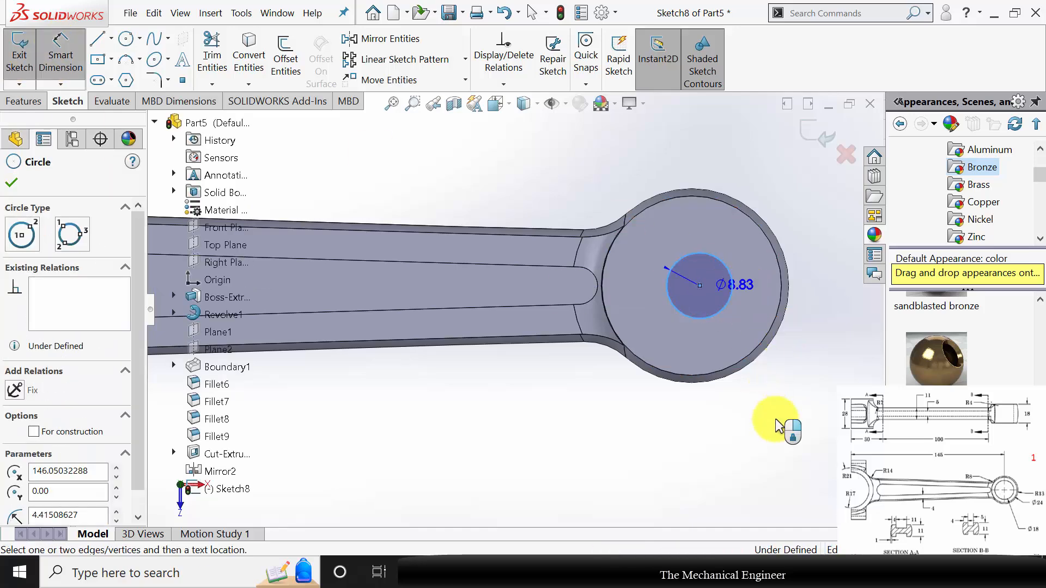
pyautogui.click(769, 444)
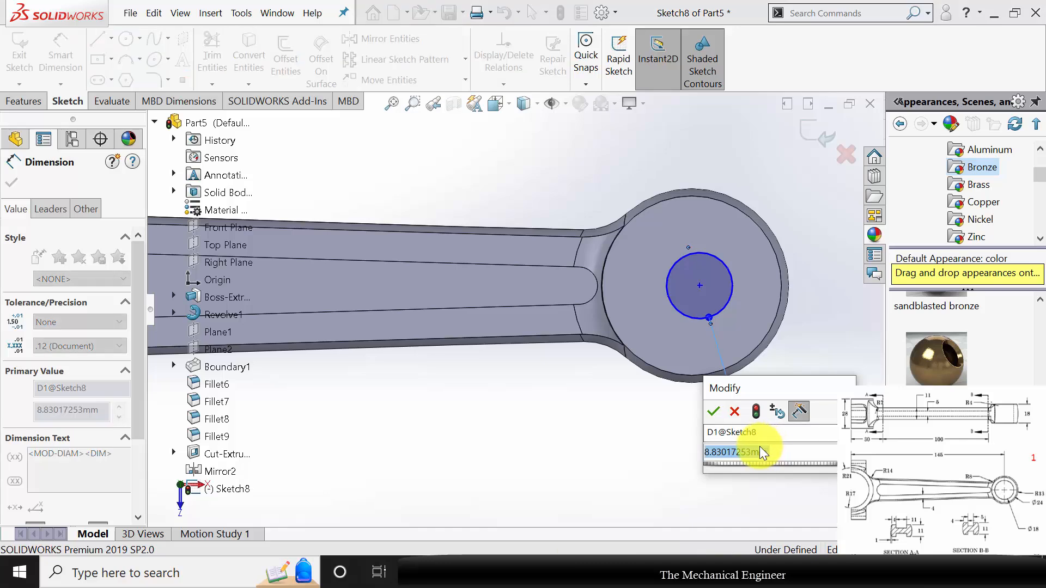
pyautogui.write('18')
pyautogui.press('Return')
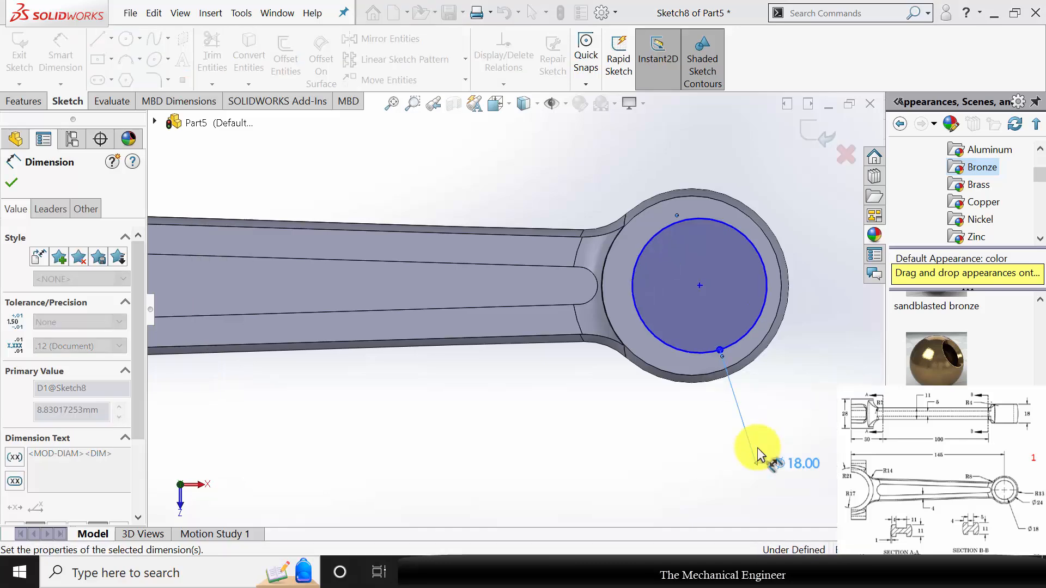
pyautogui.press('Escape')
# Make the 18 mm circle concentric with the circular edge of the small end.
pyautogui.click(746, 355)
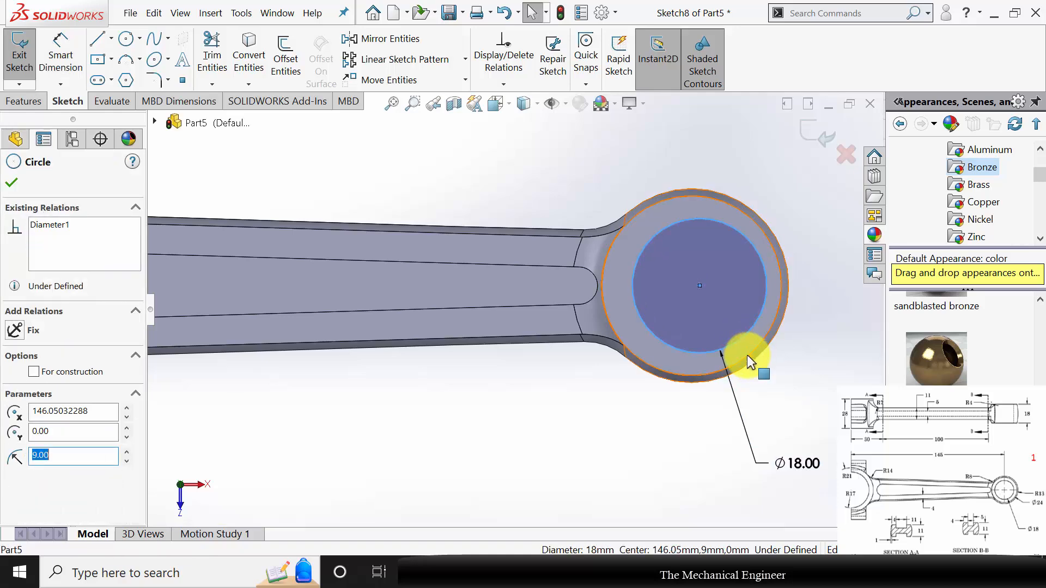
pyautogui.keyDown('ctrl'); pyautogui.click(749, 356); pyautogui.keyUp('ctrl')
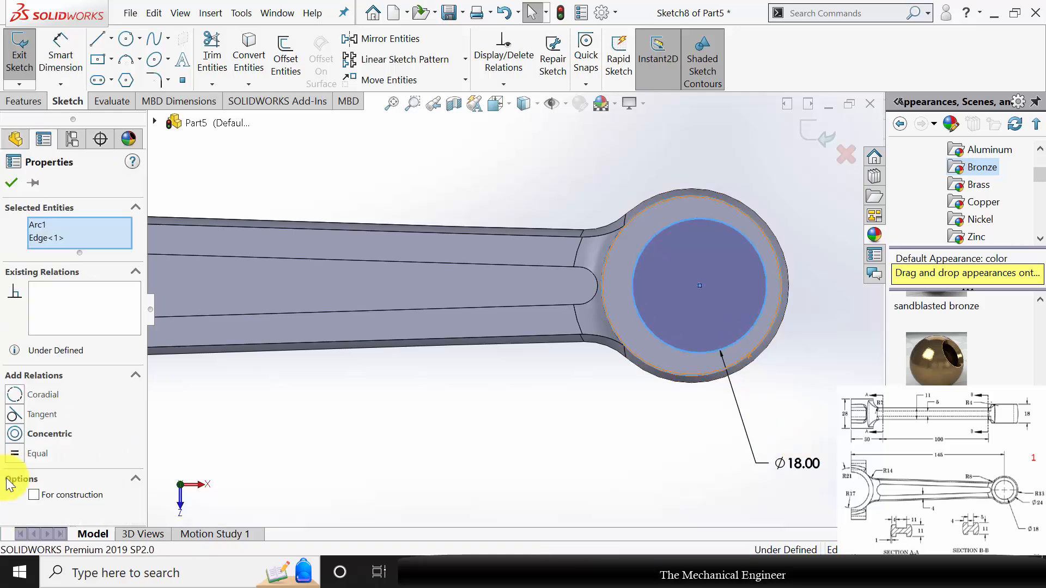
pyautogui.click(16, 434)
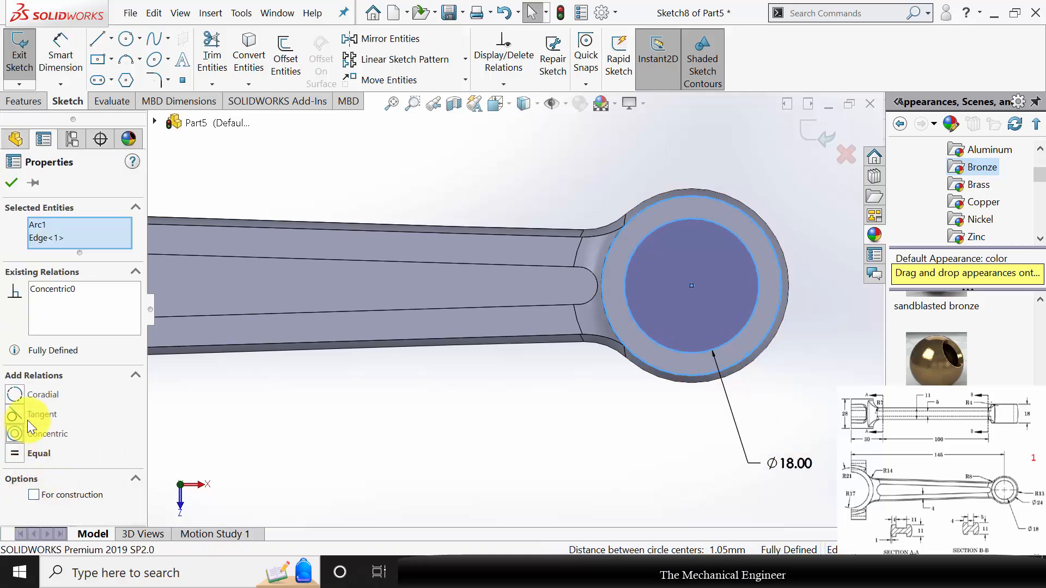
# Cut-extrude the 18 mm circle Through All to bore the small end.
pyautogui.click(17, 105)
pyautogui.click(233, 53)
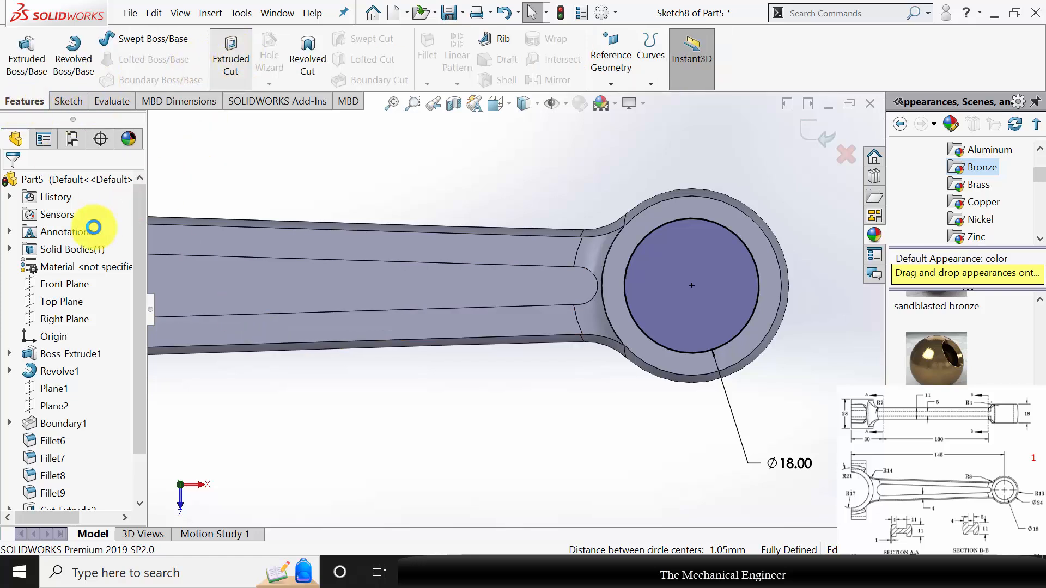
pyautogui.click(71, 268)
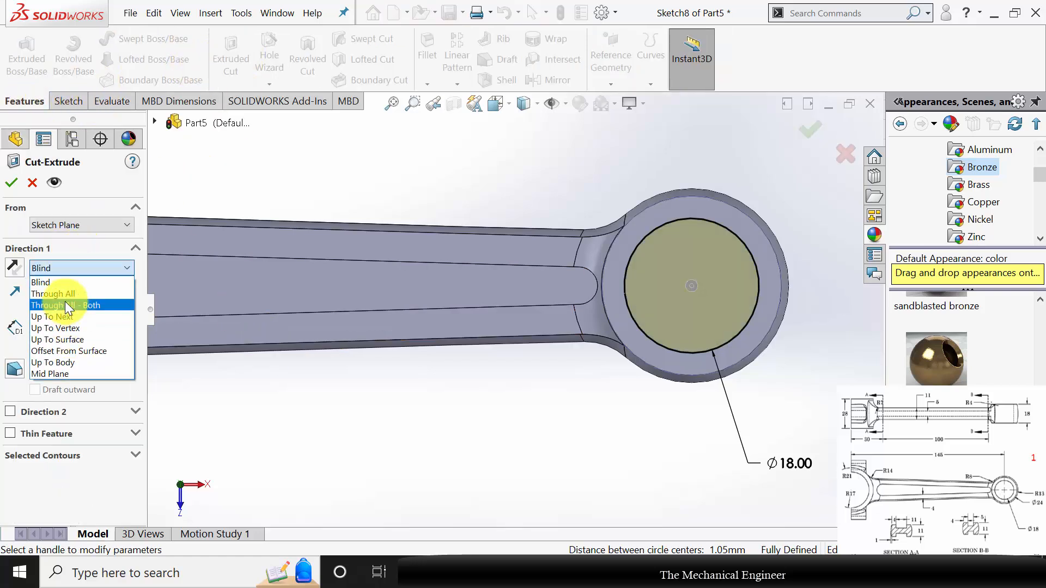
pyautogui.click(63, 296)
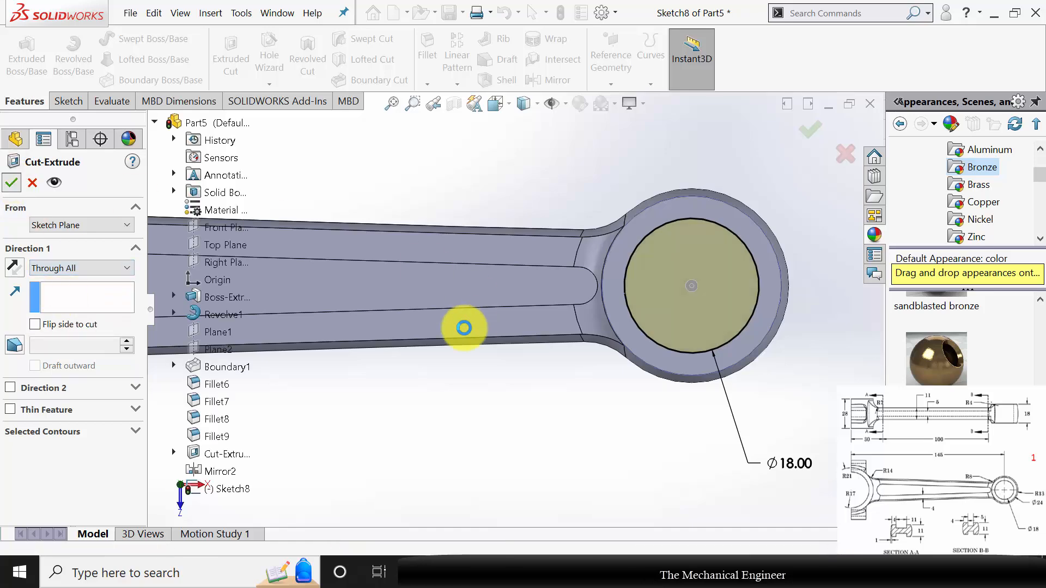
pyautogui.press('Return')
# Start a sketch on the big end's flat split face and draw two circles of about 6 mm radius, one on each side of the origin.
pyautogui.moveTo(450, 419); pyautogui.dragTo(443, 296, button='middle')
pyautogui.click(449, 296)
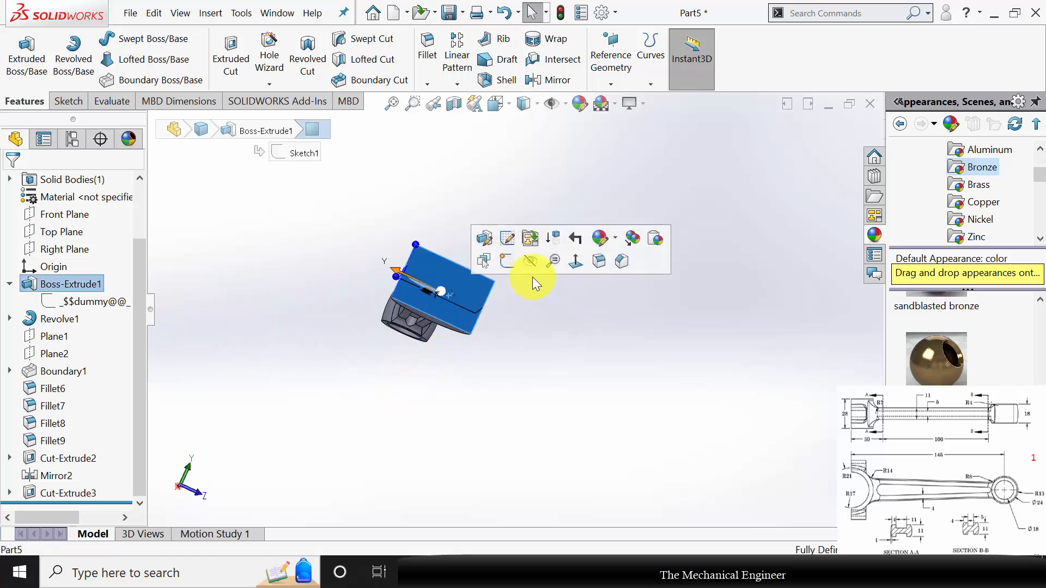
pyautogui.click(511, 260)
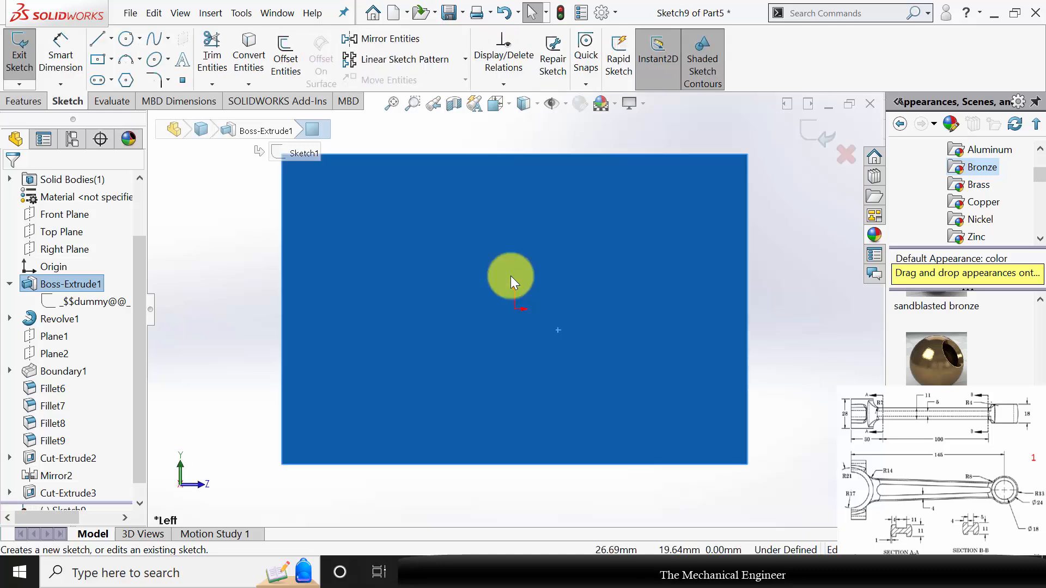
pyautogui.click(125, 45)
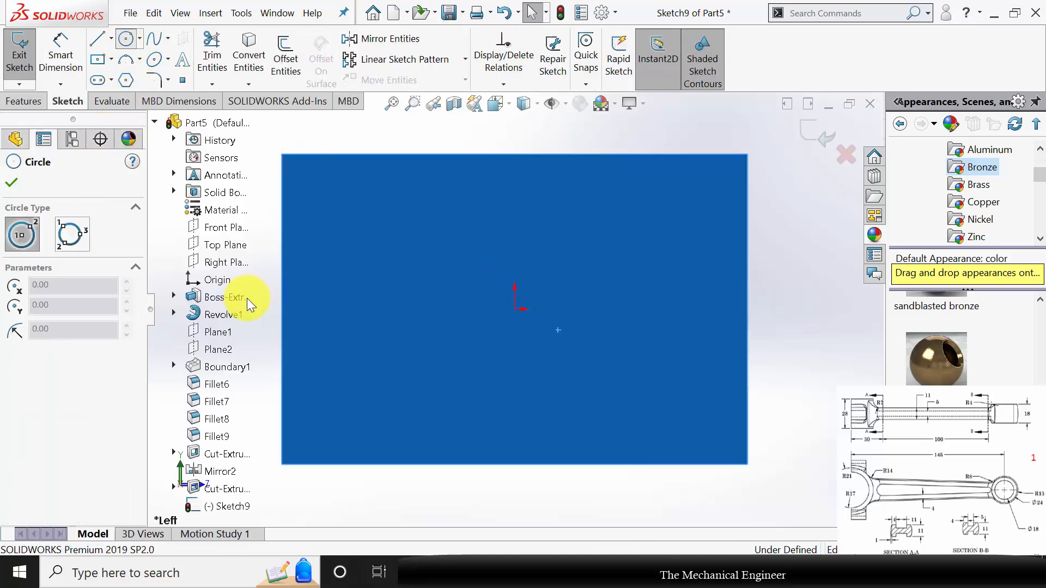
pyautogui.click(158, 120)
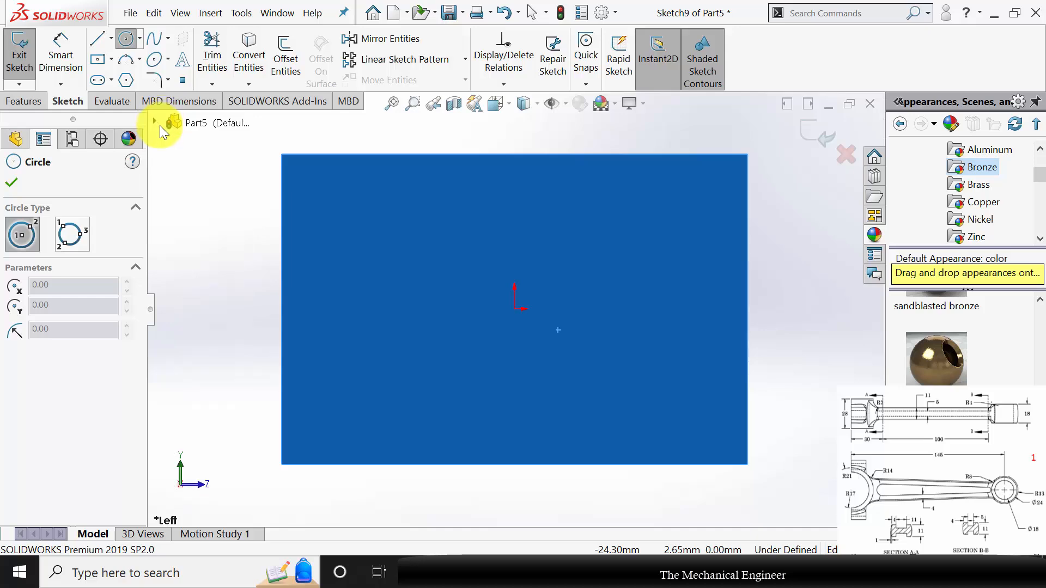
pyautogui.moveTo(213, 309); pyautogui.dragTo(256, 360)
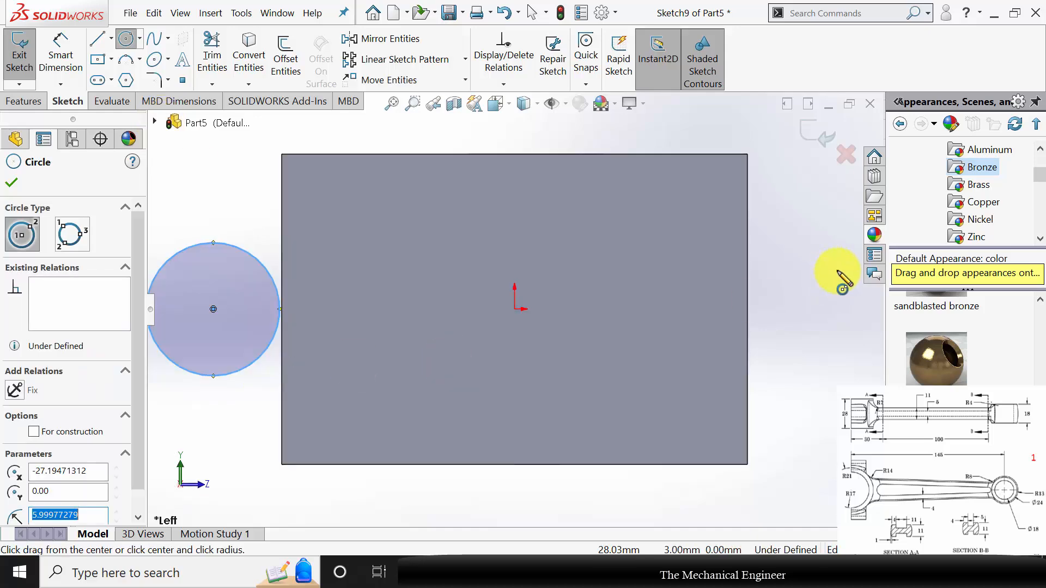
pyautogui.moveTo(790, 309); pyautogui.dragTo(831, 362)
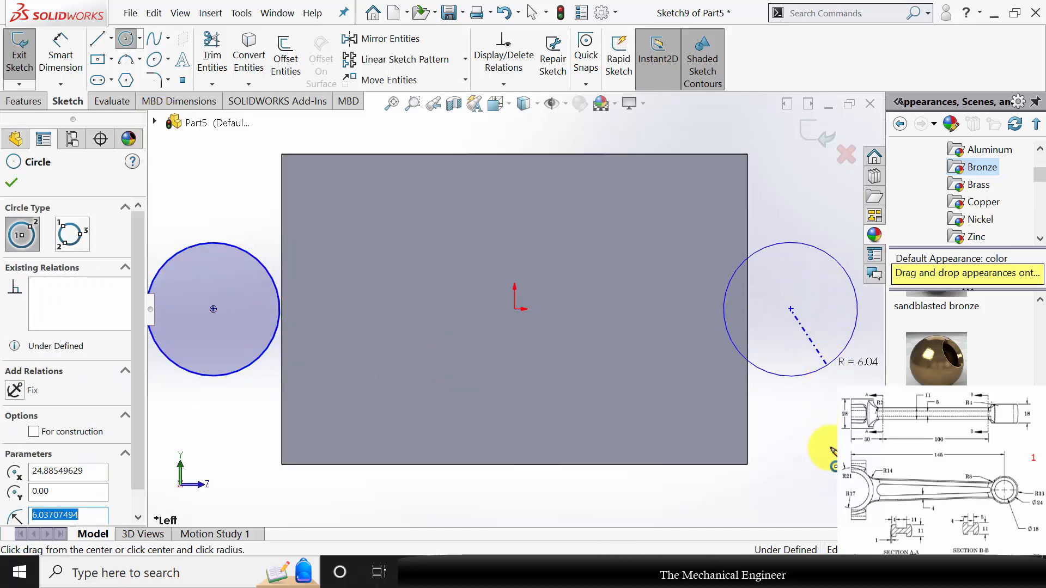
pyautogui.press('Escape')
# Dimension the diameter of both circles on the split face as 12 mm.
pyautogui.click(61, 52)
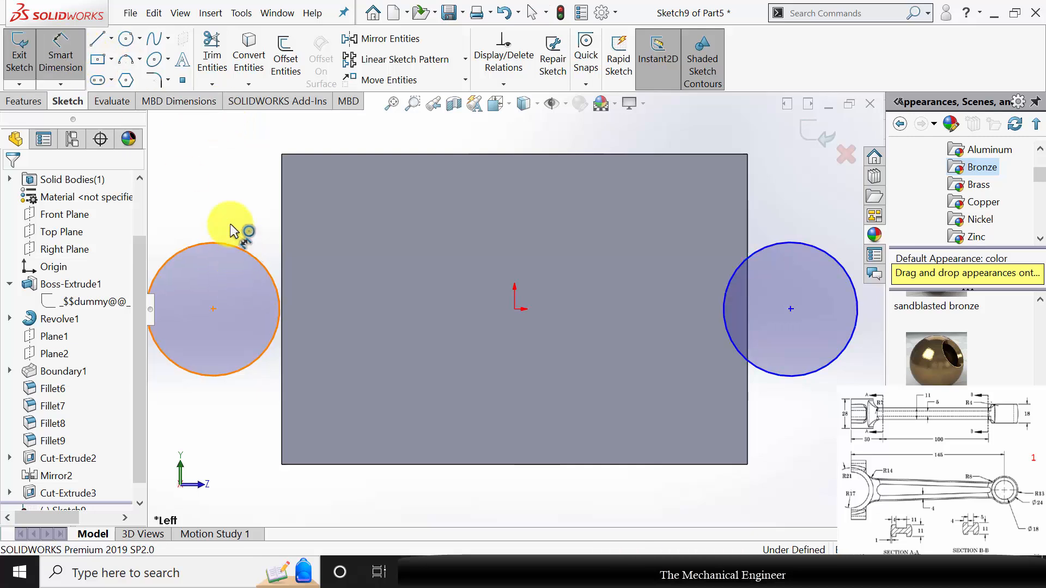
pyautogui.click(233, 240)
pyautogui.scroll(2, 228, 195)
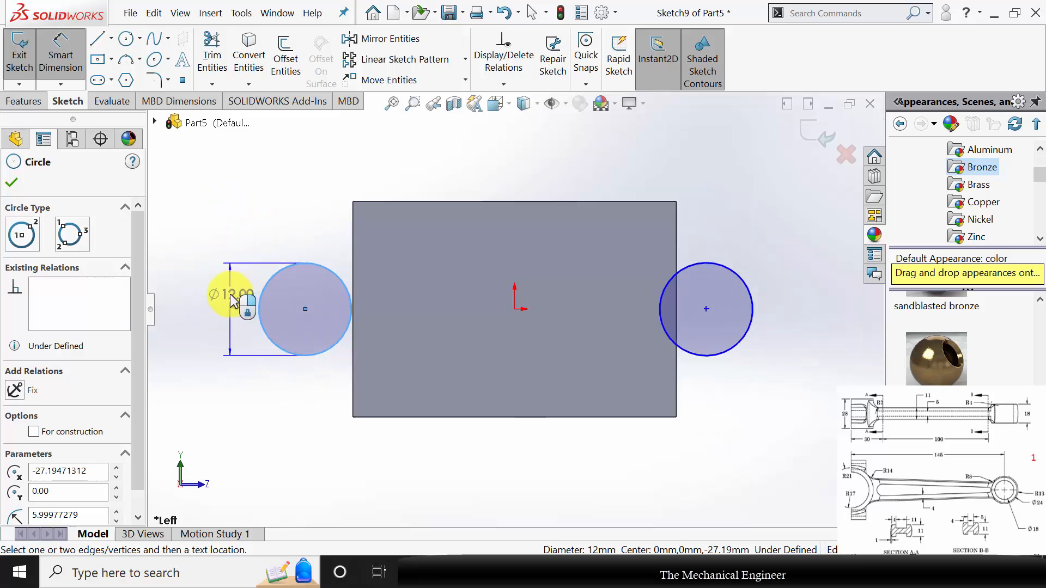
pyautogui.click(233, 300)
pyautogui.press('Return')
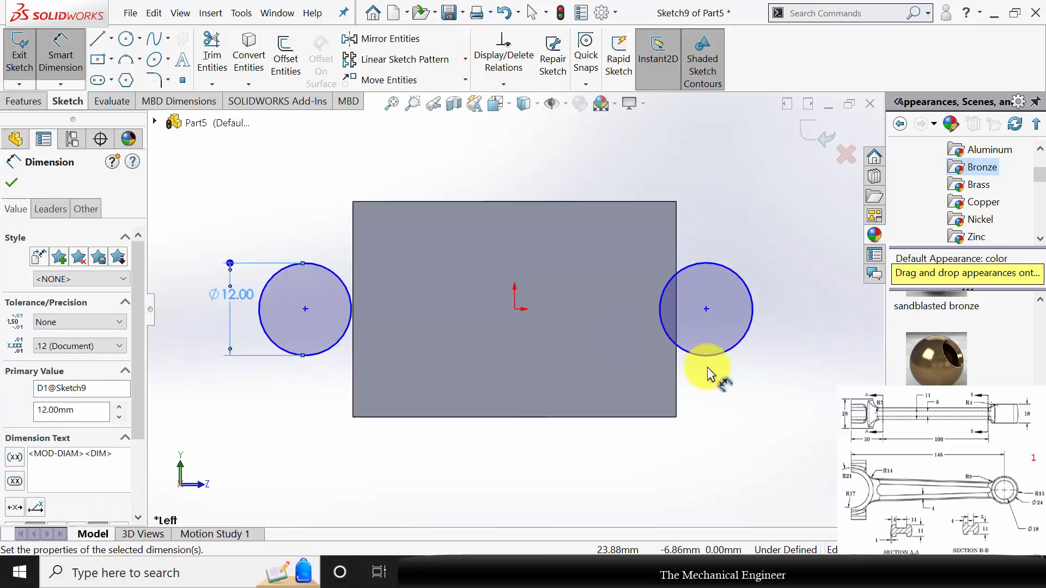
pyautogui.click(719, 349)
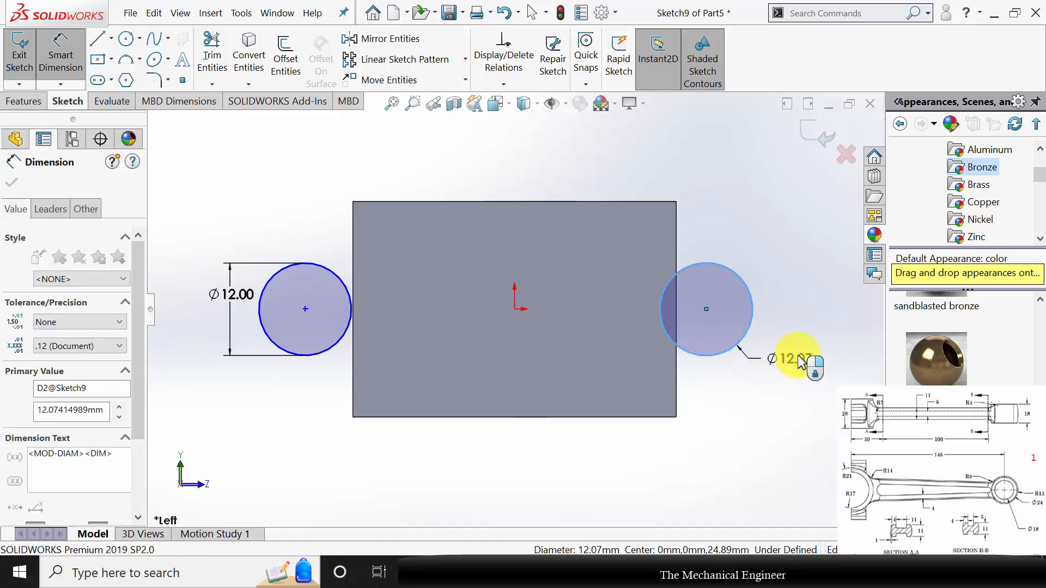
pyautogui.click(798, 359)
pyautogui.write('12')
pyautogui.press('Return')
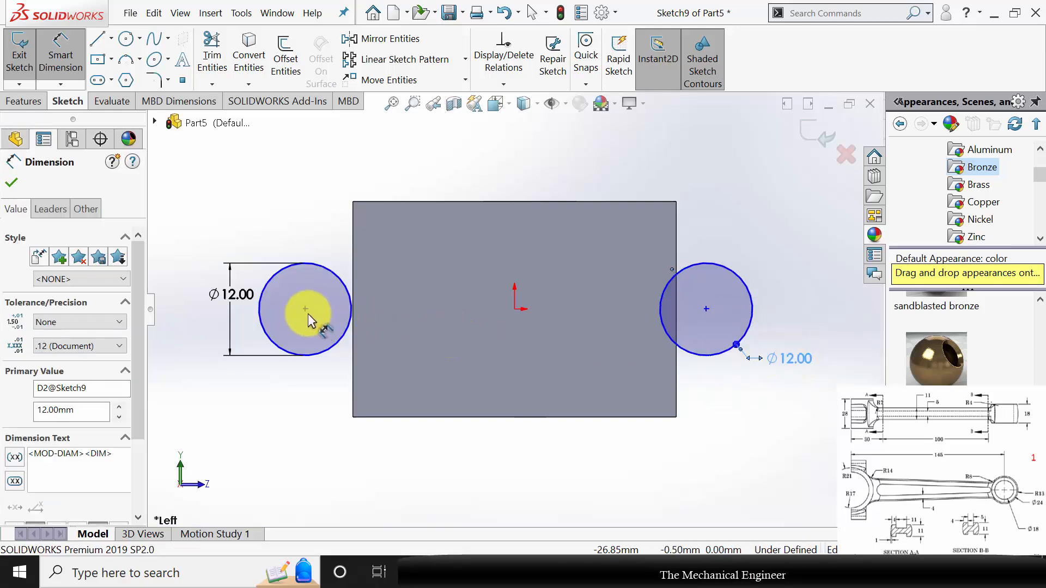
# Dimension the distance between the two circle centres as 44 mm.
pyautogui.click(305, 309)
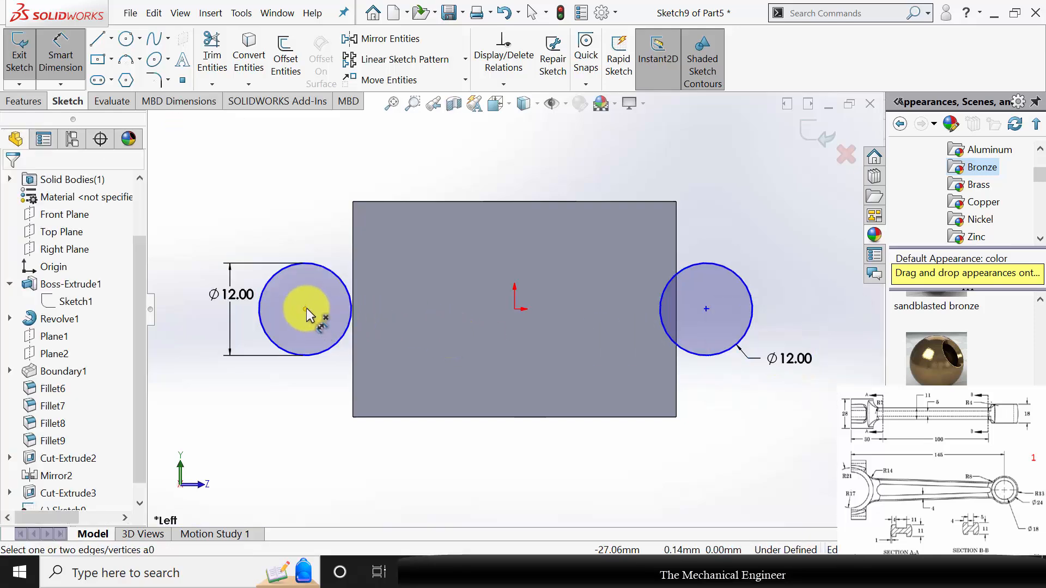
pyautogui.click(706, 332)
pyautogui.click(520, 486)
pyautogui.write('44')
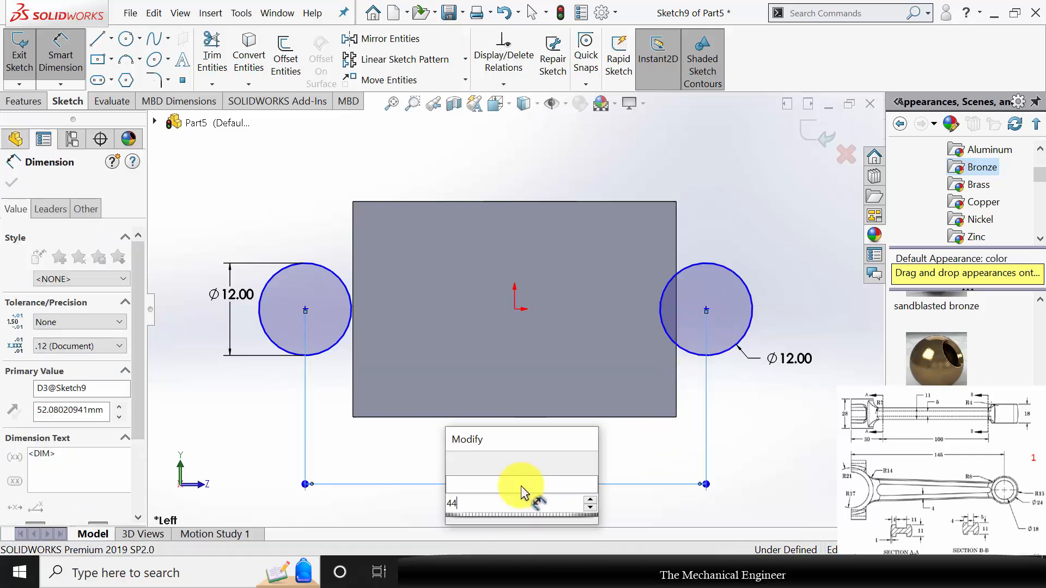
pyautogui.press('Return')
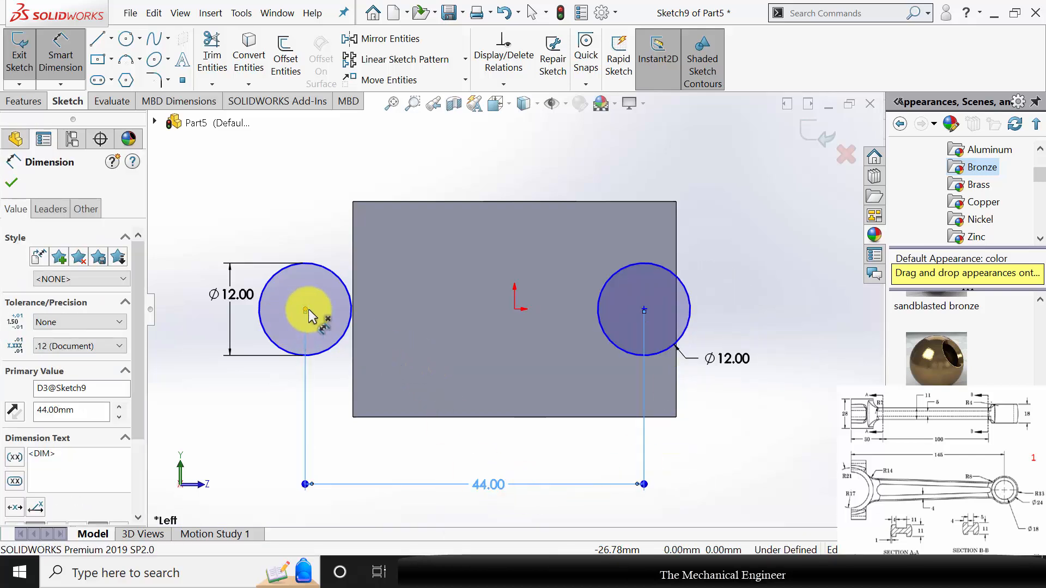
# Dimension the first circle's centre 22 mm from the origin.
pyautogui.click(306, 309)
pyautogui.click(513, 309)
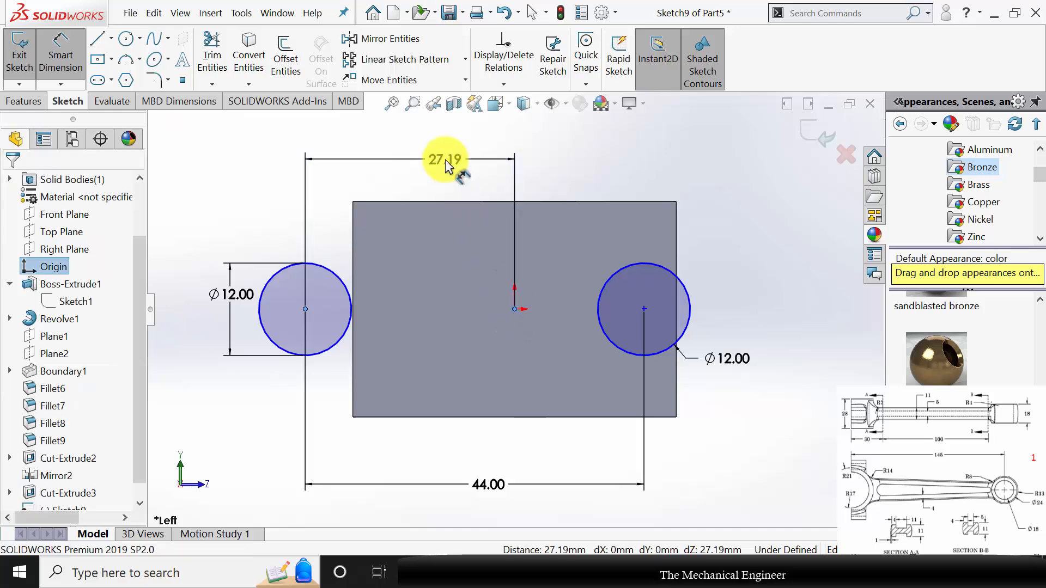
pyautogui.click(445, 164)
pyautogui.write('22')
pyautogui.press('Return')
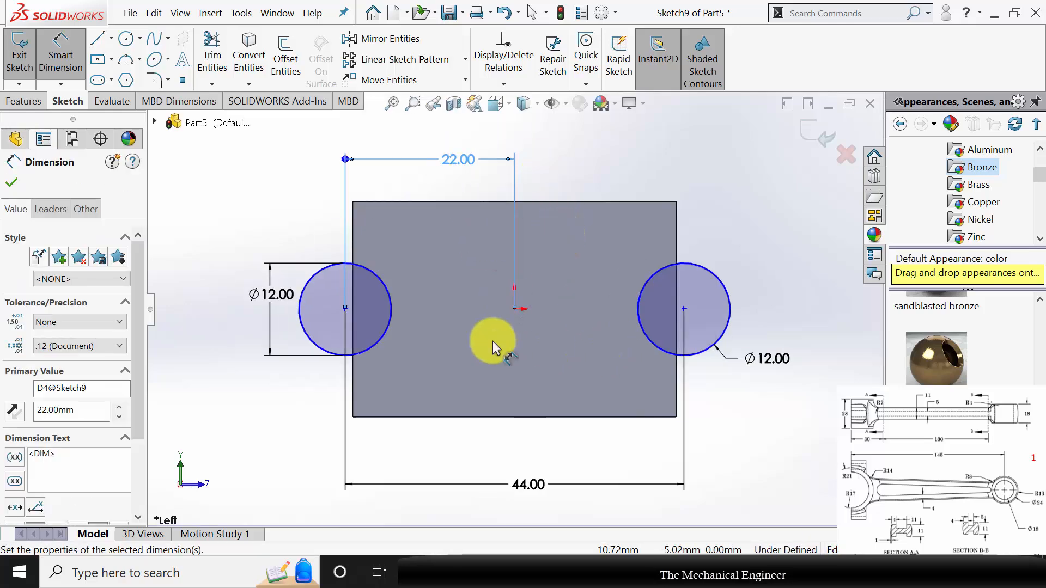
pyautogui.press('Escape')
# Add a horizontal relation between the origin and the centres of both circles on the split face.
pyautogui.click(345, 308)
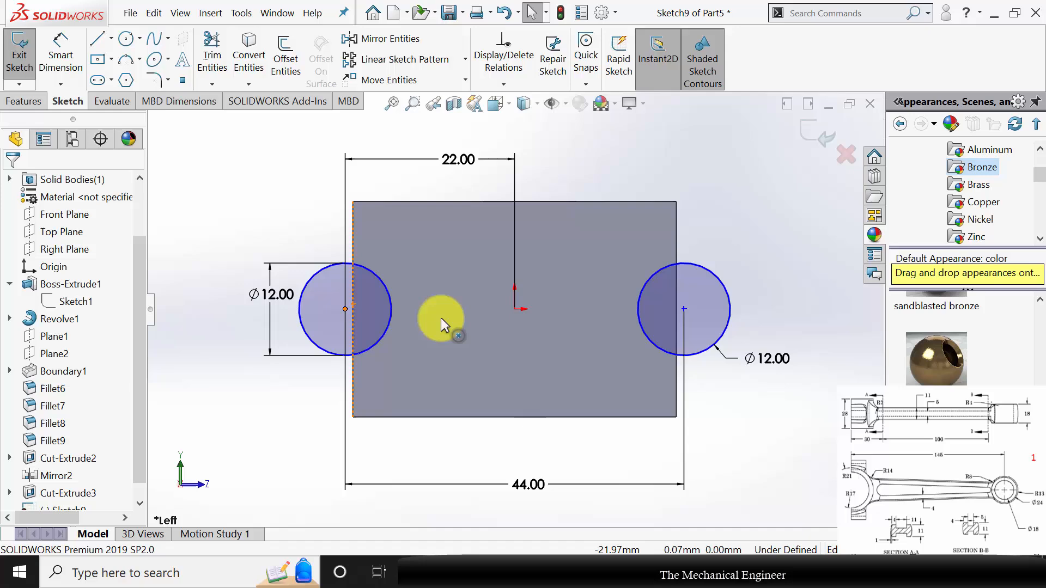
pyautogui.click(514, 309)
pyautogui.keyDown('ctrl'); pyautogui.click(684, 309); pyautogui.keyUp('ctrl')
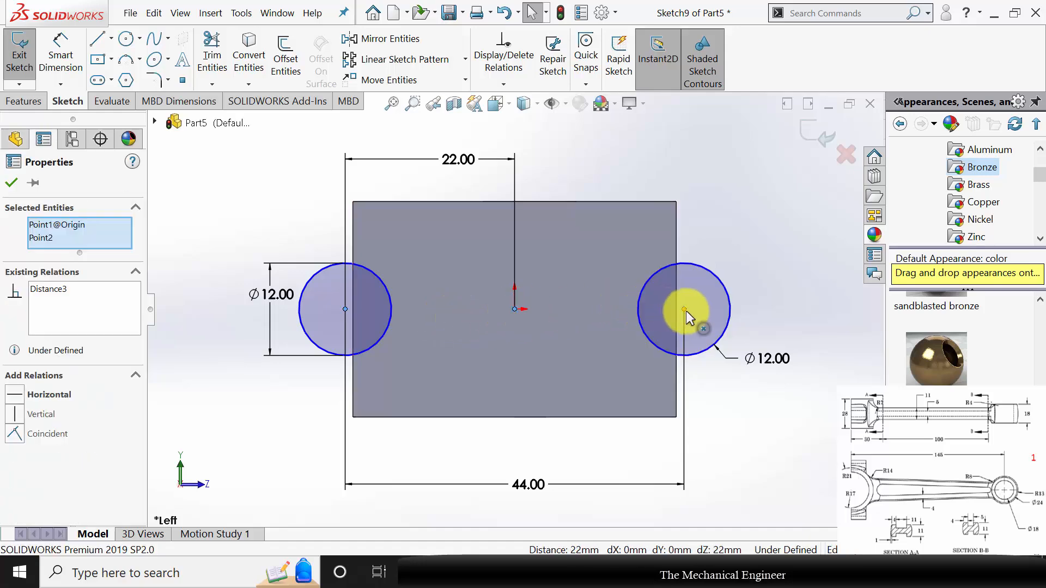
pyautogui.click(14, 409)
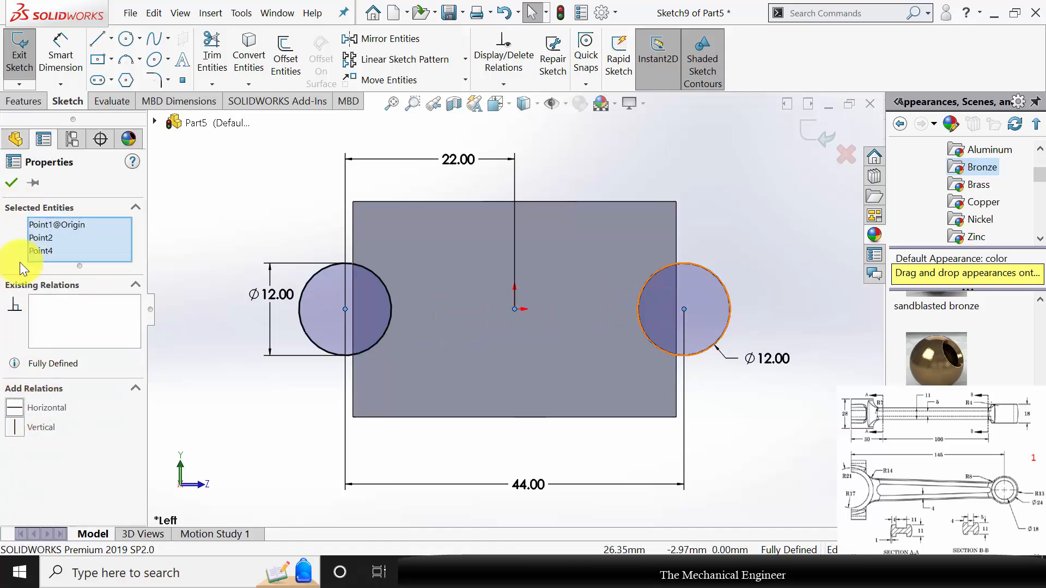
pyautogui.click(12, 182)
# Extrude both 12 mm circles 15 mm from the split face in the reversed direction toward the rod's shank, merging the result.
pyautogui.click(19, 60)
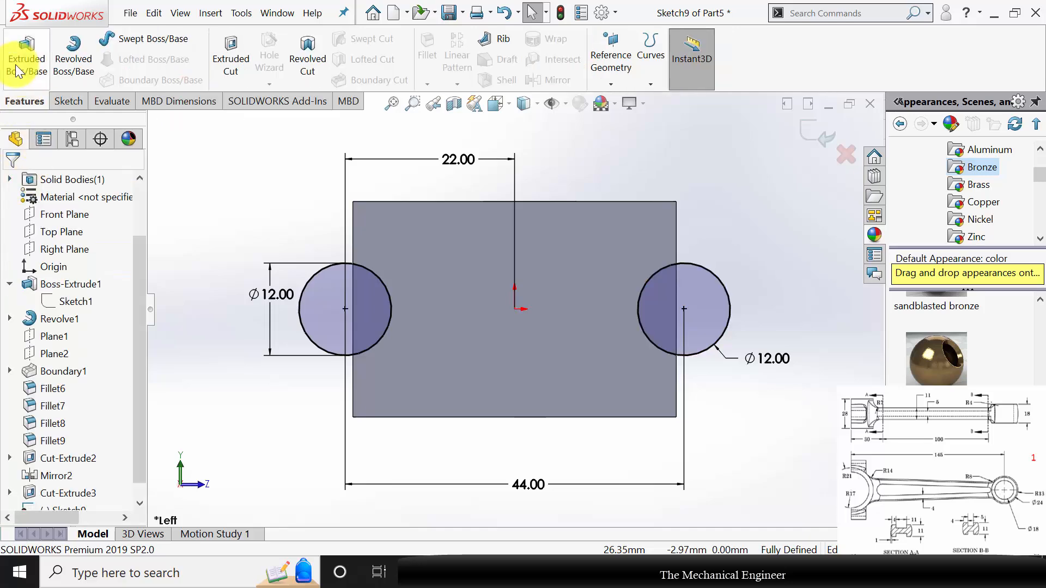
pyautogui.click(23, 71)
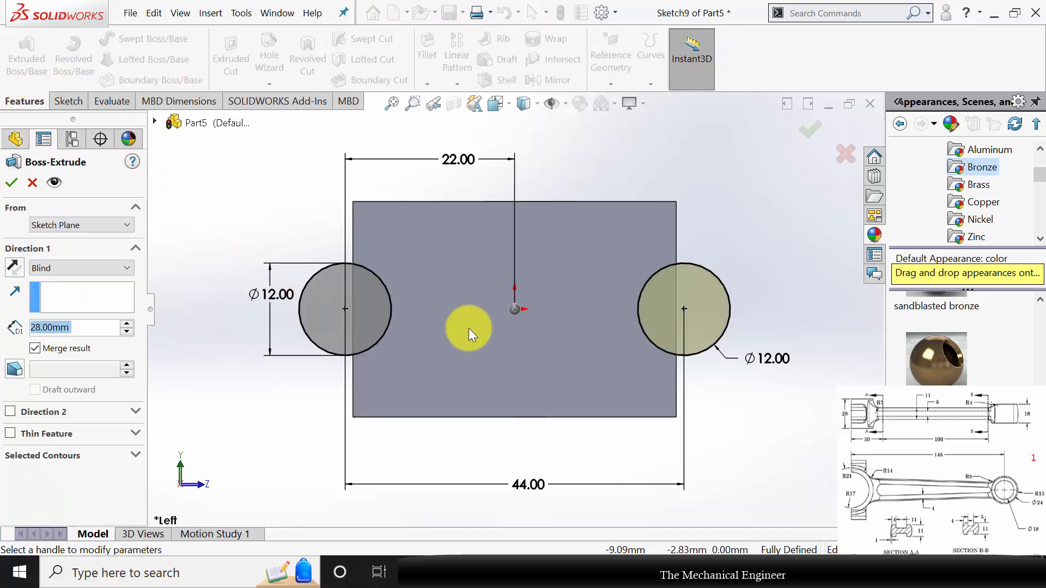
pyautogui.hotkey('ctrl', '7')
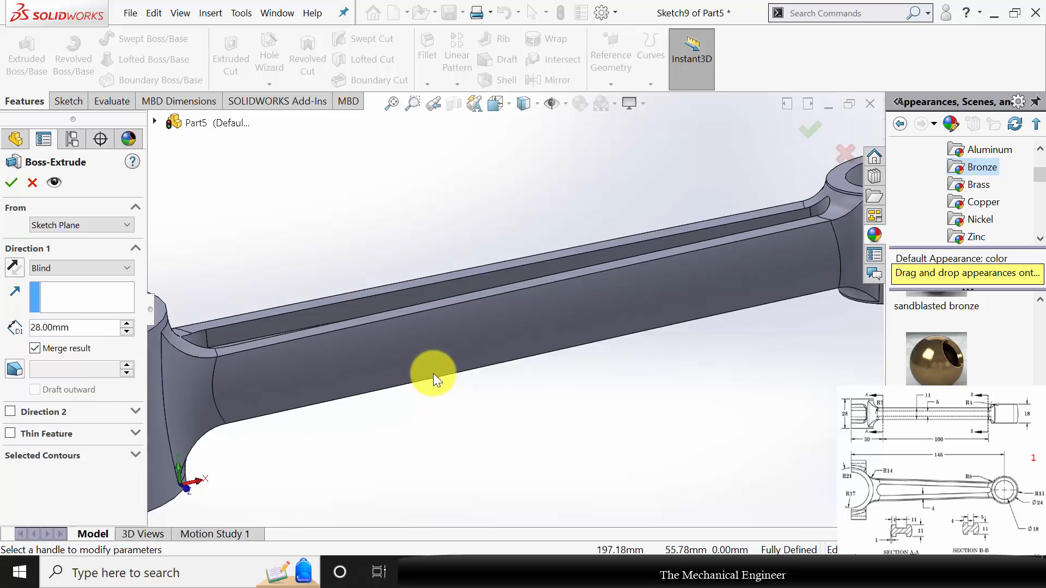
pyautogui.click(14, 267)
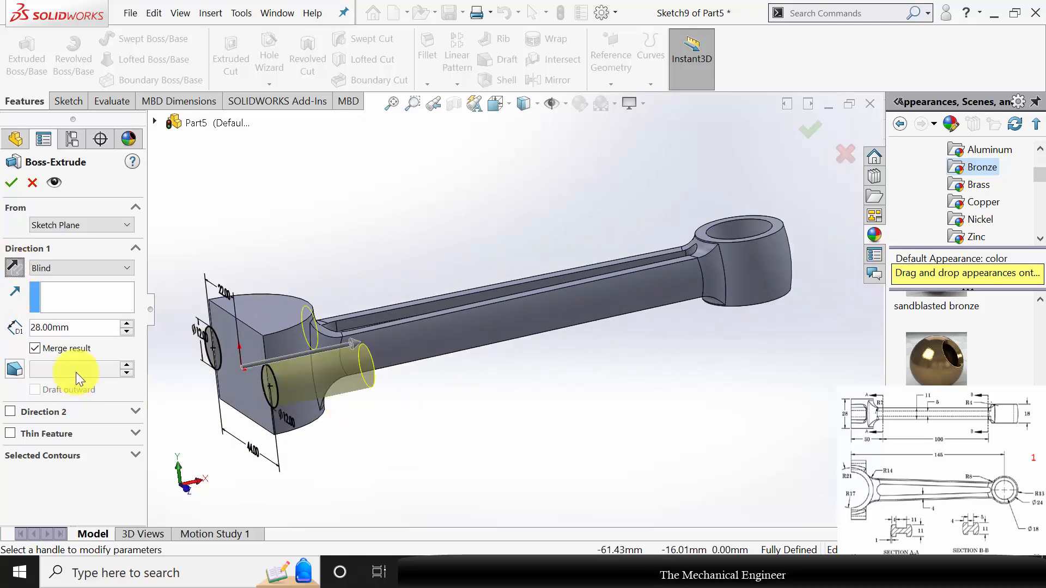
pyautogui.moveTo(81, 330); pyautogui.dragTo(3, 331)
pyautogui.write('15')
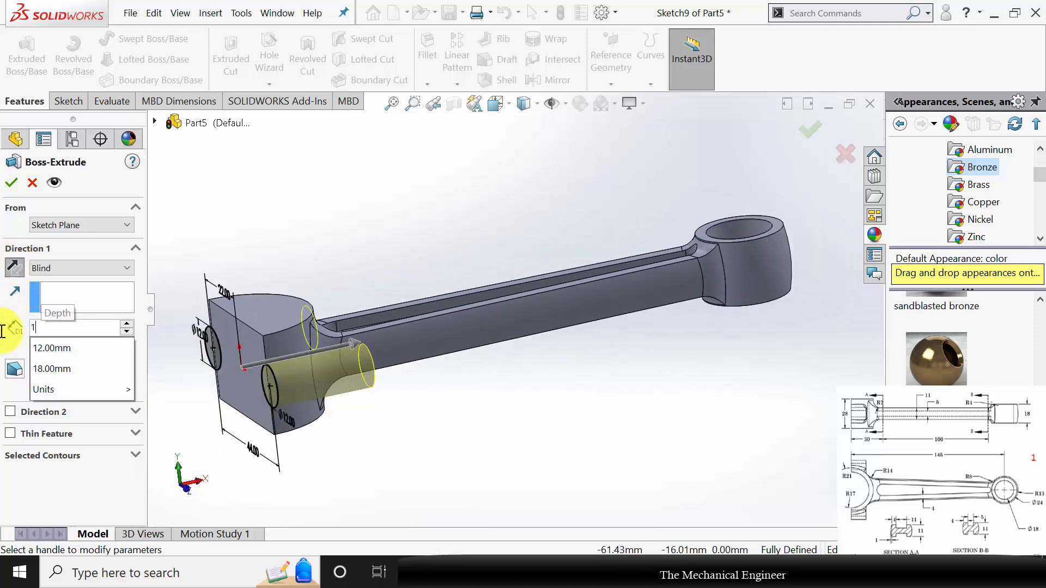
pyautogui.press('Return')
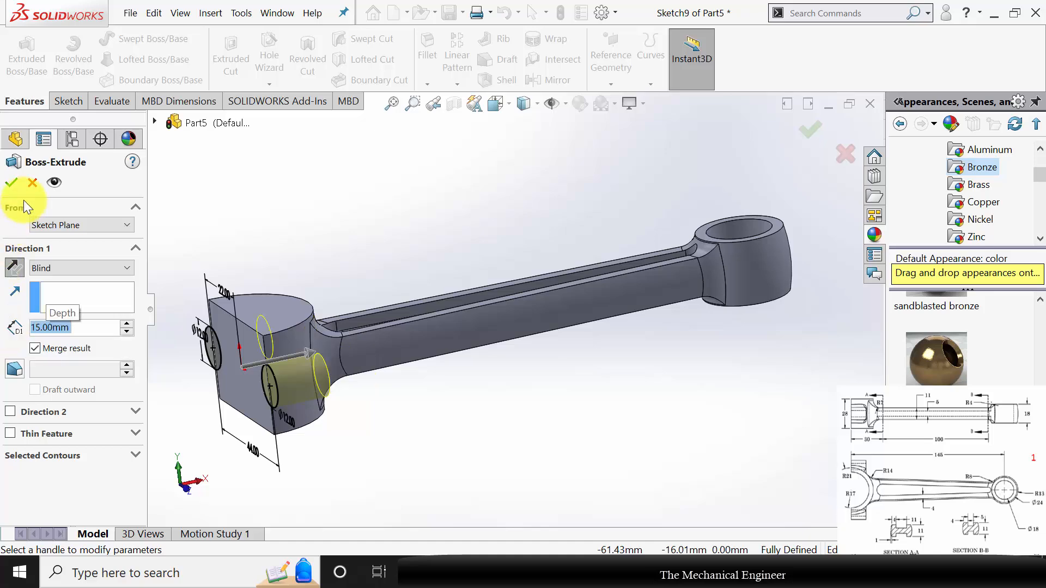
pyautogui.click(11, 184)
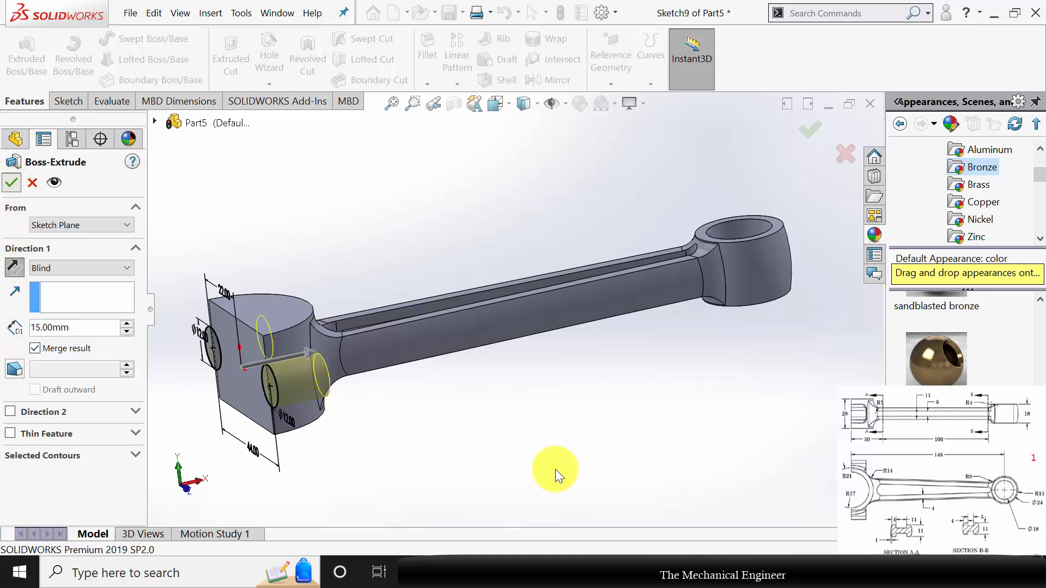
# Start a sketch on the big end's split face and draw circles of about 8 mm and 6 mm diameter, one inside each rounded boss.
pyautogui.click(453, 461)
pyautogui.scroll(2, 452, 460)
pyautogui.moveTo(439, 405)
pyautogui.mouseDown(button='middle')
pyautogui.moveTo(443, 378)
pyautogui.moveTo(440, 412)
pyautogui.mouseUp(button='middle')
pyautogui.scroll(-2, 390, 339)
pyautogui.moveTo(403, 273); pyautogui.dragTo(518, 401, button='middle')
pyautogui.click(502, 335)
pyautogui.click(524, 328)
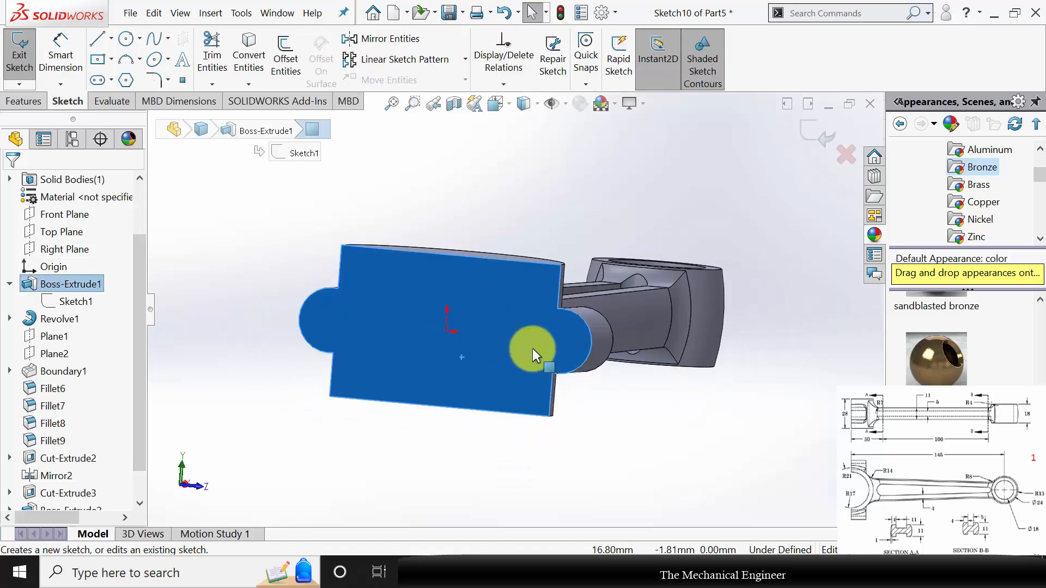
pyautogui.click(125, 38)
pyautogui.click(326, 308)
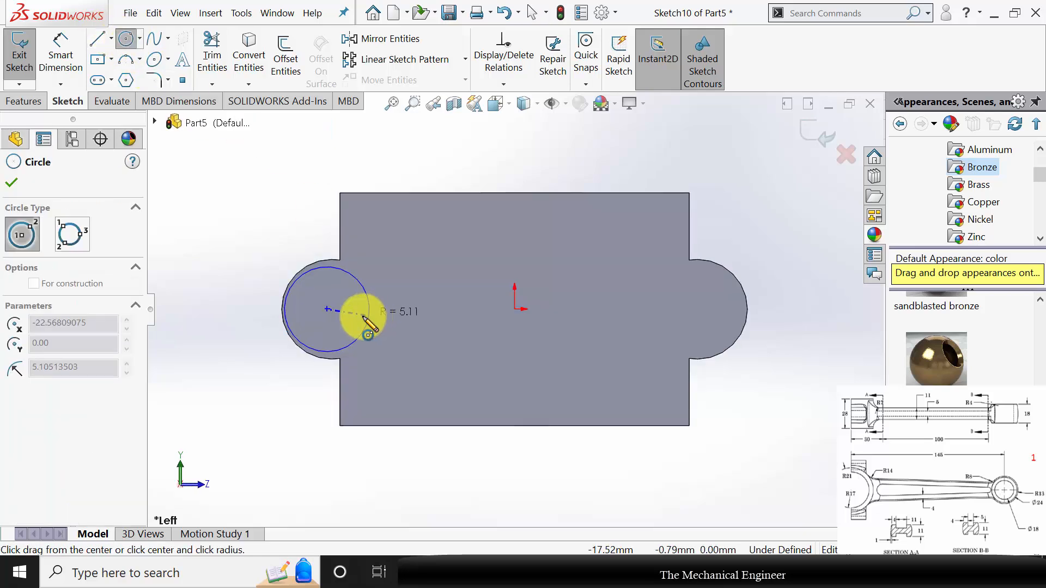
pyautogui.click(362, 319)
pyautogui.click(710, 308)
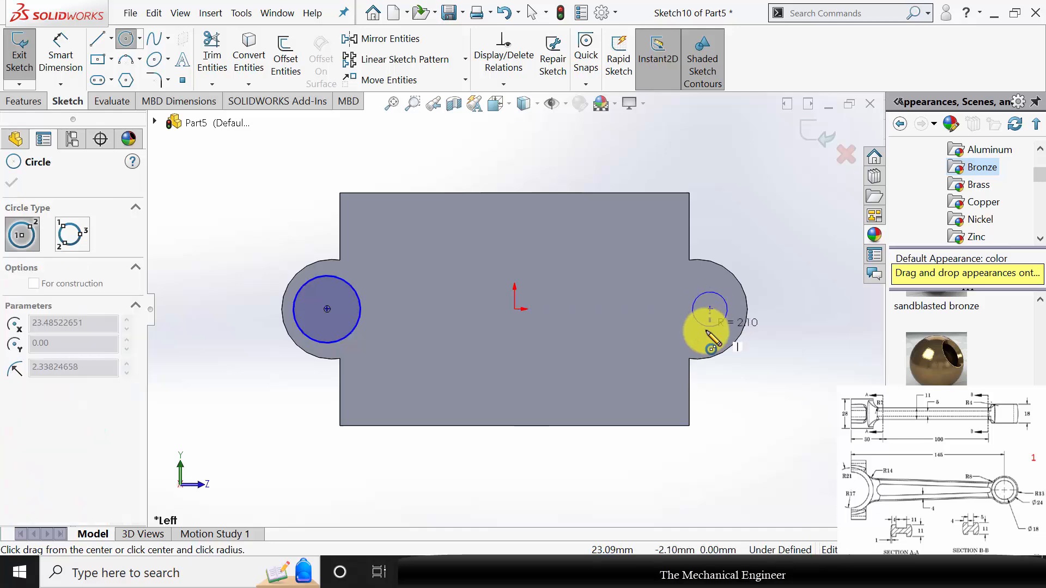
pyautogui.click(701, 330)
pyautogui.press('Escape')
# Dimension the diameter of both circles inside the bosses as 6 mm.
pyautogui.click(57, 60)
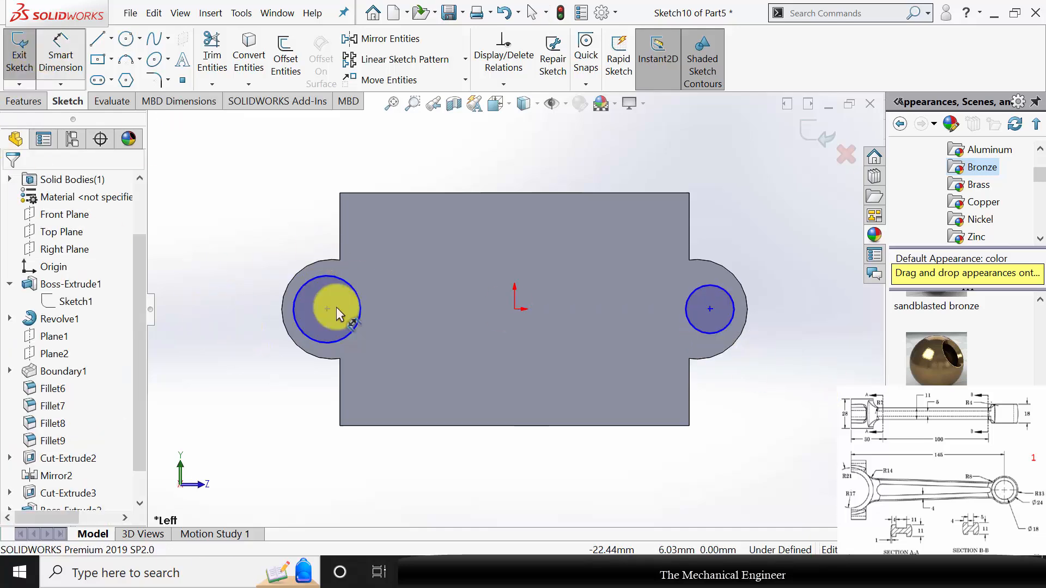
pyautogui.click(303, 332)
pyautogui.click(217, 316)
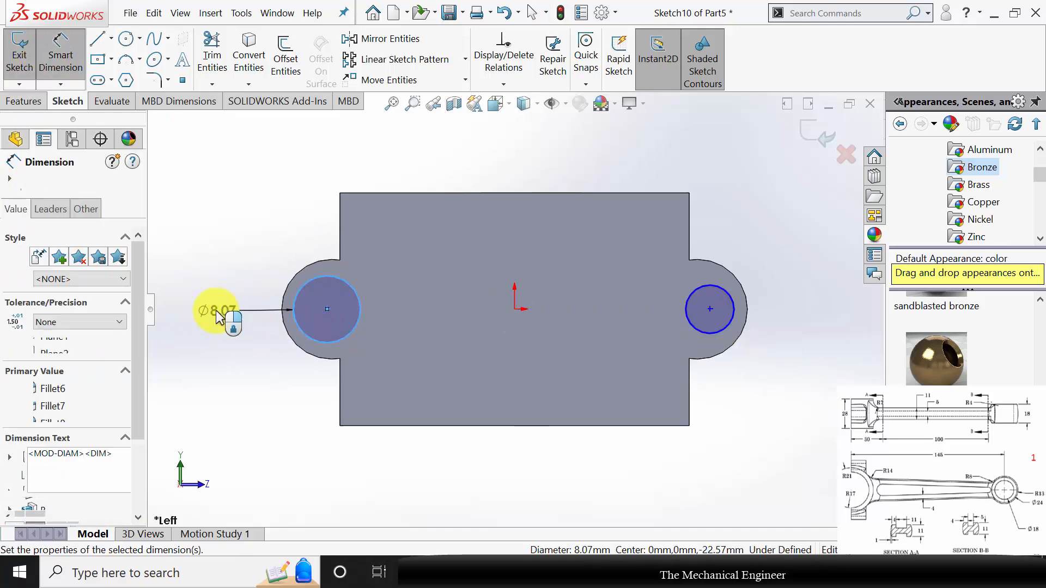
pyautogui.write('6')
pyautogui.press('Return')
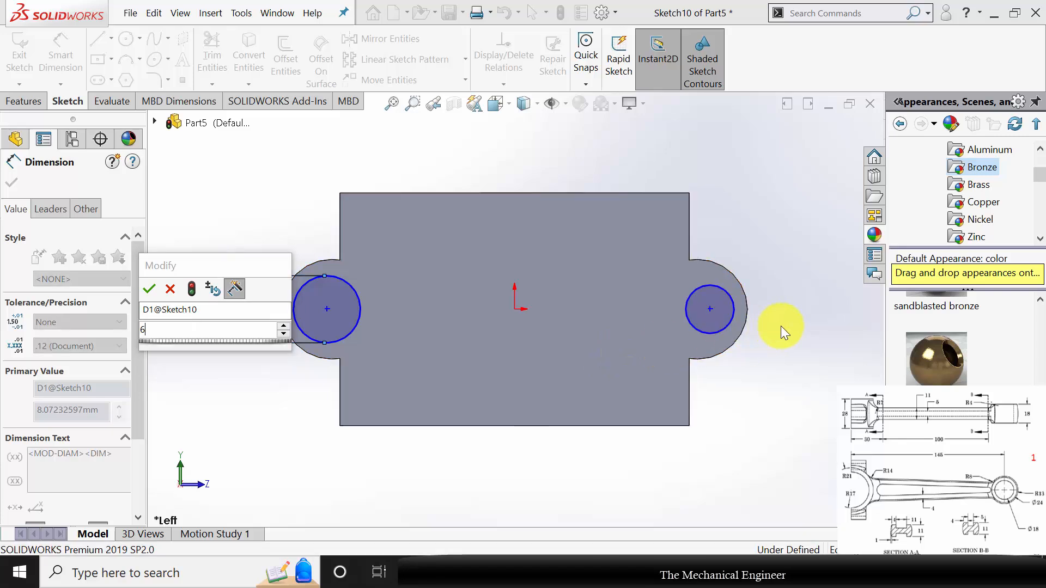
pyautogui.click(730, 316)
pyautogui.click(735, 319)
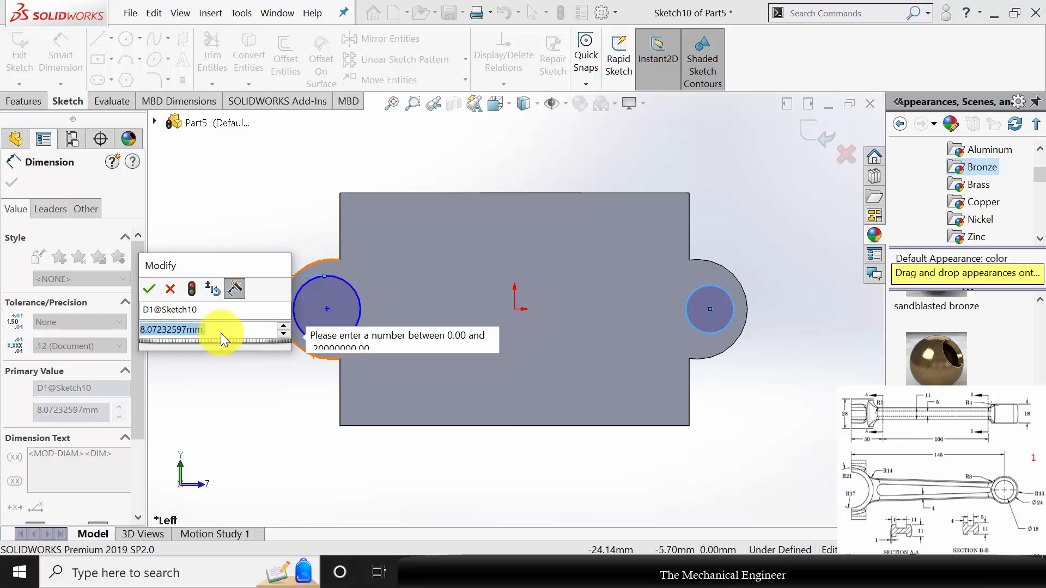
pyautogui.moveTo(221, 333); pyautogui.dragTo(1, 324)
pyautogui.write('6')
pyautogui.press('Return')
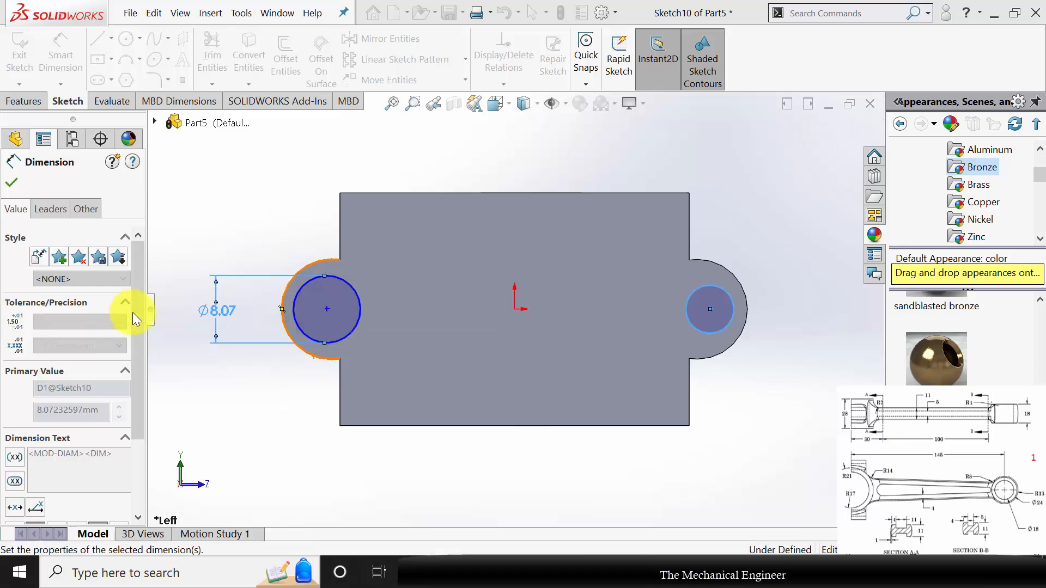
pyautogui.click(764, 319)
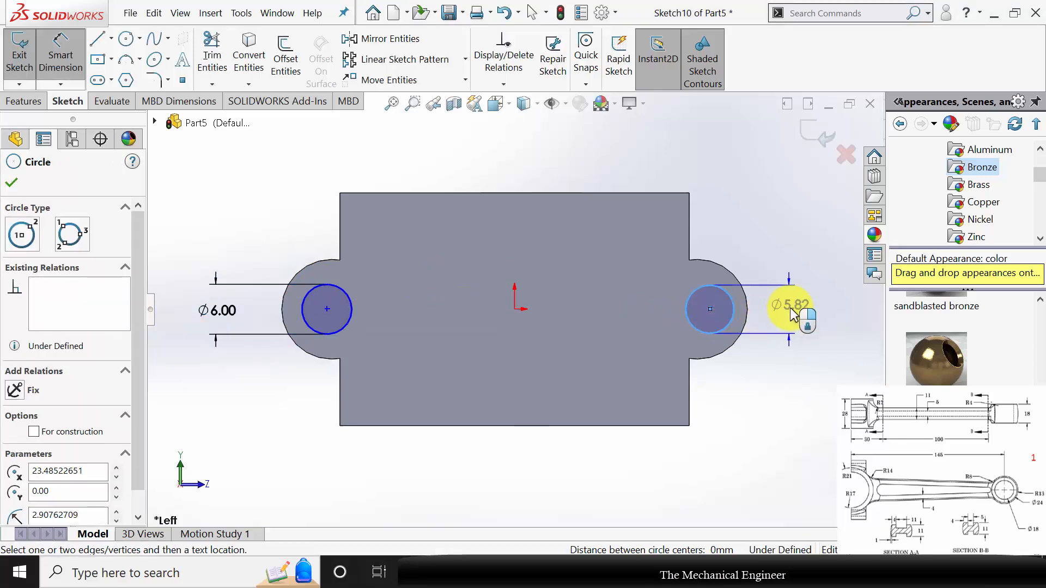
pyautogui.click(796, 313)
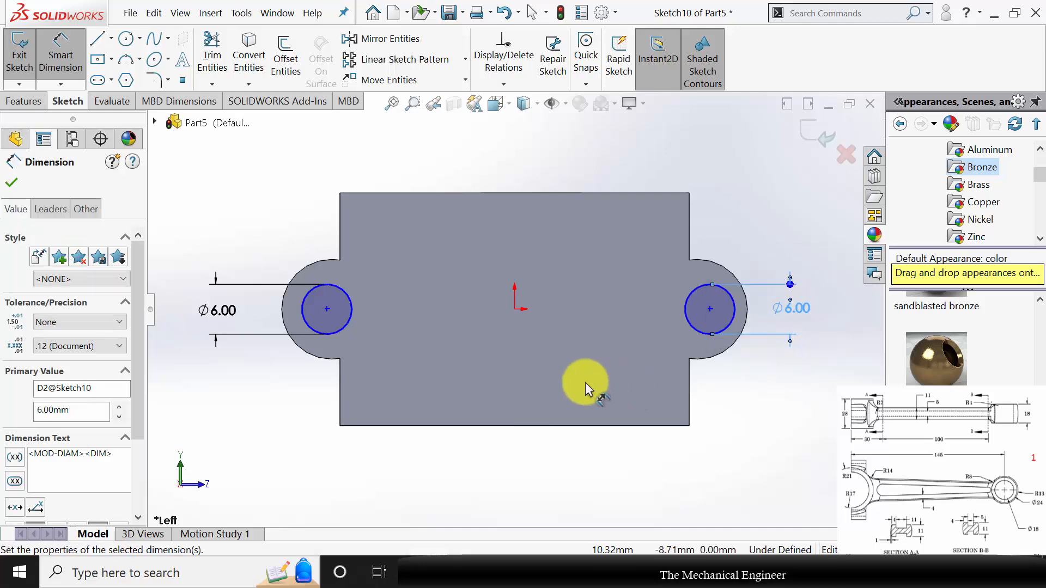
# Make each 6 mm circle concentric with the rounded edge of the boss around it.
pyautogui.press('Escape')
pyautogui.click(331, 331)
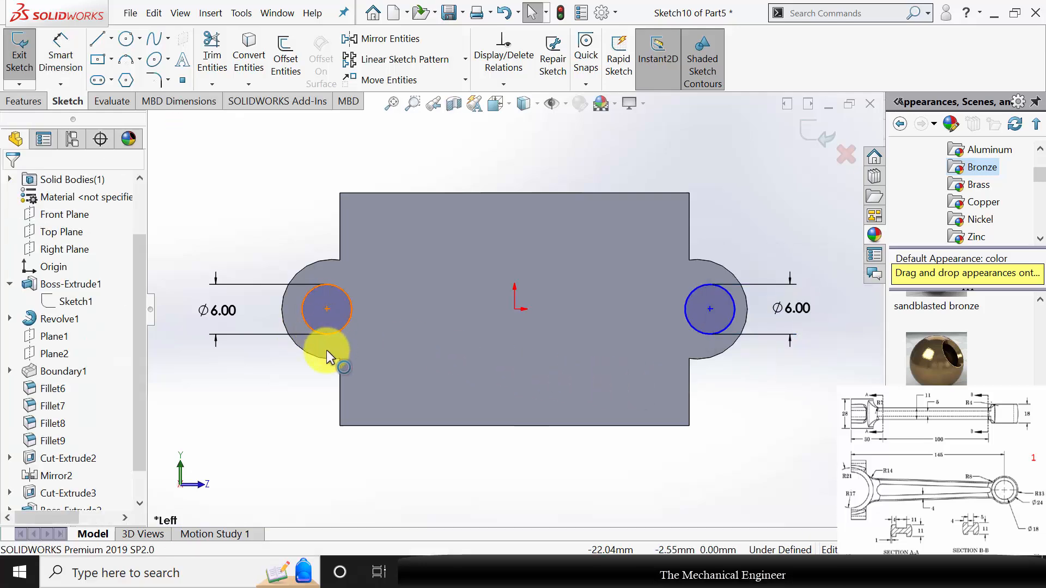
pyautogui.keyDown('ctrl'); pyautogui.click(317, 355); pyautogui.keyUp('ctrl')
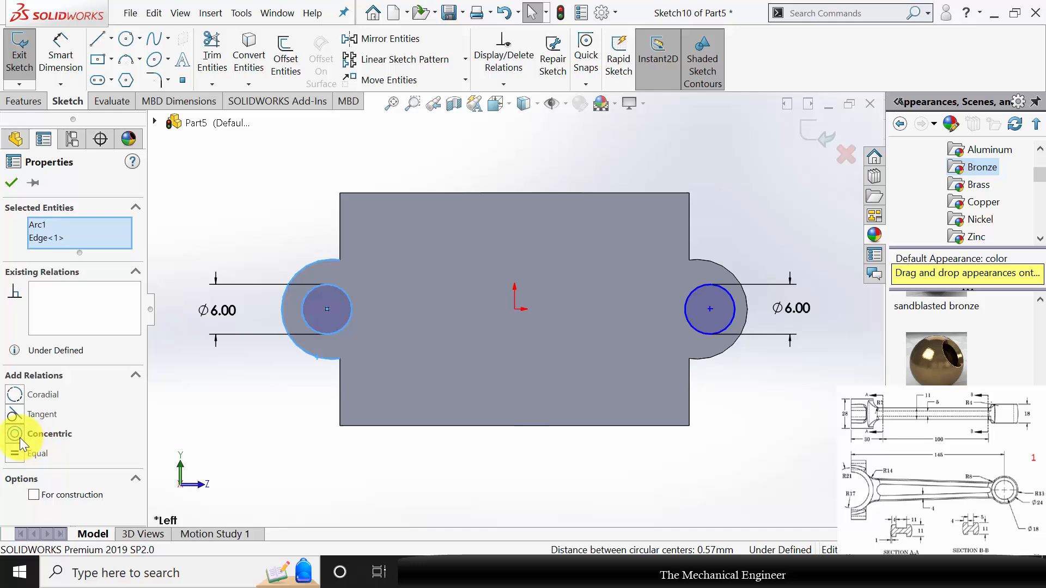
pyautogui.click(20, 435)
pyautogui.press('Escape')
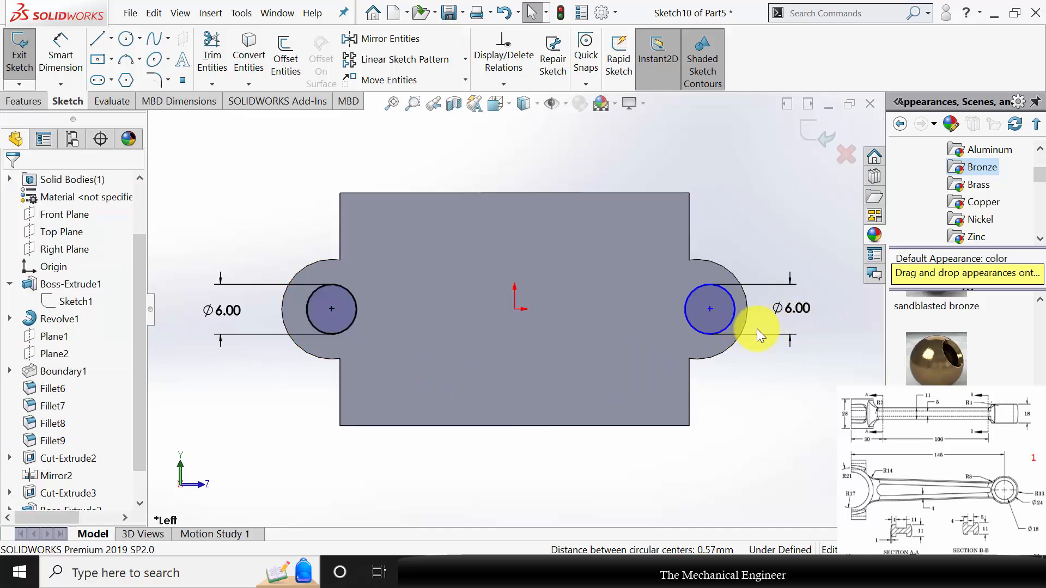
pyautogui.click(735, 352)
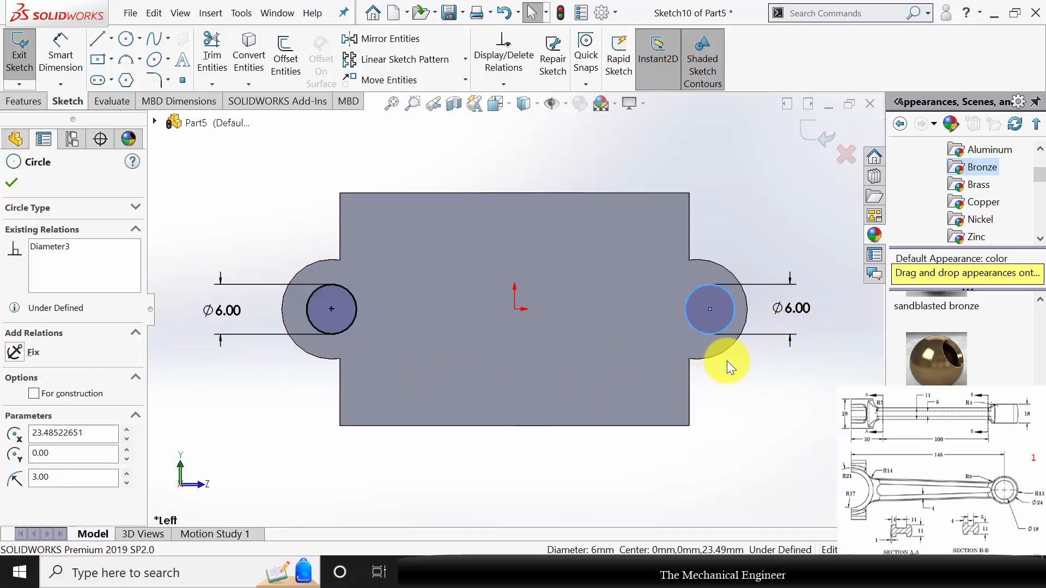
pyautogui.keyDown('ctrl'); pyautogui.click(718, 356); pyautogui.keyUp('ctrl')
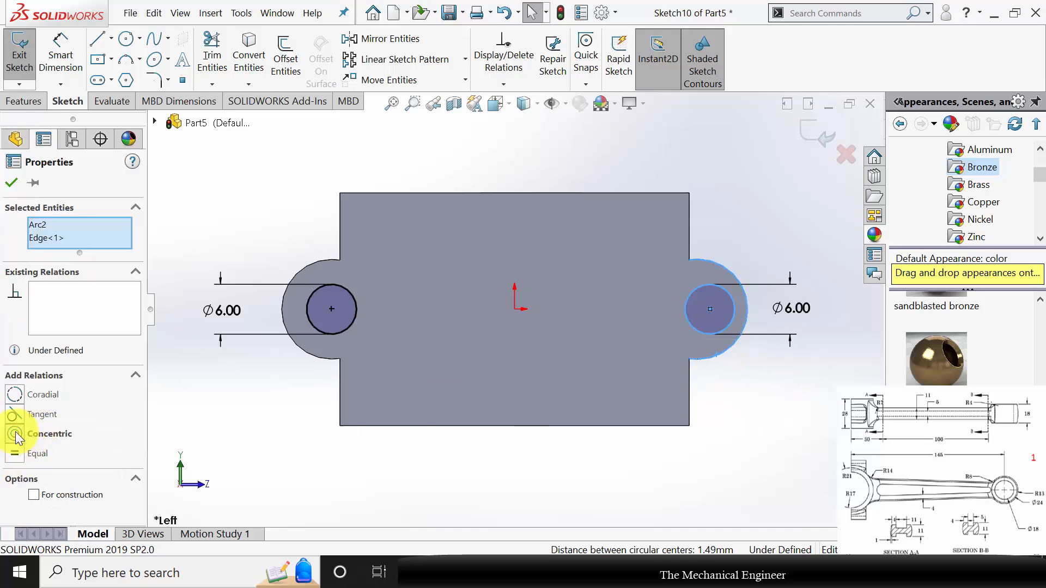
pyautogui.click(17, 436)
pyautogui.click(292, 405)
# Start an extruded cut from the sketch of the two 6 mm bolt-hole circles.
pyautogui.click(34, 103)
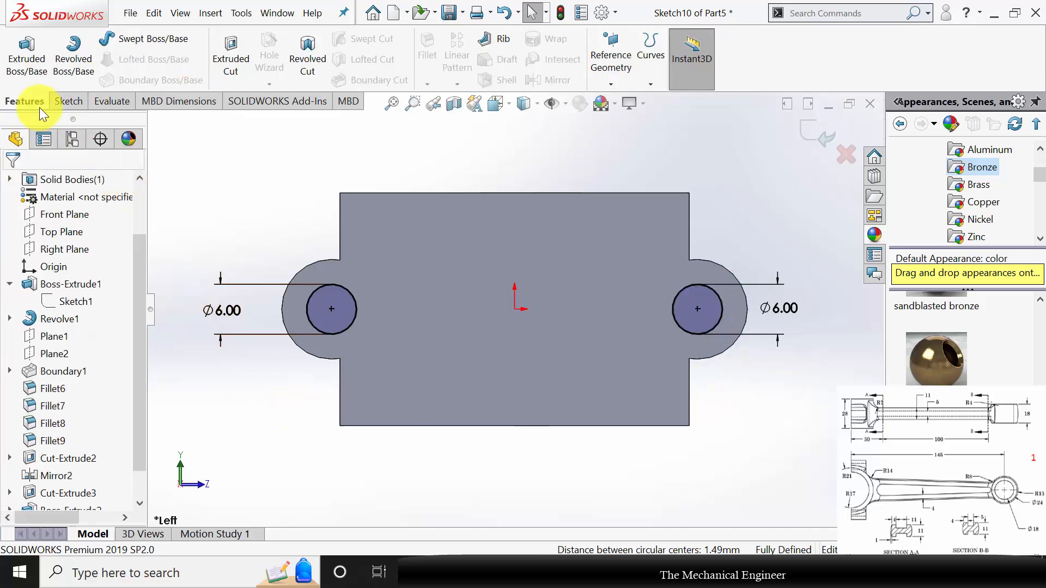
pyautogui.click(221, 67)
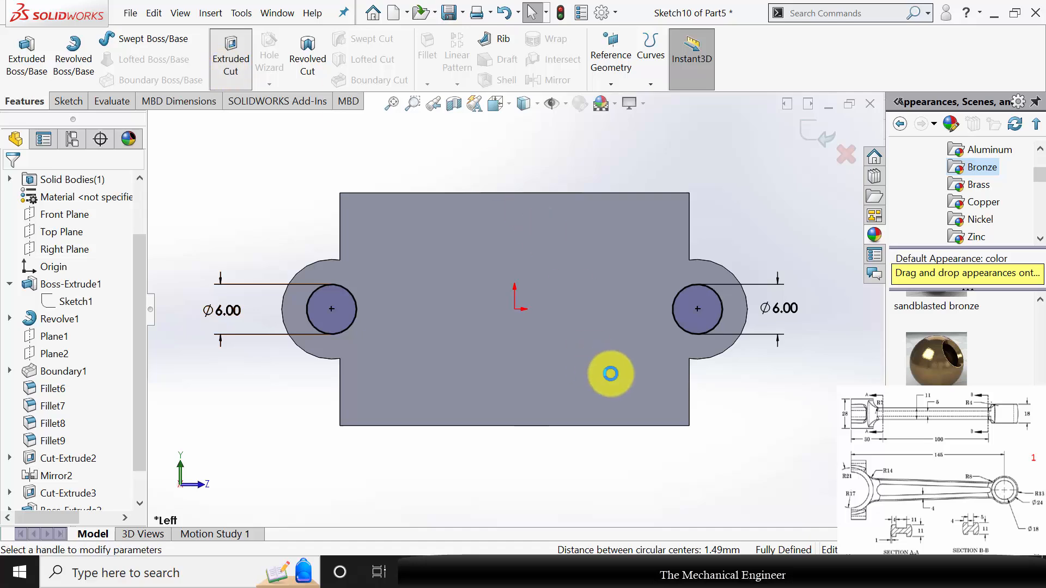
pyautogui.moveTo(659, 400); pyautogui.dragTo(586, 437, button='middle')
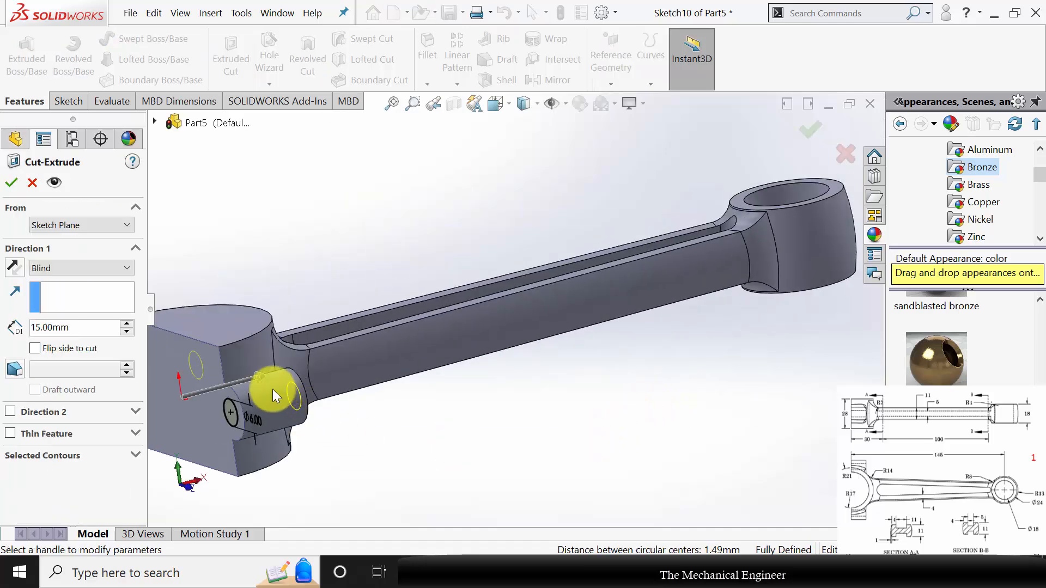
# Cut the 6 mm circle 33 mm deep through the bolt boss beside the big-end block.
pyautogui.moveTo(266, 378); pyautogui.dragTo(337, 358)
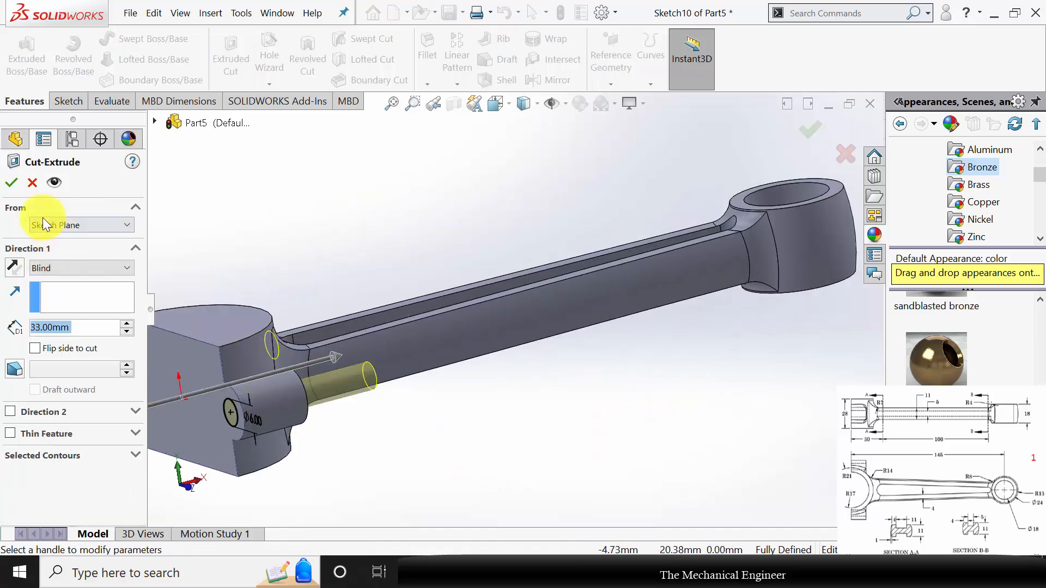
pyautogui.click(12, 183)
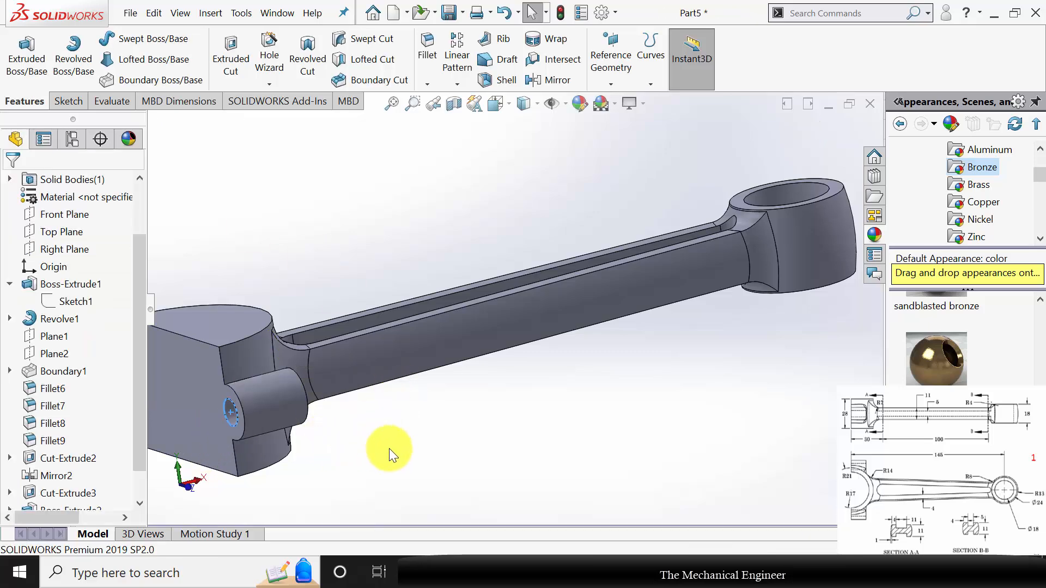
# Fillet the edges where the two bolt bosses meet the big-end block with a 3 mm radius.
pyautogui.scroll(3, 391, 449)
pyautogui.moveTo(436, 417); pyautogui.dragTo(444, 444, button='middle')
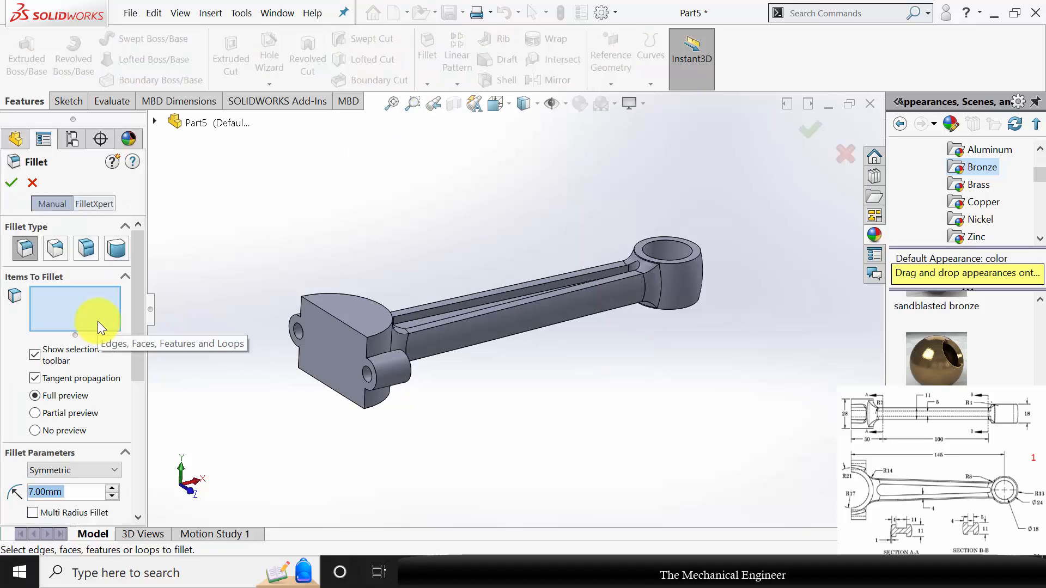
pyautogui.click(376, 356)
pyautogui.moveTo(353, 381); pyautogui.dragTo(576, 404, button='middle')
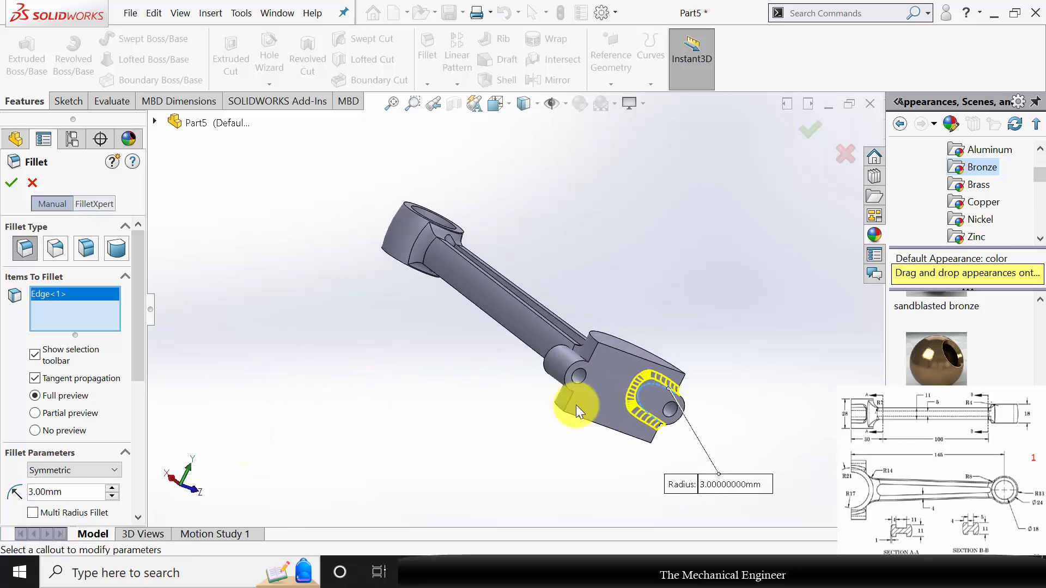
pyautogui.scroll(-3, 585, 340)
pyautogui.click(563, 371)
pyautogui.scroll(-2, 635, 420)
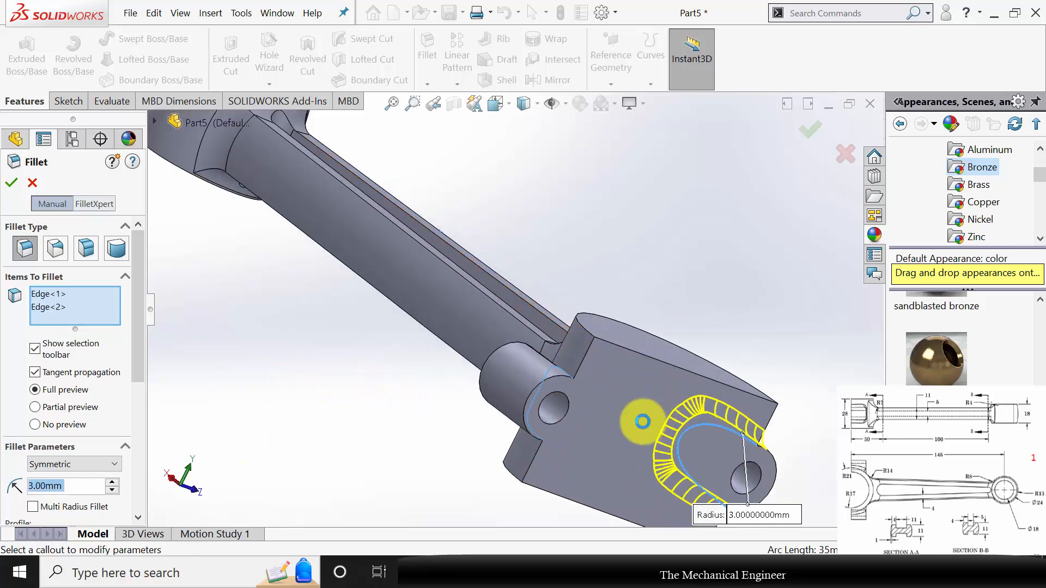
pyautogui.scroll(2, 660, 455)
pyautogui.moveTo(403, 283); pyautogui.dragTo(204, 294, button='middle')
pyautogui.click(12, 183)
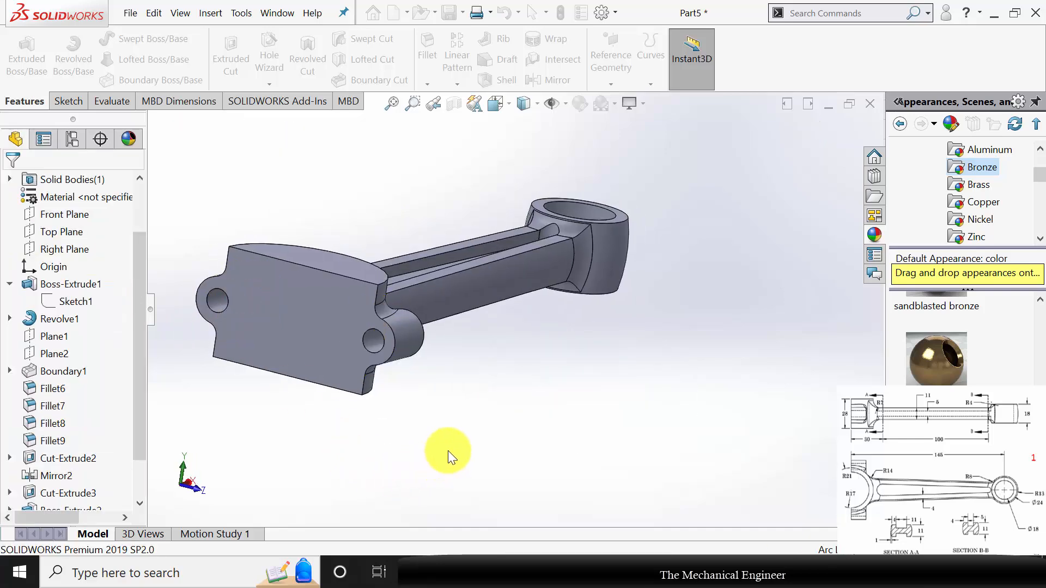
# Sketch a circle about 28 mm in diameter centred on the origin on the half-round top face of the big end.
pyautogui.scroll(2, 557, 448)
pyautogui.moveTo(551, 425); pyautogui.dragTo(518, 473, button='middle')
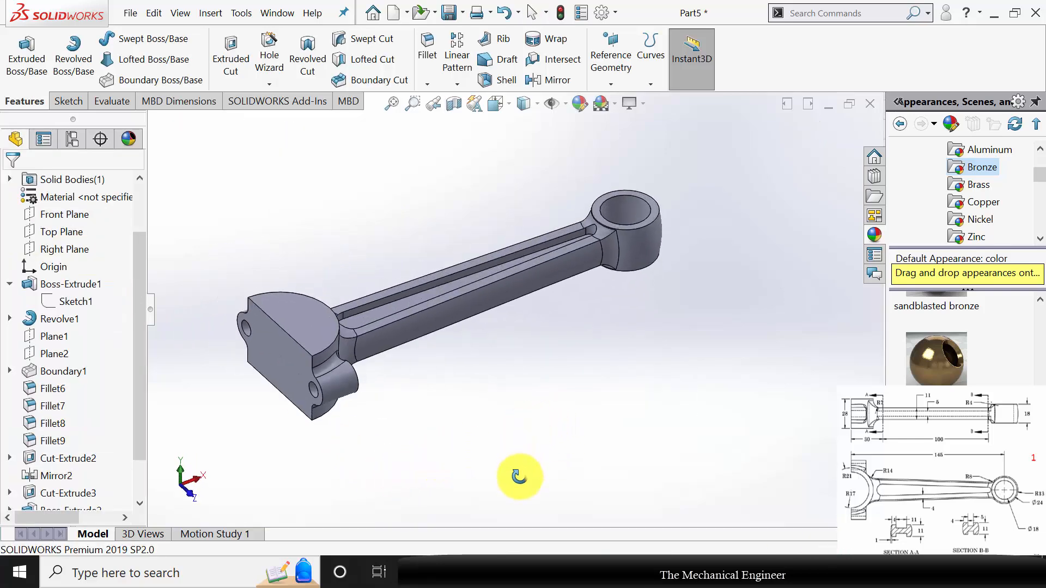
pyautogui.click(306, 315)
pyautogui.click(359, 287)
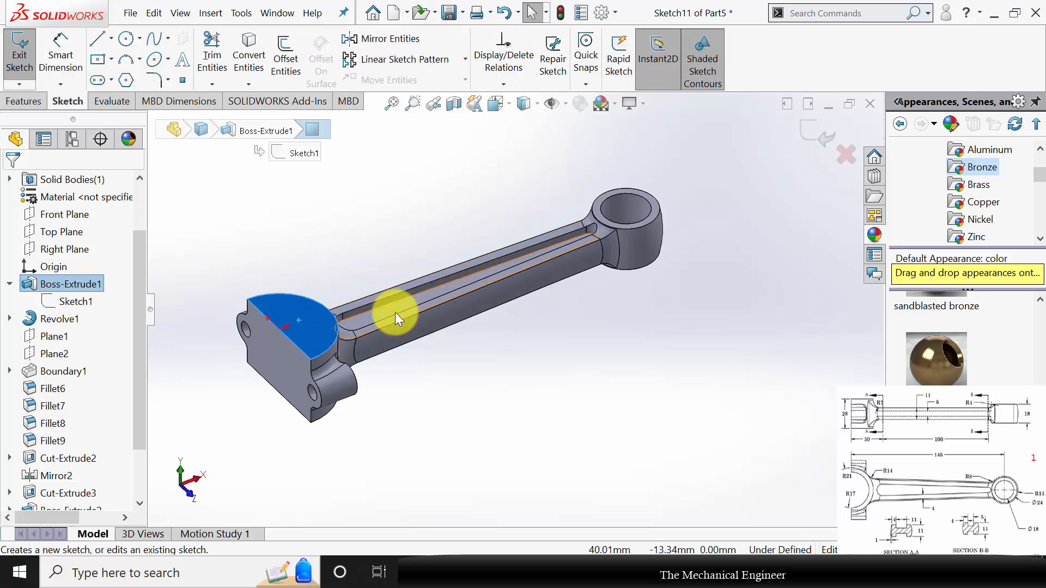
pyautogui.click(126, 44)
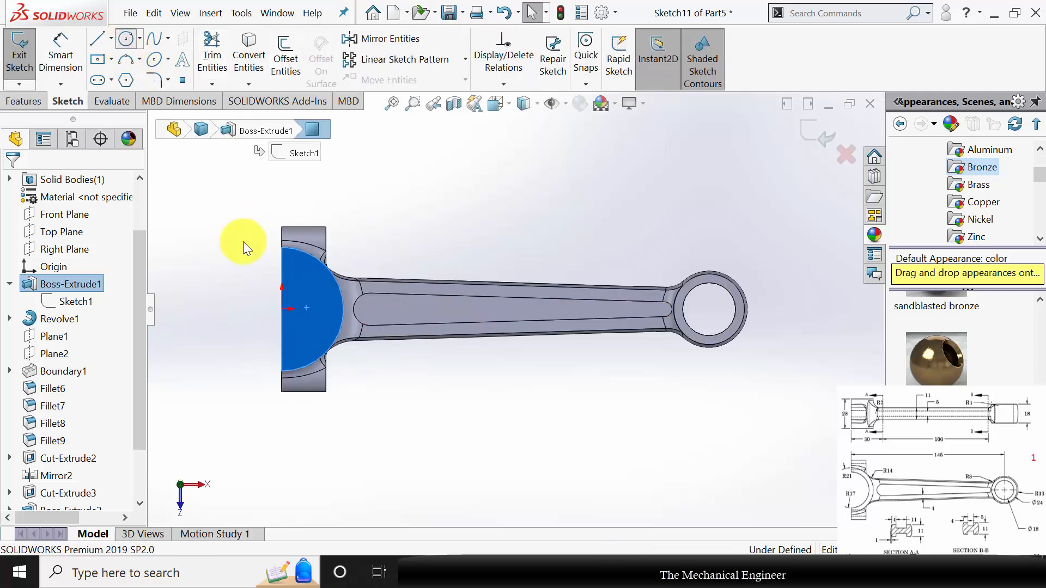
pyautogui.click(282, 309)
pyautogui.click(322, 309)
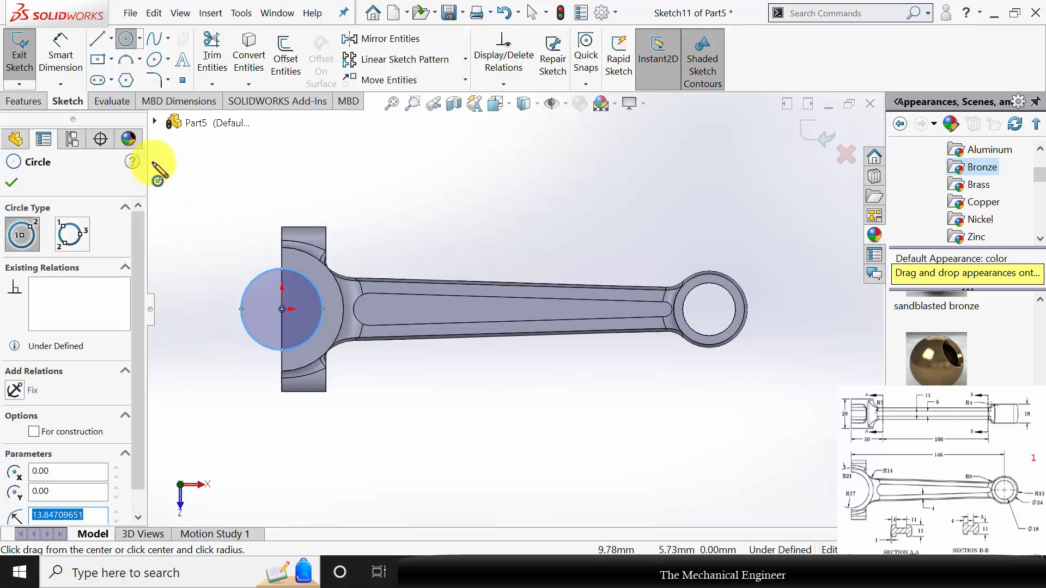
# Dimension the big-end circle's diameter as 34 mm.
pyautogui.click(60, 55)
pyautogui.click(242, 324)
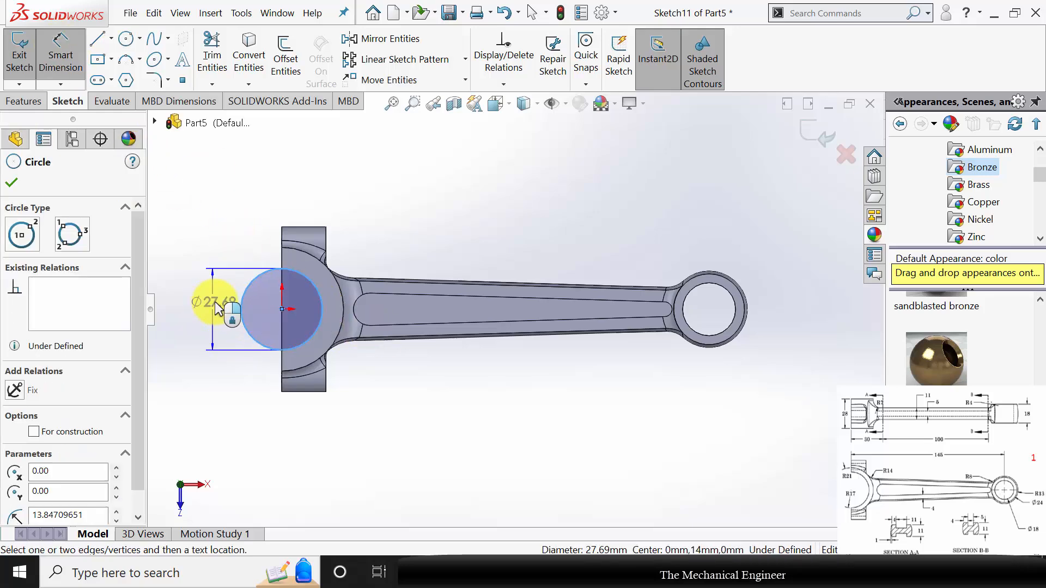
pyautogui.click(220, 308)
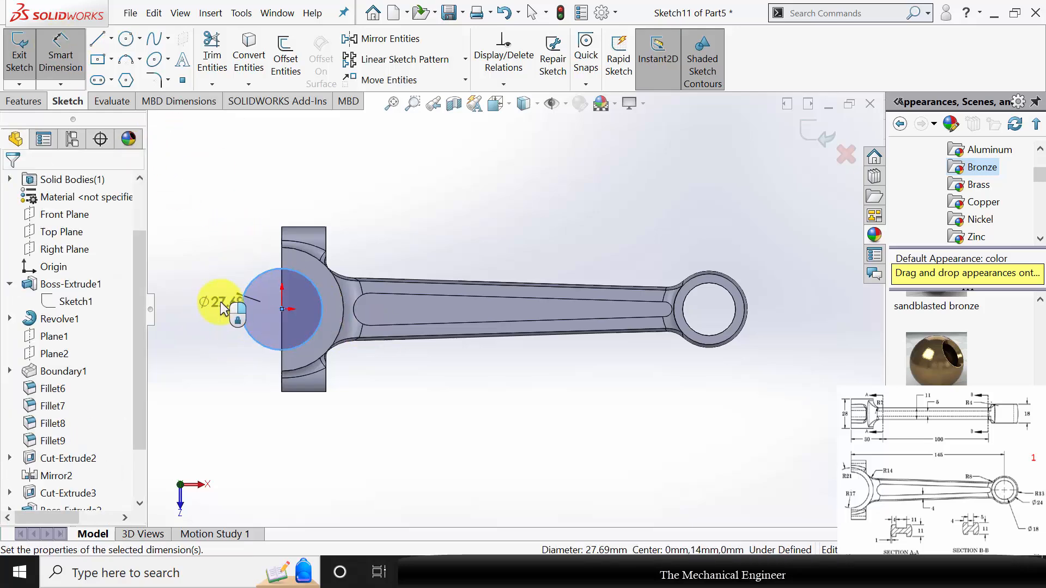
pyautogui.write('17')
pyautogui.press('Return')
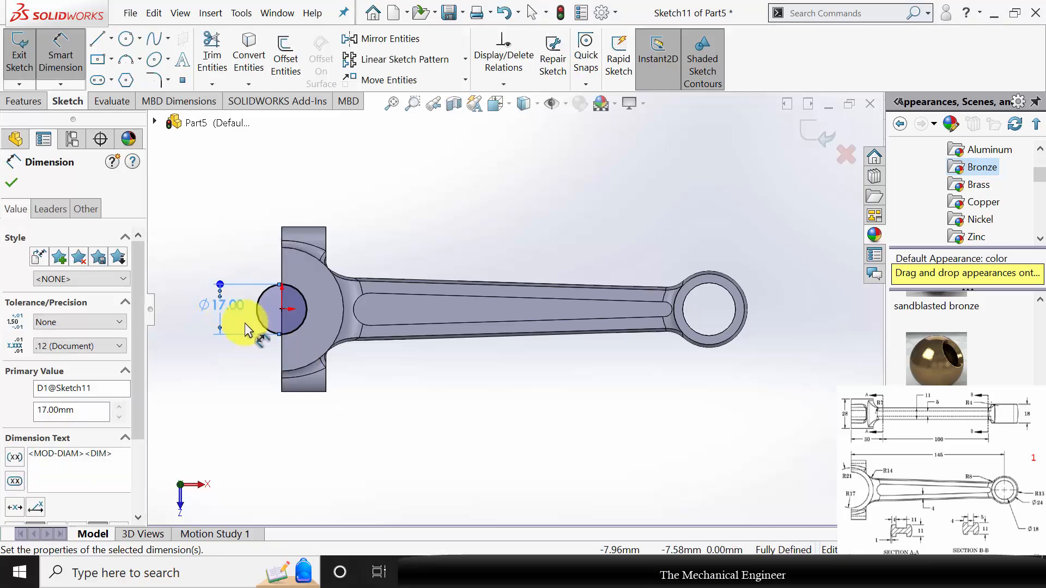
pyautogui.doubleClick(228, 306)
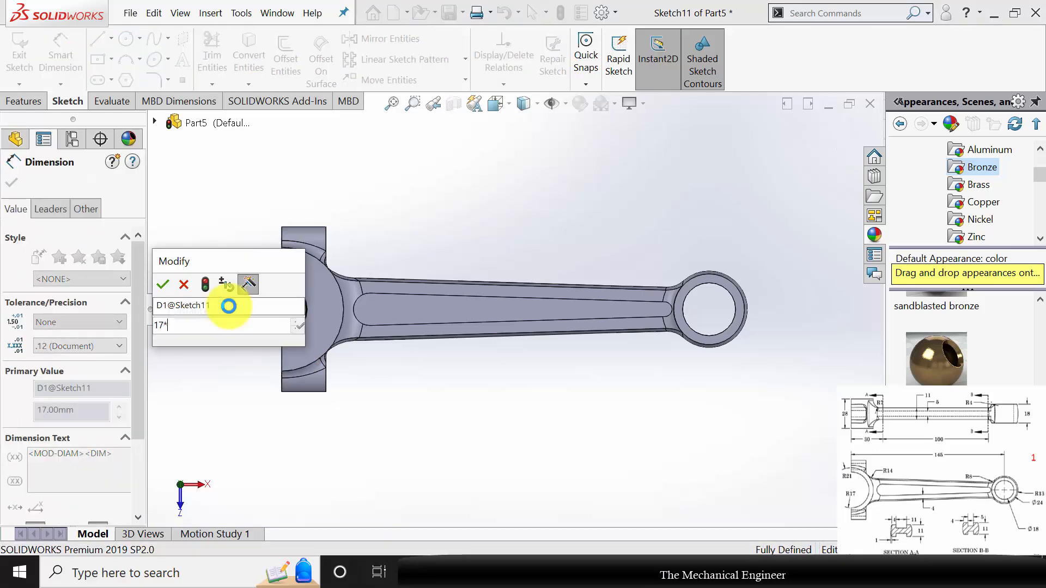
pyautogui.write('34')
pyautogui.press('Return')
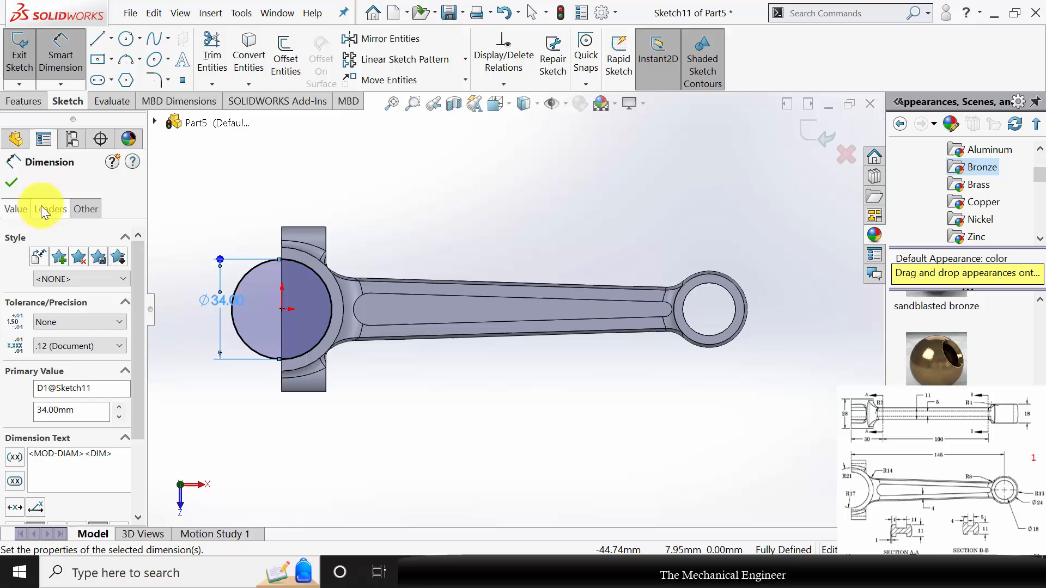
pyautogui.click(12, 183)
# Extrude-cut the 34 mm circle through all of the big end to form the bearing recess.
pyautogui.click(24, 101)
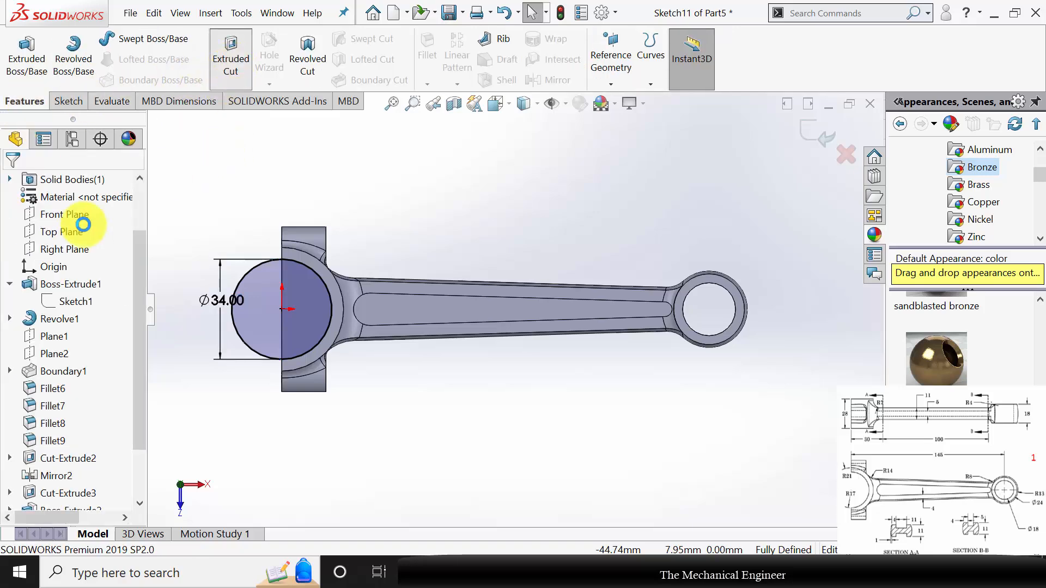
pyautogui.click(71, 270)
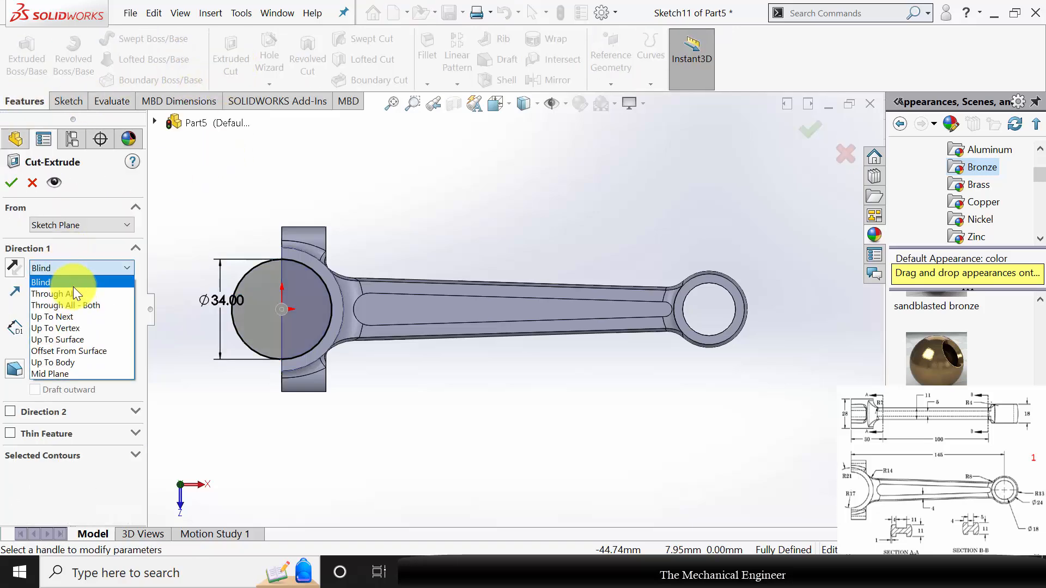
pyautogui.click(73, 286)
pyautogui.click(12, 183)
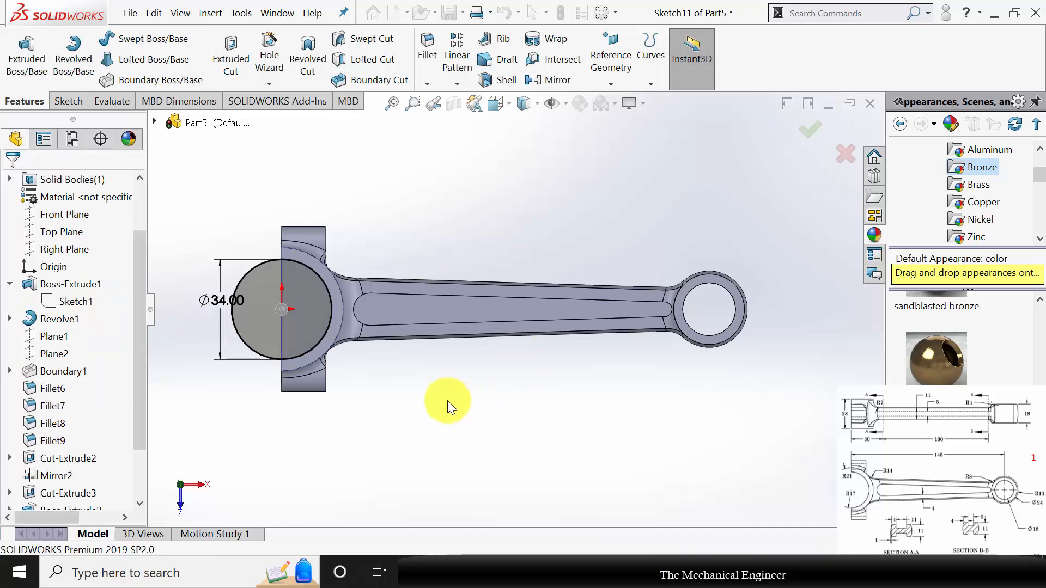
pyautogui.moveTo(429, 390); pyautogui.dragTo(472, 362, button='middle')
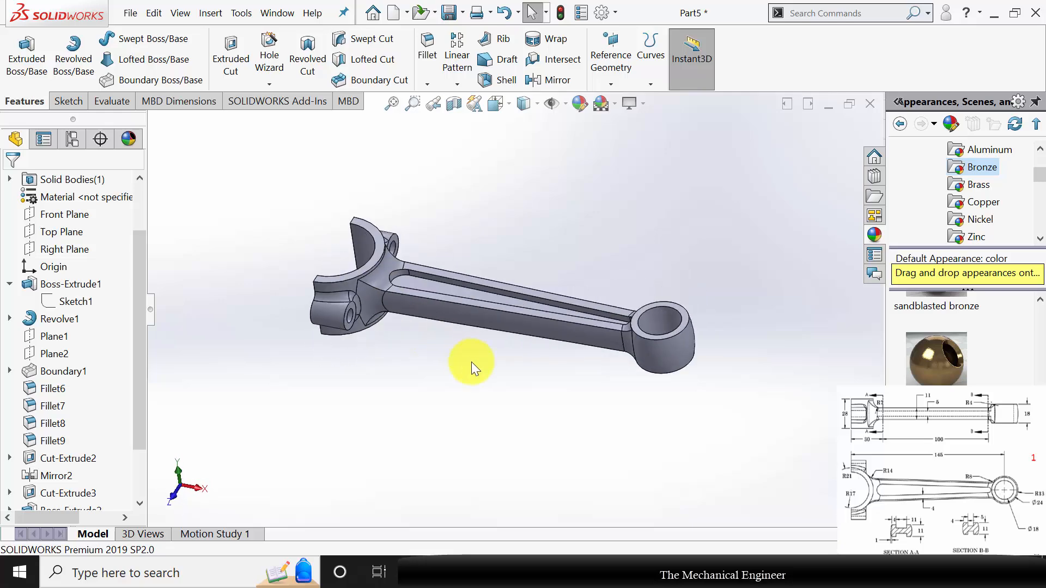
# Save the part in the Connecting Rod folder under the file name 1.
pyautogui.click(462, 12)
pyautogui.click(478, 53)
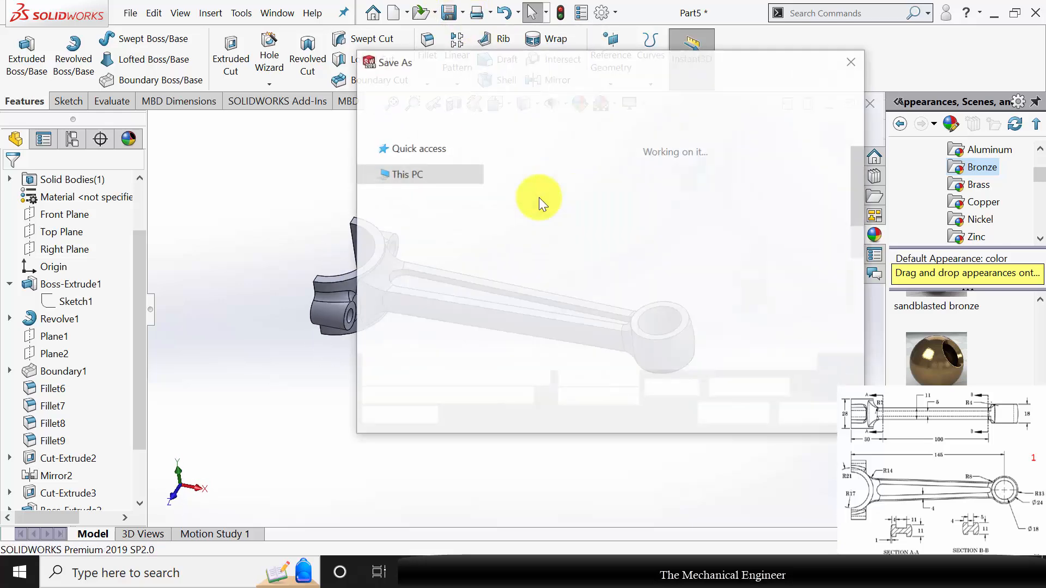
pyautogui.click(497, 295)
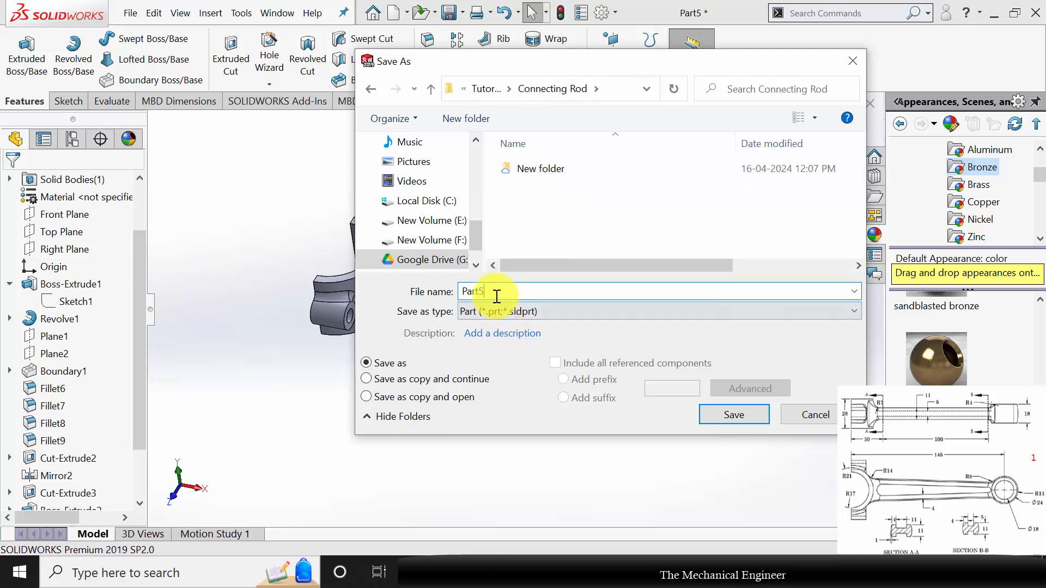
pyautogui.write('1')
pyautogui.press('Return')
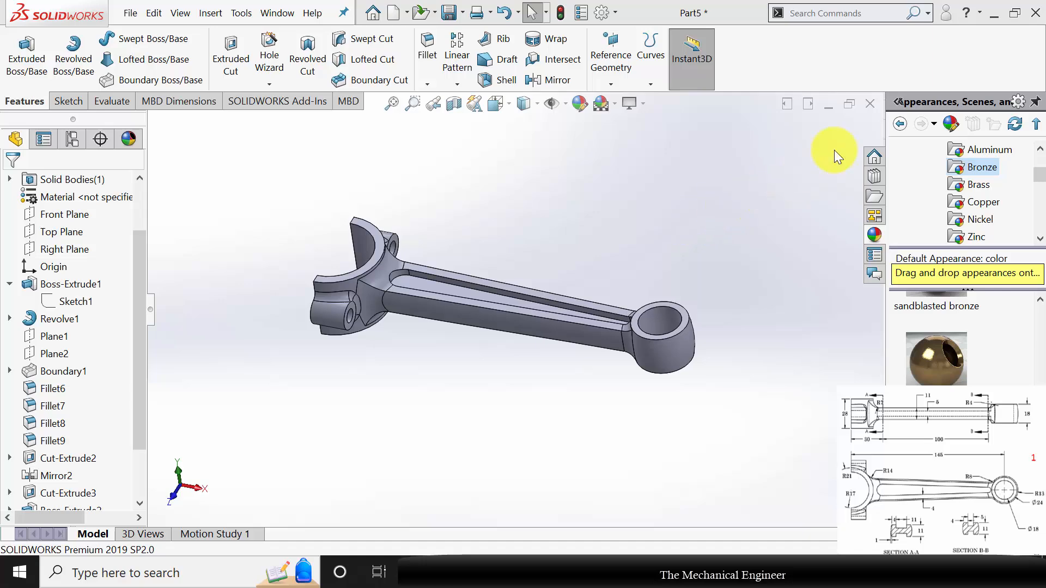
# Close the finished rod and create a new part document.
pyautogui.click(870, 103)
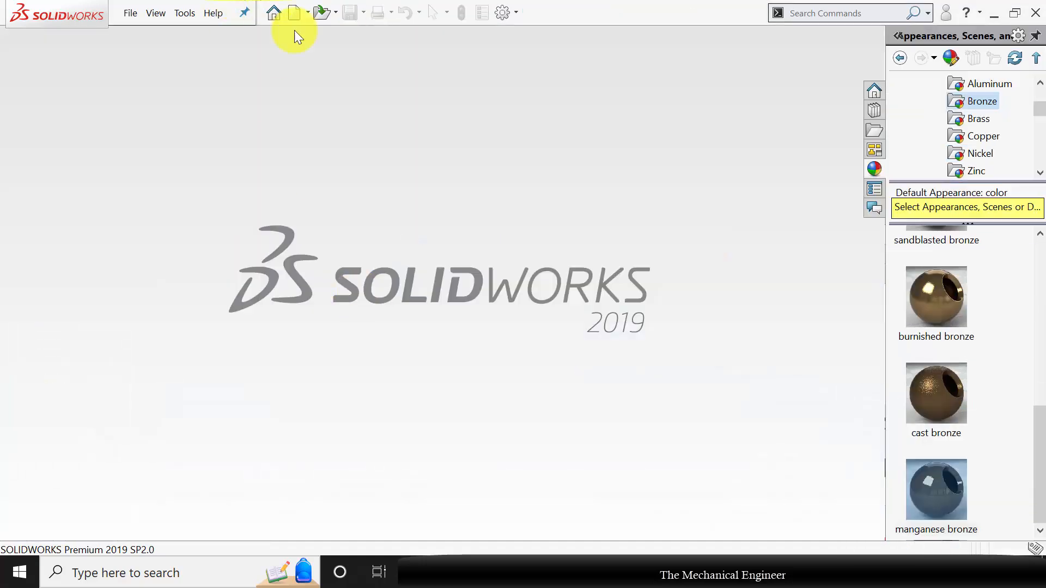
pyautogui.click(294, 14)
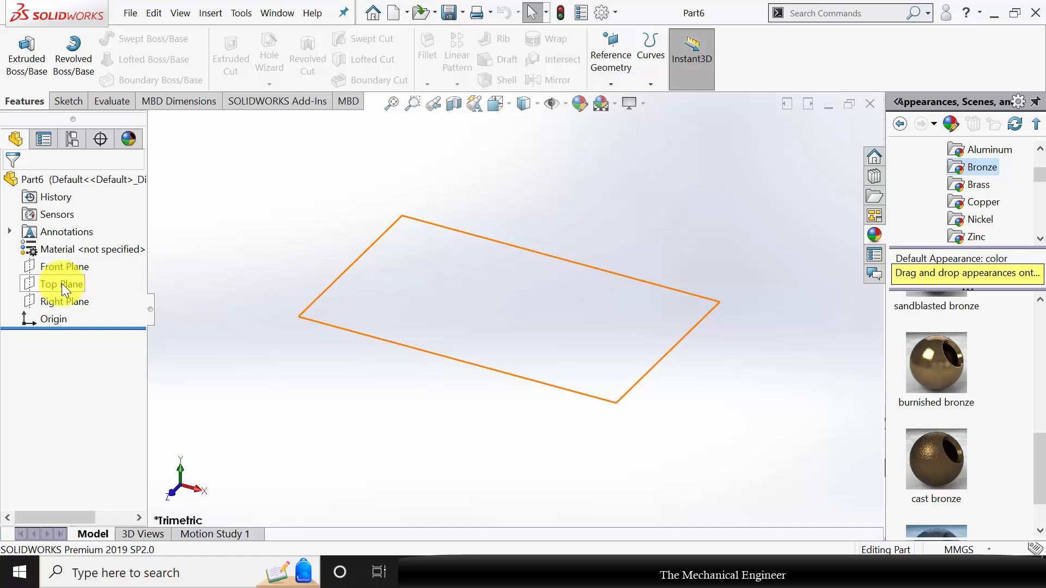
# Start a sketch on the Front Plane and draw a corner rectangle just to the left of the origin.
pyautogui.click(61, 267)
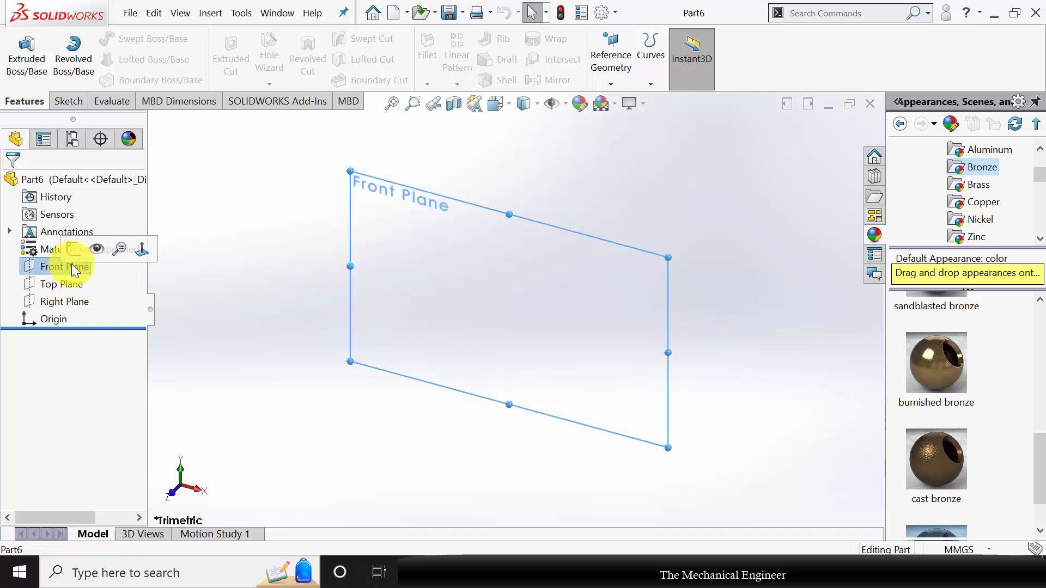
pyautogui.click(74, 252)
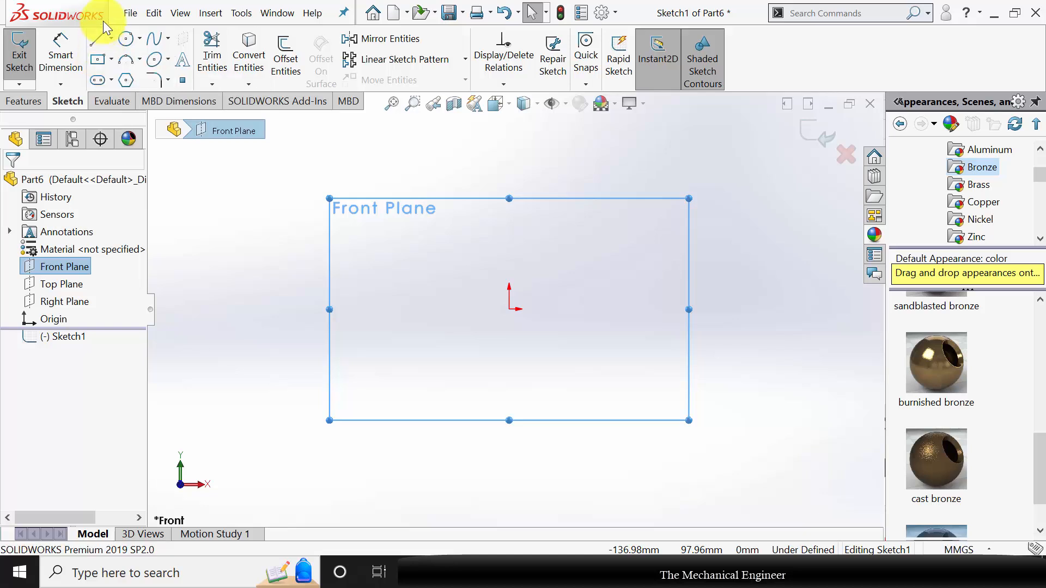
pyautogui.click(100, 60)
pyautogui.click(110, 59)
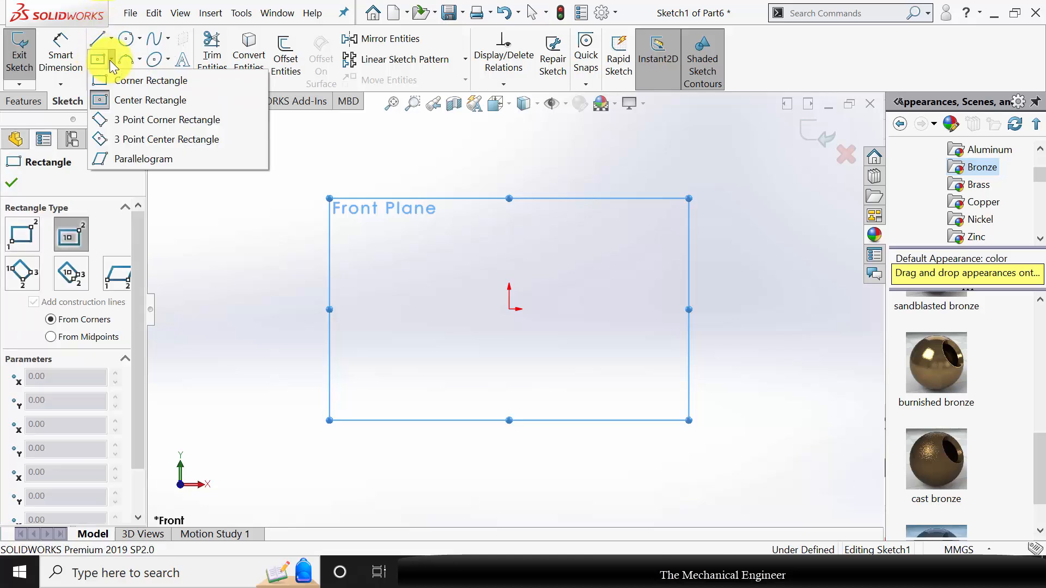
pyautogui.click(112, 81)
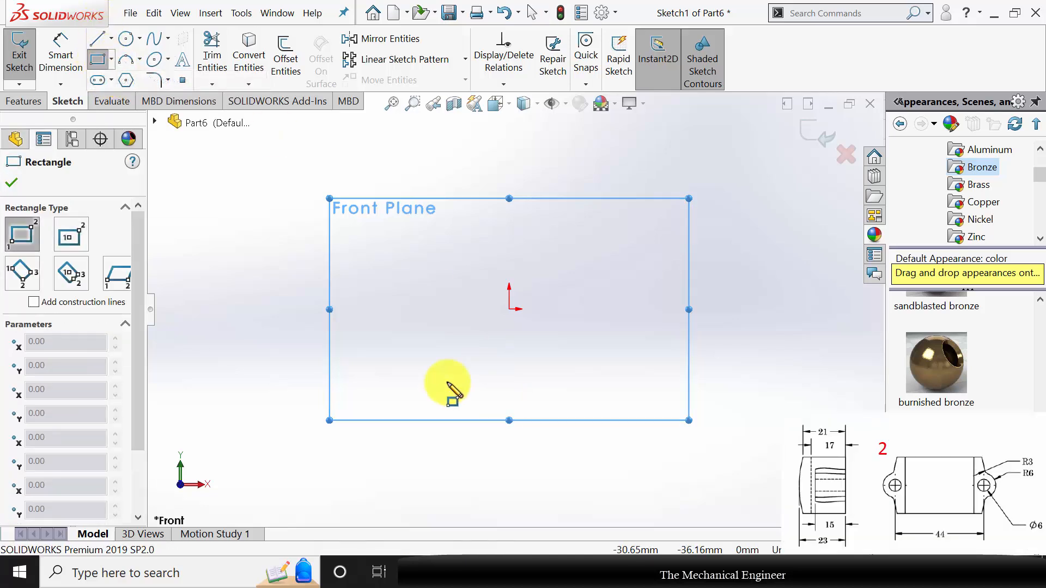
pyautogui.click(508, 384)
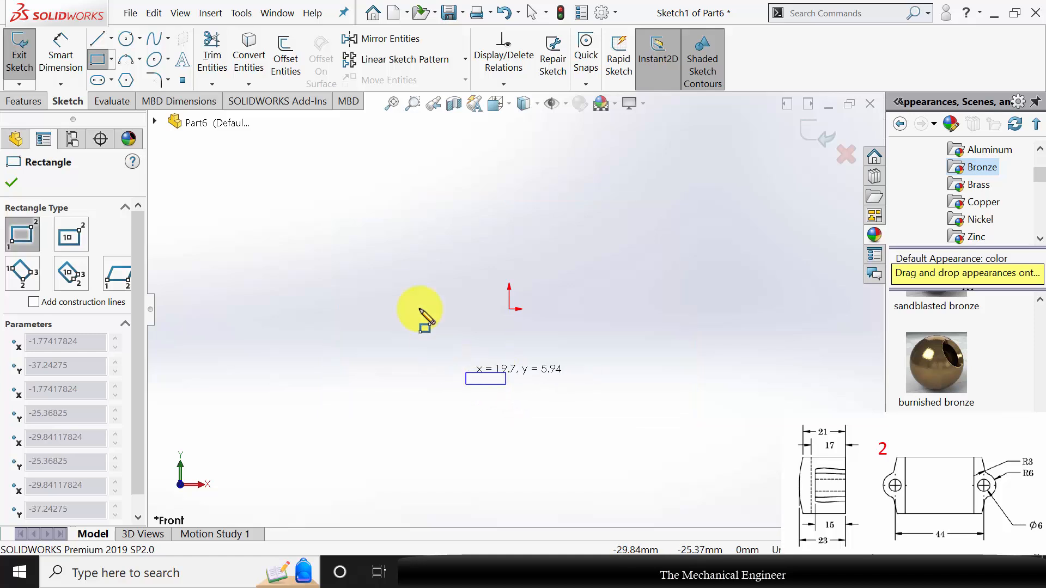
pyautogui.click(387, 244)
pyautogui.press('Escape')
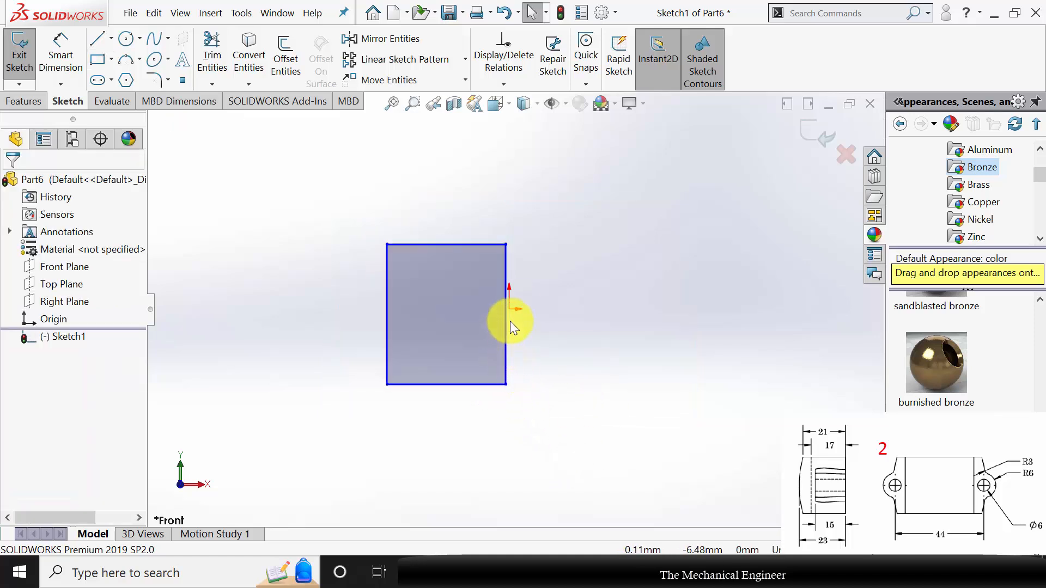
# Add a Midpoint relation between the rectangle's right vertical edge and the origin.
pyautogui.click(508, 309)
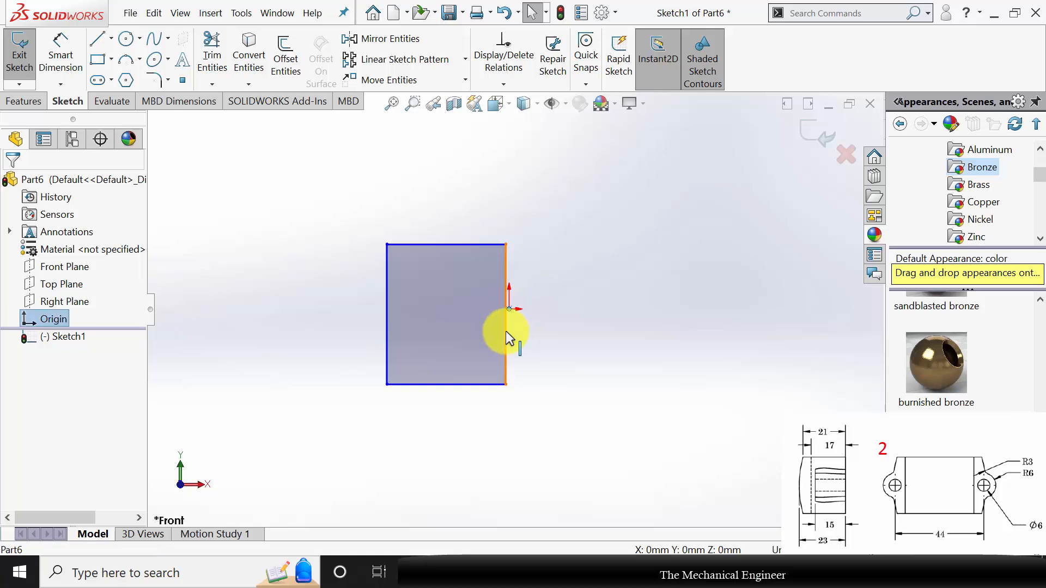
pyautogui.keyDown('ctrl'); pyautogui.click(505, 331); pyautogui.keyUp('ctrl')
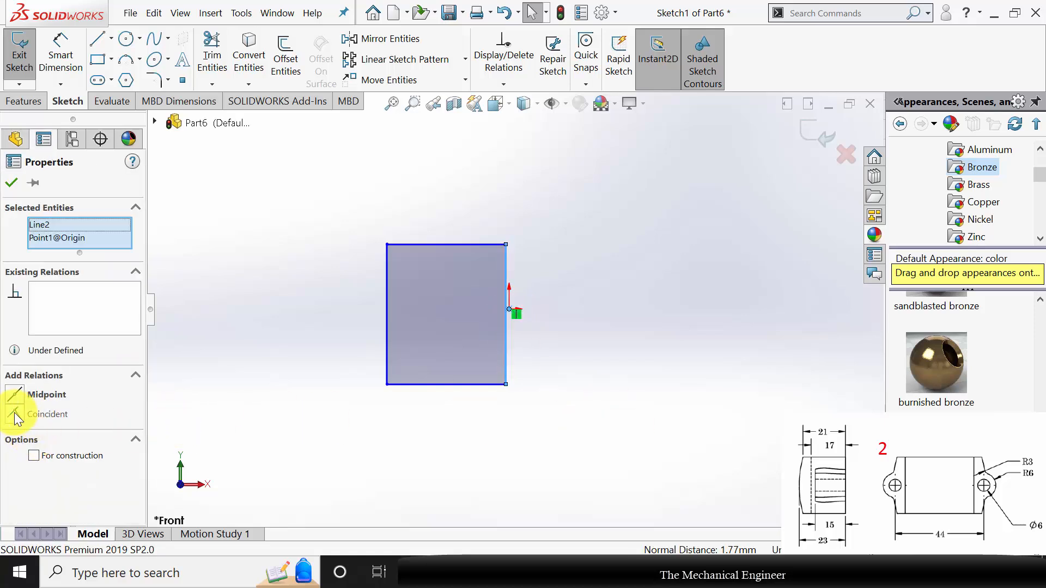
pyautogui.click(15, 394)
pyautogui.click(511, 434)
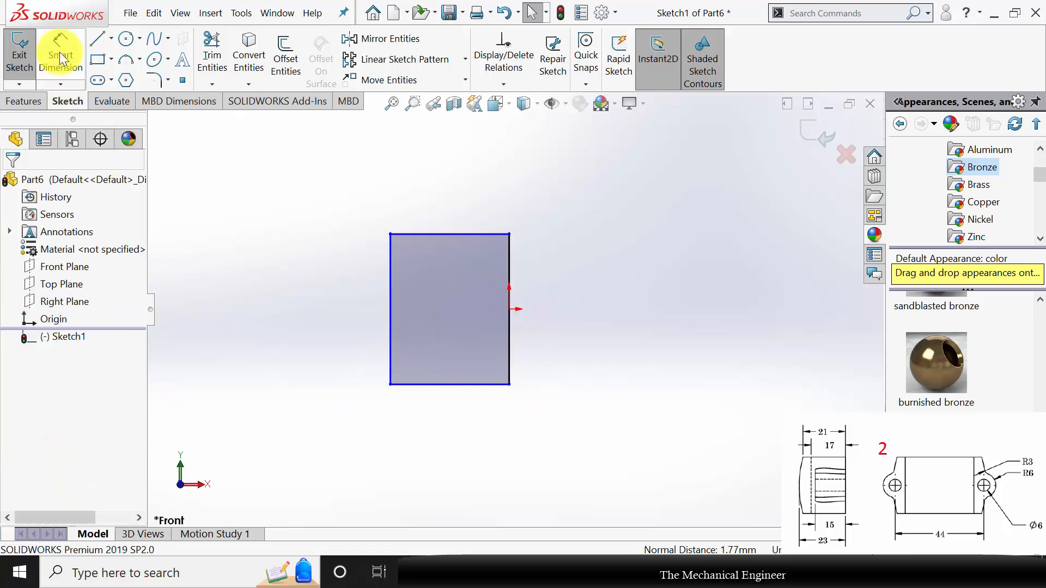
# Draw a three-point arc between the ends of the rectangle's left edge, bulging slightly outward to the left.
pyautogui.click(127, 58)
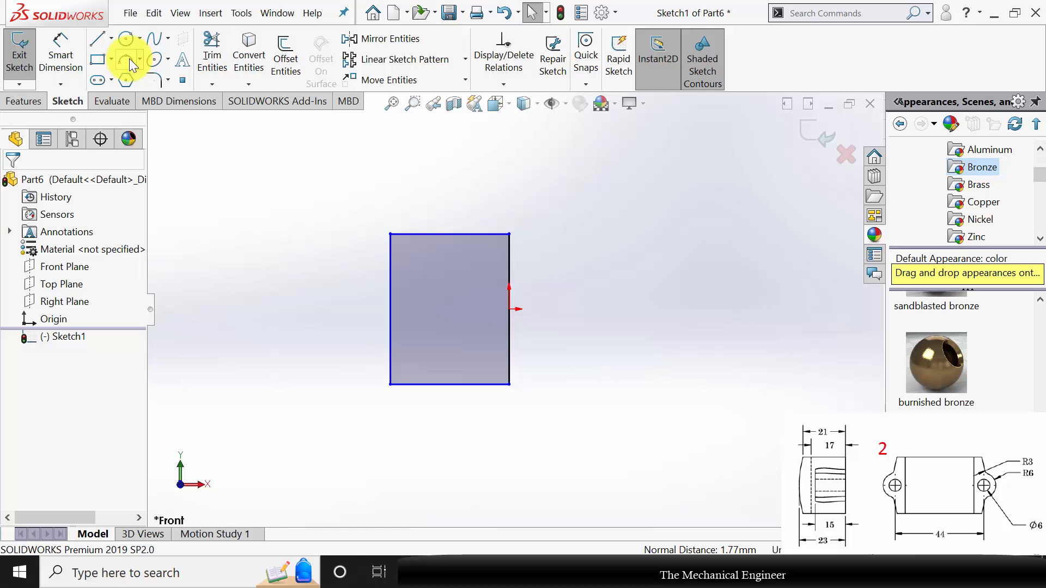
pyautogui.click(389, 235)
pyautogui.click(390, 384)
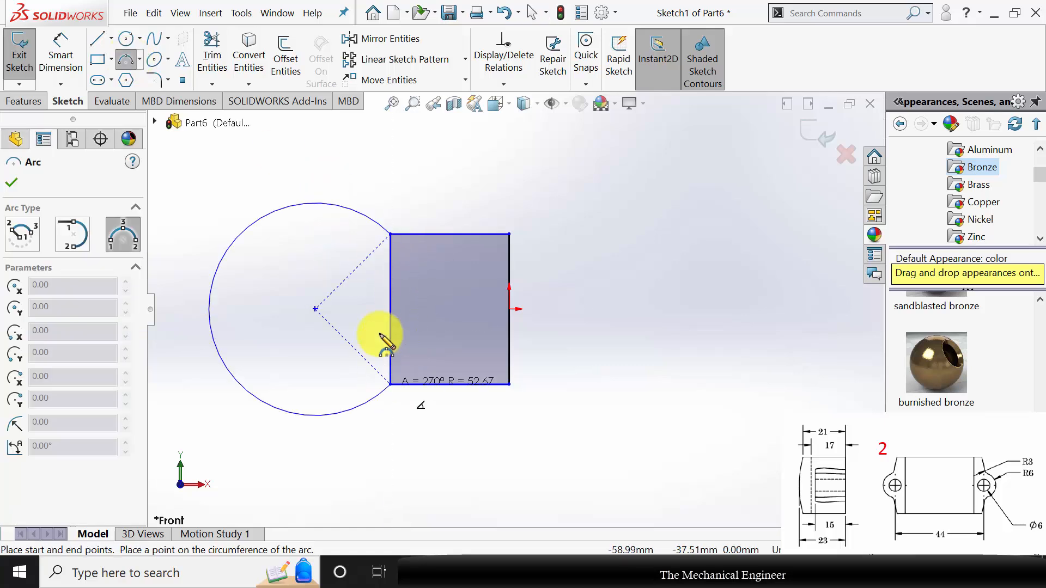
pyautogui.click(383, 325)
pyautogui.press('Escape')
# Dimension the rectangle's right vertical edge to 28 mm.
pyautogui.click(60, 49)
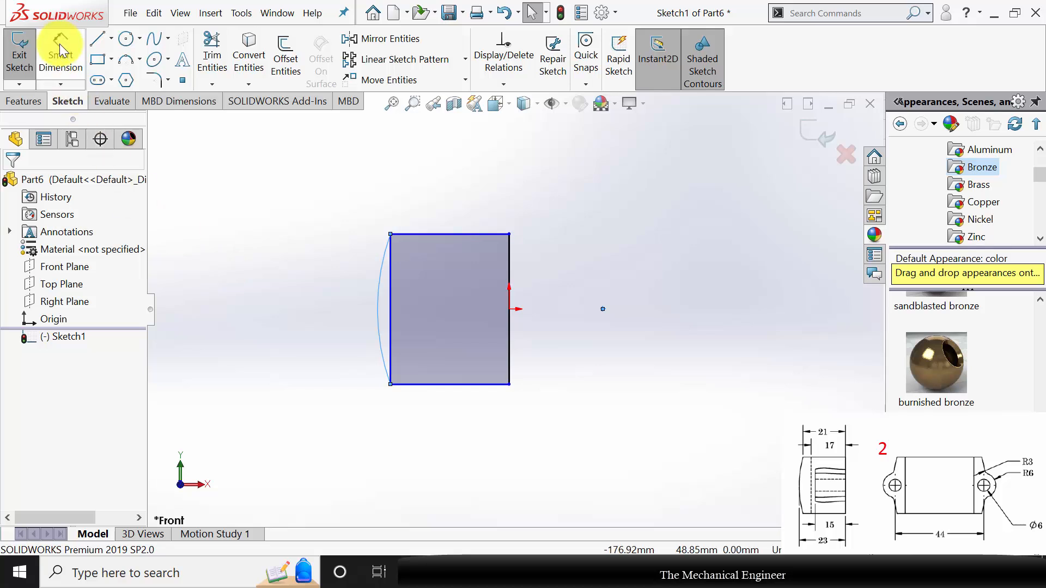
pyautogui.click(508, 339)
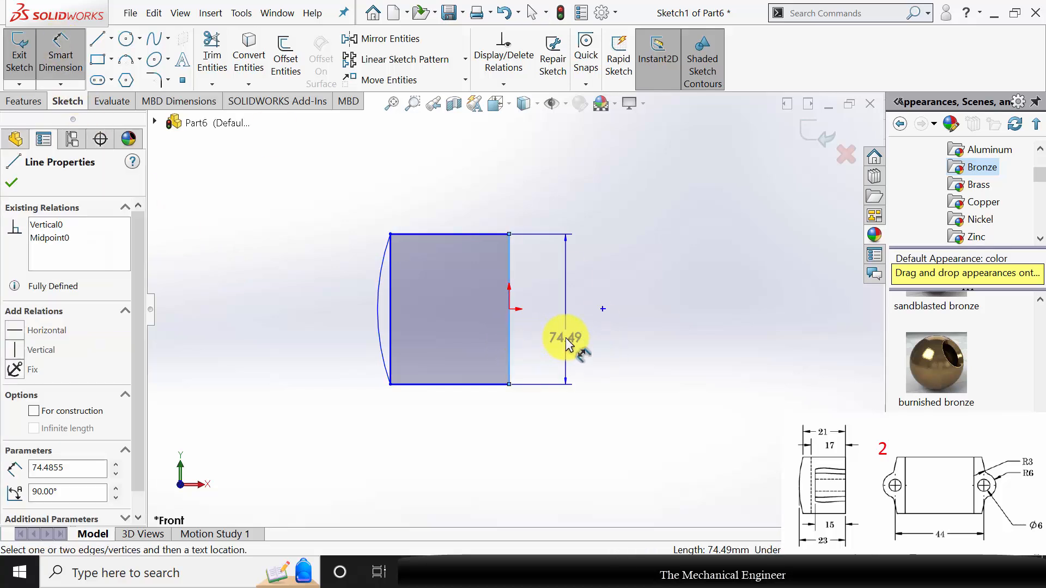
pyautogui.click(566, 338)
pyautogui.write('28')
pyautogui.press('Return')
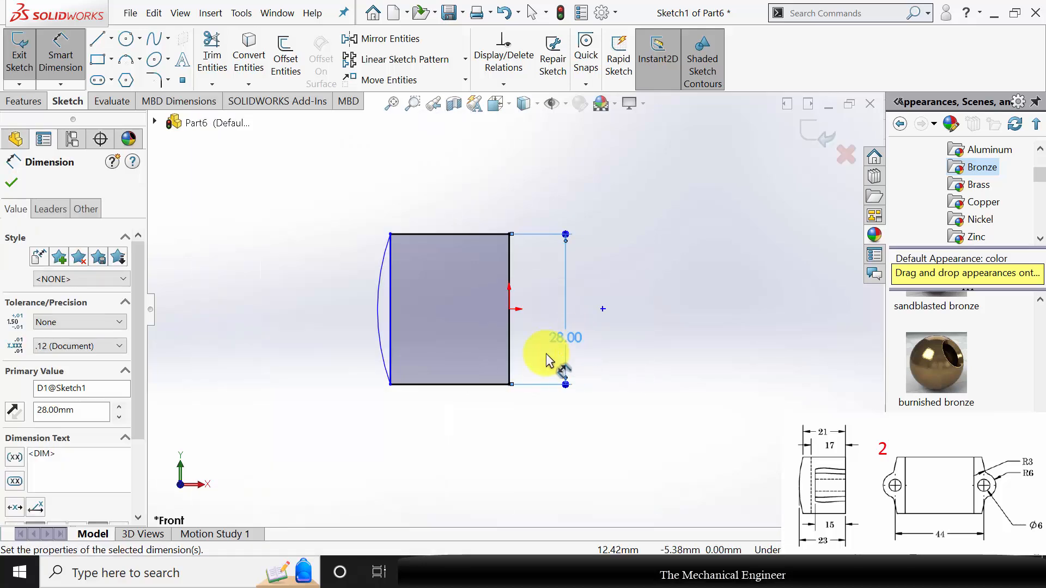
# Dimension the distance from the arc to the right edge as 23 mm and the rectangle's lower edge as 21 mm.
pyautogui.click(384, 322)
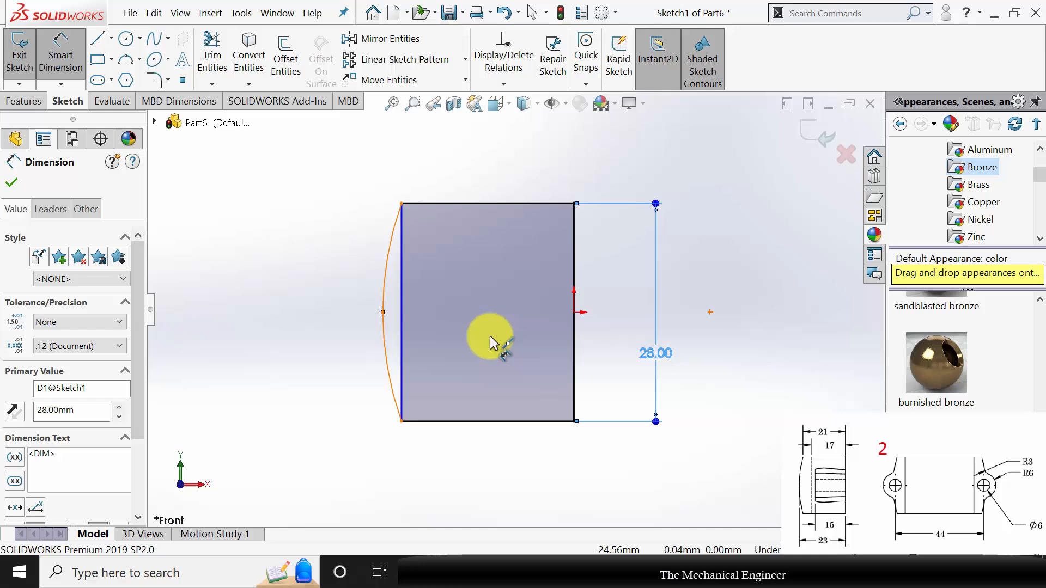
pyautogui.click(574, 338)
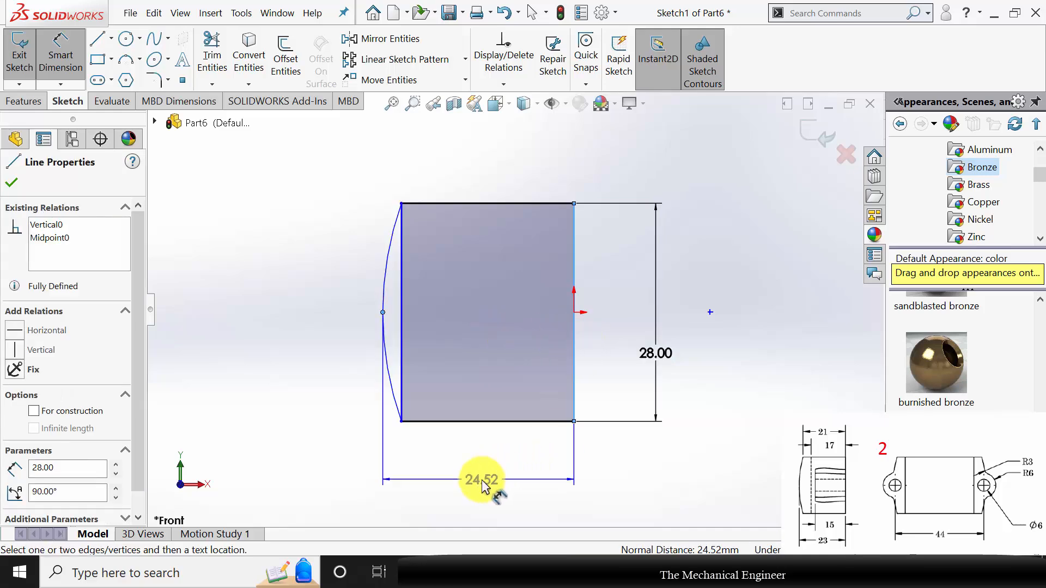
pyautogui.click(482, 484)
pyautogui.write('23')
pyautogui.press('Return')
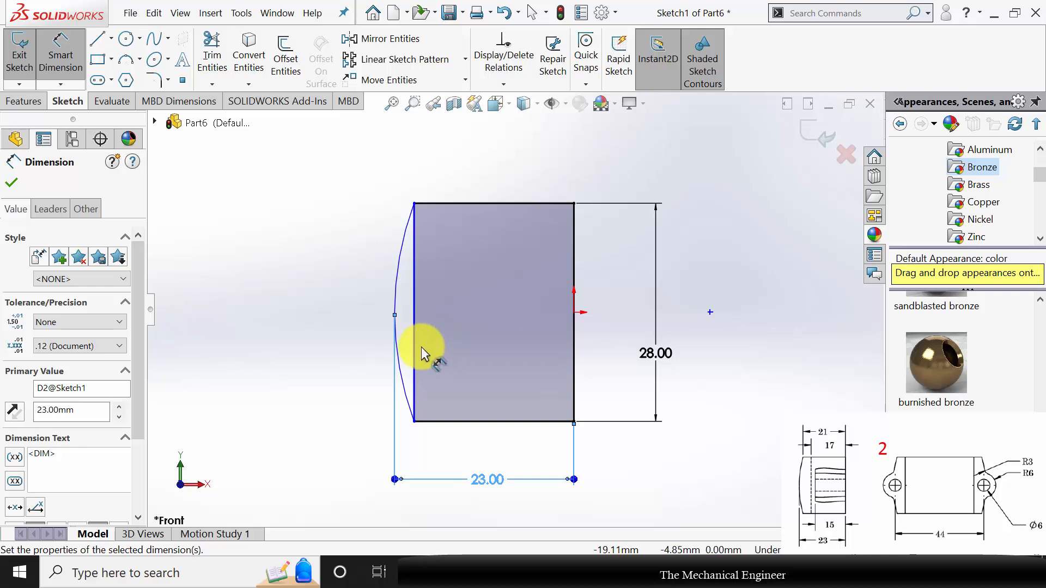
pyautogui.click(463, 421)
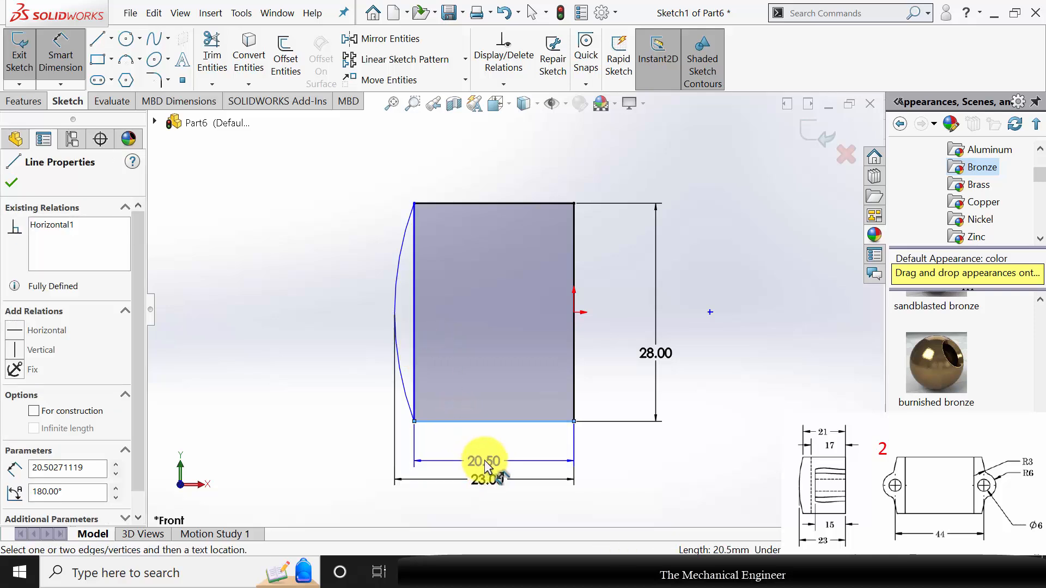
pyautogui.click(568, 462)
pyautogui.write('21')
pyautogui.press('Return')
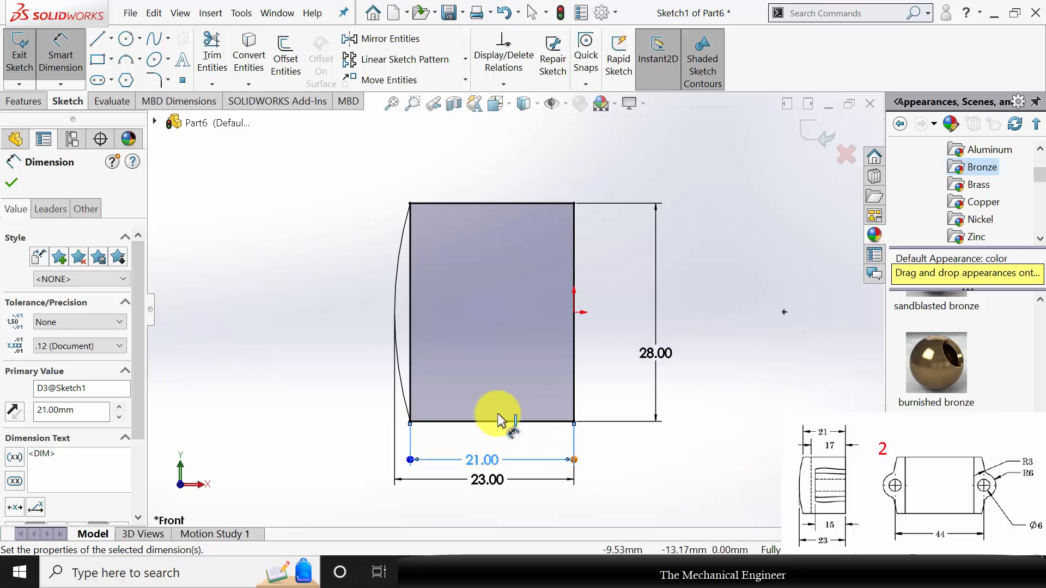
# Convert the rectangle's left vertical edge into a construction line.
pyautogui.press('Escape')
pyautogui.click(411, 321)
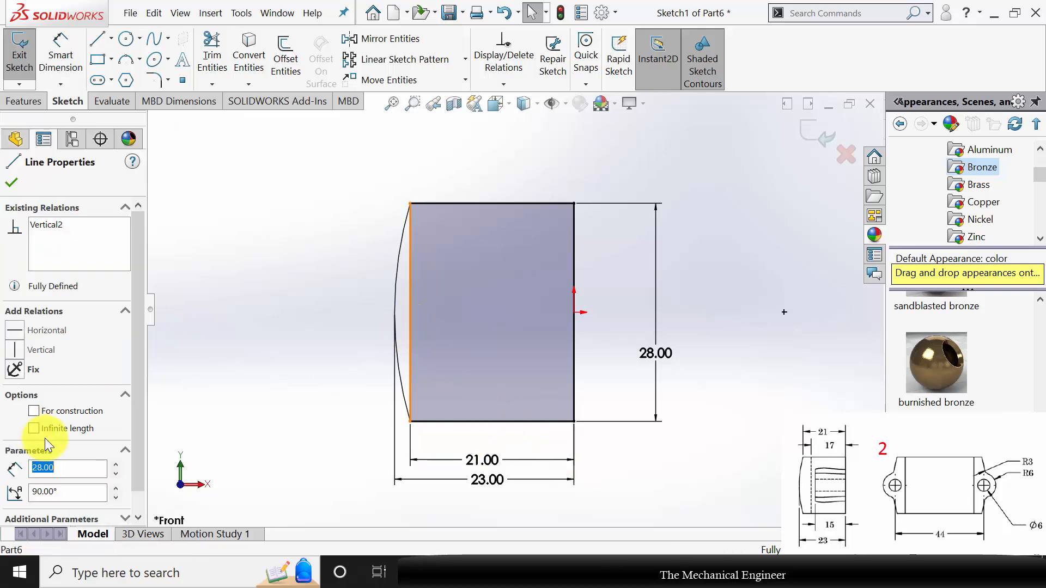
pyautogui.click(44, 410)
pyautogui.click(20, 184)
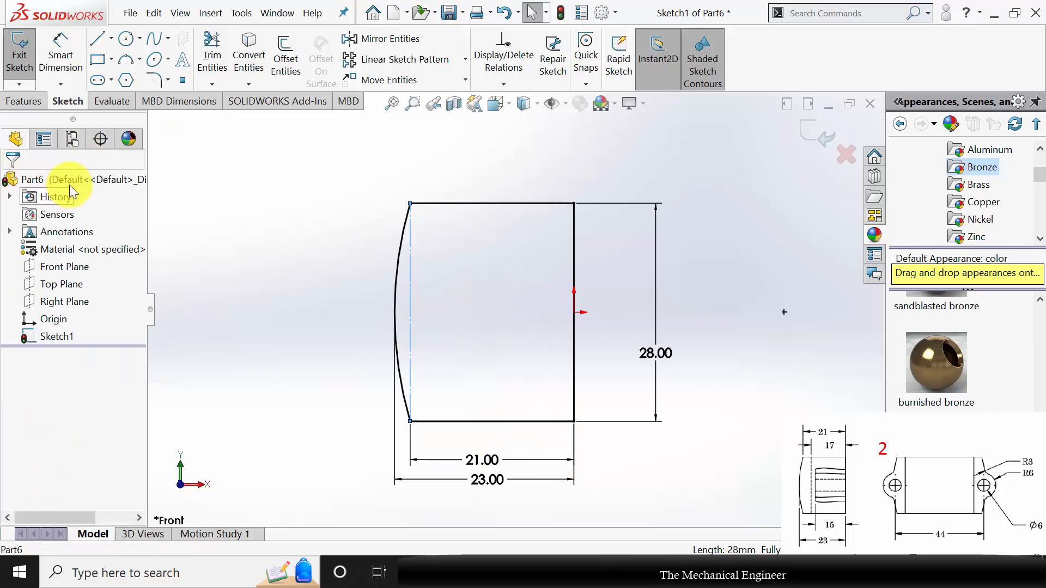
# Revolve the profile about its right vertical edge, 90 degrees in each of two directions.
pyautogui.click(22, 101)
pyautogui.click(80, 63)
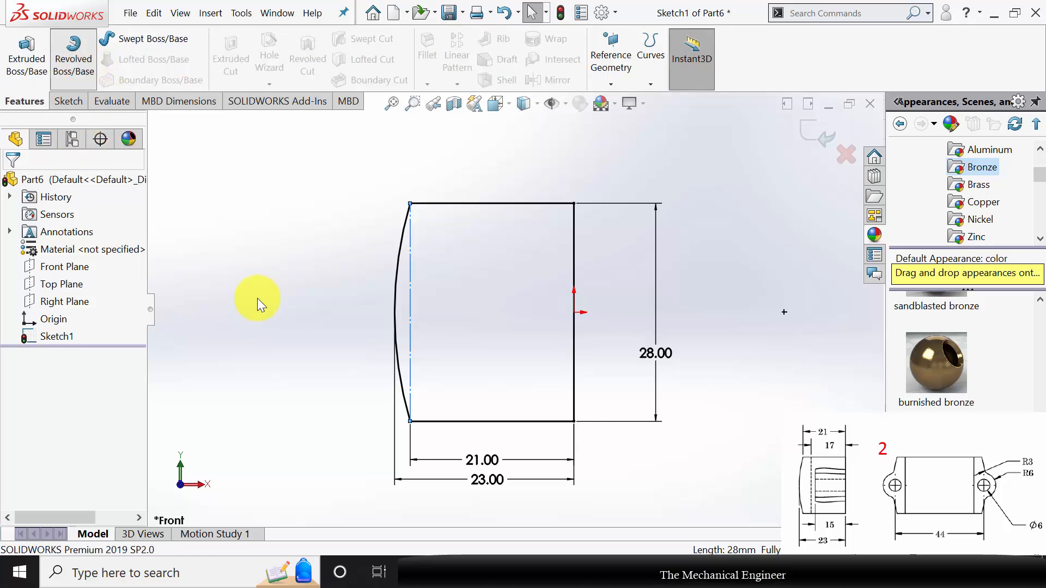
pyautogui.click(549, 316)
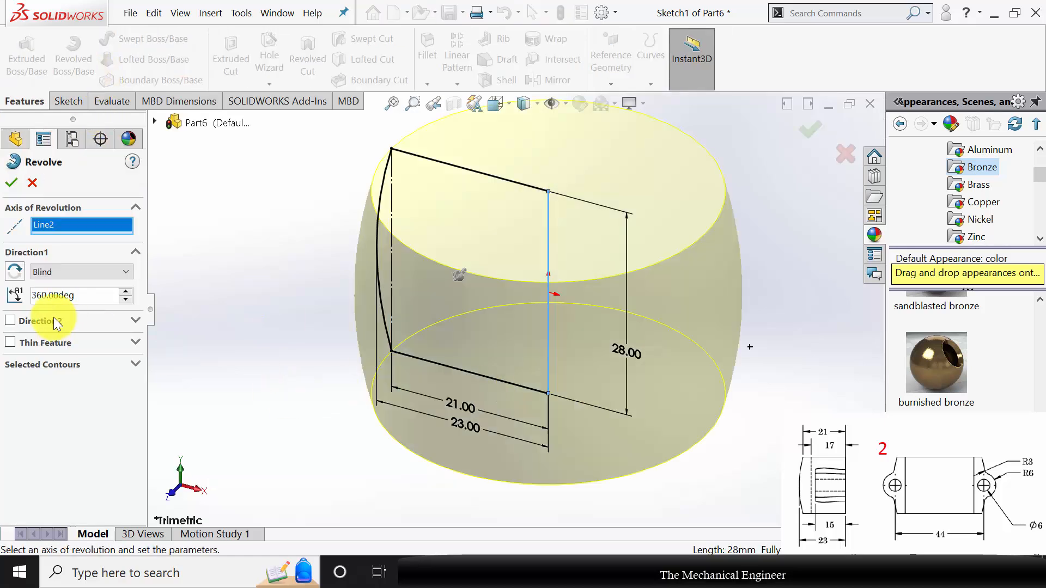
pyautogui.moveTo(87, 299); pyautogui.dragTo(28, 288)
pyautogui.write('90')
pyautogui.press('Return')
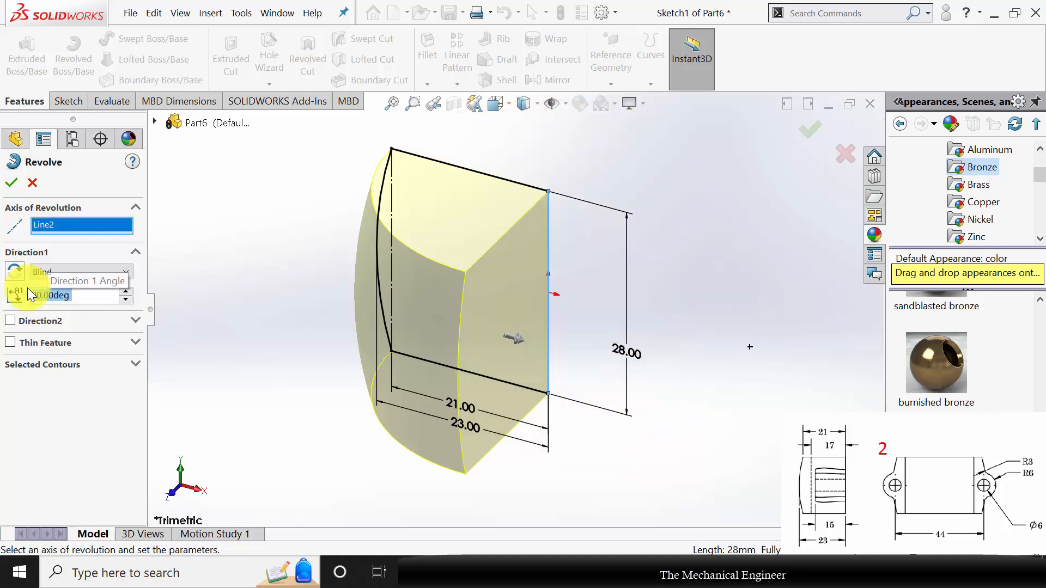
pyautogui.click(10, 320)
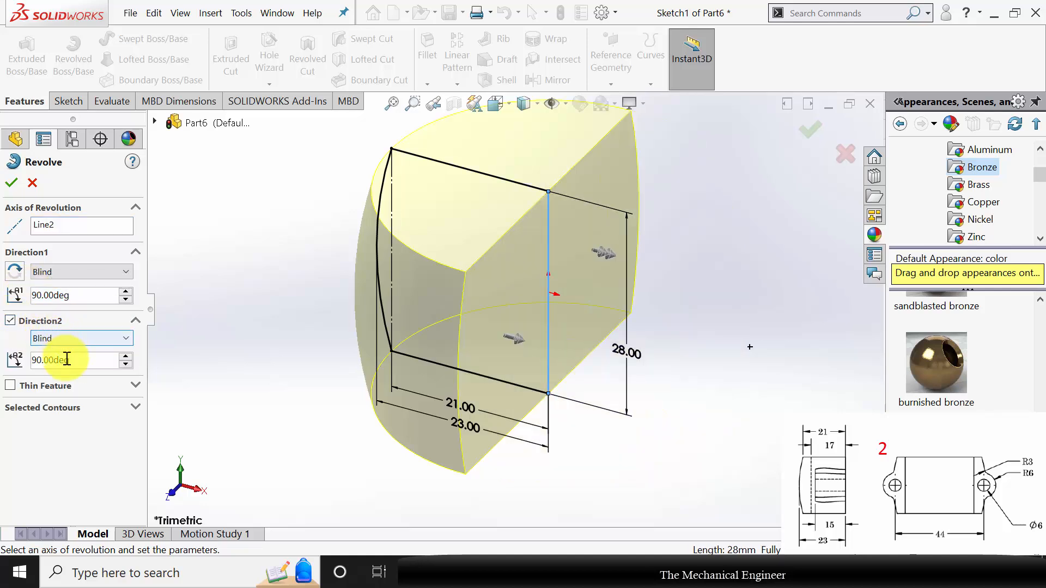
pyautogui.click(15, 185)
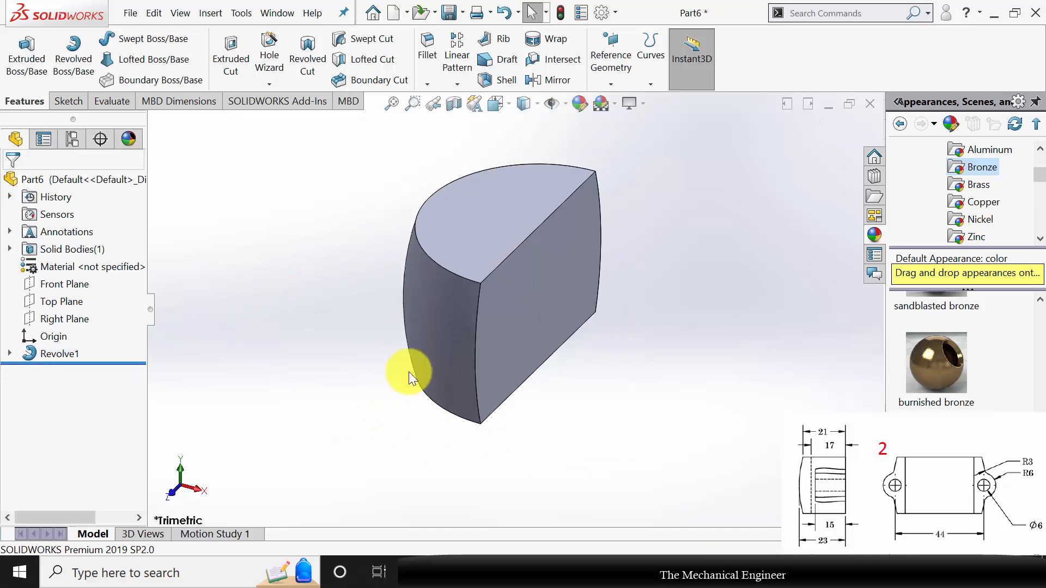
# Start a sketch on the half-round body's flat face and draw two circles about 12 mm in diameter, outside each curved side, level with the origin.
pyautogui.moveTo(408, 372); pyautogui.dragTo(500, 395, button='middle')
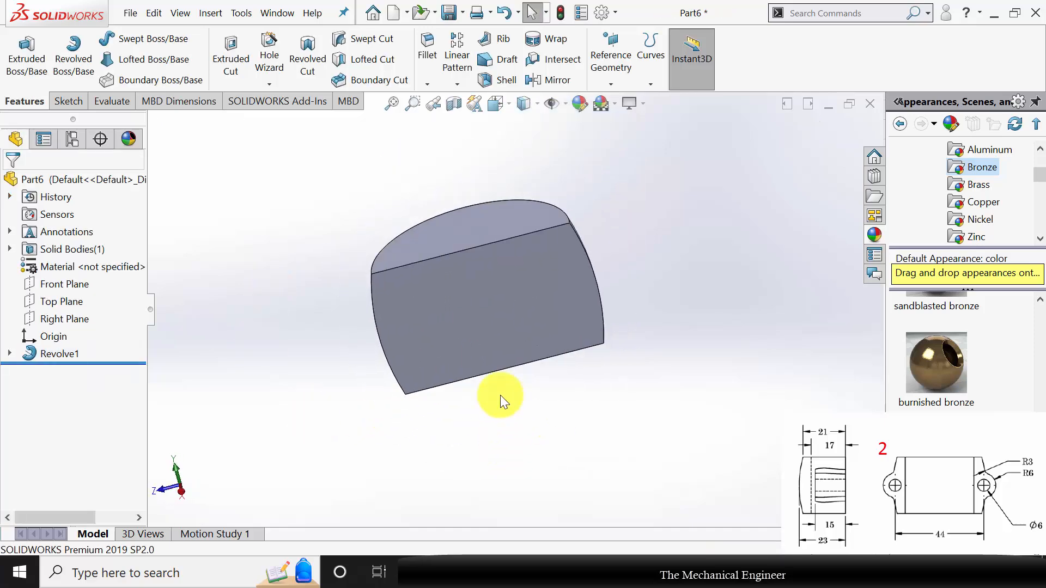
pyautogui.click(505, 304)
pyautogui.click(557, 266)
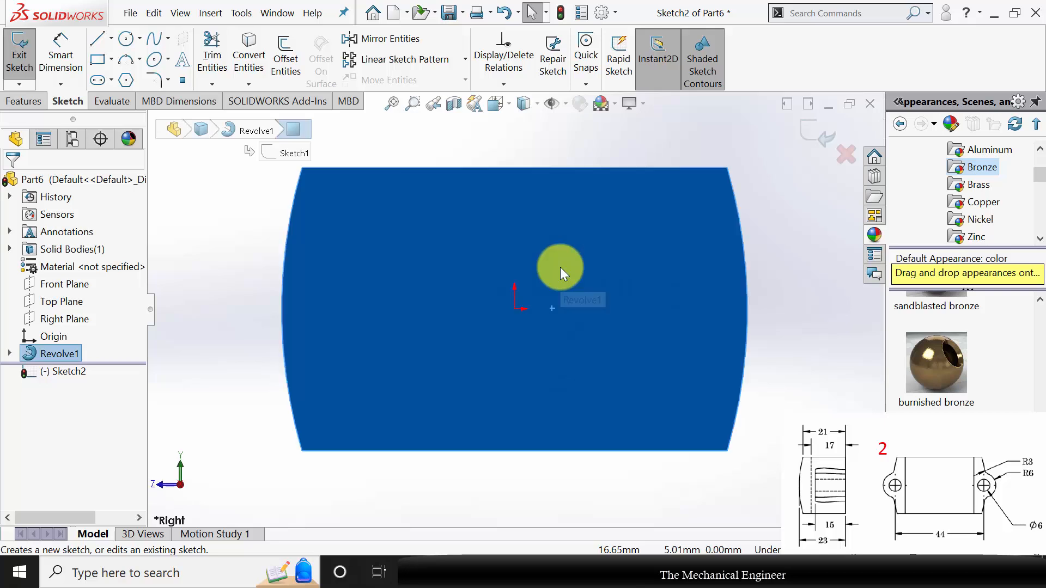
pyautogui.click(123, 41)
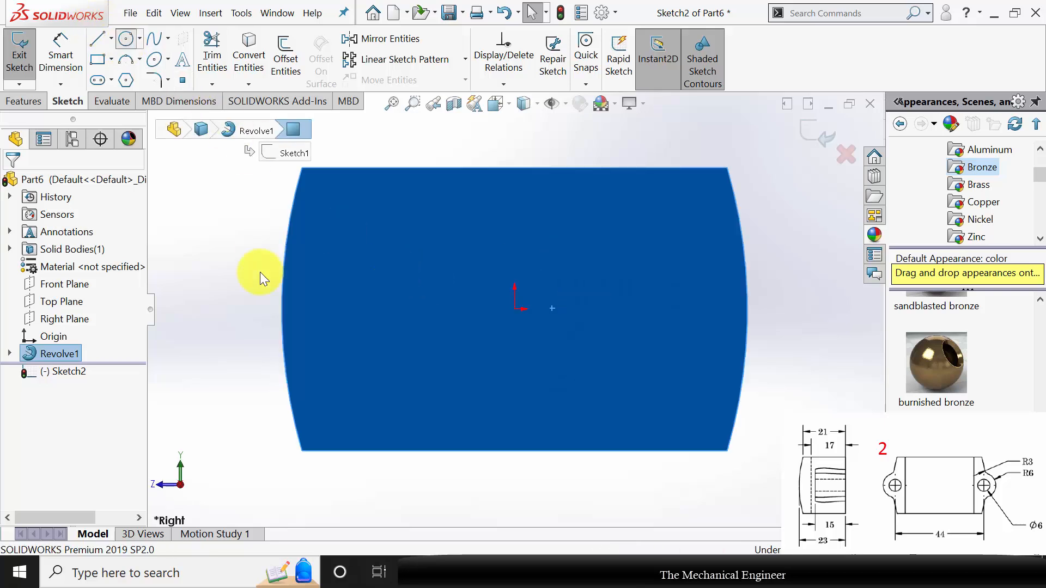
pyautogui.click(244, 309)
pyautogui.click(286, 353)
pyautogui.click(783, 309)
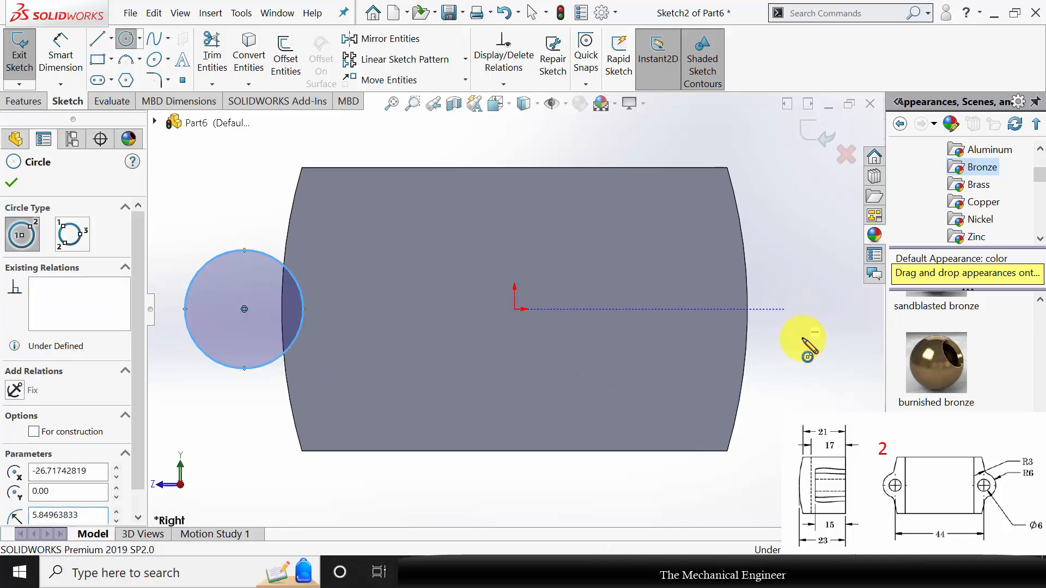
pyautogui.click(815, 360)
# Dimension both circles to a 12 mm diameter.
pyautogui.press('d')
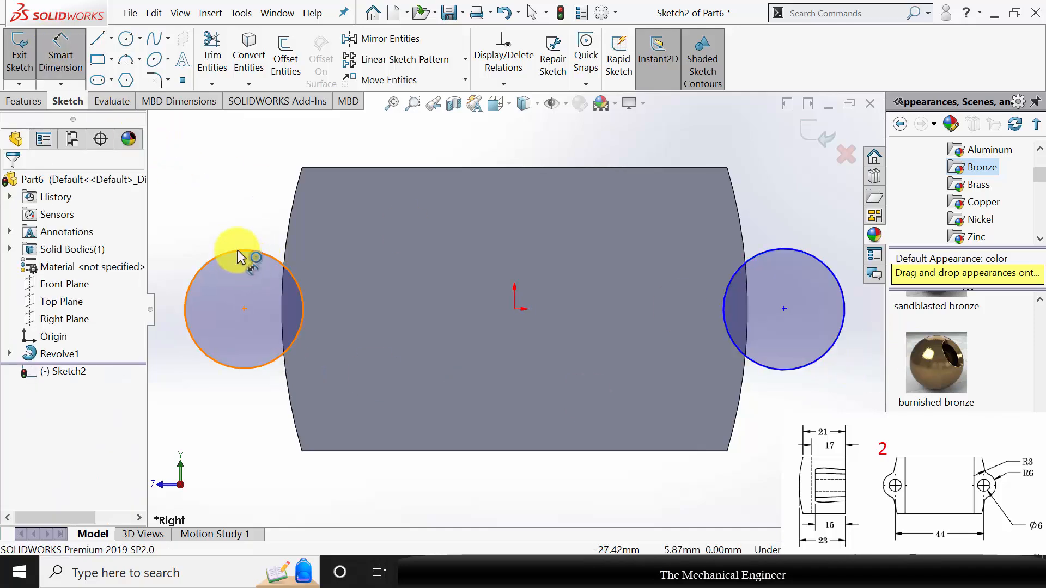
pyautogui.click(233, 252)
pyautogui.click(238, 195)
pyautogui.write('12')
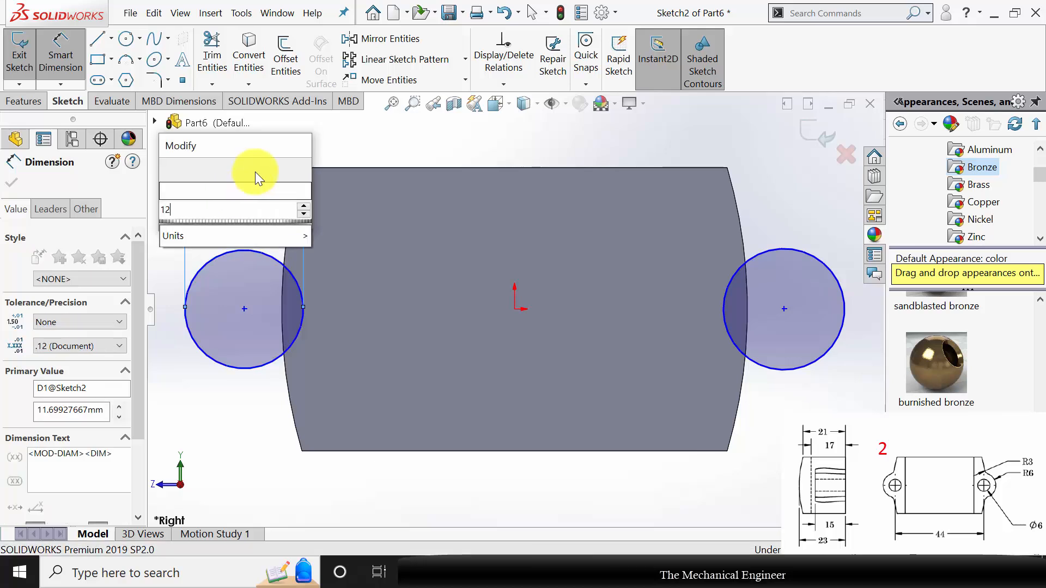
pyautogui.press('Return')
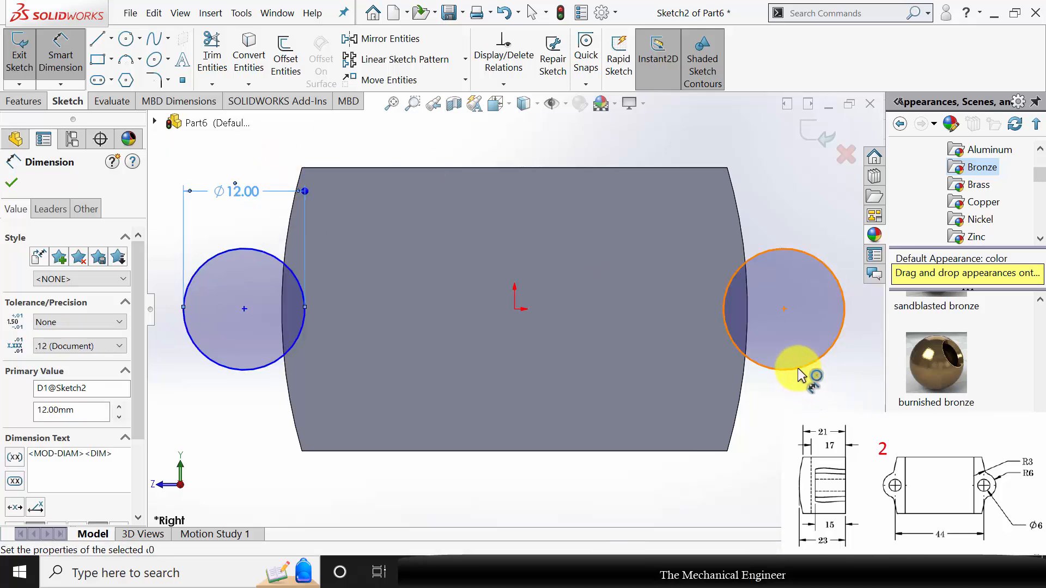
pyautogui.click(798, 368)
pyautogui.click(808, 417)
pyautogui.write('12')
pyautogui.press('Return')
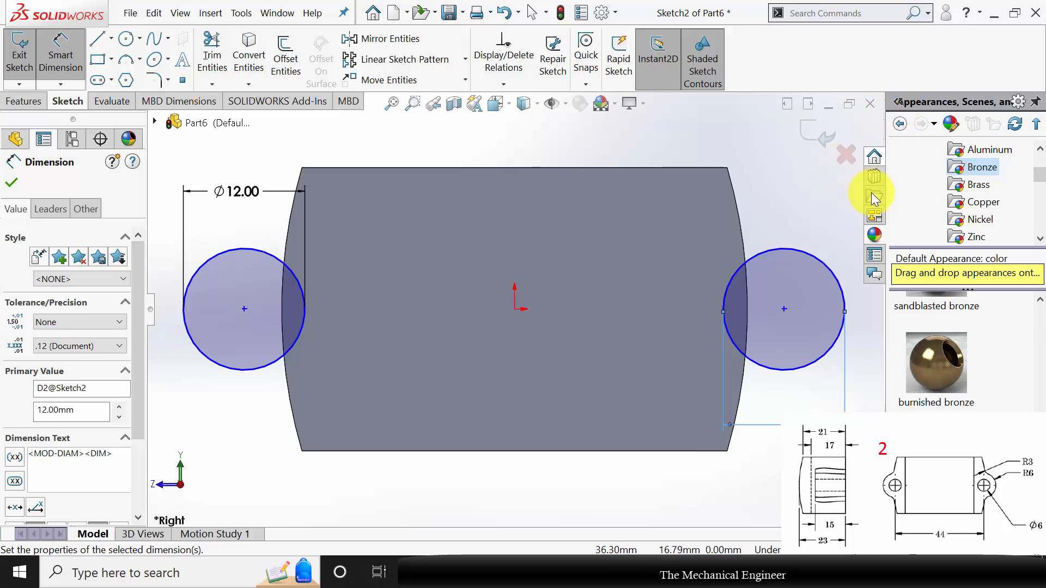
# Set the horizontal distance between the two circle centres to 44 mm.
pyautogui.click(244, 309)
pyautogui.click(783, 310)
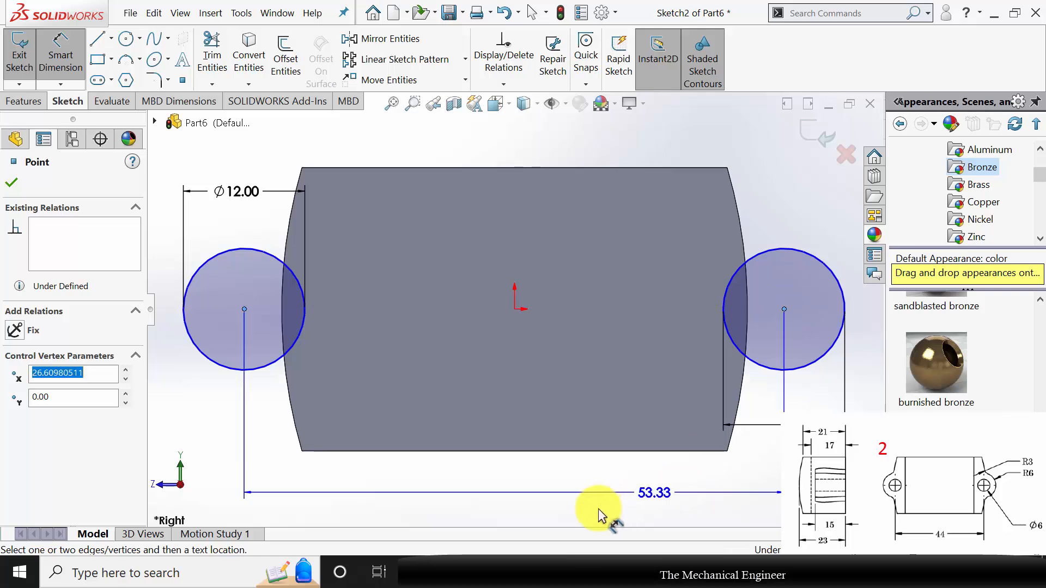
pyautogui.click(595, 497)
pyautogui.write('44')
pyautogui.press('Return')
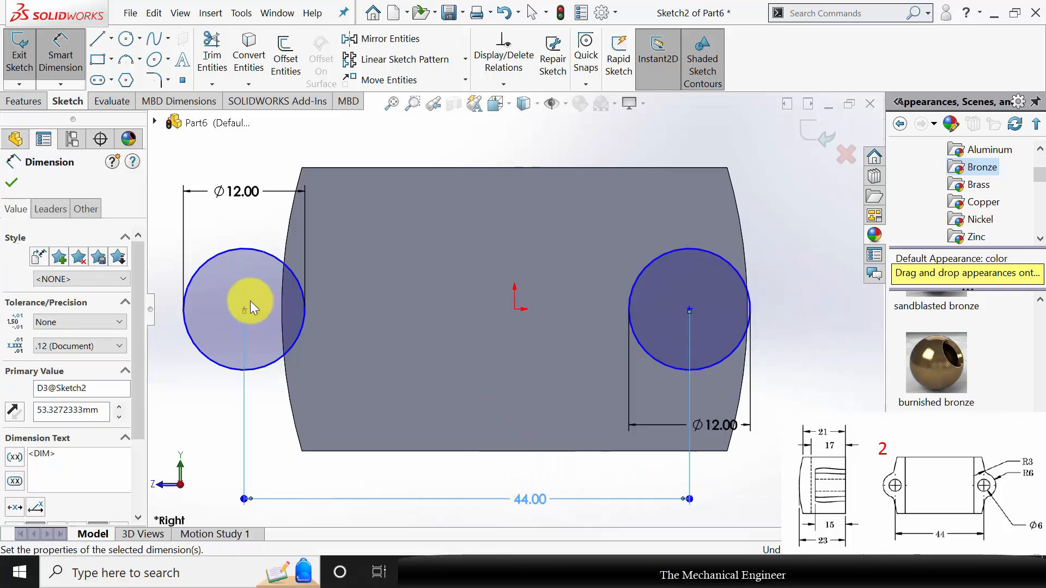
# Dimension the left circle's centre 22 mm horizontally from the origin.
pyautogui.click(244, 309)
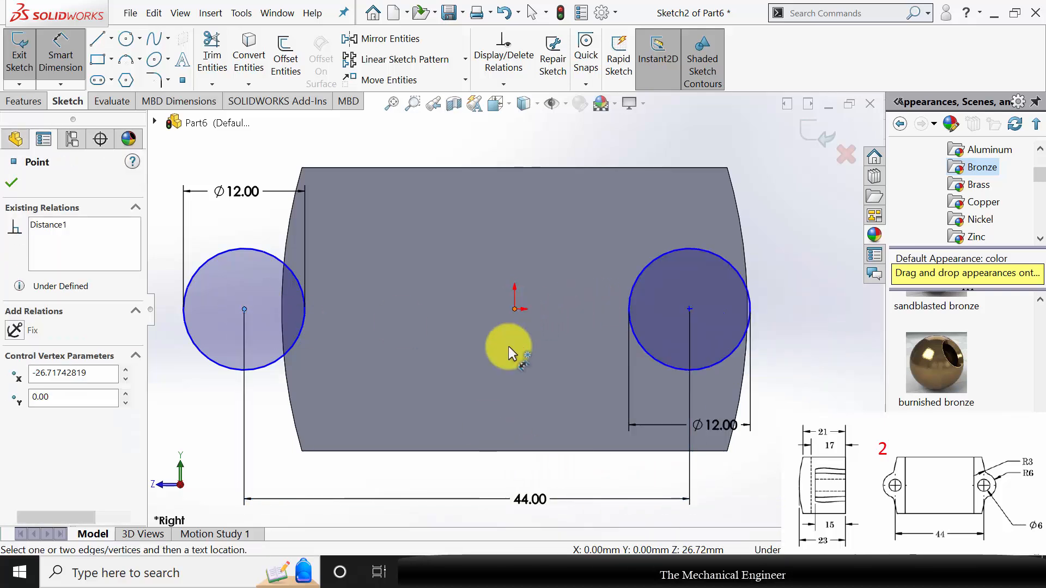
pyautogui.click(514, 309)
pyautogui.click(466, 484)
pyautogui.press('Return')
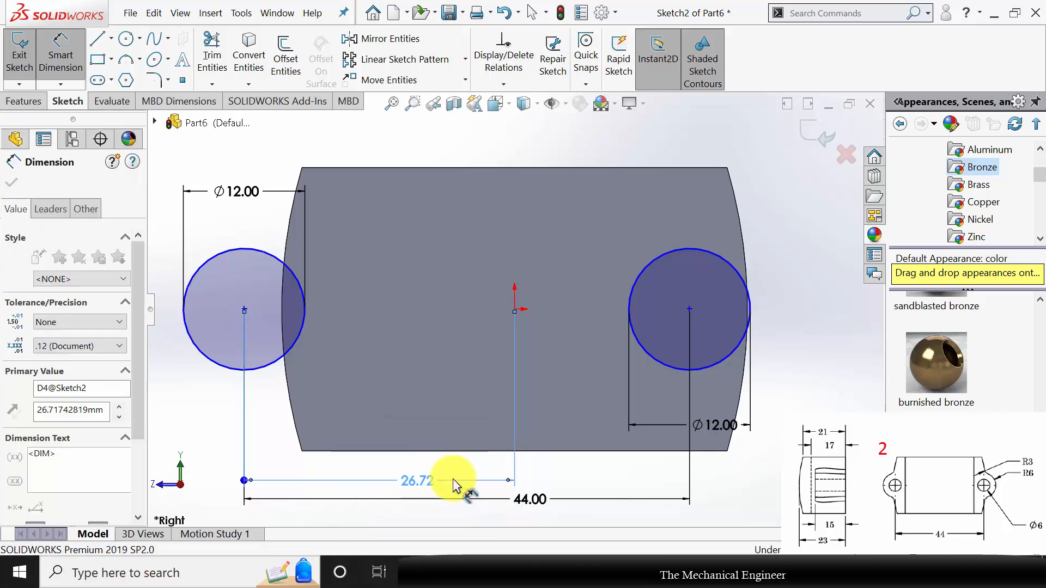
pyautogui.press('Escape')
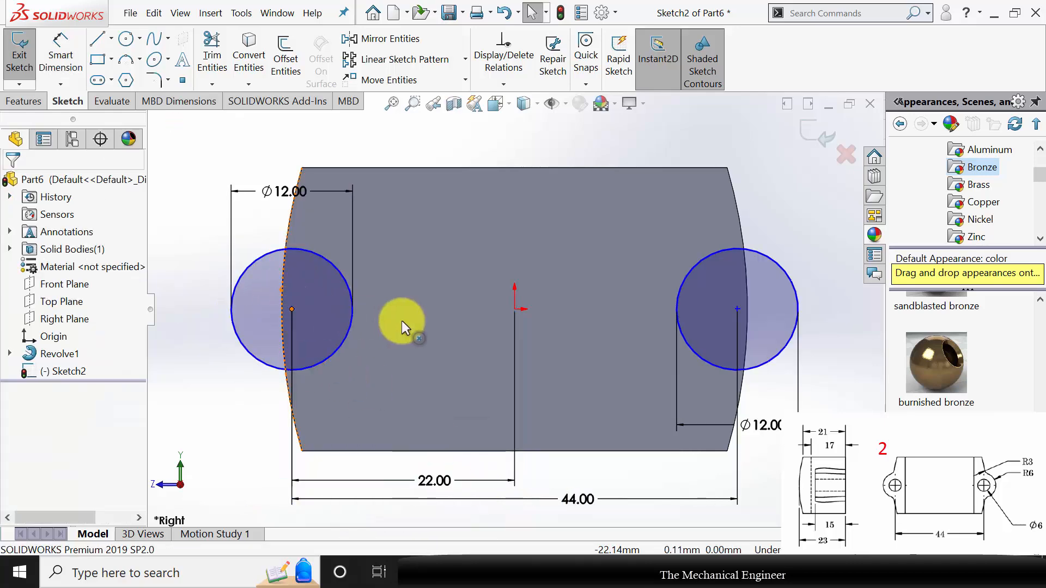
# Add a Horizontal relation between the origin and both circle centres.
pyautogui.keyDown('ctrl'); pyautogui.click(514, 309); pyautogui.keyUp('ctrl')
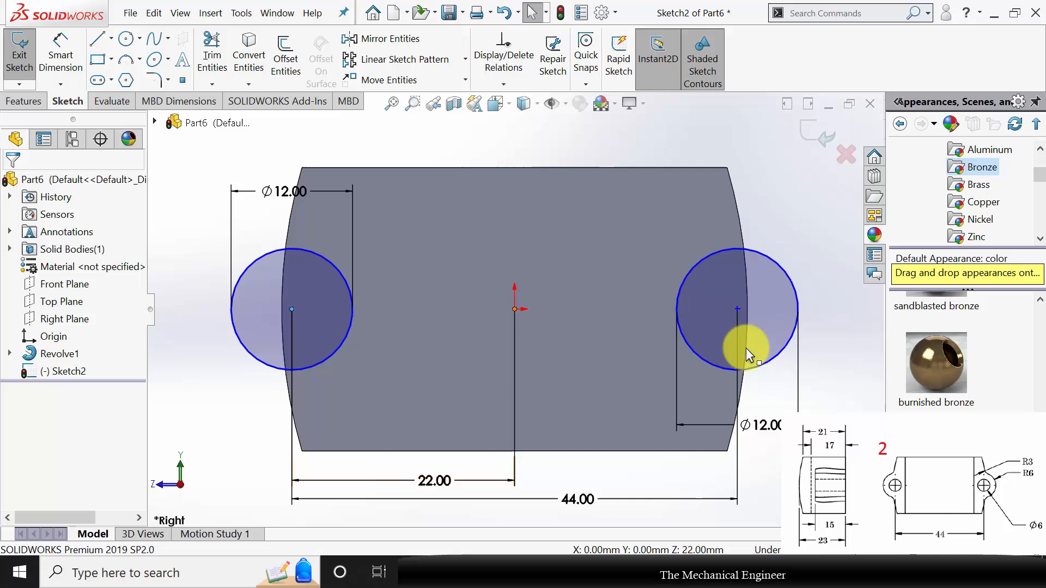
pyautogui.keyDown('ctrl'); pyautogui.click(741, 318); pyautogui.keyUp('ctrl')
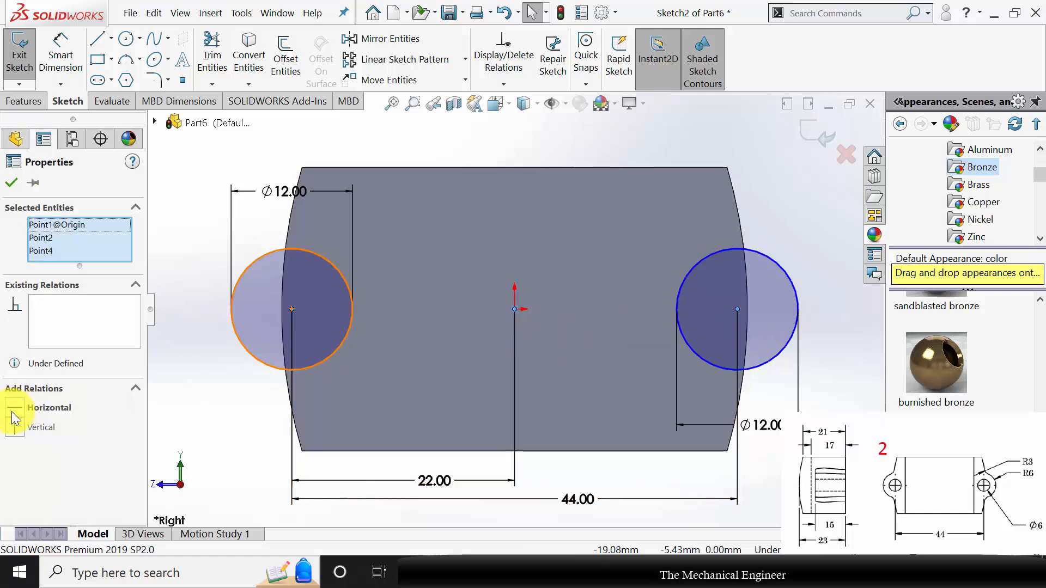
pyautogui.click(15, 415)
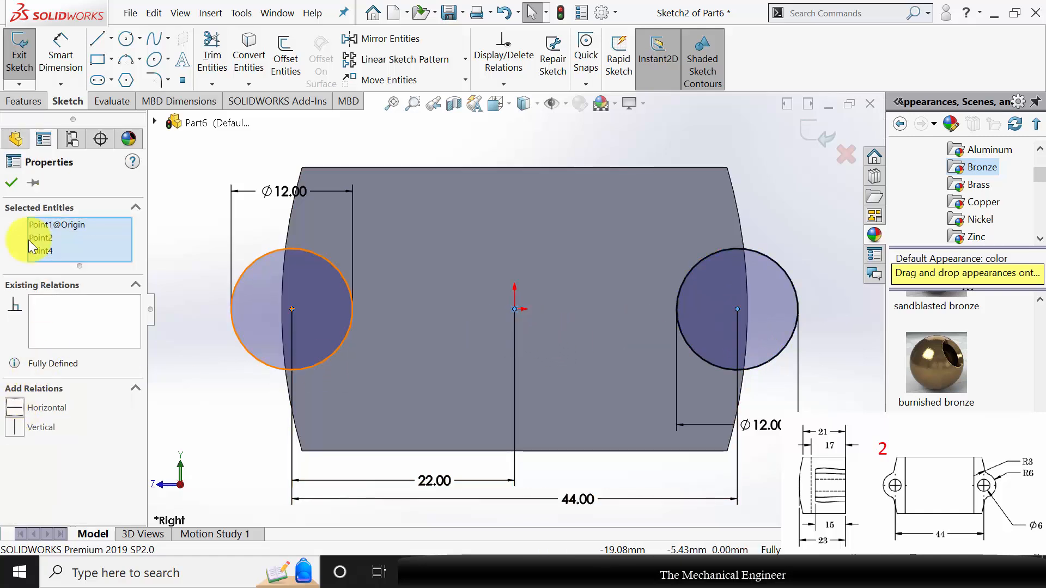
# Extrude both 12 mm circles to a blind depth of 17 mm in the reversed direction, forming the bolt lugs along the body.
pyautogui.click(18, 103)
pyautogui.click(29, 64)
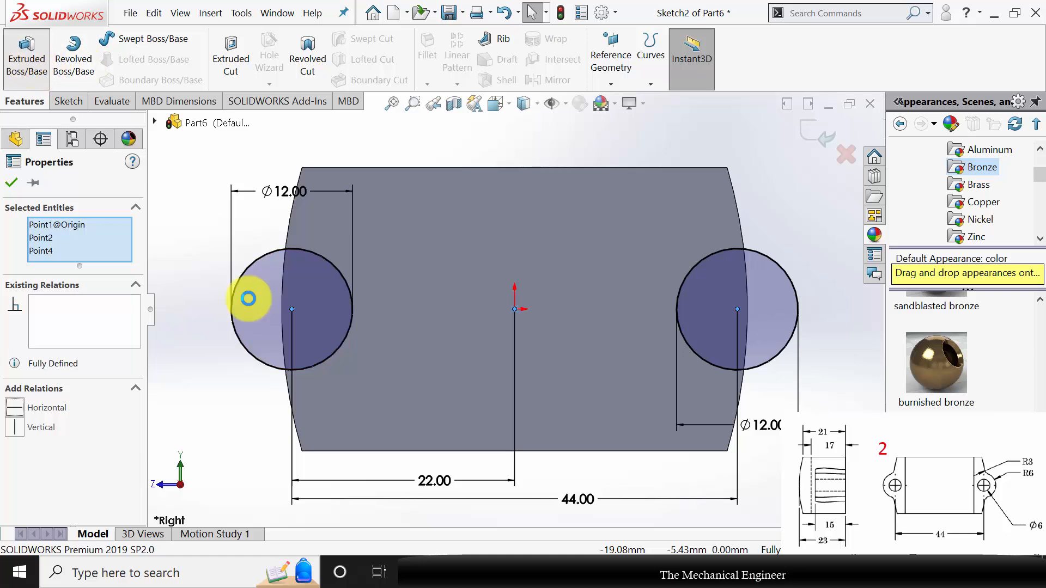
pyautogui.write('17')
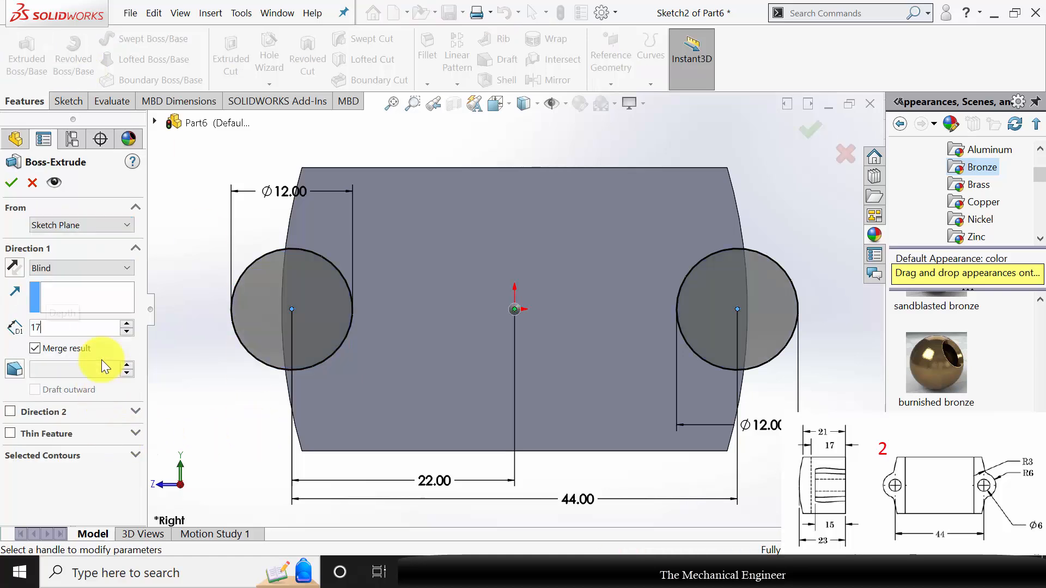
pyautogui.press('Return')
pyautogui.moveTo(603, 400); pyautogui.dragTo(553, 403, button='middle')
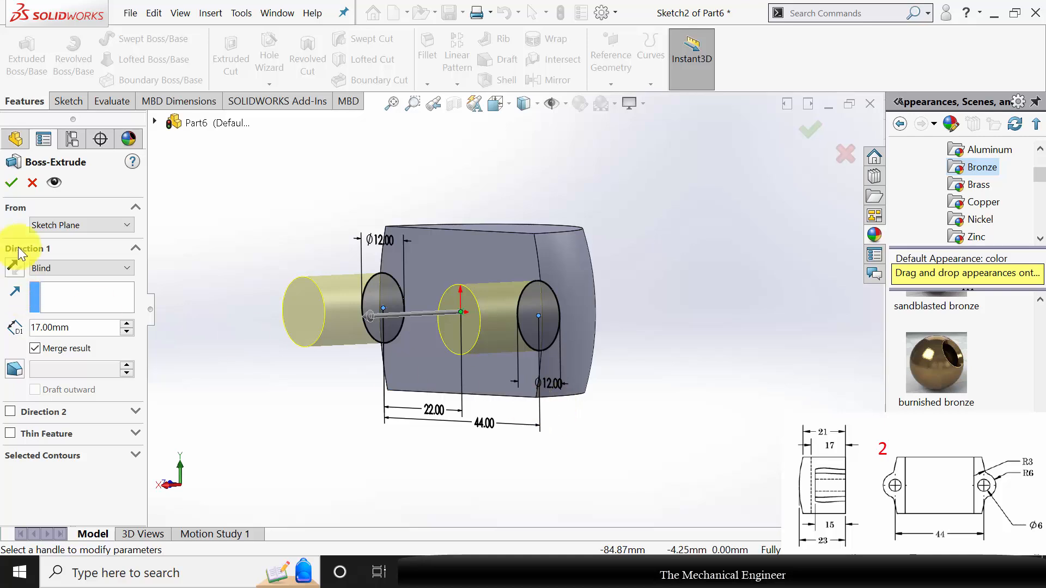
pyautogui.click(19, 270)
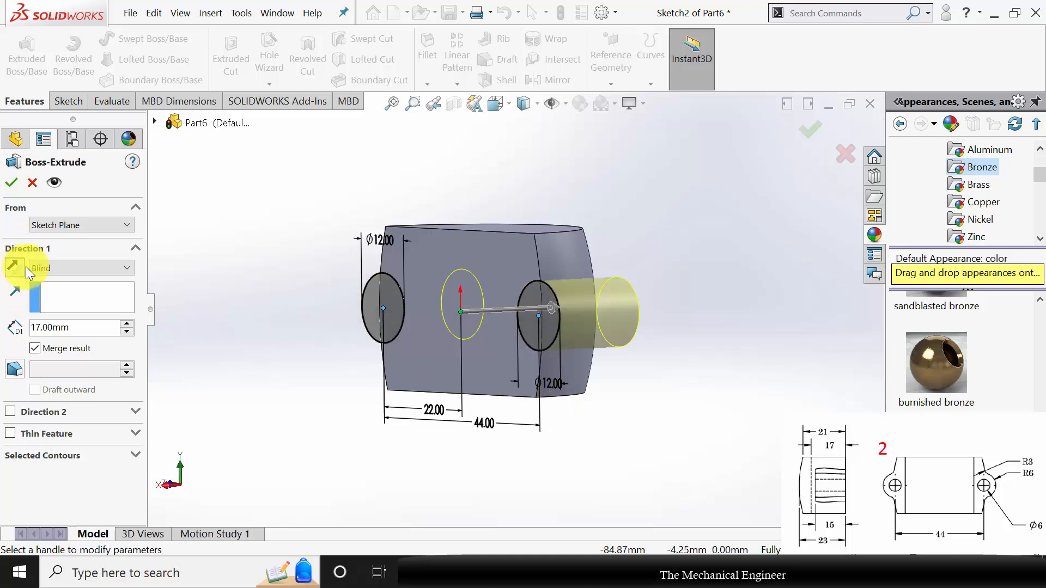
pyautogui.click(12, 185)
# Start a sketch on the body's flat face and draw a circle about 6 mm in diameter within each lug.
pyautogui.click(455, 308)
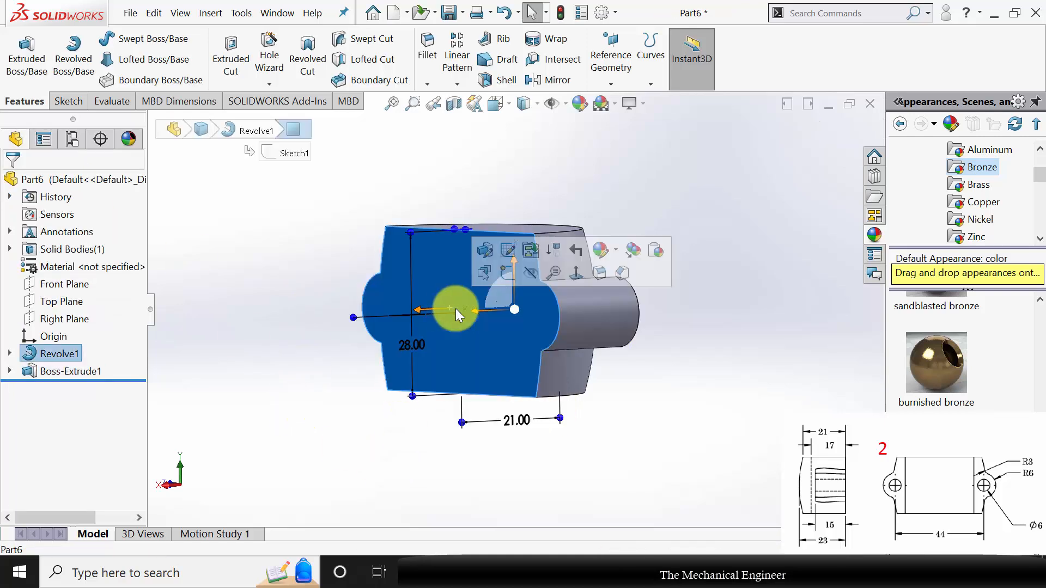
pyautogui.click(505, 274)
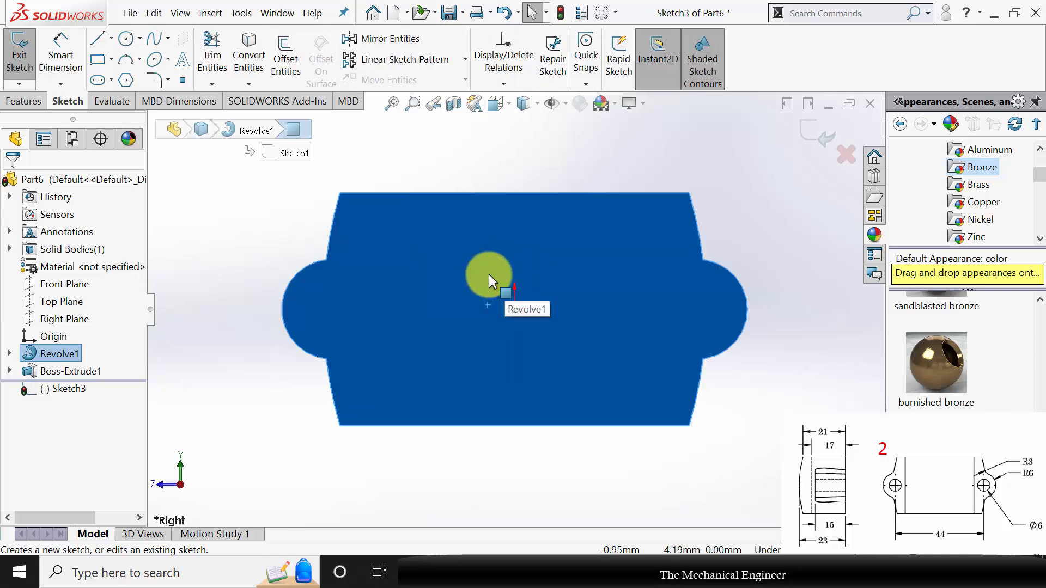
pyautogui.click(125, 38)
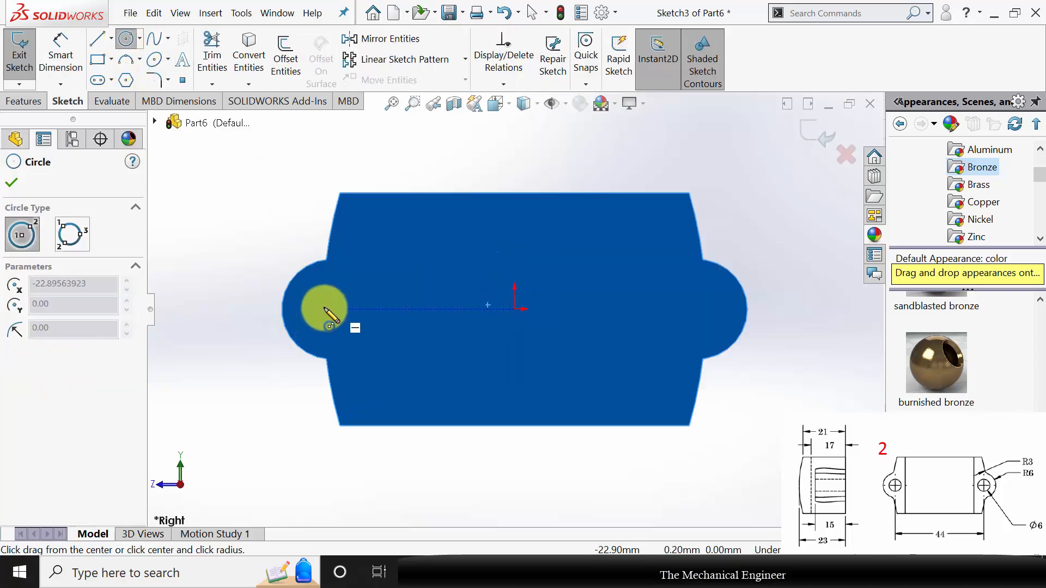
pyautogui.click(324, 309)
pyautogui.click(349, 317)
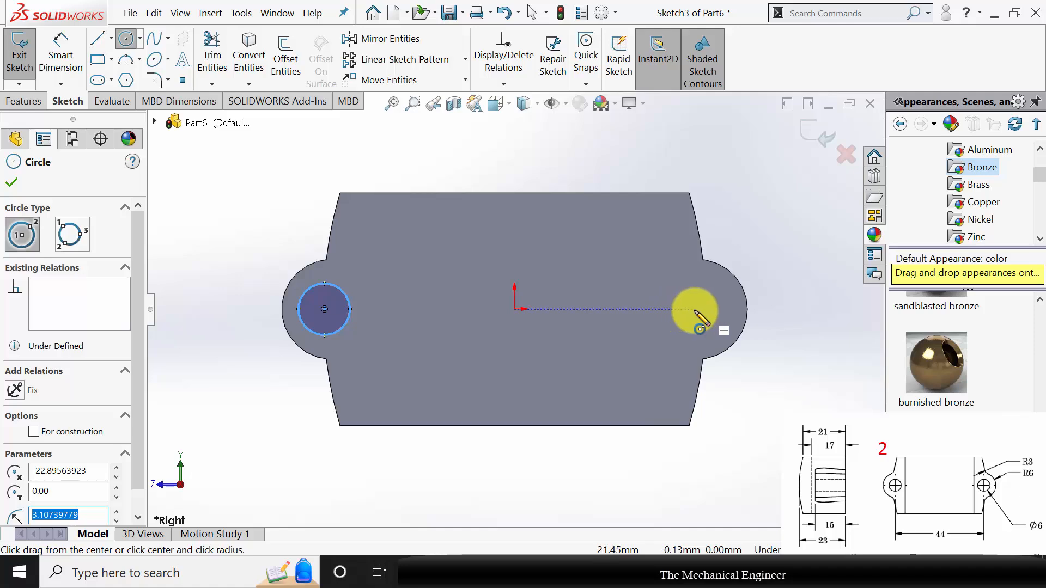
pyautogui.click(695, 309)
pyautogui.click(718, 326)
# Dimension the left and right lug circles to a 6 mm diameter.
pyautogui.click(59, 53)
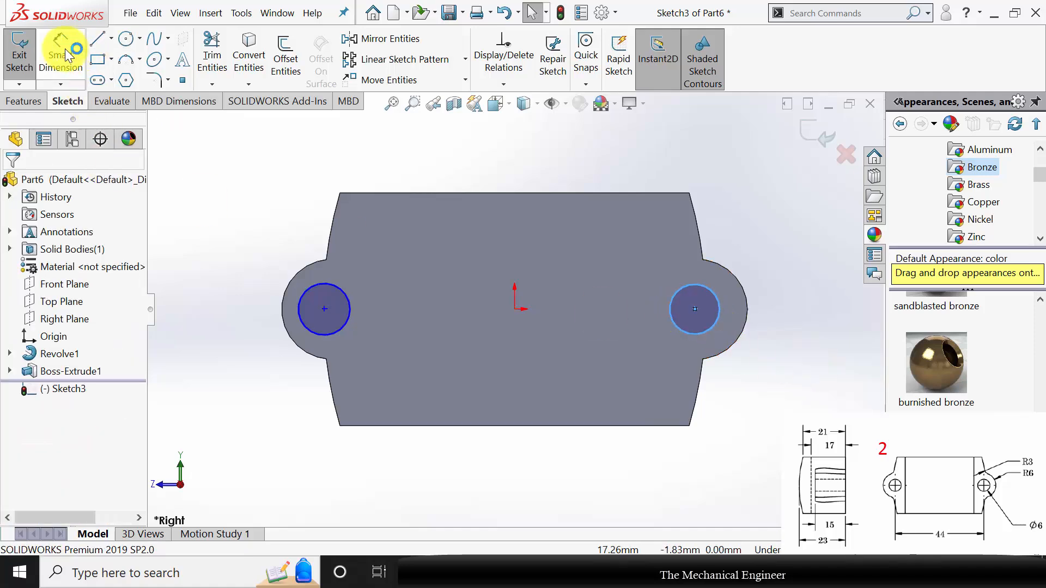
pyautogui.click(298, 315)
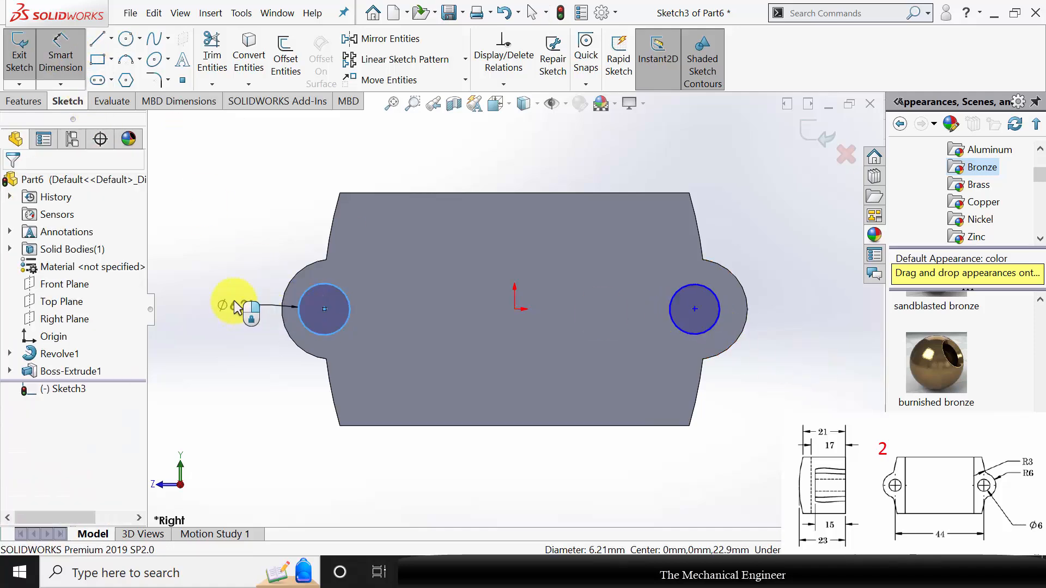
pyautogui.click(234, 303)
pyautogui.press('Return')
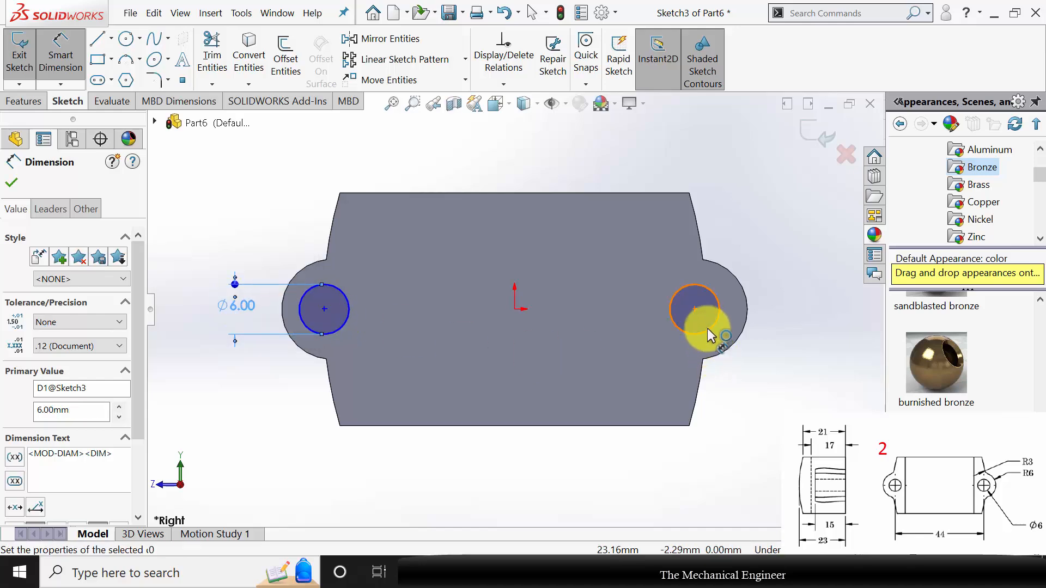
pyautogui.click(707, 328)
pyautogui.click(782, 322)
pyautogui.press('Return')
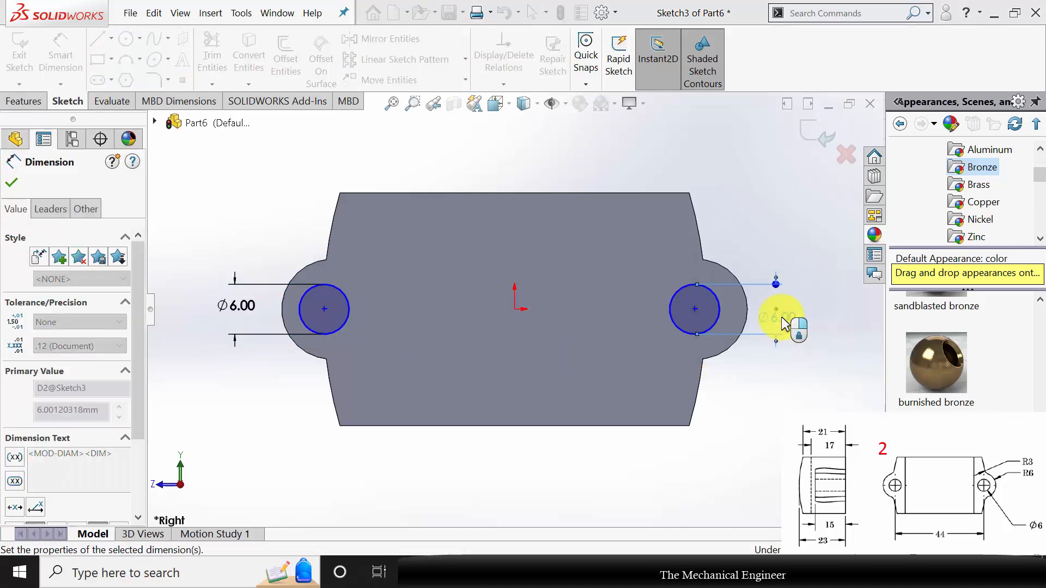
pyautogui.press('Escape')
pyautogui.click(784, 315)
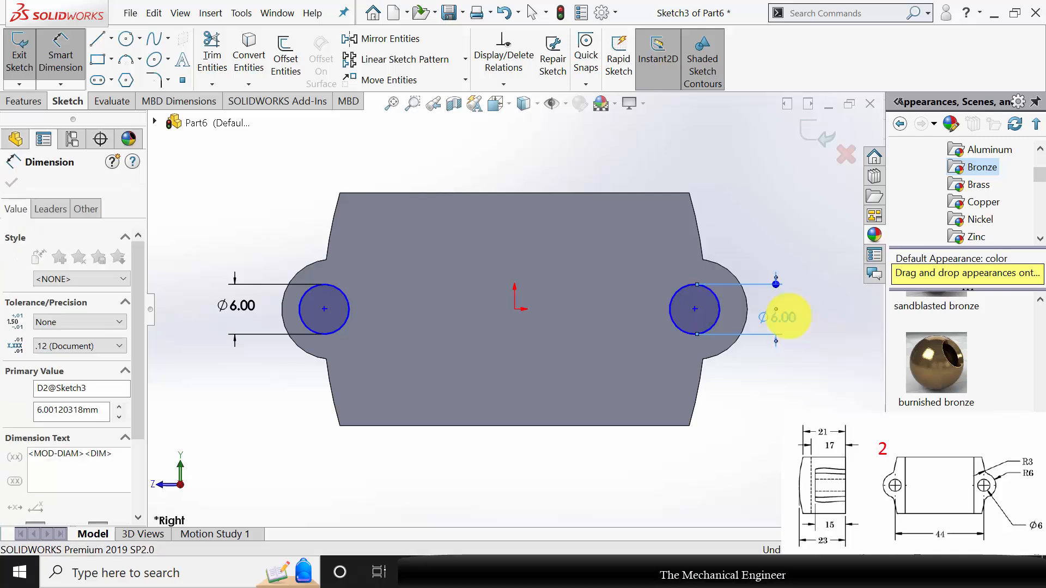
pyautogui.press('Escape')
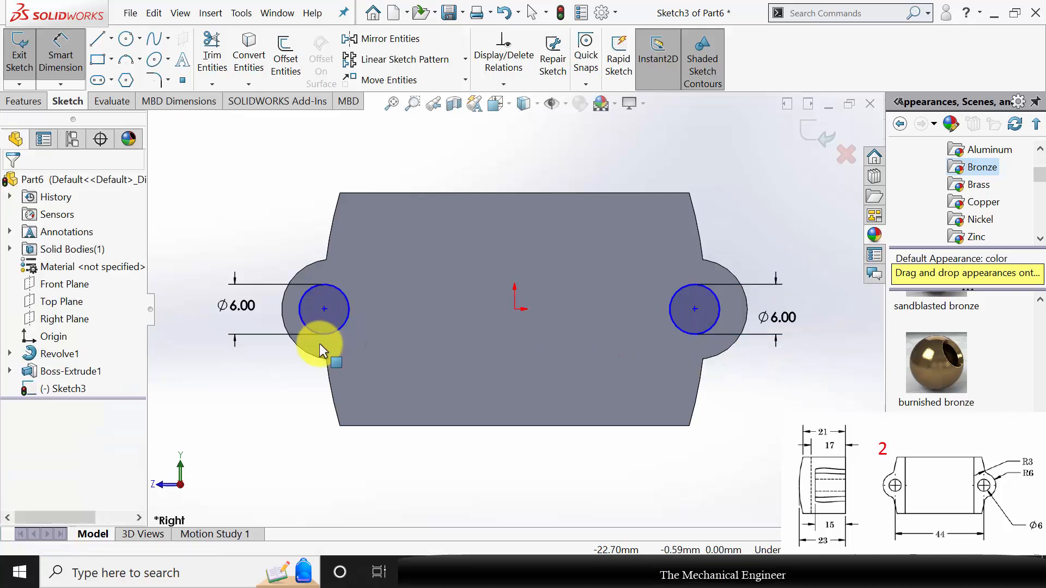
# Add a Concentric relation between each 6 mm circle and the rounded edge of its lug.
pyautogui.keyDown('ctrl'); pyautogui.click(324, 334); pyautogui.keyUp('ctrl')
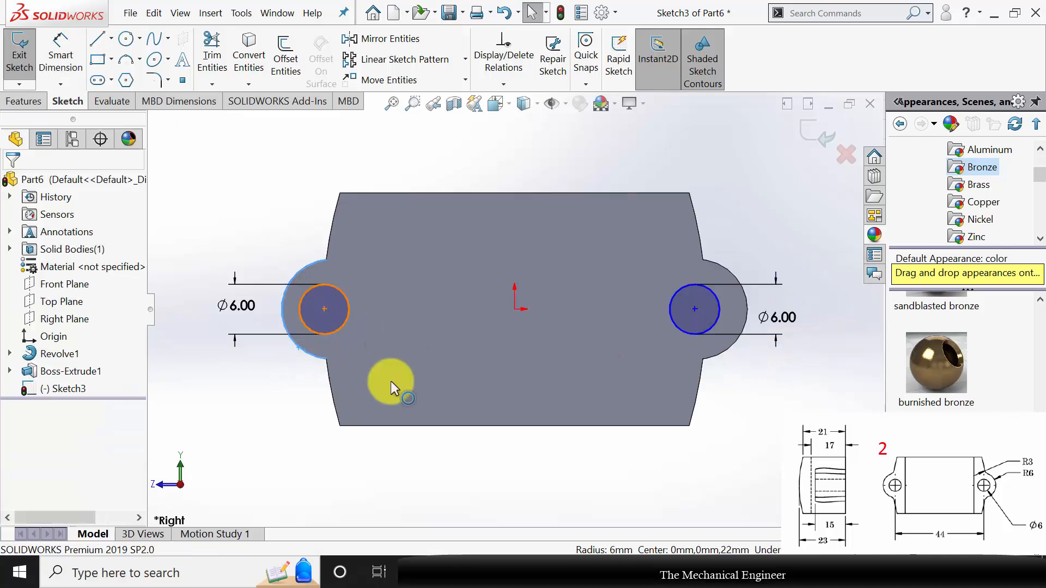
pyautogui.click(24, 436)
pyautogui.click(170, 455)
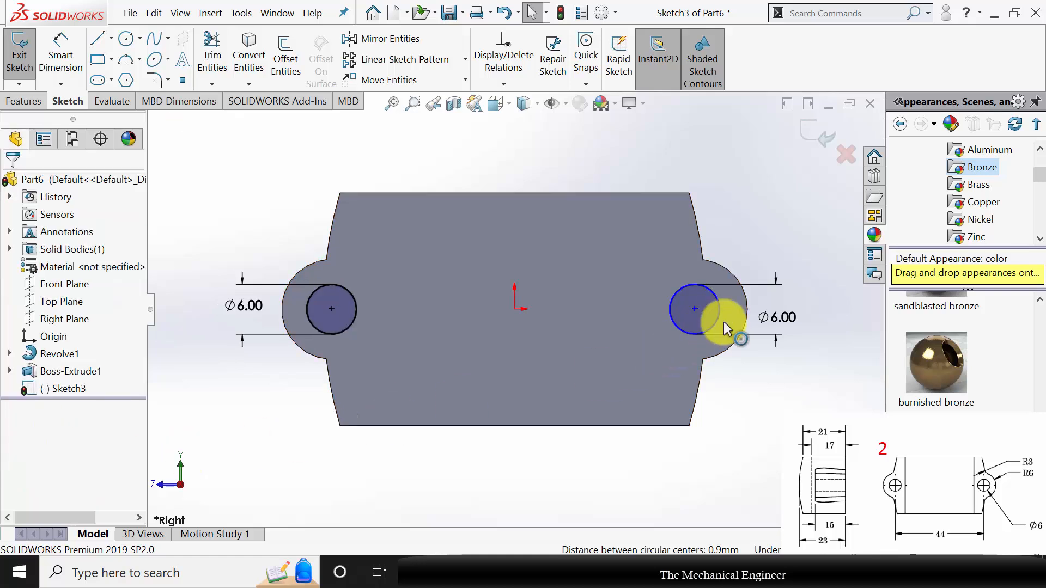
pyautogui.scroll(-3, 730, 300)
pyautogui.click(648, 341)
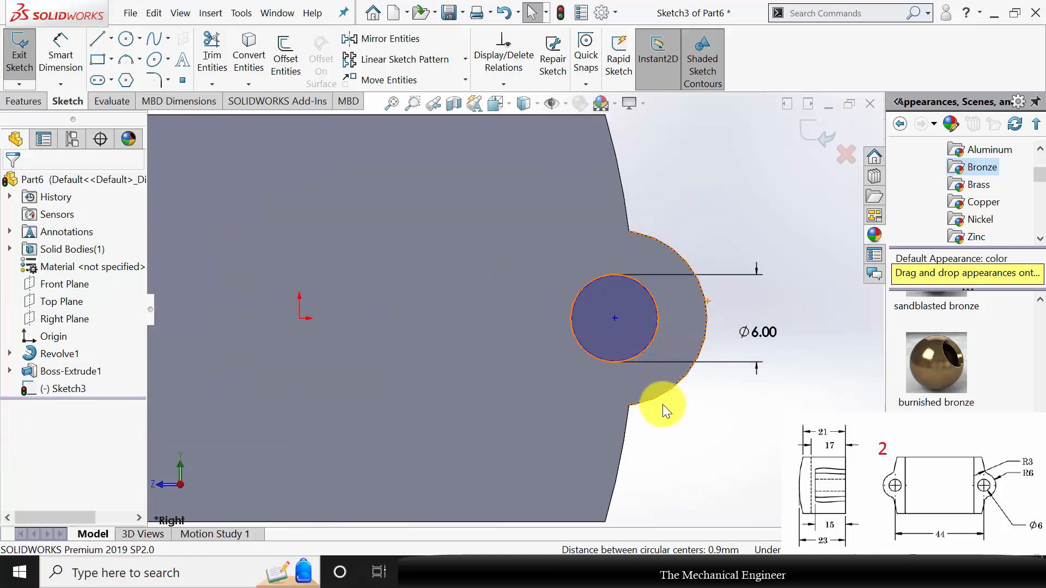
pyautogui.keyDown('ctrl'); pyautogui.click(669, 398); pyautogui.keyUp('ctrl')
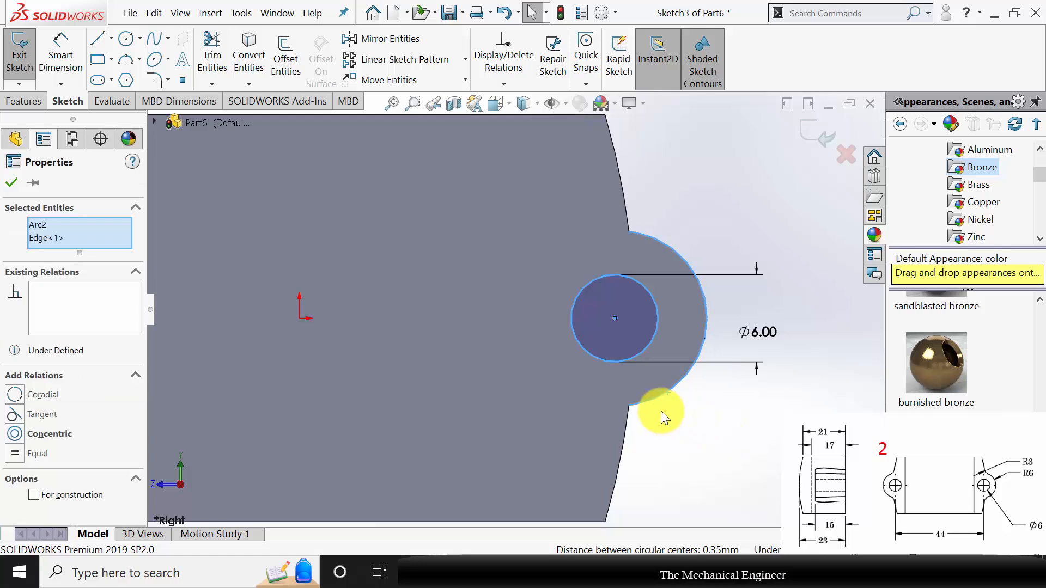
pyautogui.click(15, 434)
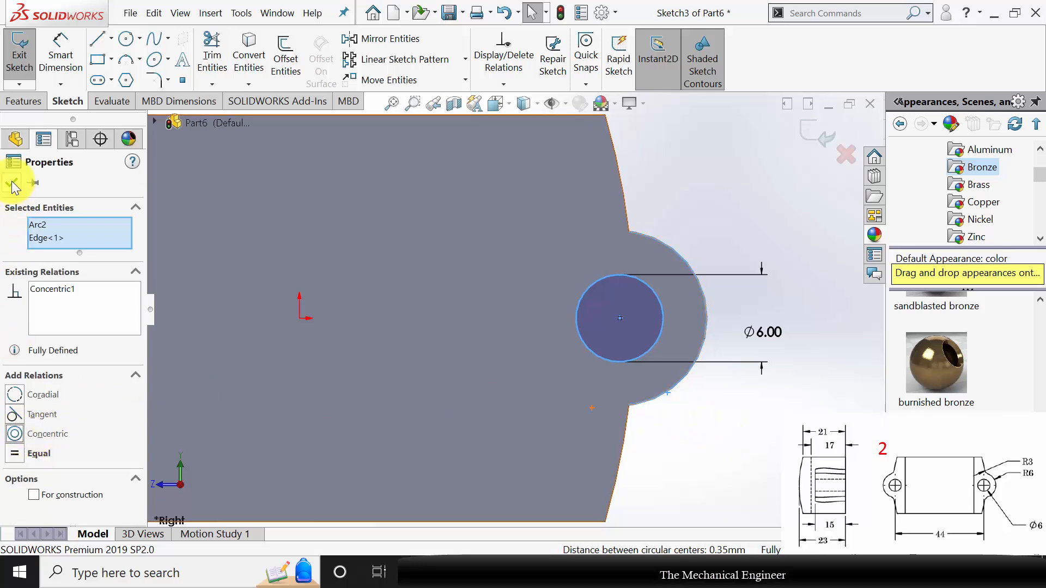
pyautogui.click(511, 355)
# Cut-extrude the two 6 mm circles to form the bolt holes in both lugs.
pyautogui.scroll(4, 512, 355)
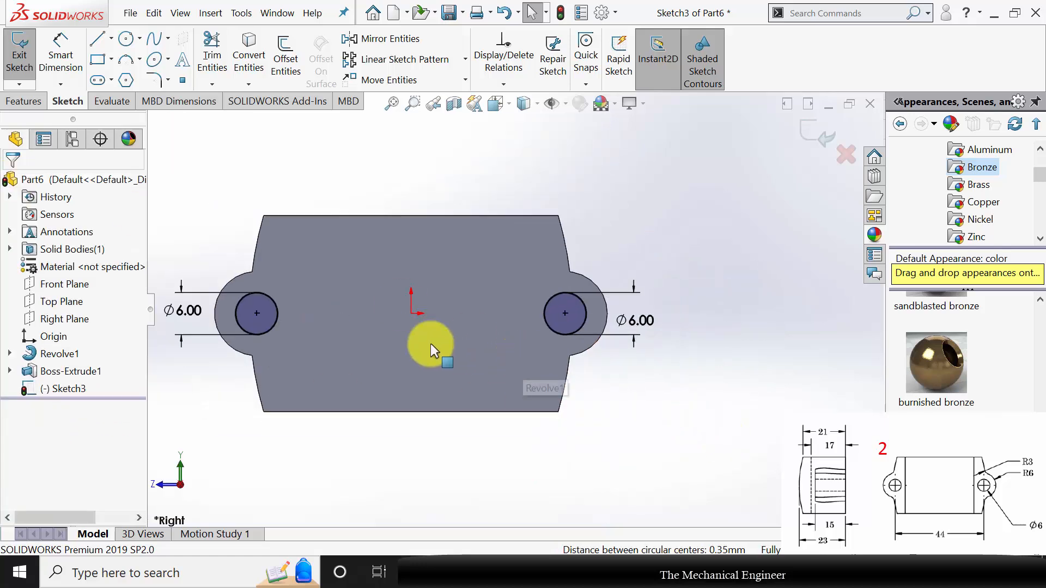
pyautogui.click(25, 102)
pyautogui.click(227, 63)
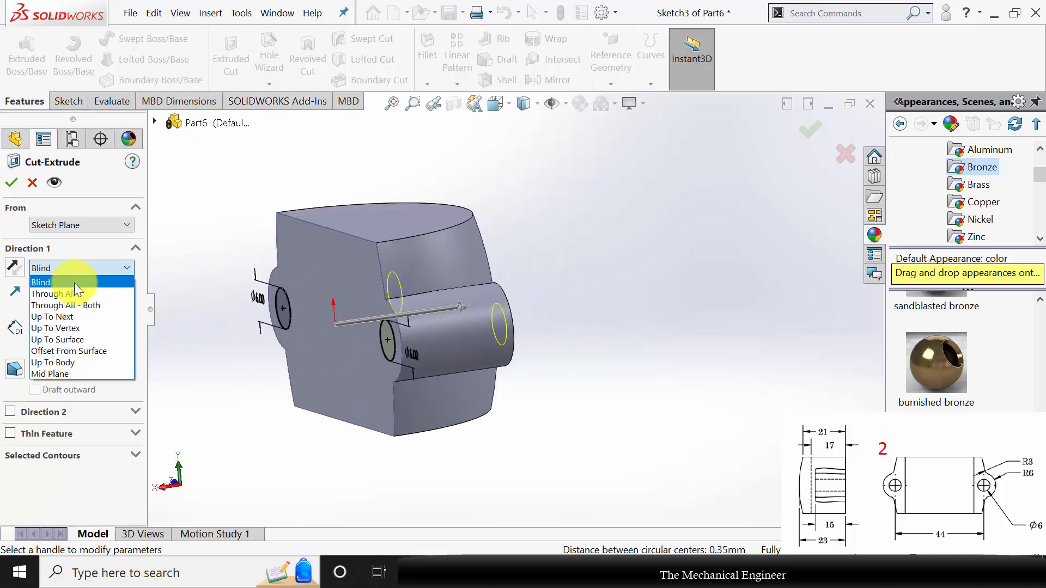
pyautogui.click(75, 282)
pyautogui.click(13, 183)
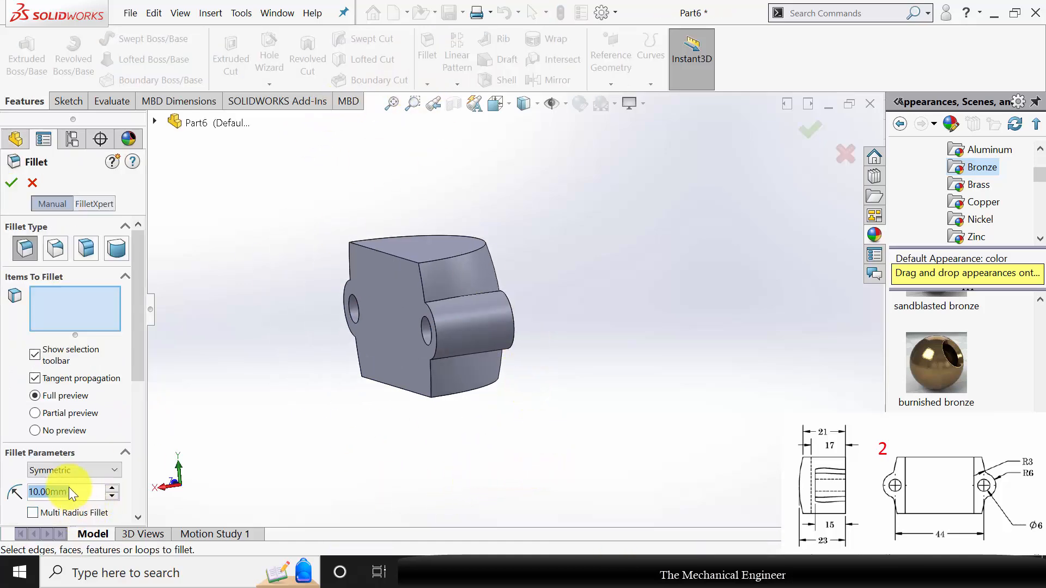
# Fillet the edges where both lugs meet the revolved body with a symmetric 3 mm radius.
pyautogui.write('3')
pyautogui.press('Return')
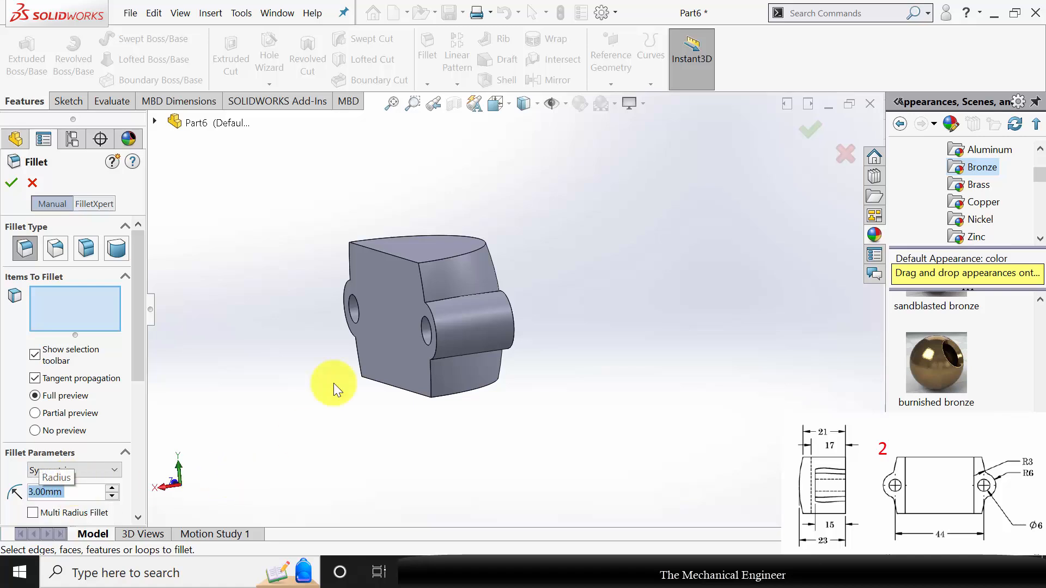
pyautogui.click(451, 300)
pyautogui.moveTo(331, 364); pyautogui.dragTo(435, 308, button='middle')
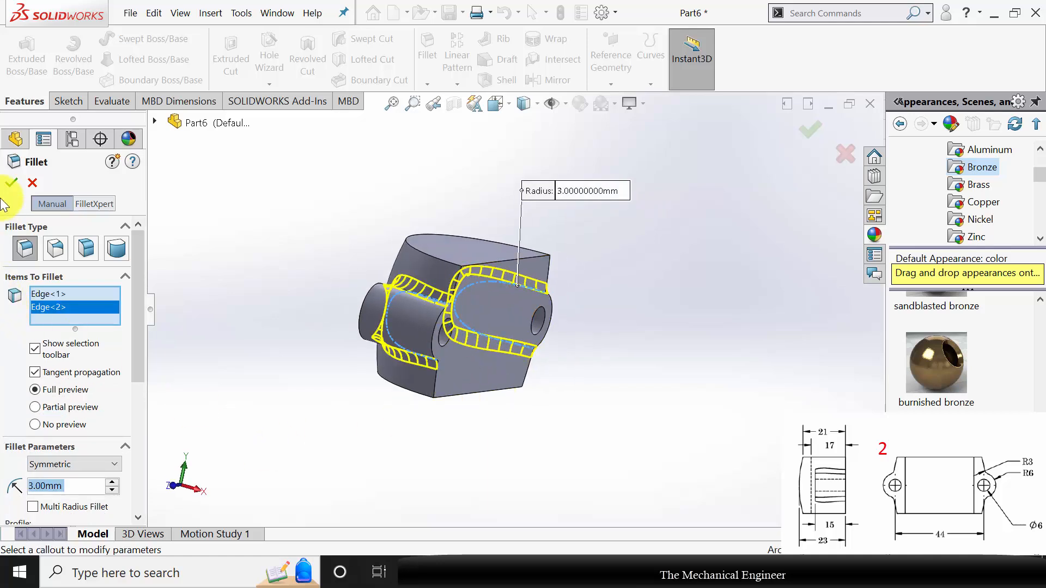
pyautogui.click(12, 183)
# Start a sketch on the semicircular end face and draw a circle about 27 mm in diameter centred on the origin.
pyautogui.moveTo(614, 413); pyautogui.dragTo(615, 472, button='middle')
pyautogui.click(464, 269)
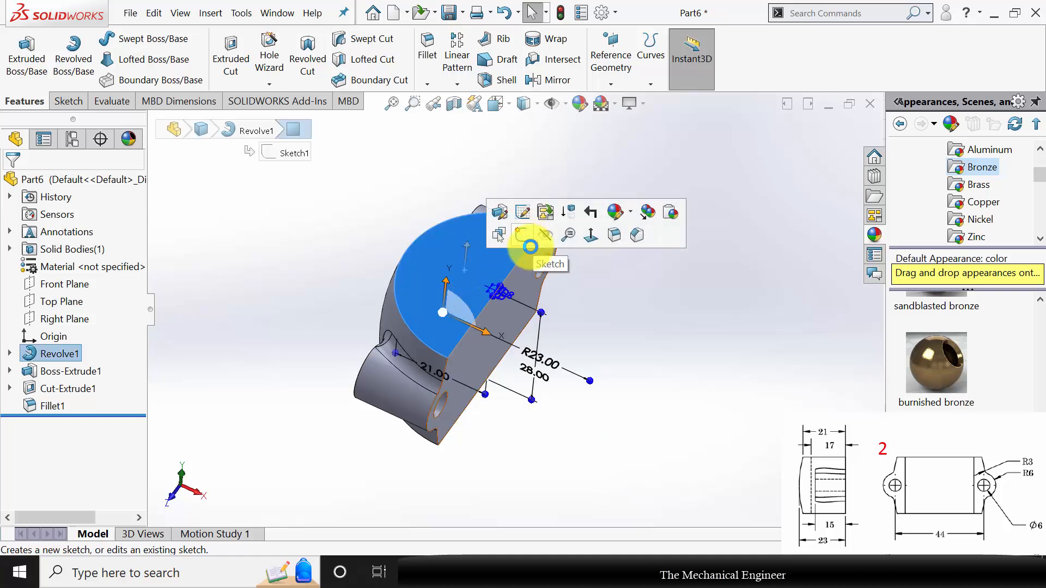
pyautogui.click(524, 247)
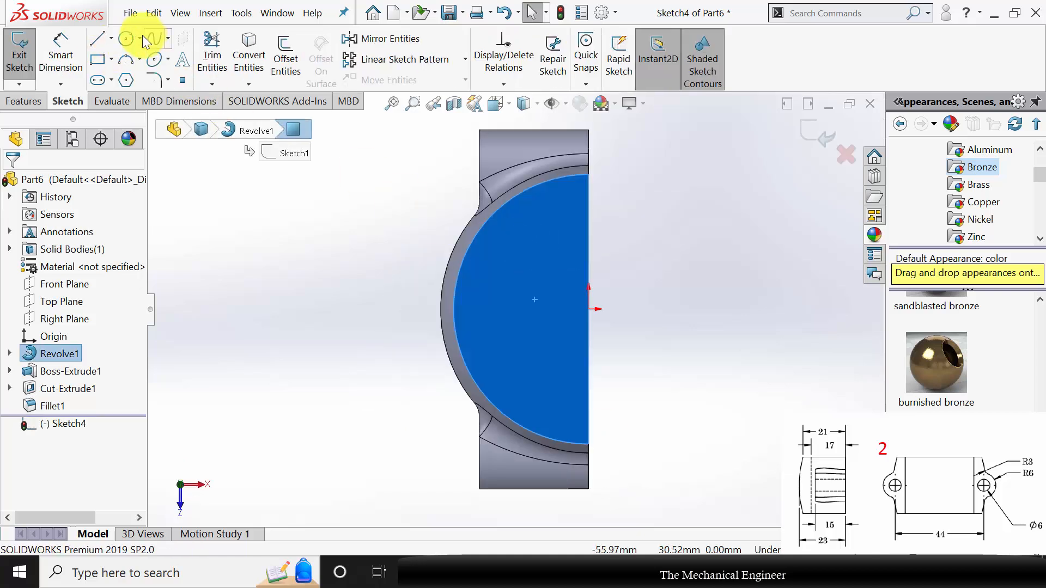
pyautogui.click(126, 39)
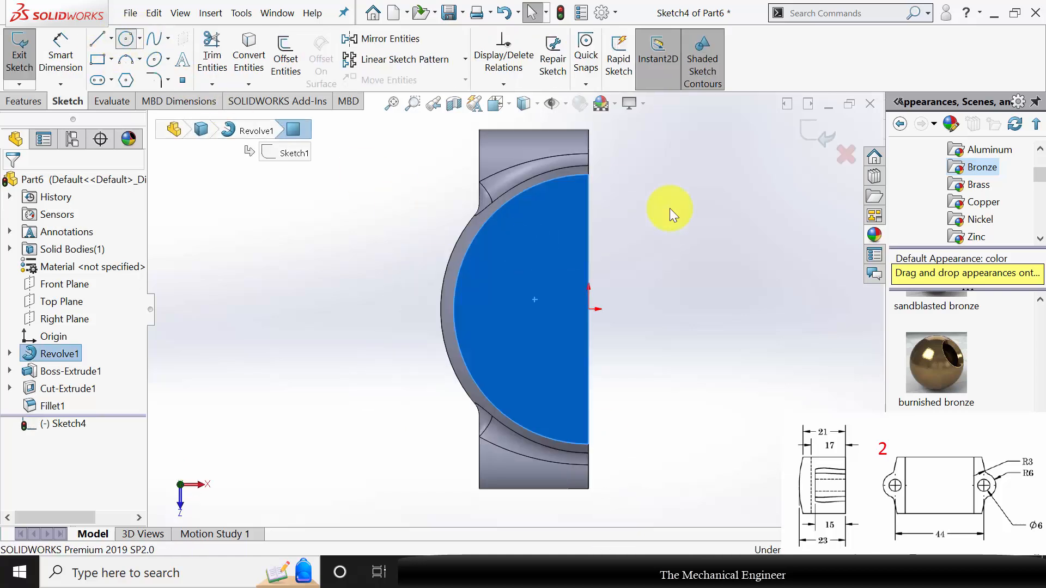
pyautogui.click(589, 309)
pyautogui.click(664, 353)
# Dimension the origin-centred circle to a 34 mm diameter.
pyautogui.click(48, 60)
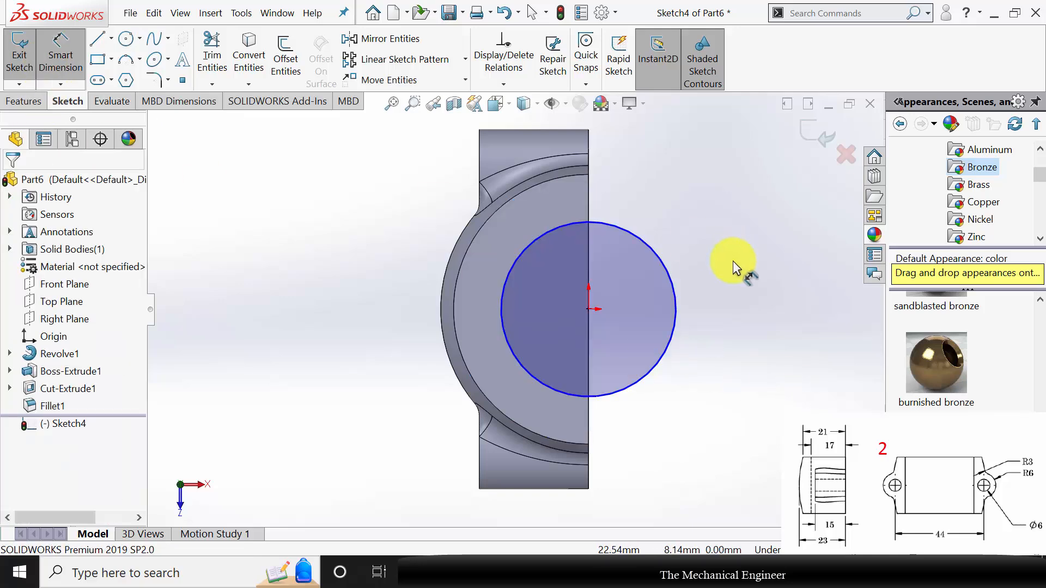
pyautogui.click(676, 289)
pyautogui.click(784, 306)
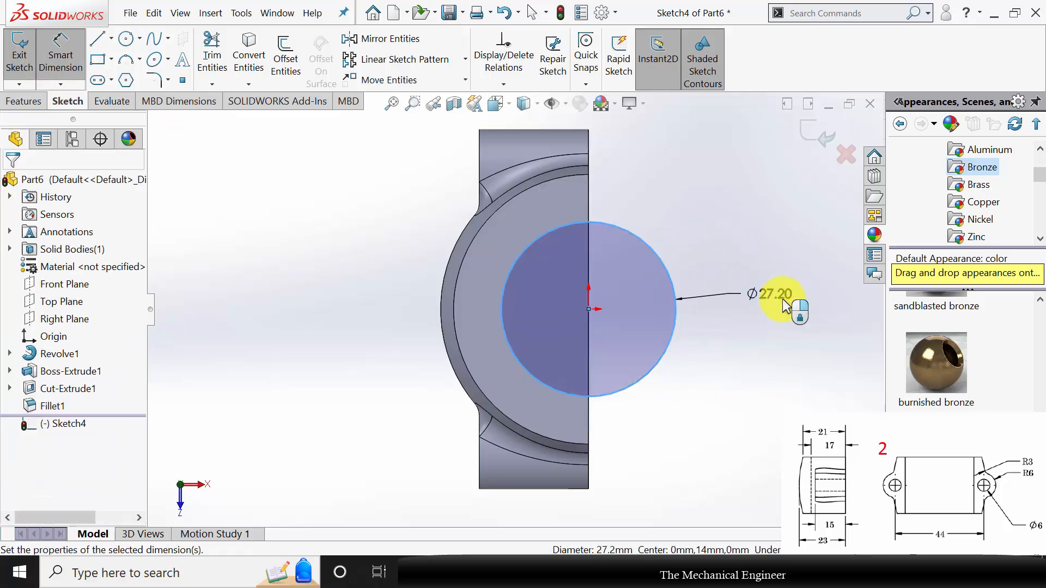
pyautogui.write('34')
pyautogui.press('Return')
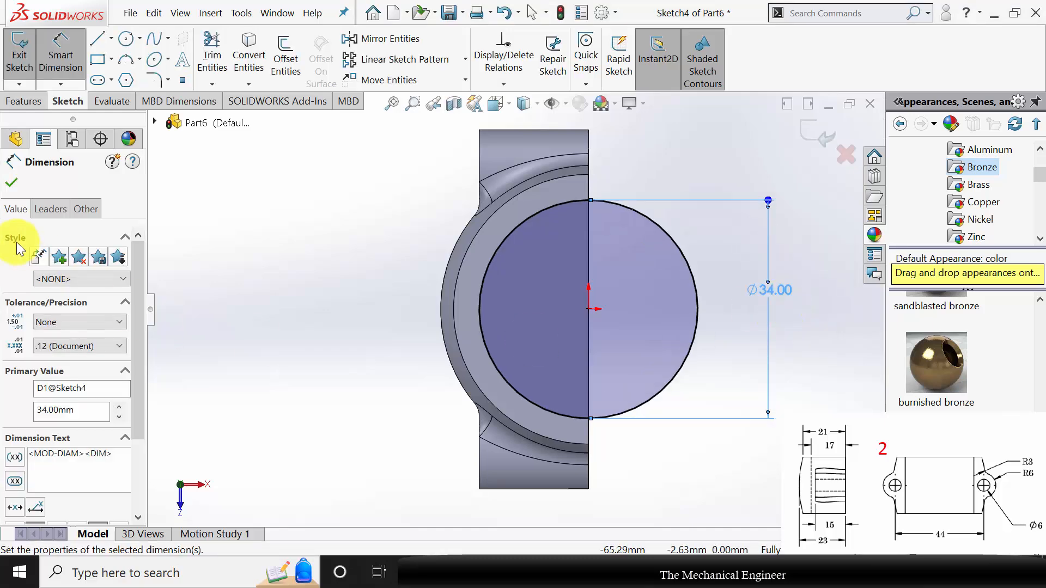
# Cut-extrude the 34 mm circle Through All to form the cap's bearing bore.
pyautogui.click(23, 101)
pyautogui.click(231, 61)
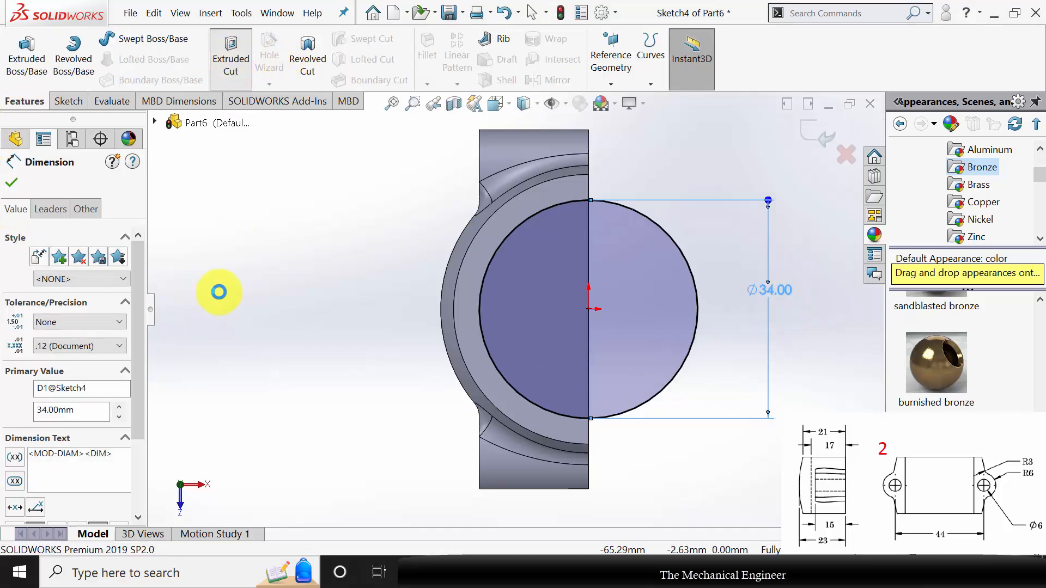
pyautogui.click(112, 268)
pyautogui.click(93, 293)
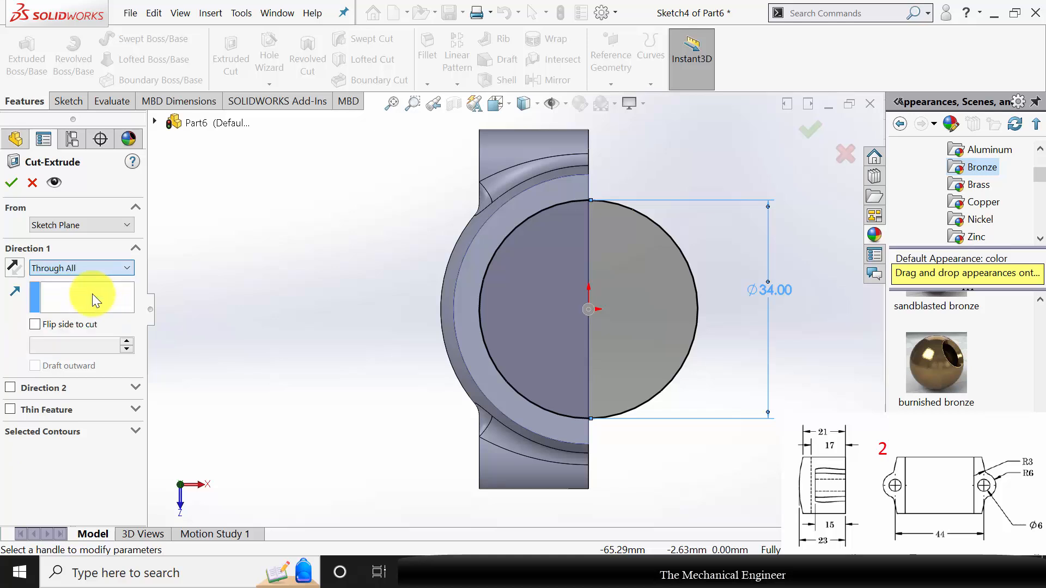
pyautogui.click(11, 182)
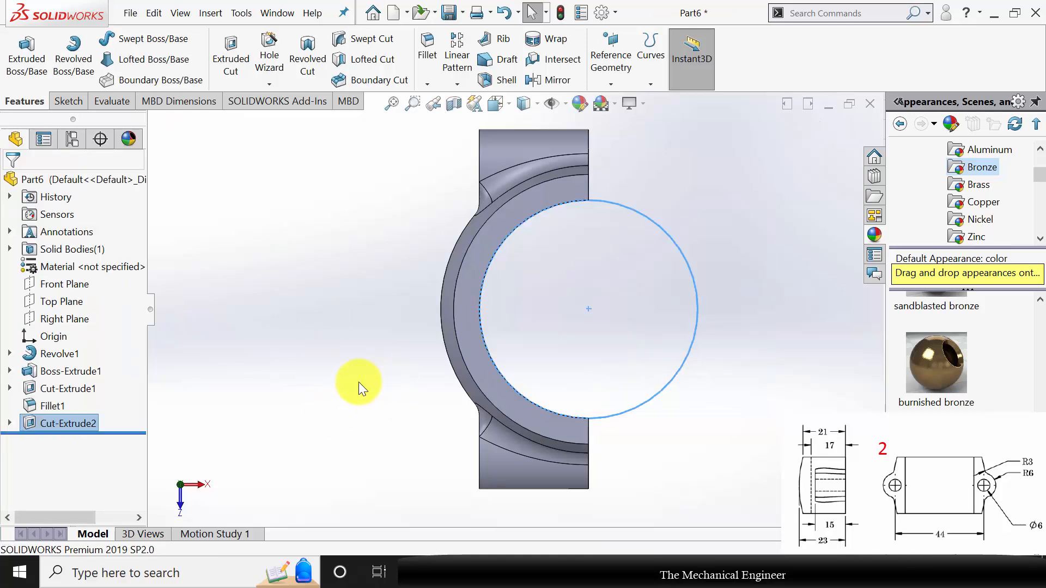
# Save the finished cap part under the file name 2 and close it.
pyautogui.moveTo(426, 417); pyautogui.dragTo(471, 370, button='middle')
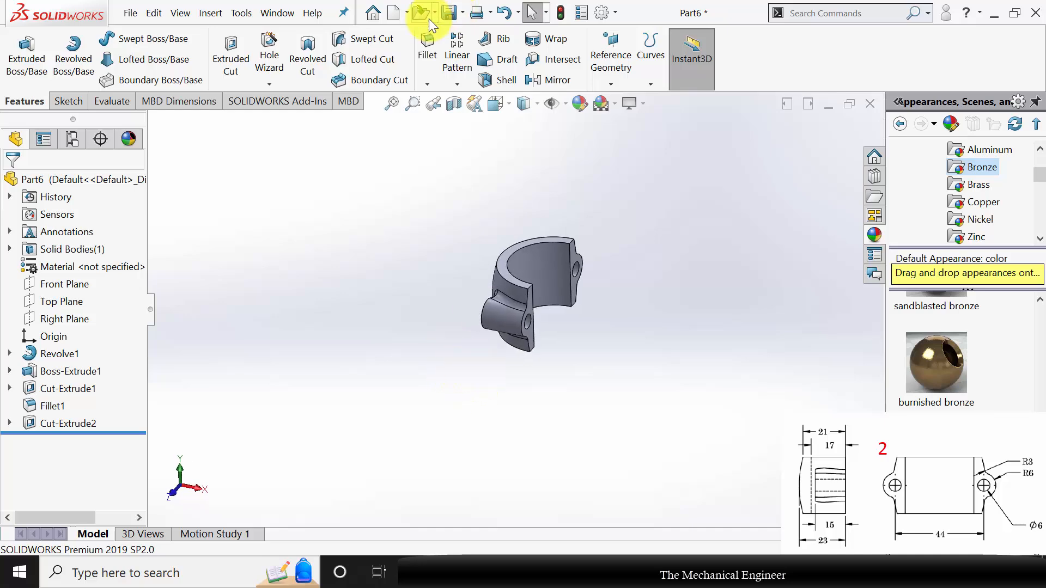
pyautogui.click(464, 18)
pyautogui.click(477, 49)
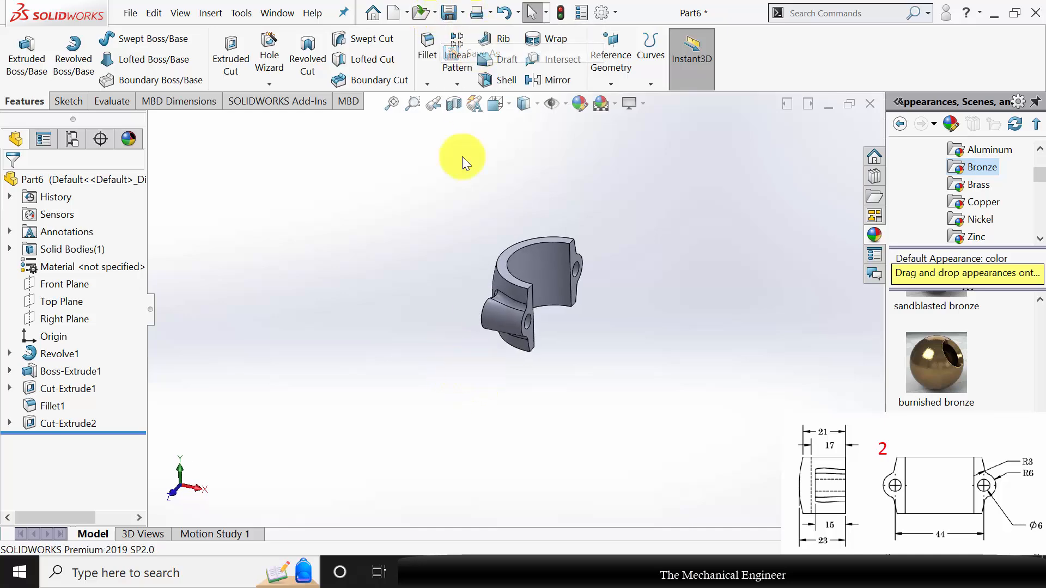
pyautogui.write('2')
pyautogui.press('Return')
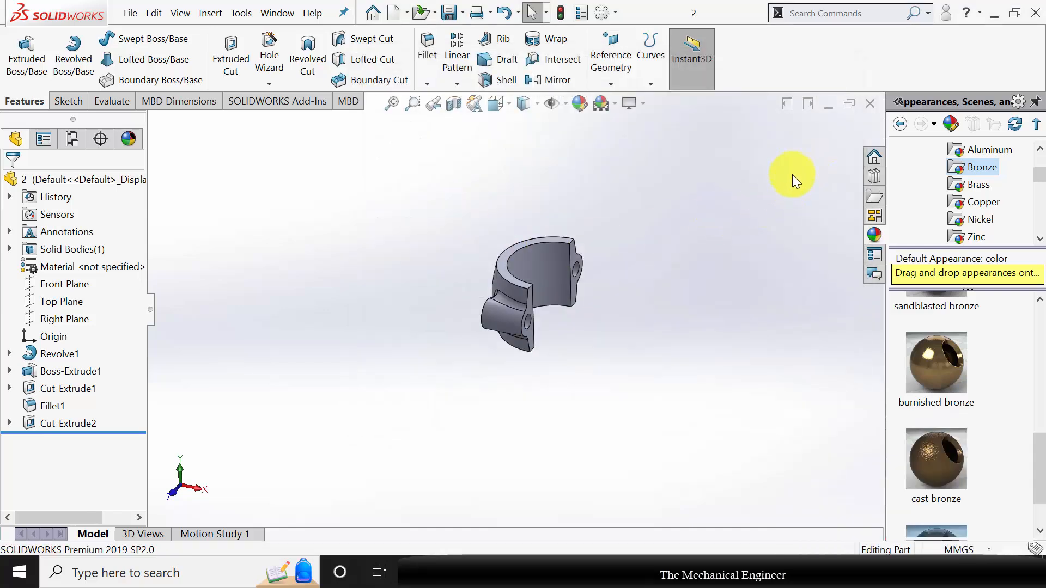
pyautogui.click(869, 104)
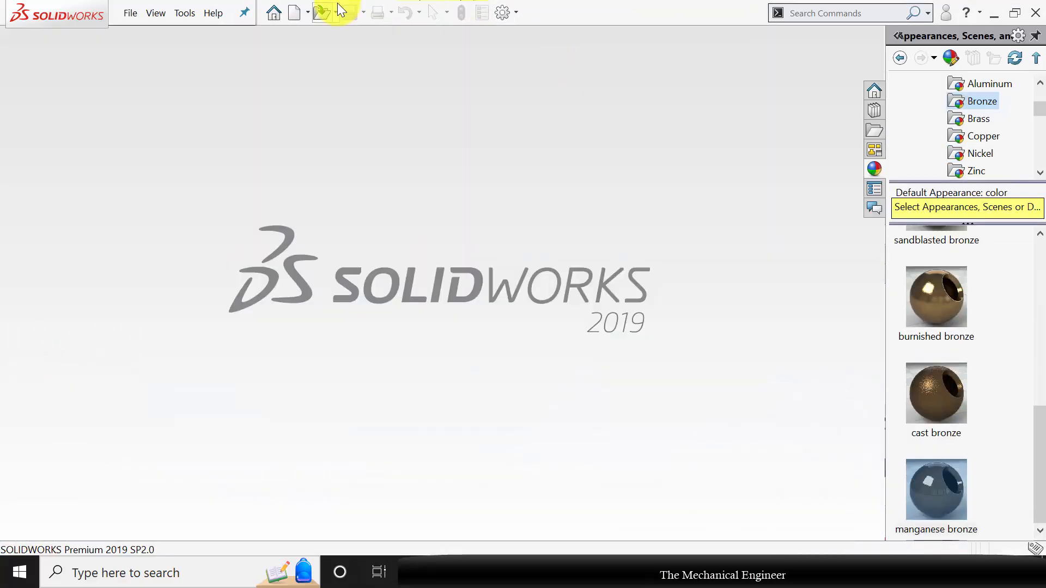
# Create a new part document and start a sketch on the Front Plane.
pyautogui.hotkey('ctrl', 'n')
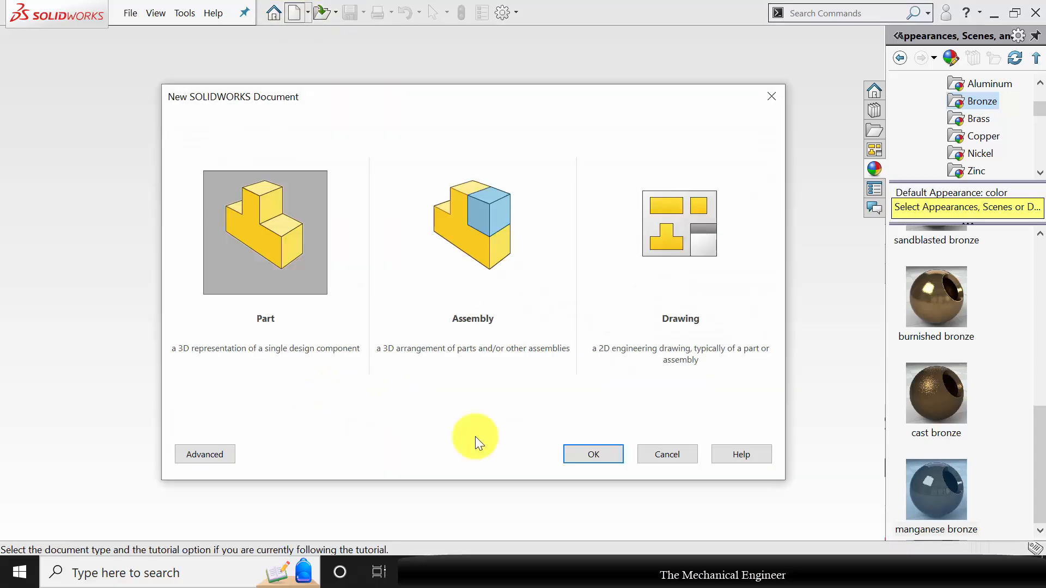
pyautogui.click(593, 450)
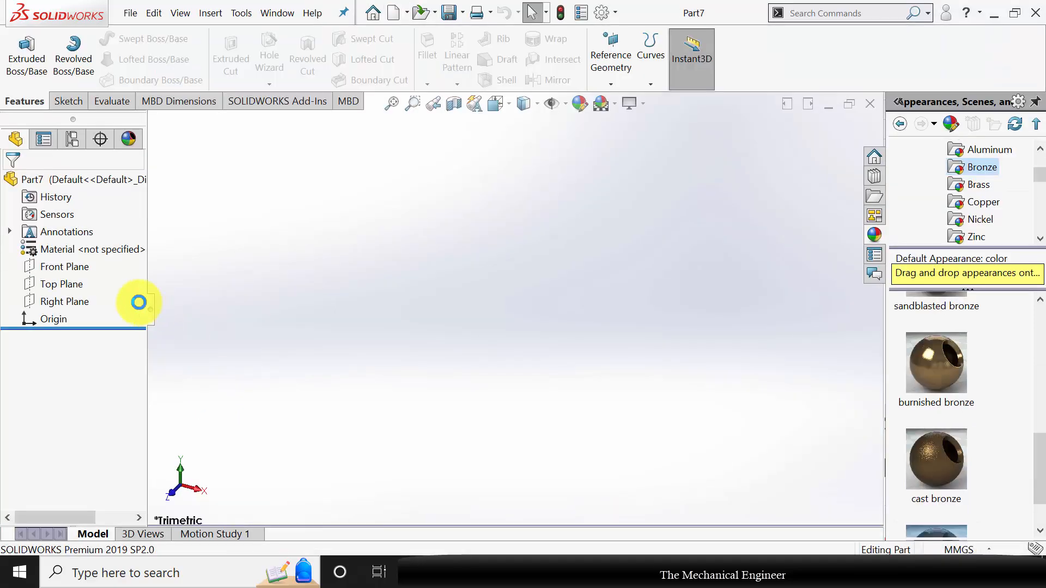
pyautogui.click(73, 264)
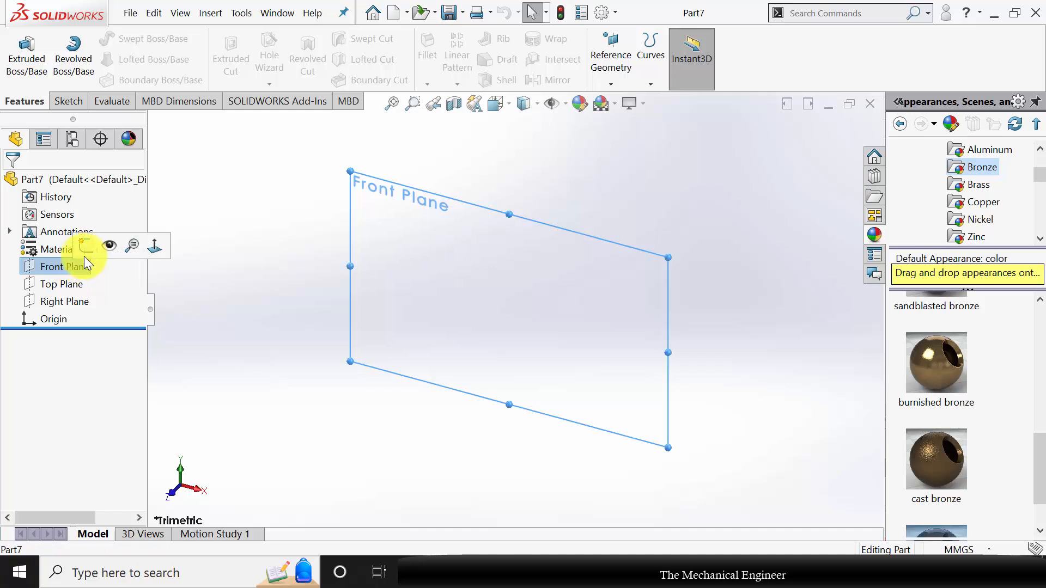
pyautogui.click(84, 249)
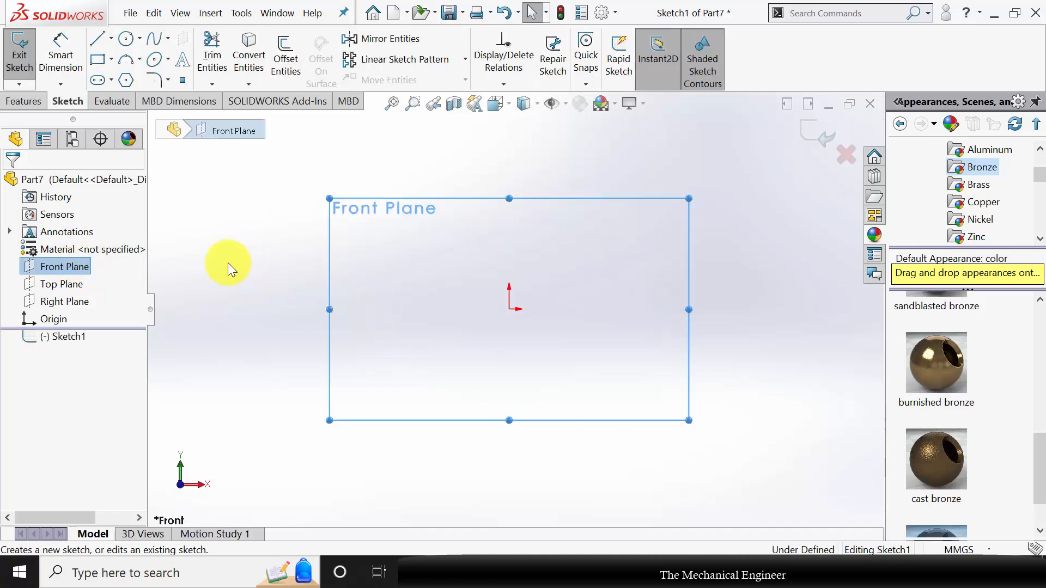
# Sketch a closed C-shaped bushing profile about 96 mm tall beside the origin, with both flanges facing away from it.
pyautogui.press('l')
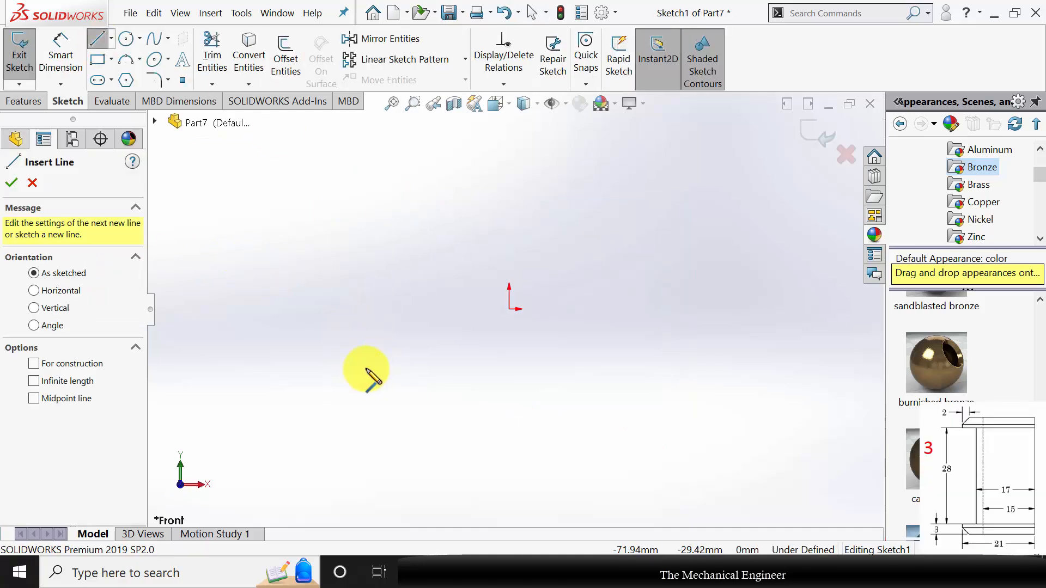
pyautogui.click(365, 369)
pyautogui.click(418, 369)
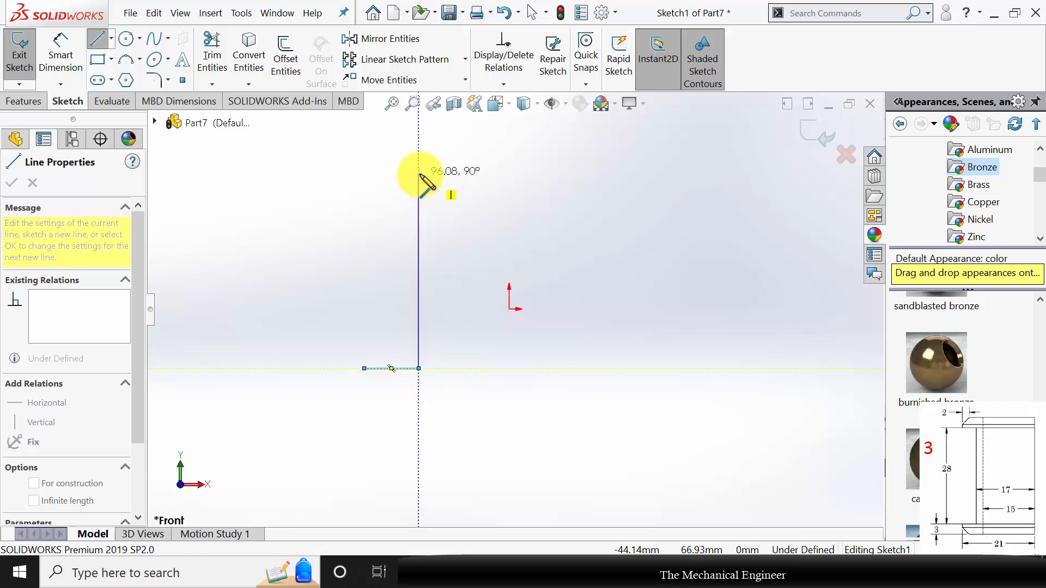
pyautogui.click(418, 173)
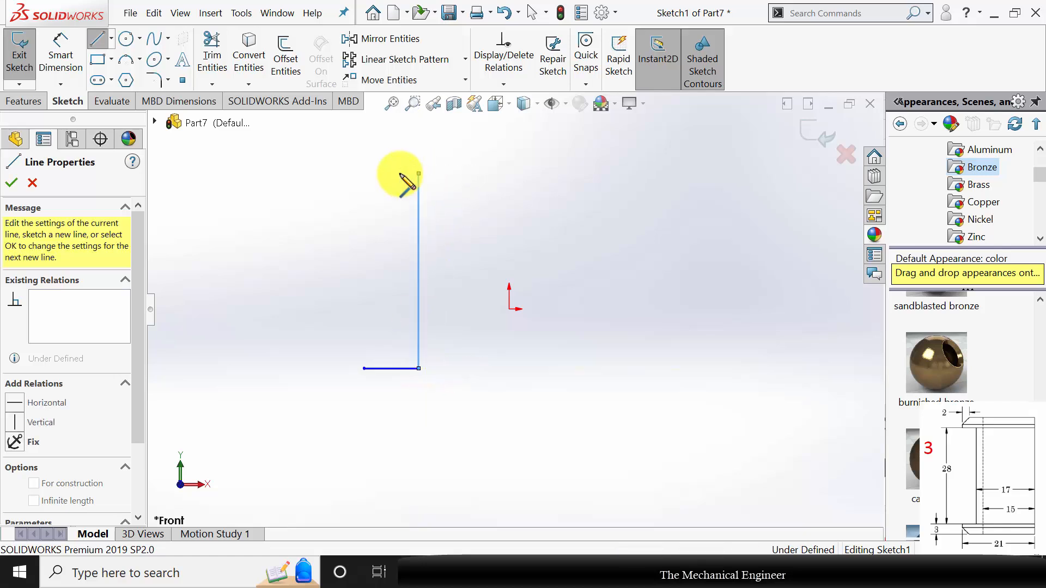
pyautogui.click(364, 173)
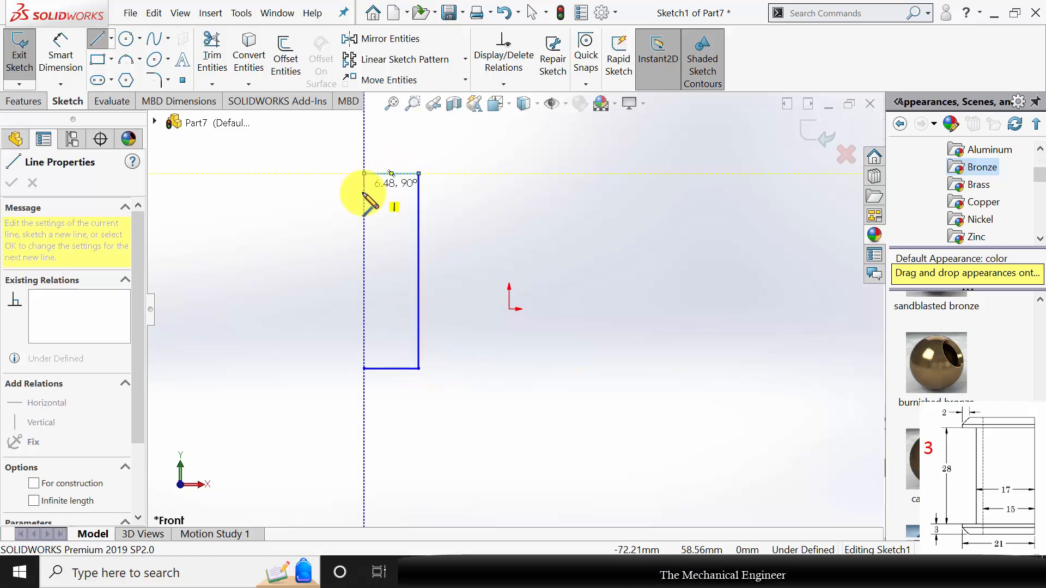
pyautogui.click(395, 195)
pyautogui.click(395, 195)
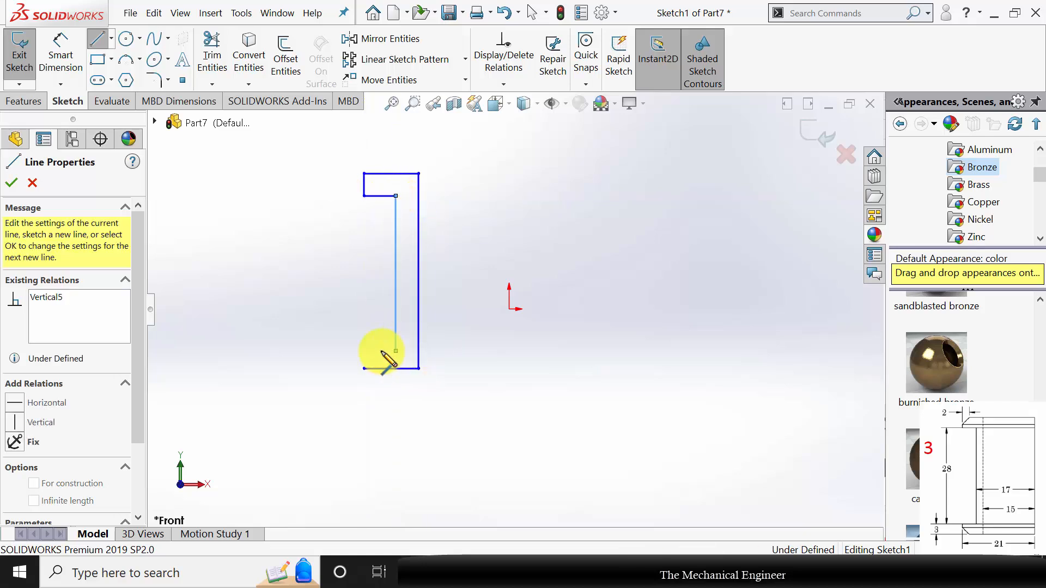
pyautogui.click(365, 351)
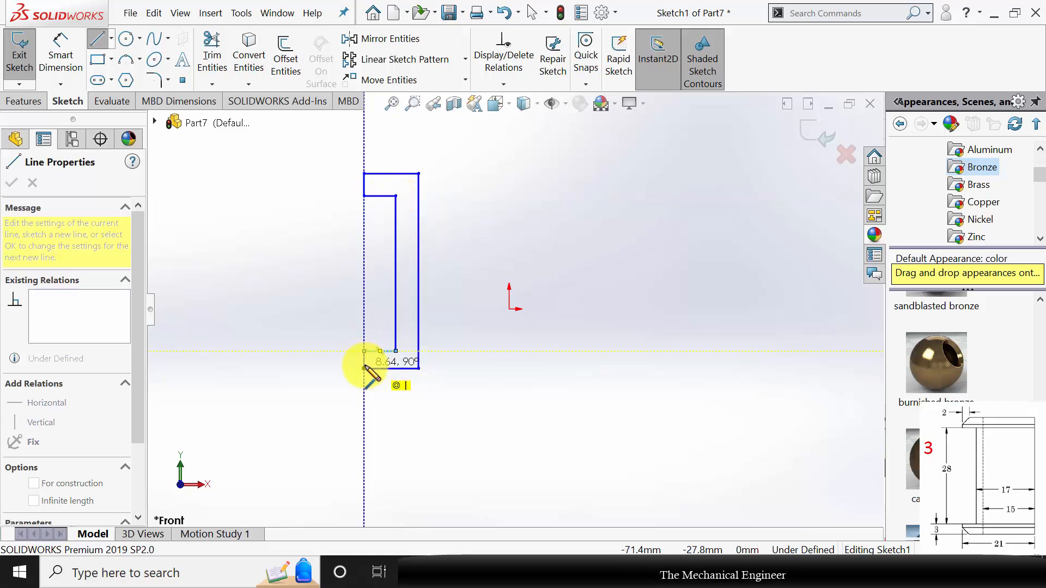
pyautogui.click(365, 369)
pyautogui.press('Escape')
# Draw a vertical centerline about 98 mm long through the origin as the profile's axis.
pyautogui.click(111, 39)
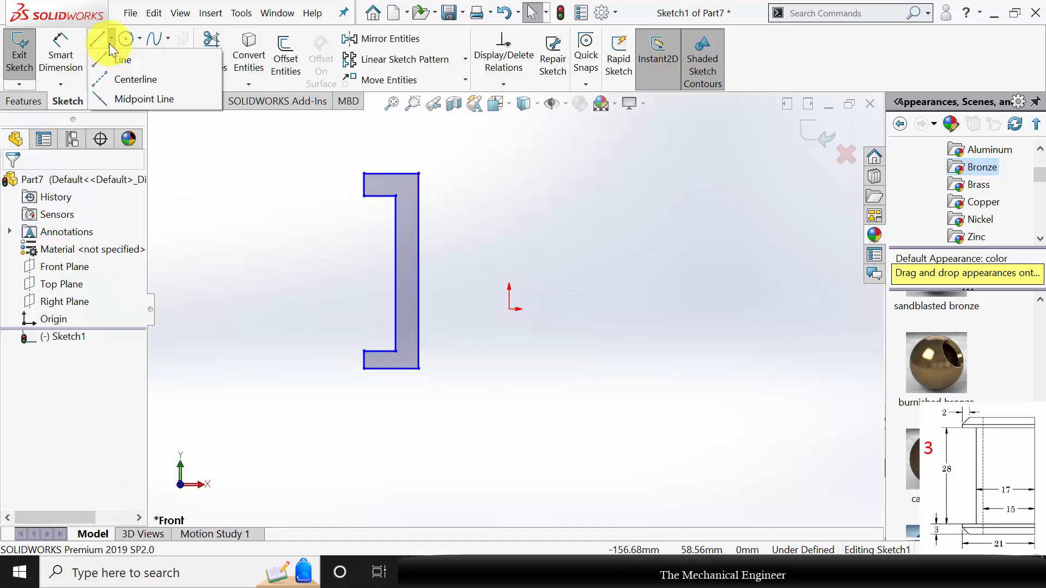
pyautogui.click(124, 80)
pyautogui.click(509, 371)
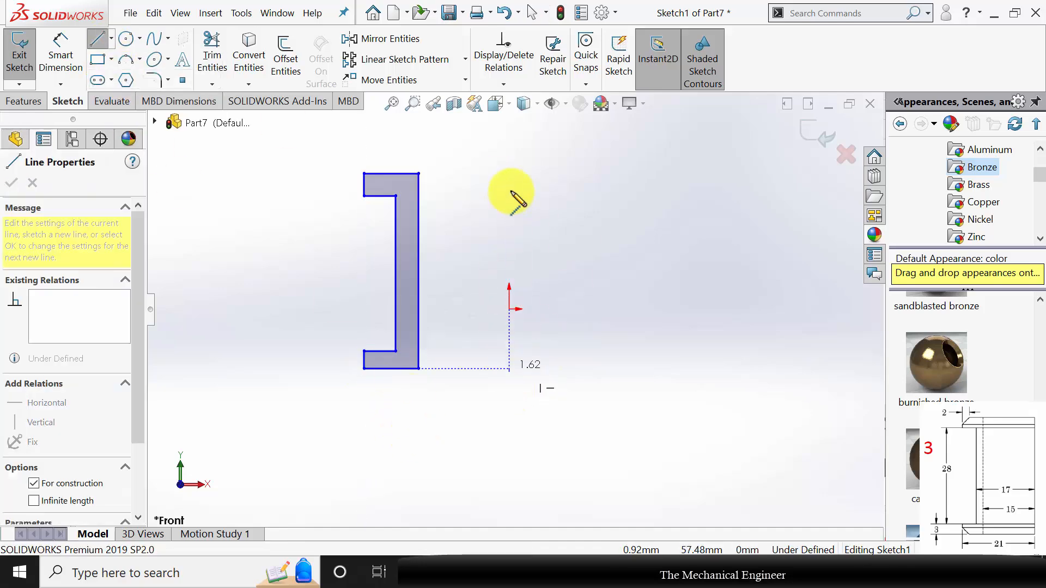
pyautogui.click(508, 174)
# Dimension the distance from the profile's long inner edge to the centerline as 15 mm.
pyautogui.click(71, 49)
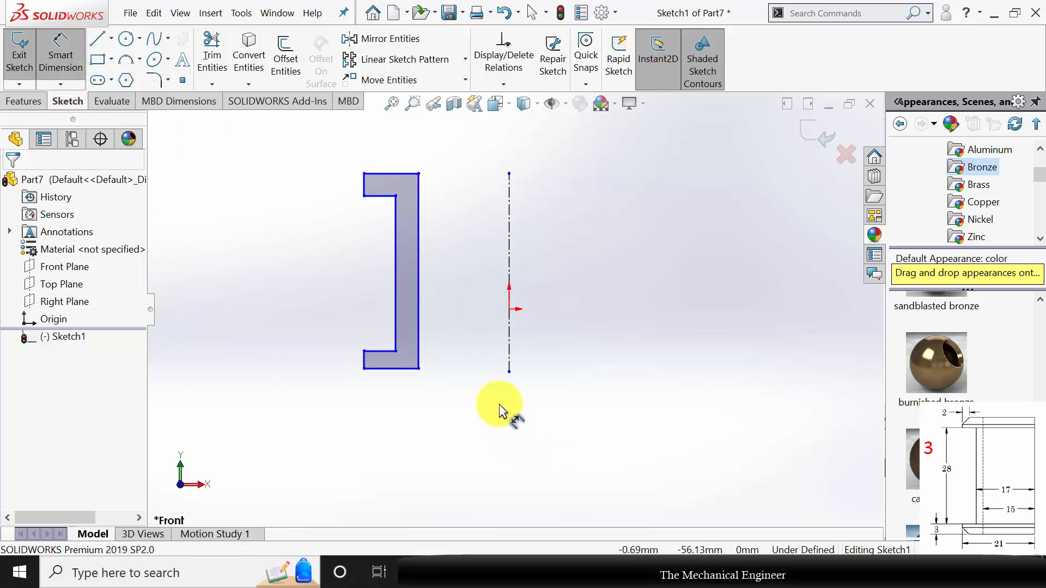
pyautogui.click(417, 318)
pyautogui.click(509, 319)
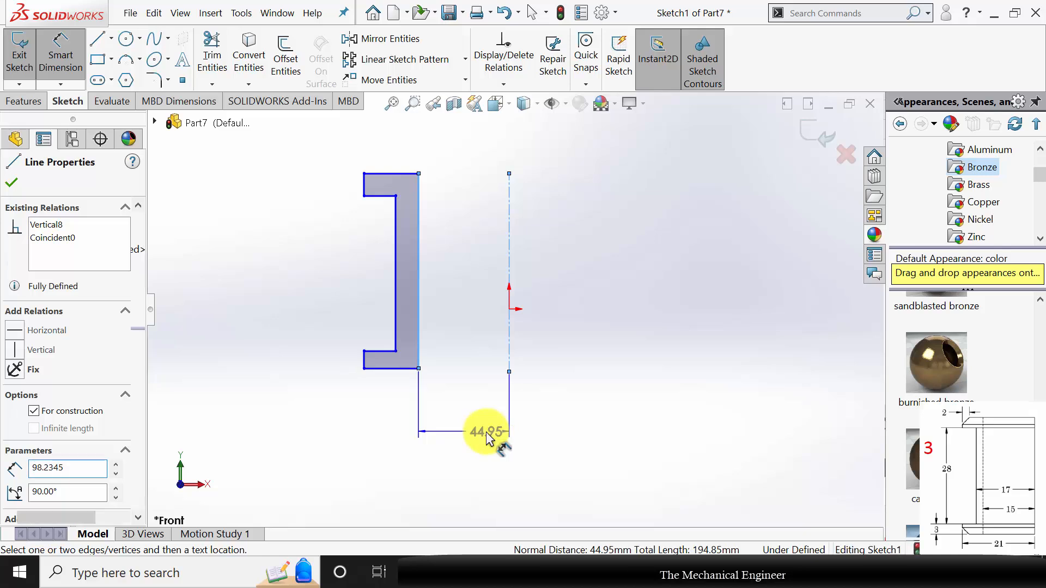
pyautogui.click(487, 436)
pyautogui.write('15')
pyautogui.press('Return')
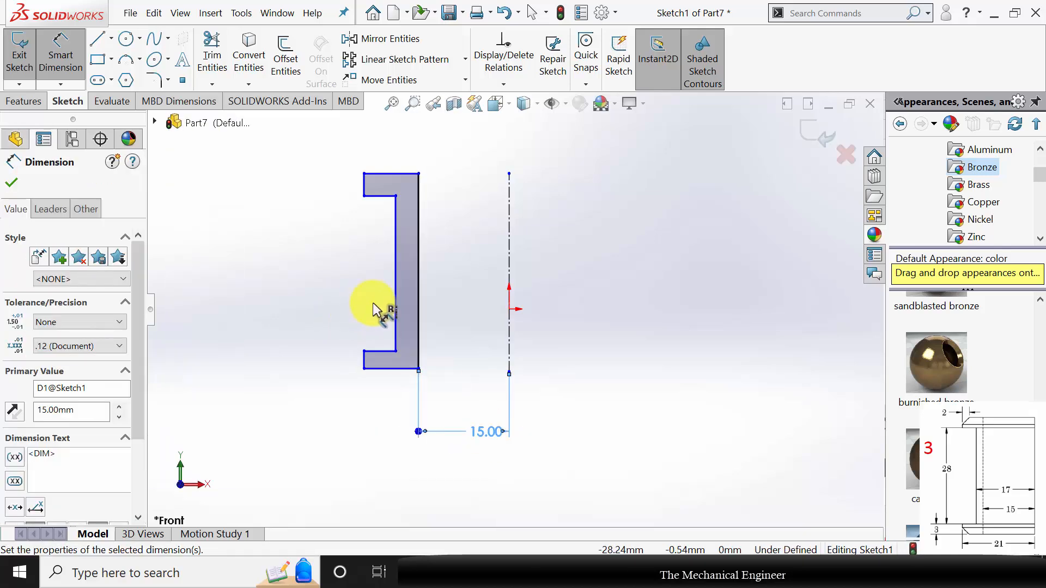
# Dimension the distance from the wall's outer edge between the flanges to the centerline as 17 mm.
pyautogui.click(396, 299)
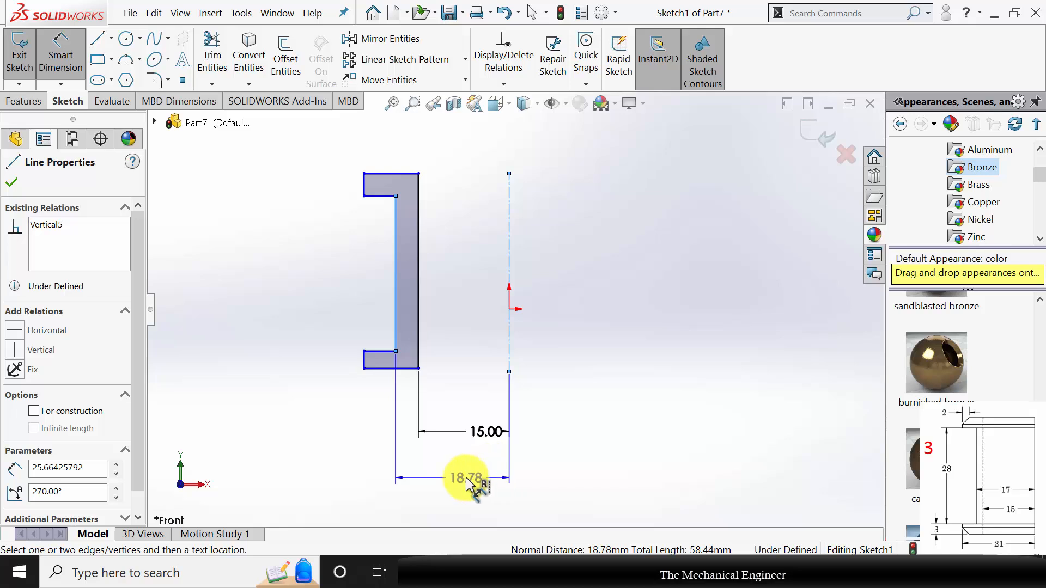
pyautogui.click(466, 479)
pyautogui.write('2')
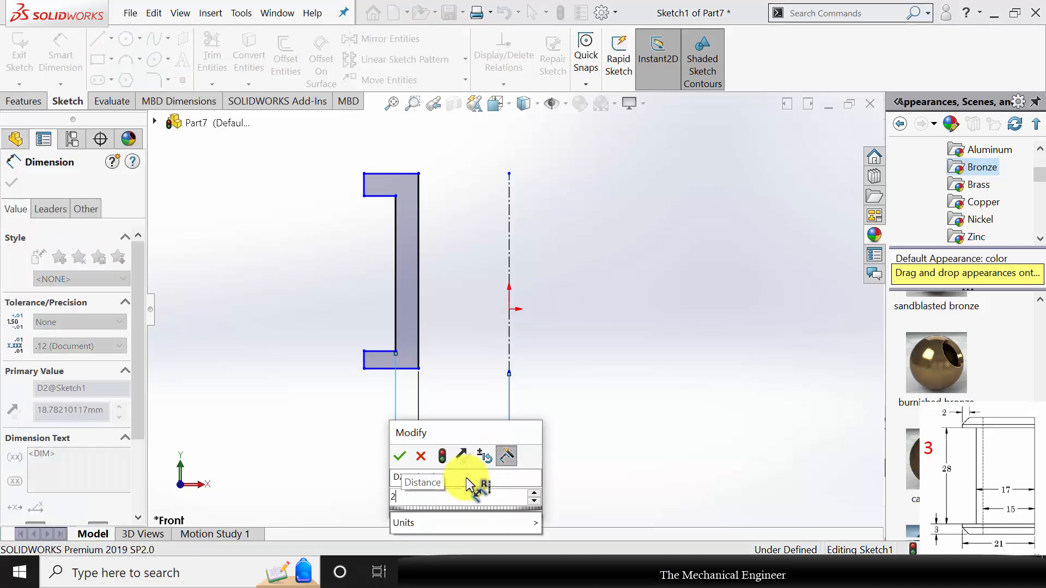
pyautogui.press('BackSpace')
pyautogui.write('17')
pyautogui.press('Return')
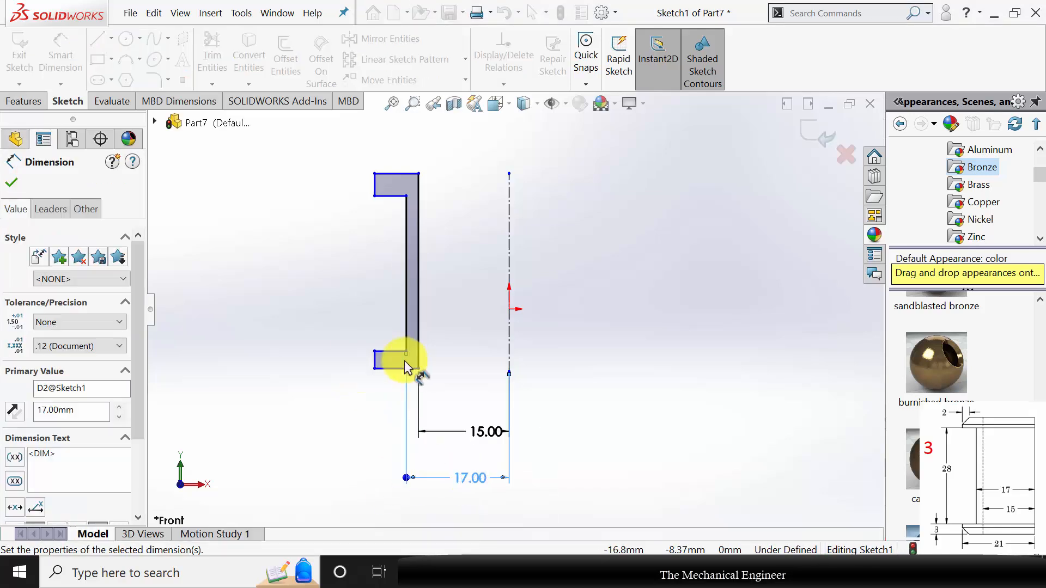
# Dimension the distance from the lower flange's outer edge to the centerline as 21 mm.
pyautogui.click(376, 357)
pyautogui.click(508, 354)
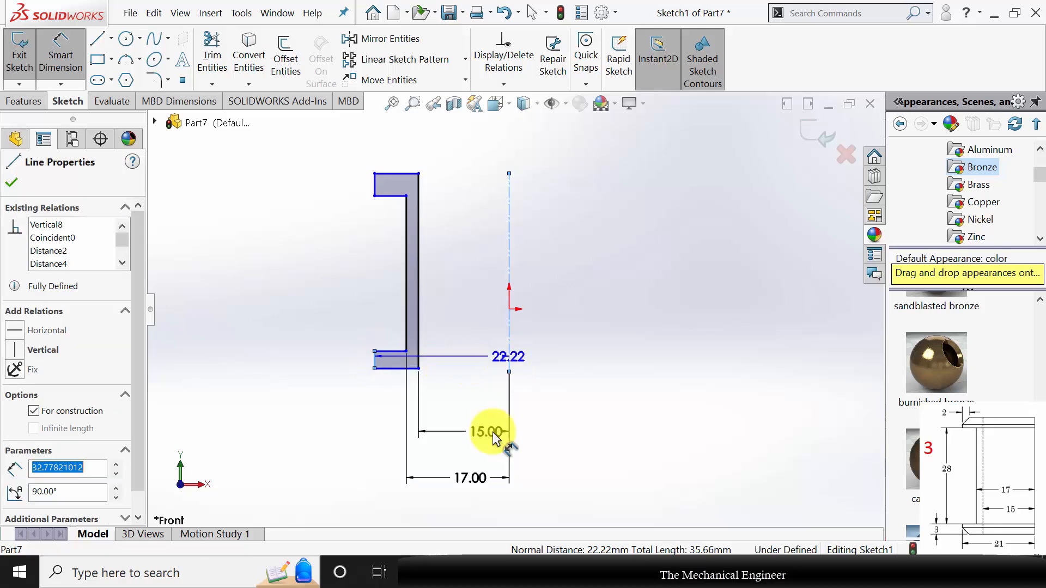
pyautogui.click(475, 505)
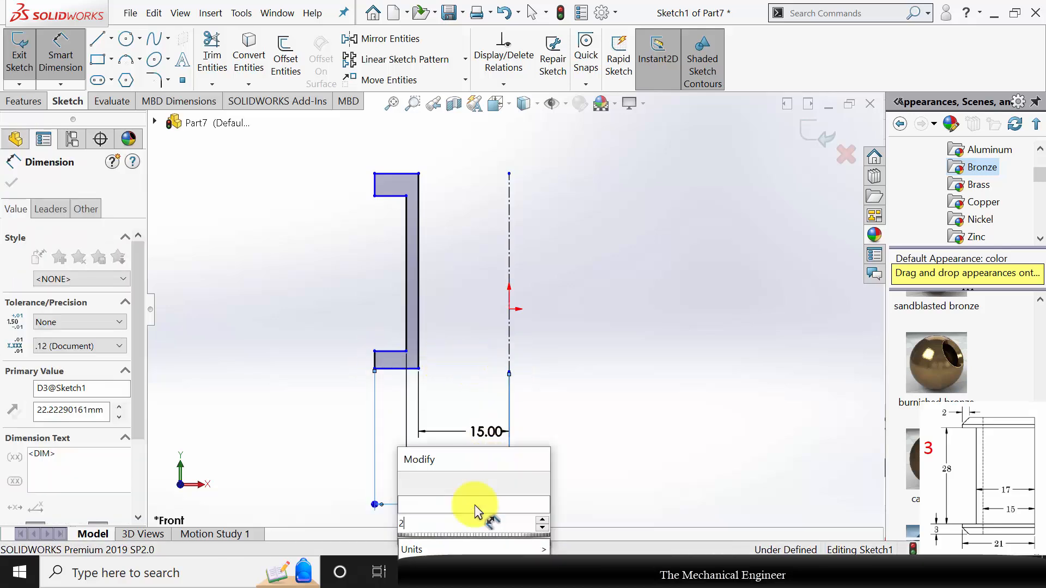
pyautogui.write('21')
pyautogui.press('Return')
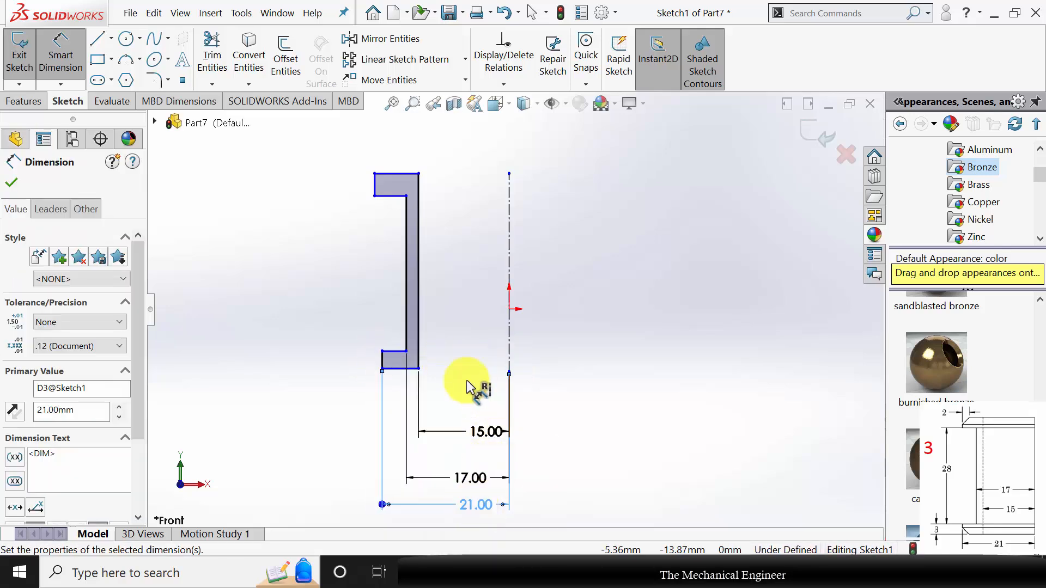
pyautogui.click(406, 296)
pyautogui.click(309, 283)
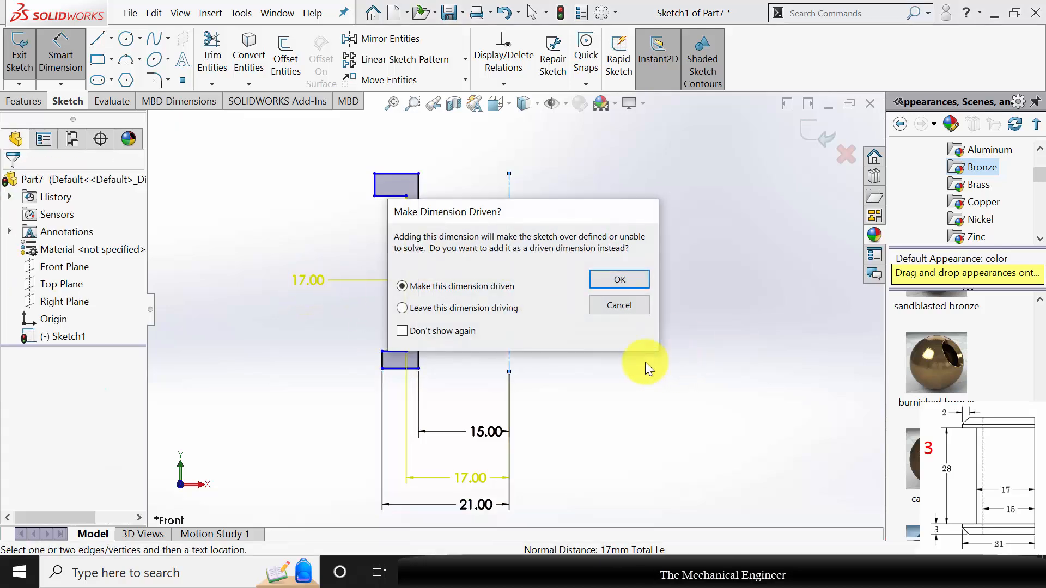
pyautogui.click(619, 305)
pyautogui.click(403, 292)
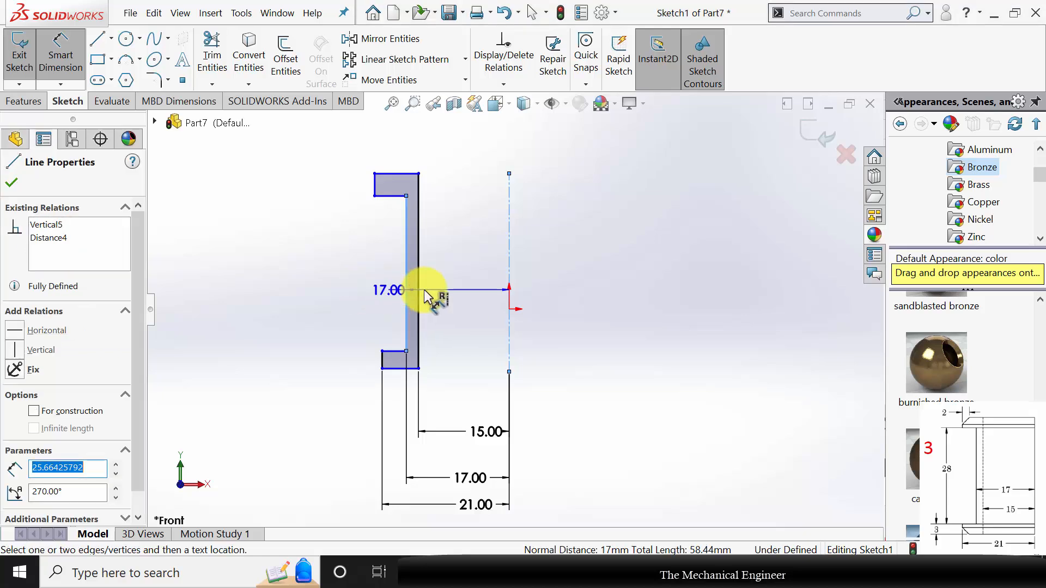
pyautogui.press('Escape')
# Dimension the length of the wall's outer edge between the two flanges as 28 mm.
pyautogui.click(404, 282)
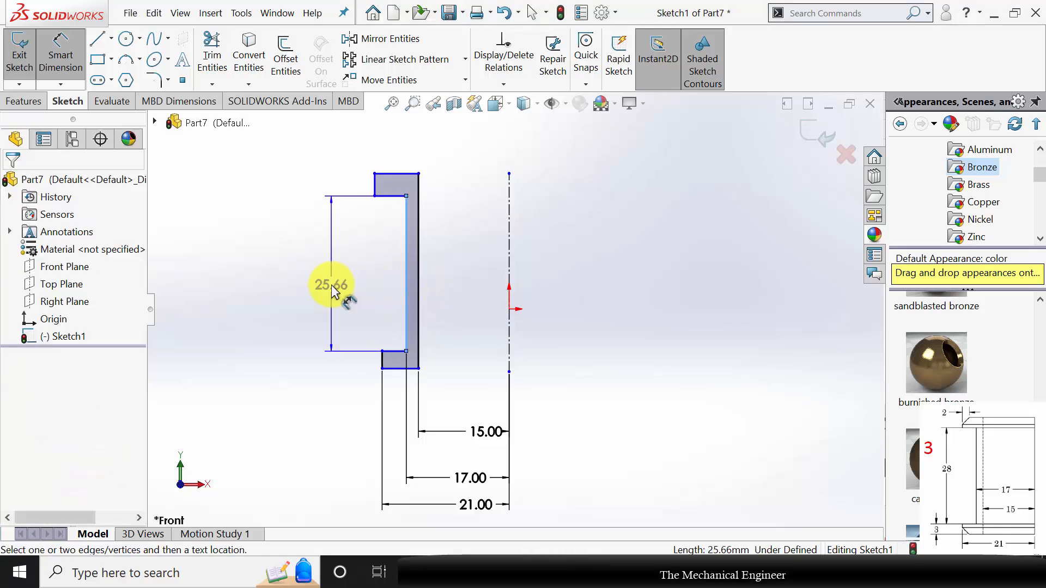
pyautogui.click(331, 285)
pyautogui.write('28')
pyautogui.press('Return')
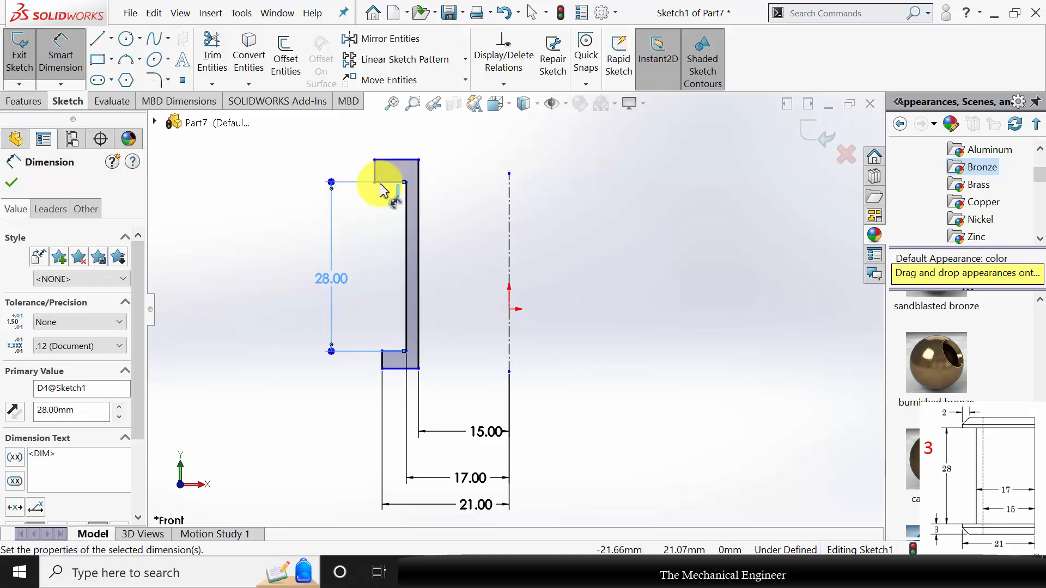
# Dimension the thickness of the upper and lower flanges as 3 mm each.
pyautogui.click(375, 170)
pyautogui.click(340, 170)
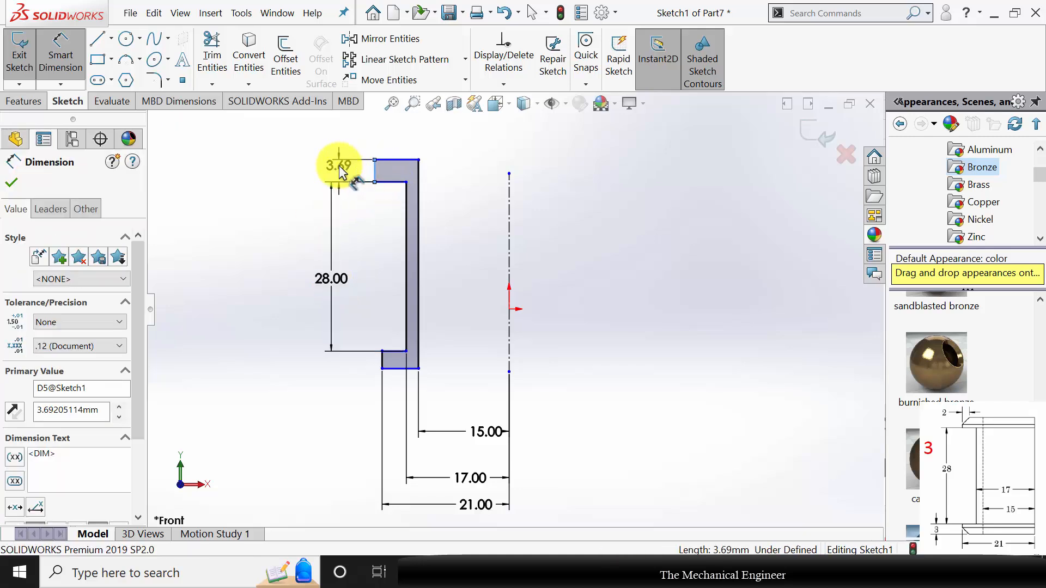
pyautogui.write('3')
pyautogui.press('Return')
pyautogui.click(382, 361)
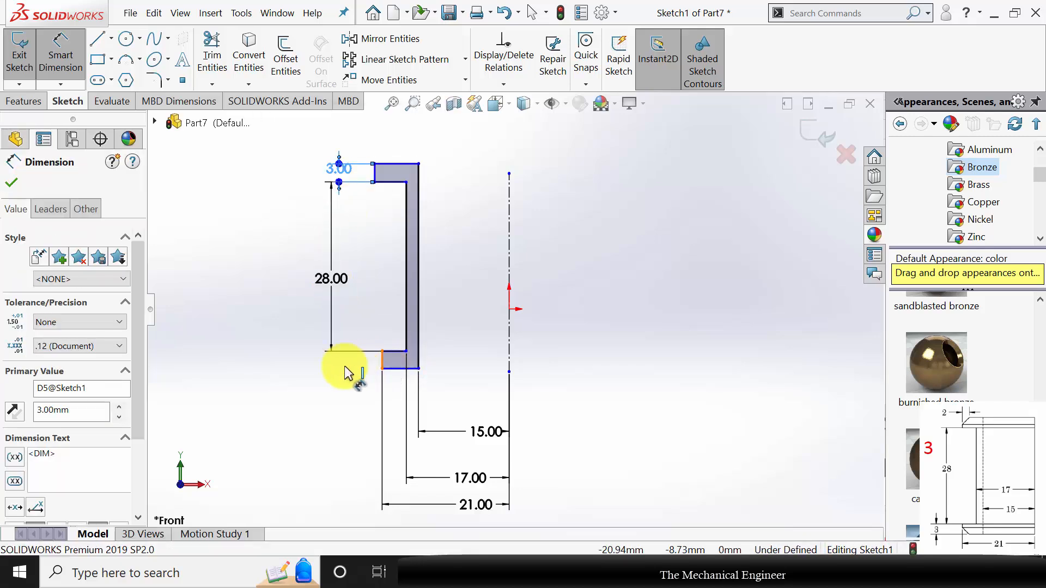
pyautogui.click(335, 364)
pyautogui.write('3')
pyautogui.press('Return')
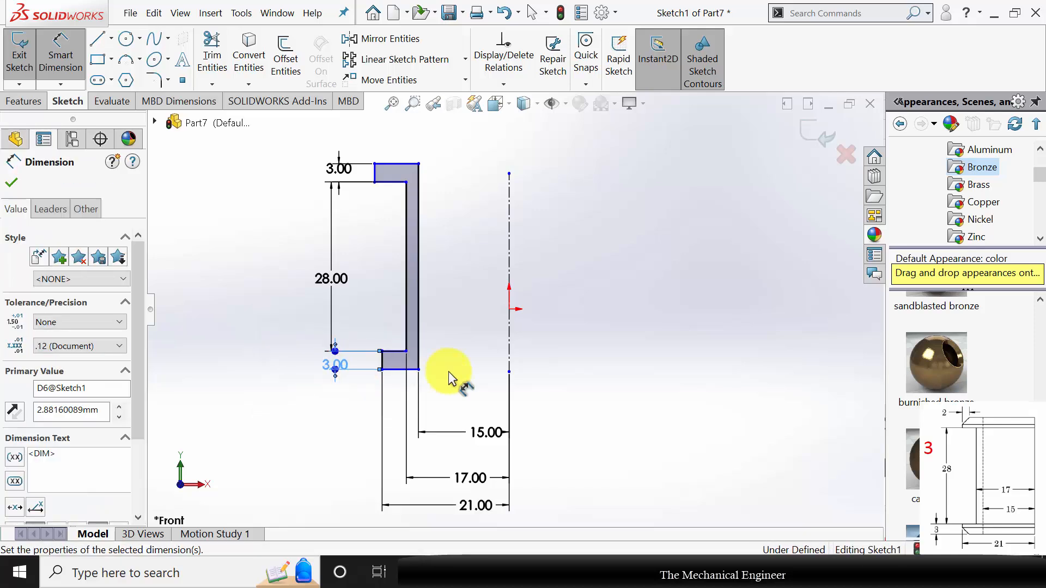
pyautogui.press('Escape')
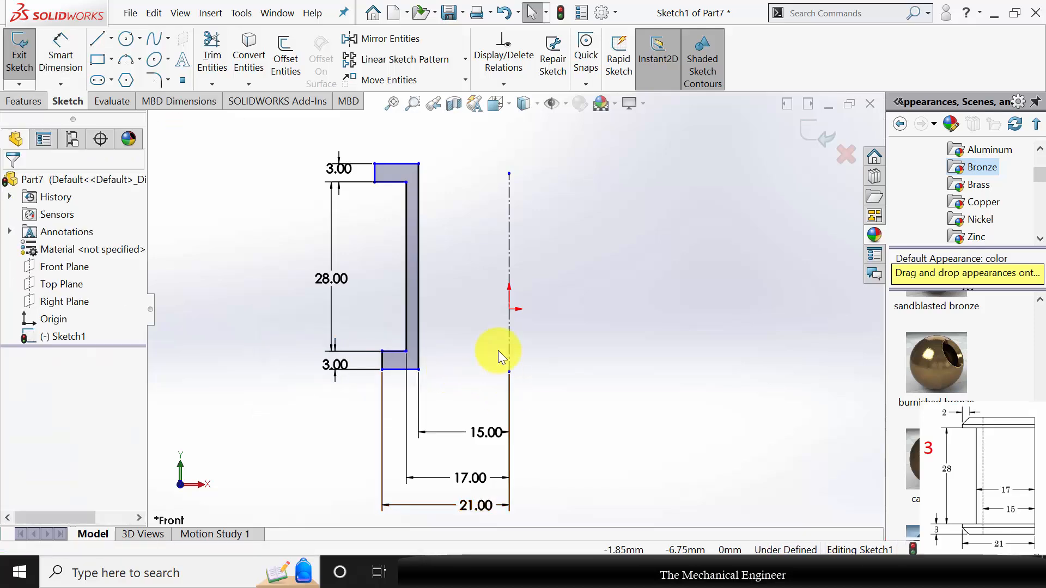
# Add a horizontal relation between the midpoint of the profile's inner wall edge and the origin.
pyautogui.click(510, 311)
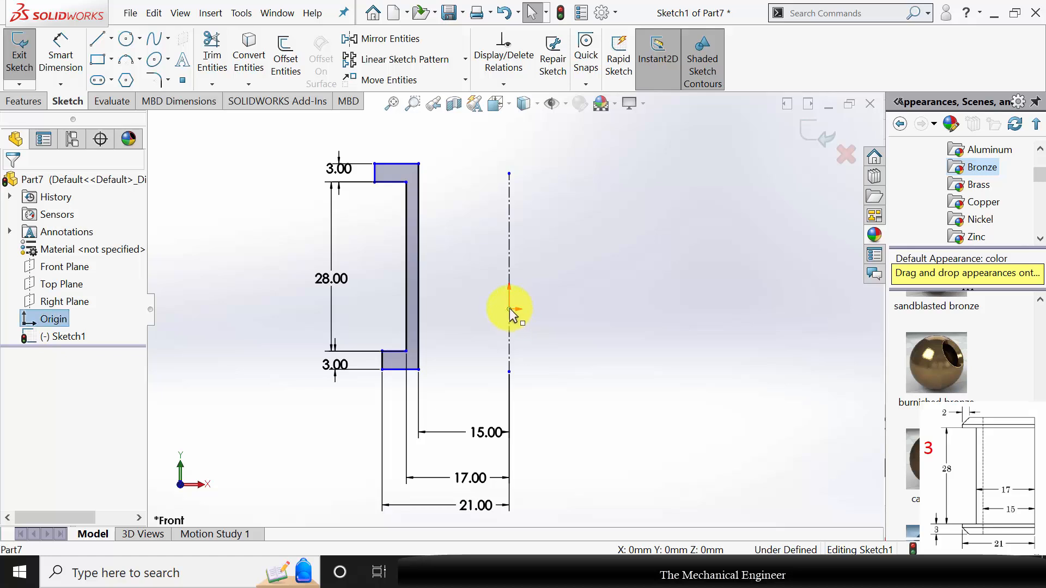
pyautogui.keyDown('ctrl'); pyautogui.click(419, 267); pyautogui.keyUp('ctrl')
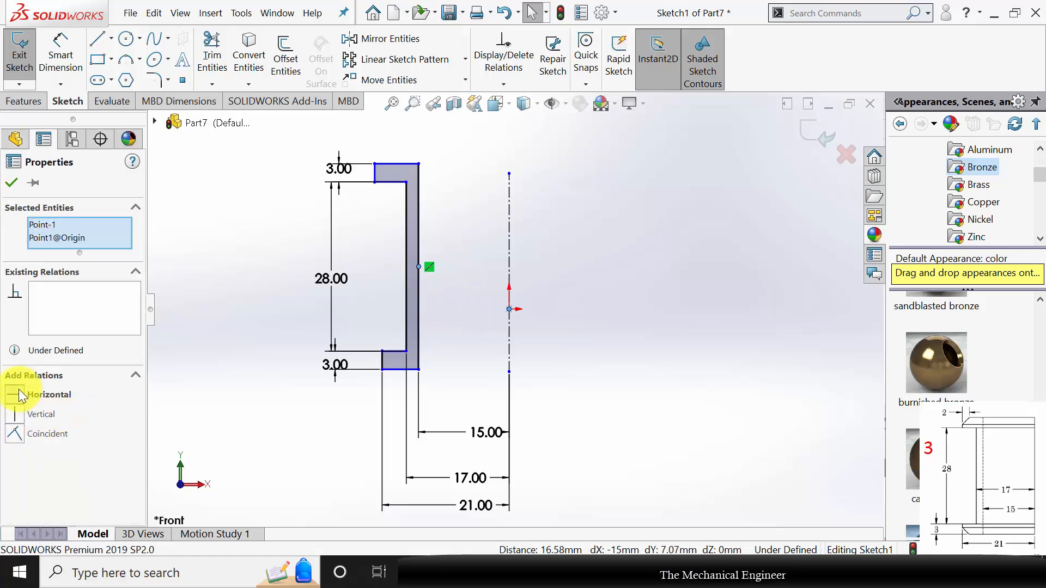
pyautogui.click(19, 394)
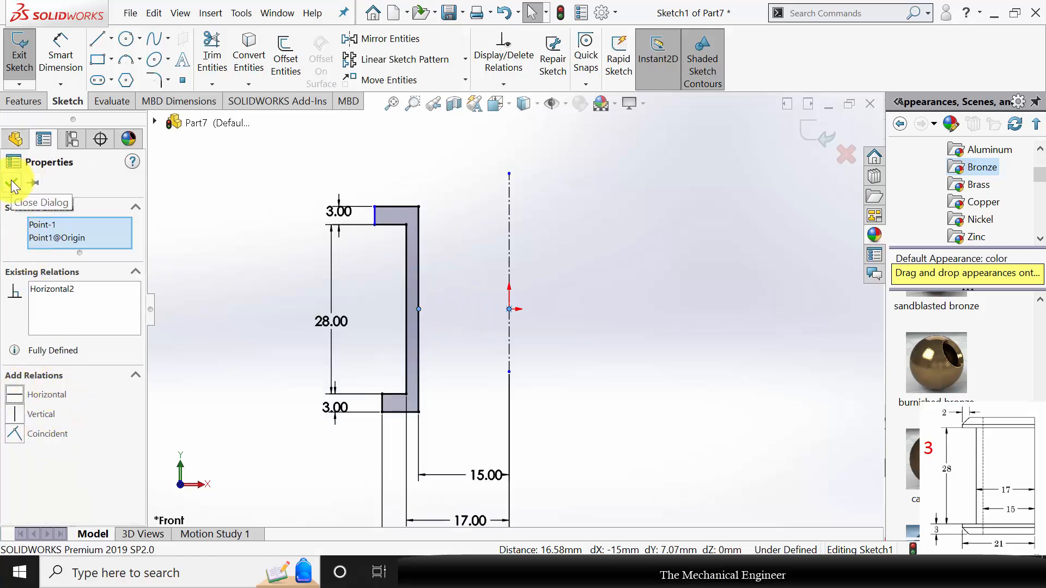
pyautogui.click(13, 184)
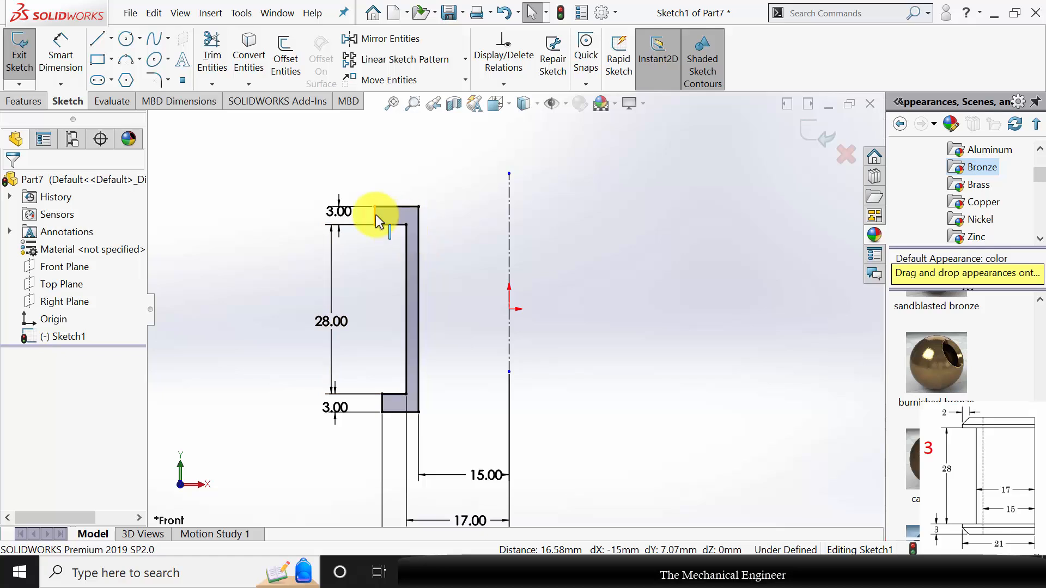
# Make the outer vertical edges of the upper and lower flanges collinear.
pyautogui.scroll(-1, 380, 231)
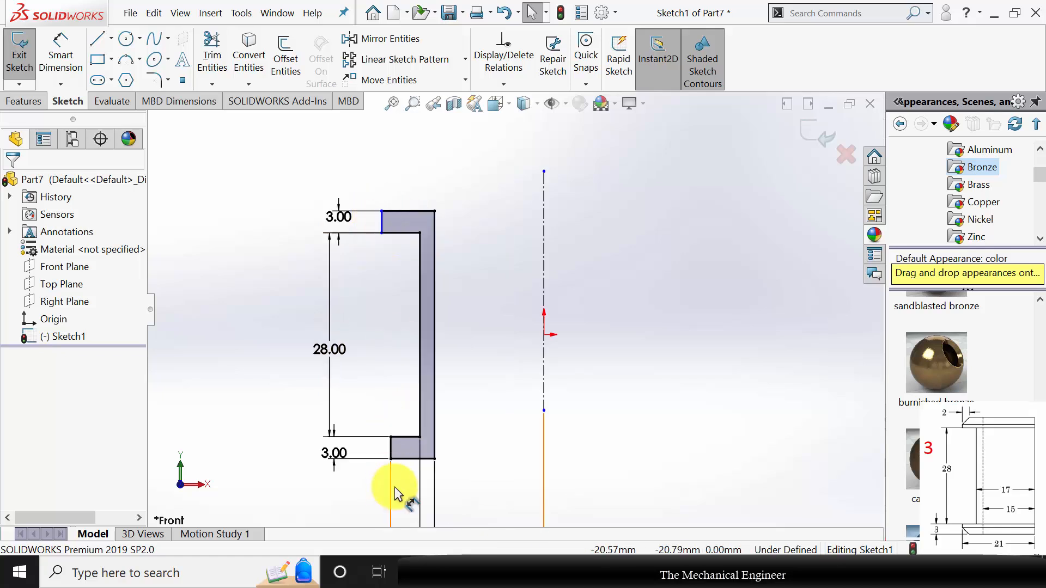
pyautogui.click(390, 452)
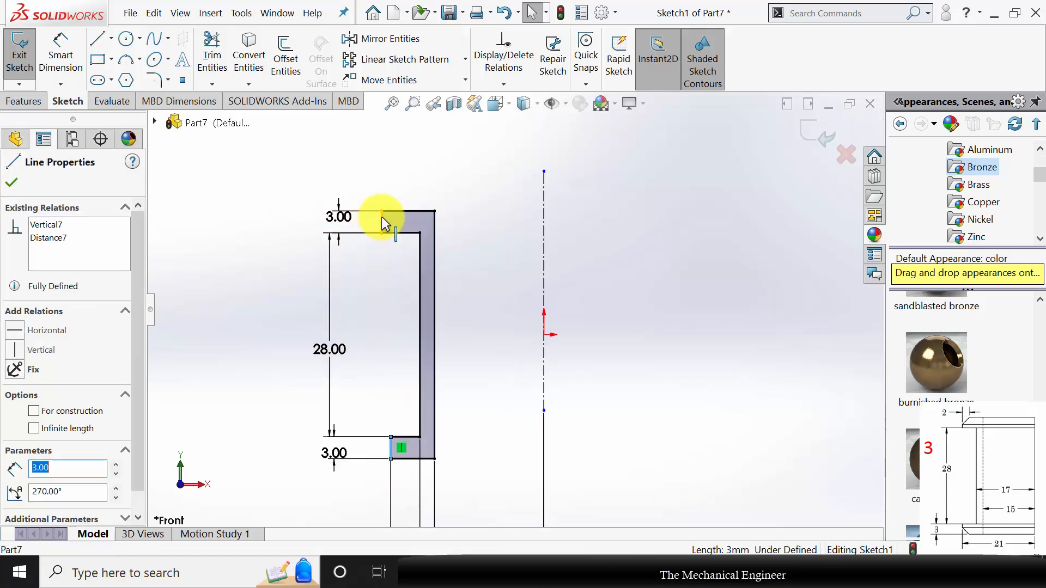
pyautogui.keyDown('ctrl'); pyautogui.click(381, 222); pyautogui.keyUp('ctrl')
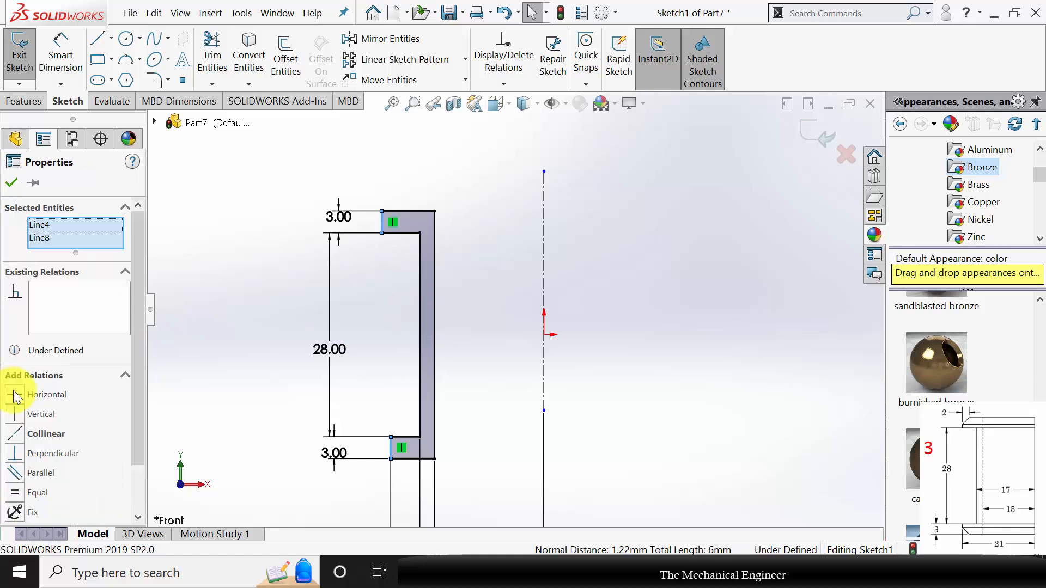
pyautogui.click(16, 433)
pyautogui.click(11, 183)
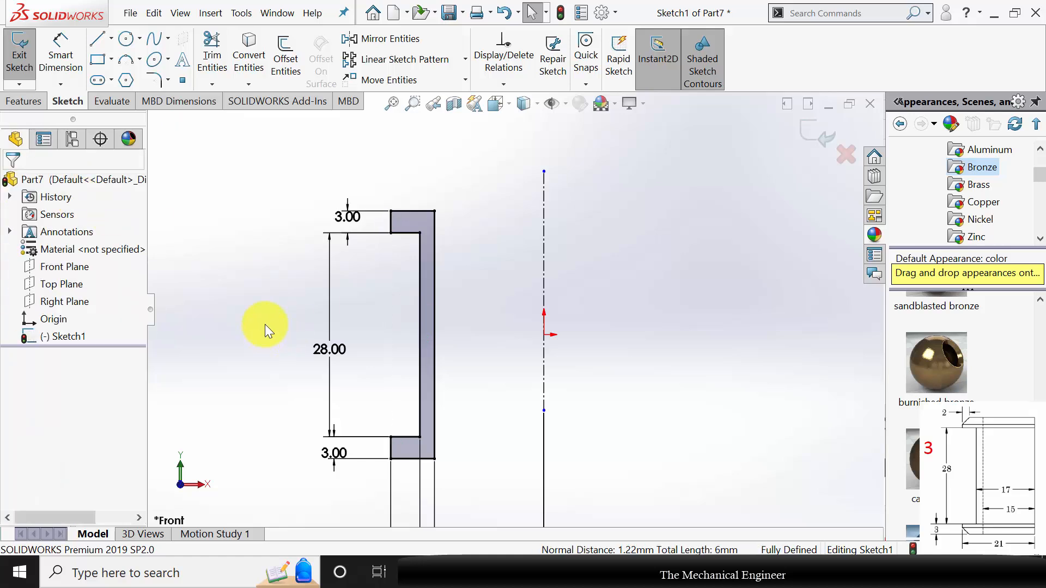
# Revolve the flanged profile about the centerline by 90 degrees in each of two directions.
pyautogui.click(27, 102)
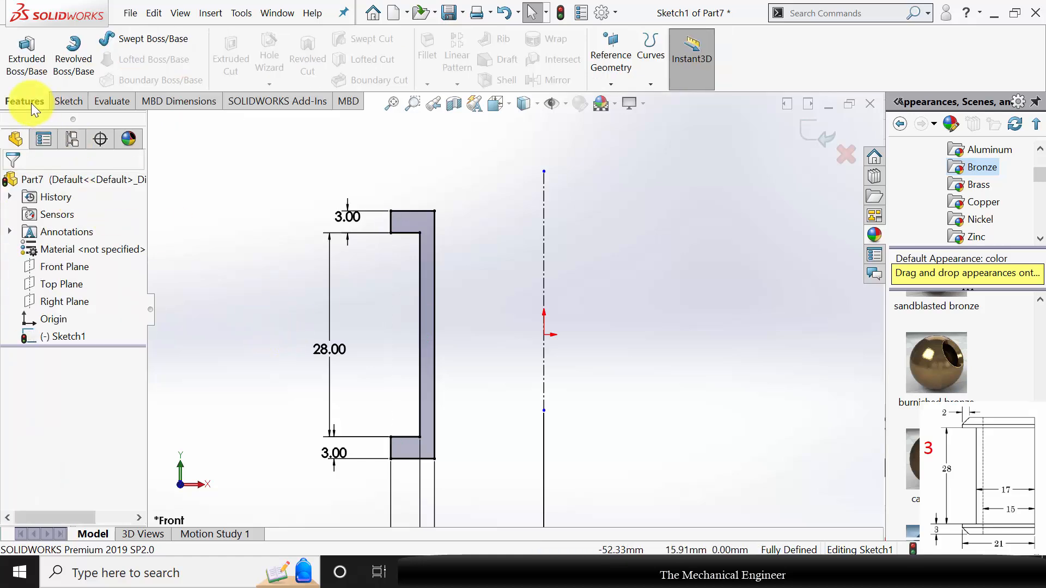
pyautogui.click(75, 54)
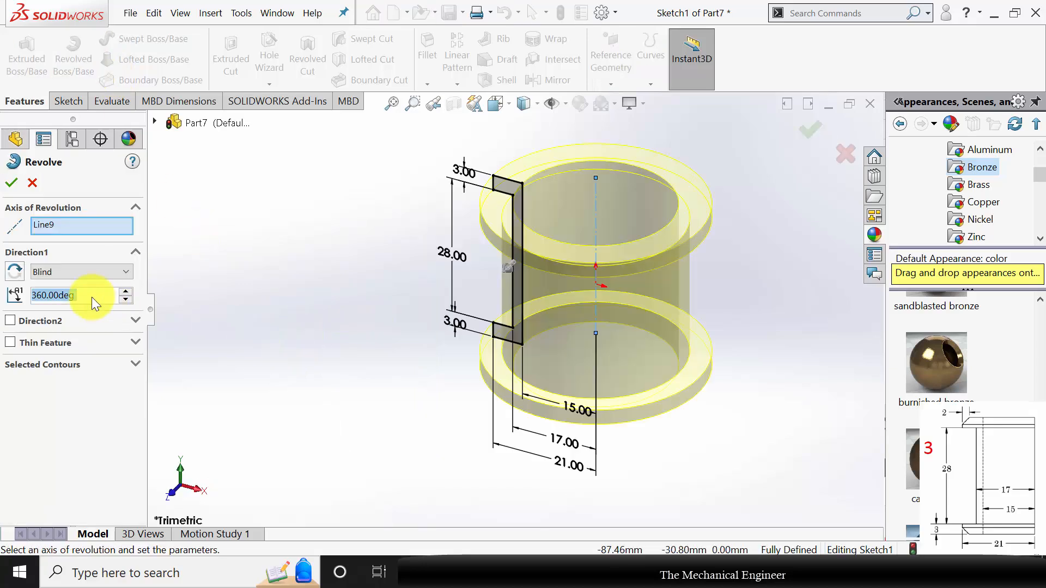
pyautogui.write('90')
pyautogui.press('Return')
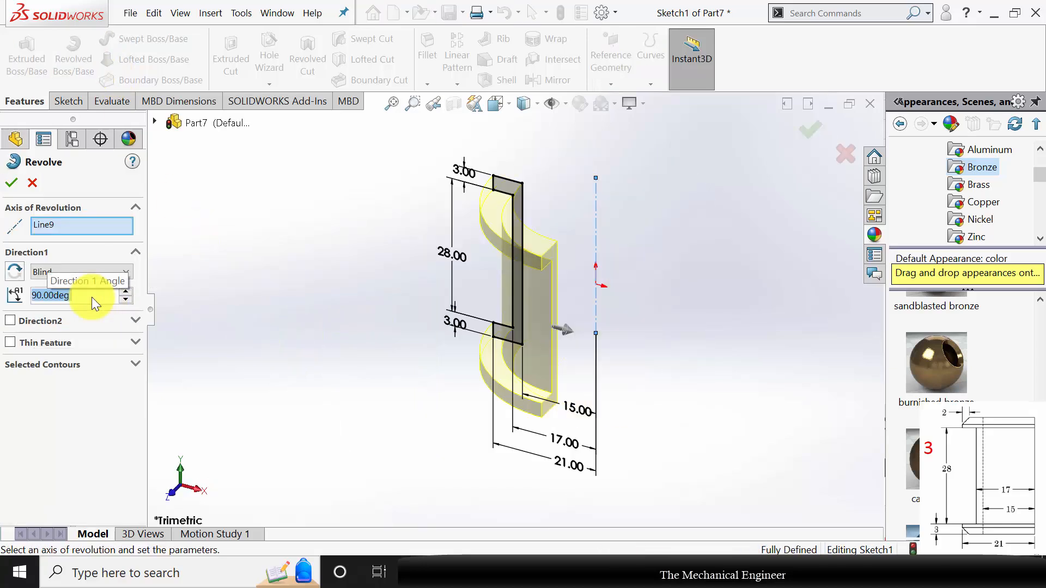
pyautogui.click(11, 320)
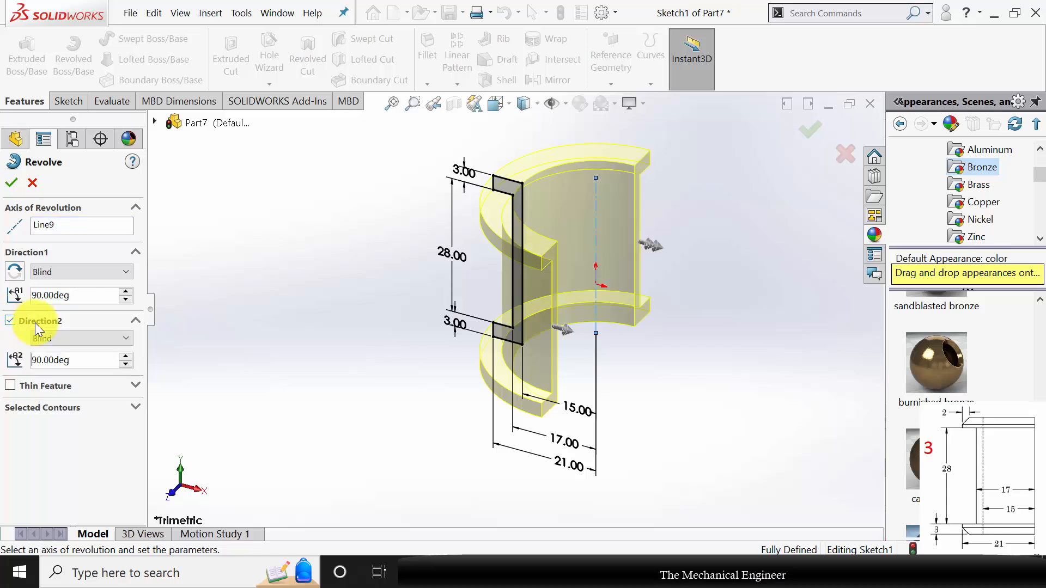
pyautogui.click(12, 183)
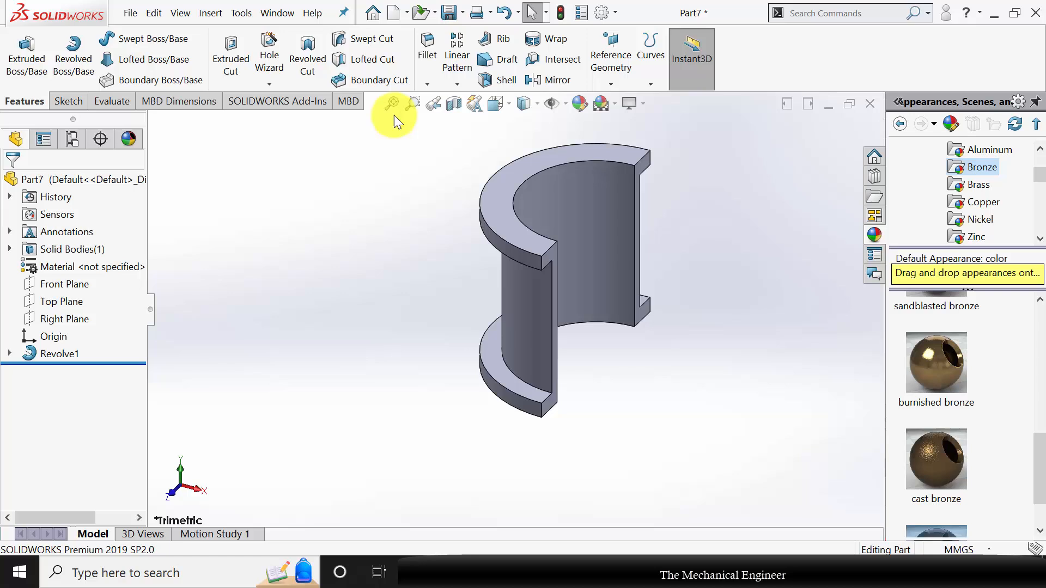
# Chamfer the outer circular edges on the top and bottom end faces of the flanges by 2 mm at 45 degrees.
pyautogui.click(425, 87)
pyautogui.click(451, 119)
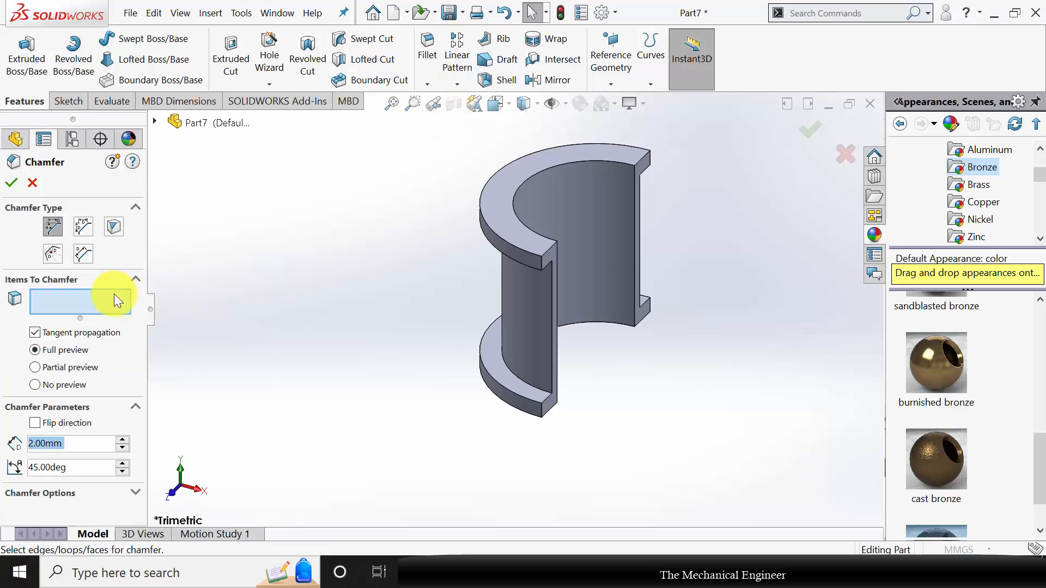
pyautogui.click(495, 227)
pyautogui.moveTo(474, 425); pyautogui.dragTo(491, 329, button='middle')
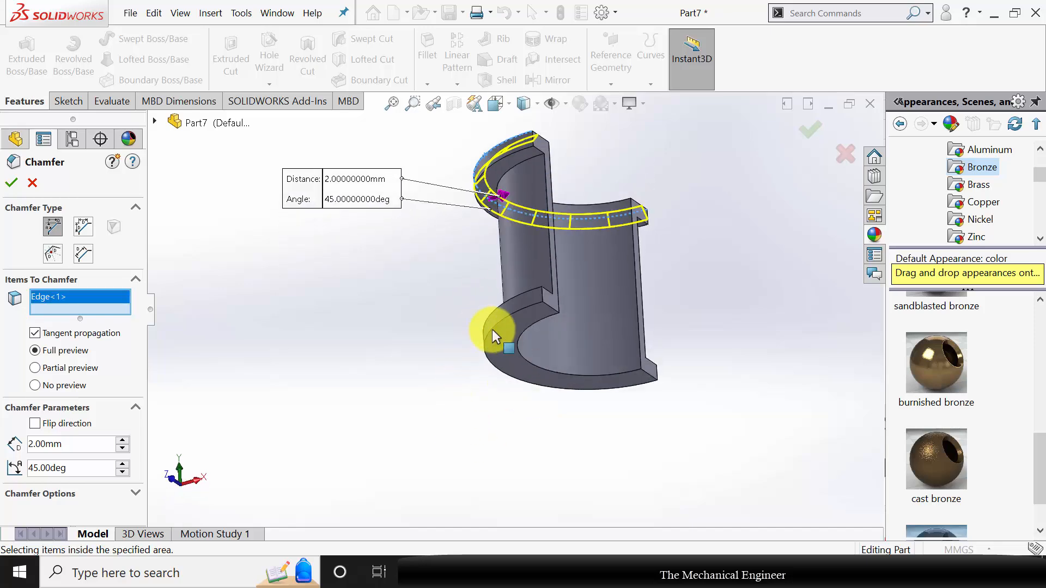
pyautogui.click(495, 325)
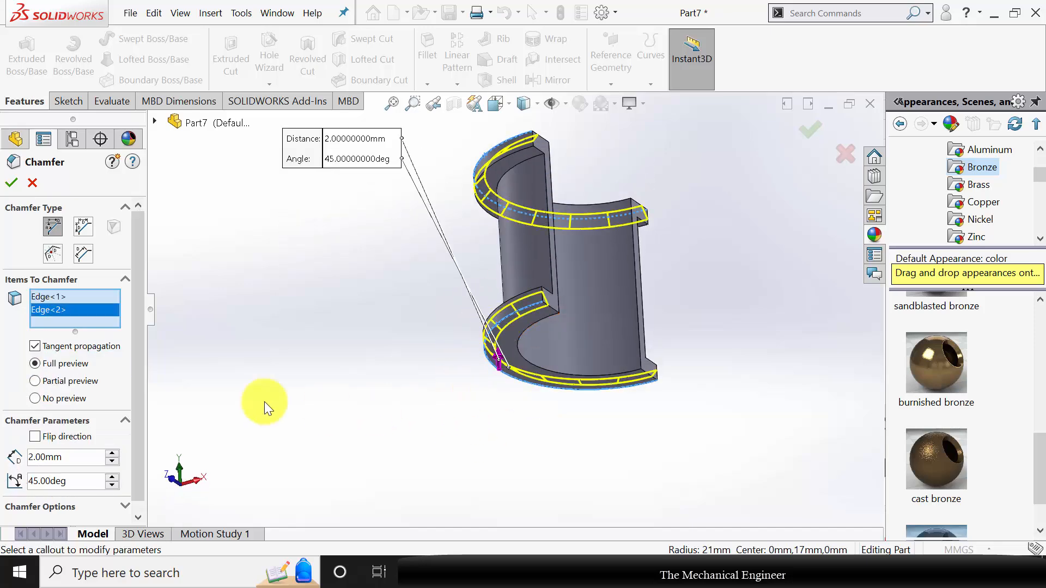
pyautogui.click(13, 182)
# Save the finished half-bushing part and close it.
pyautogui.moveTo(350, 354); pyautogui.dragTo(420, 400, button='middle')
pyautogui.moveTo(521, 269); pyautogui.dragTo(561, 200, button='middle')
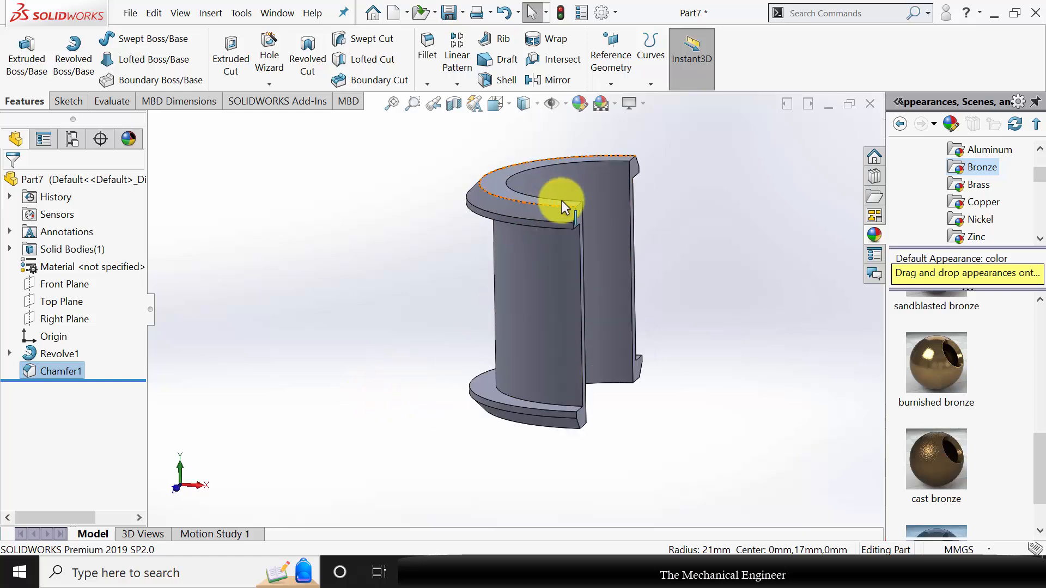
pyautogui.click(450, 12)
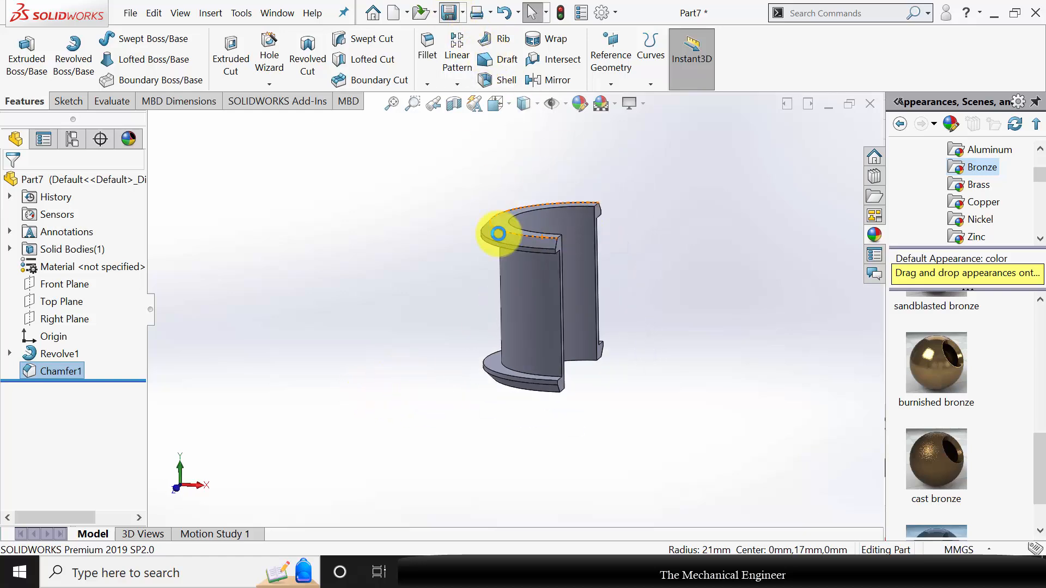
pyautogui.press('Return')
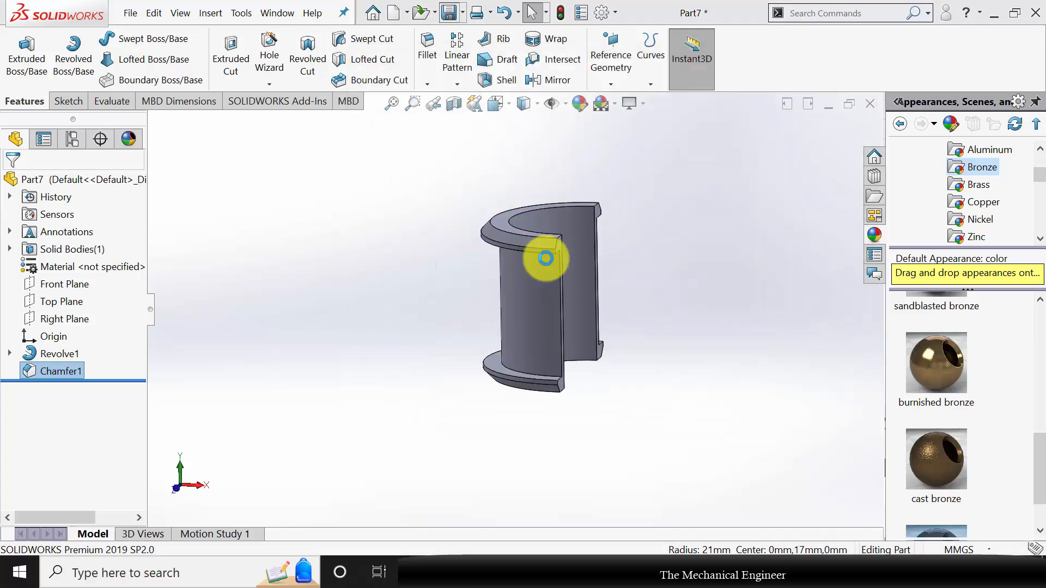
pyautogui.click(870, 105)
# Create a new part document and start a sketch on the Right Plane.
pyautogui.click(294, 12)
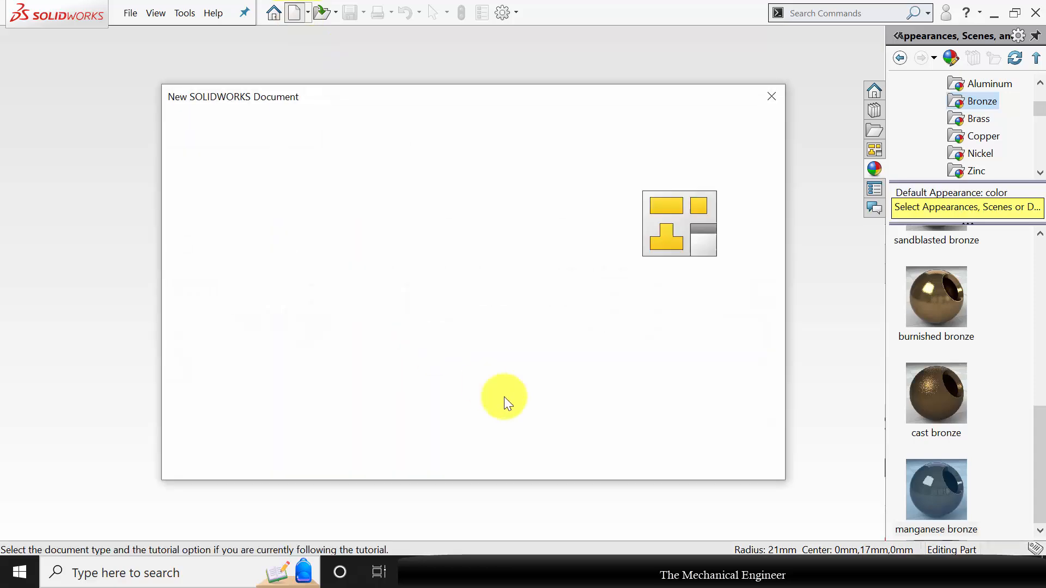
pyautogui.click(594, 454)
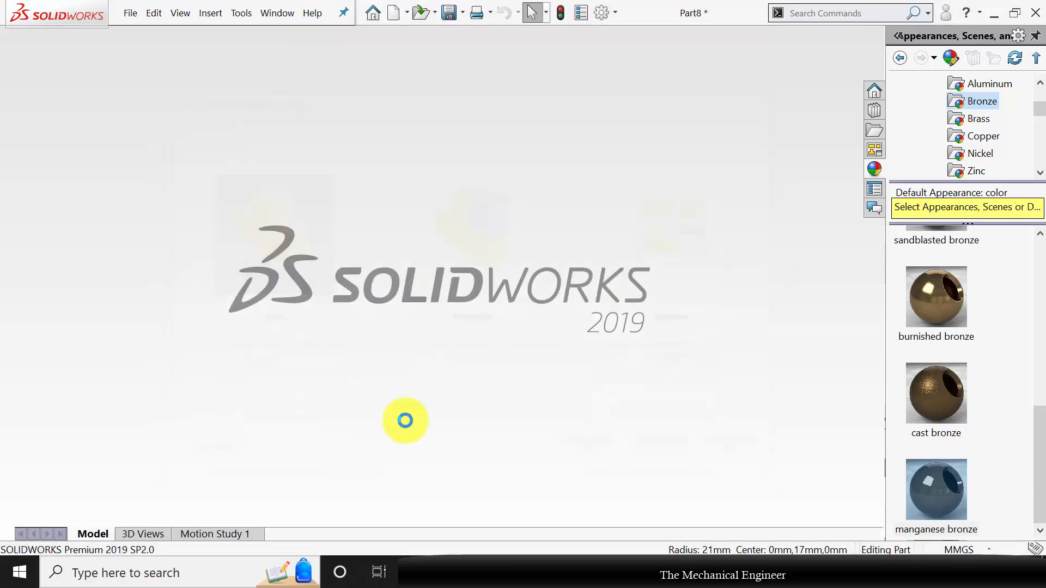
pyautogui.click(63, 300)
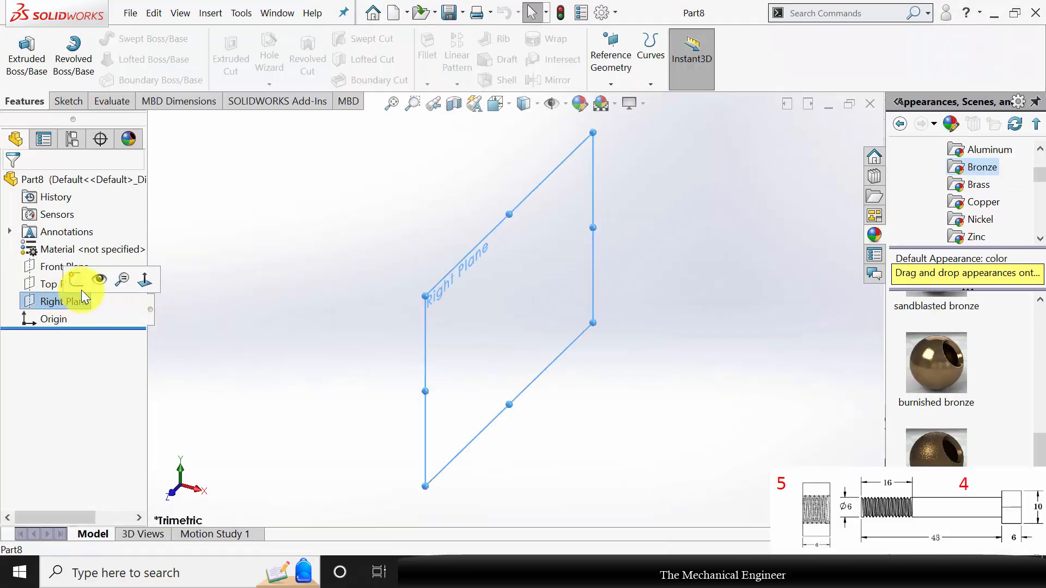
pyautogui.click(103, 275)
# Sketch a circle centered on the origin and set its diameter to 6 mm.
pyautogui.click(125, 43)
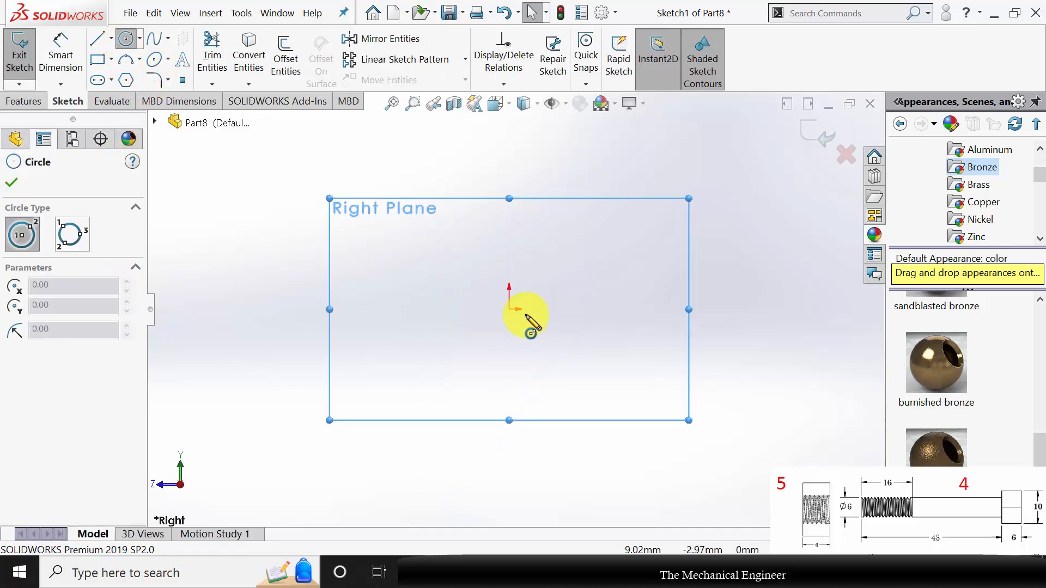
pyautogui.click(509, 309)
pyautogui.click(573, 276)
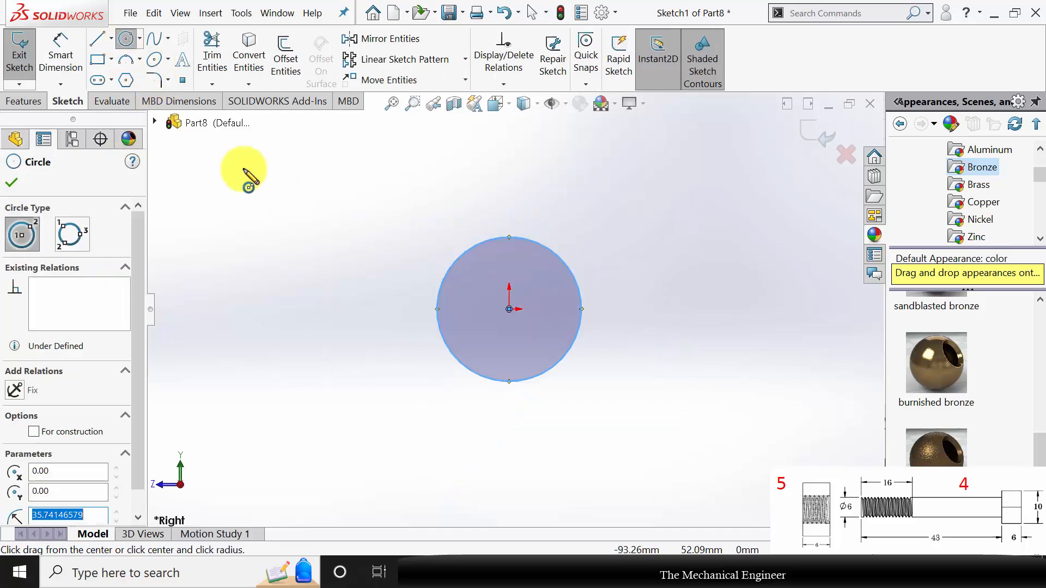
pyautogui.click(58, 54)
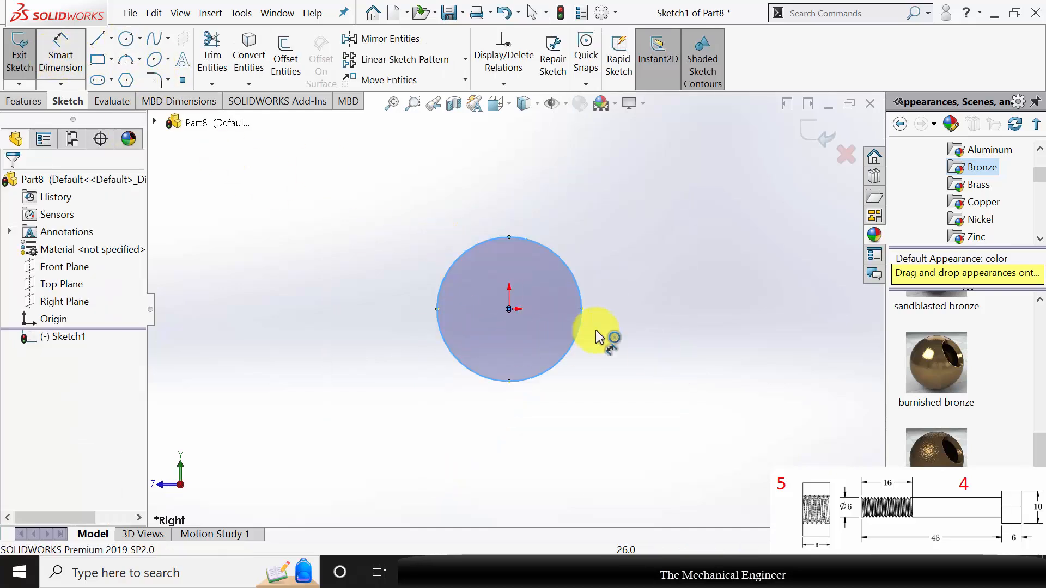
pyautogui.click(579, 293)
pyautogui.click(670, 320)
pyautogui.write('6')
pyautogui.press('Return')
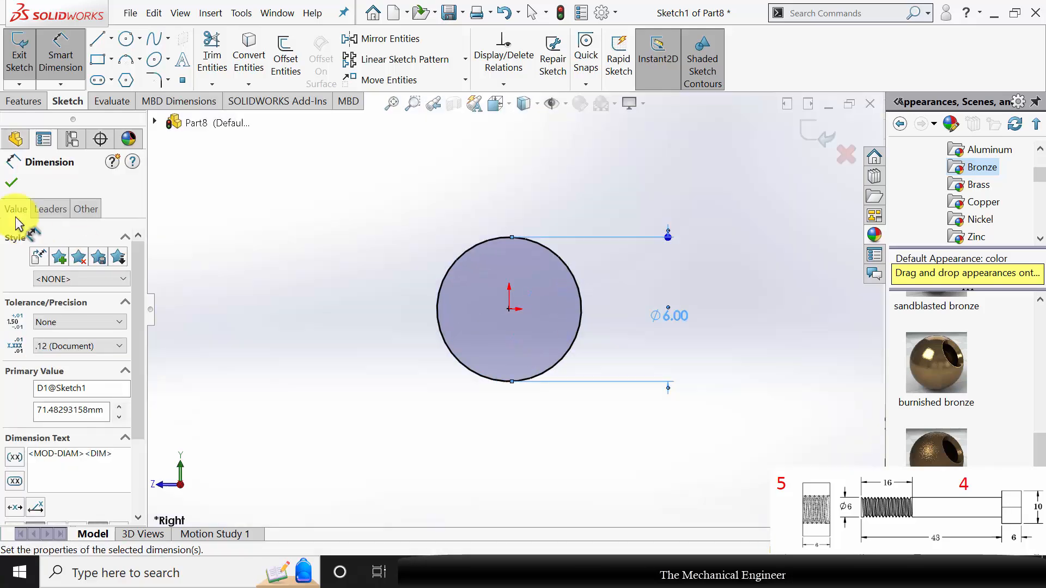
# Extrude the circle 43 mm to form the bolt shank.
pyautogui.click(25, 103)
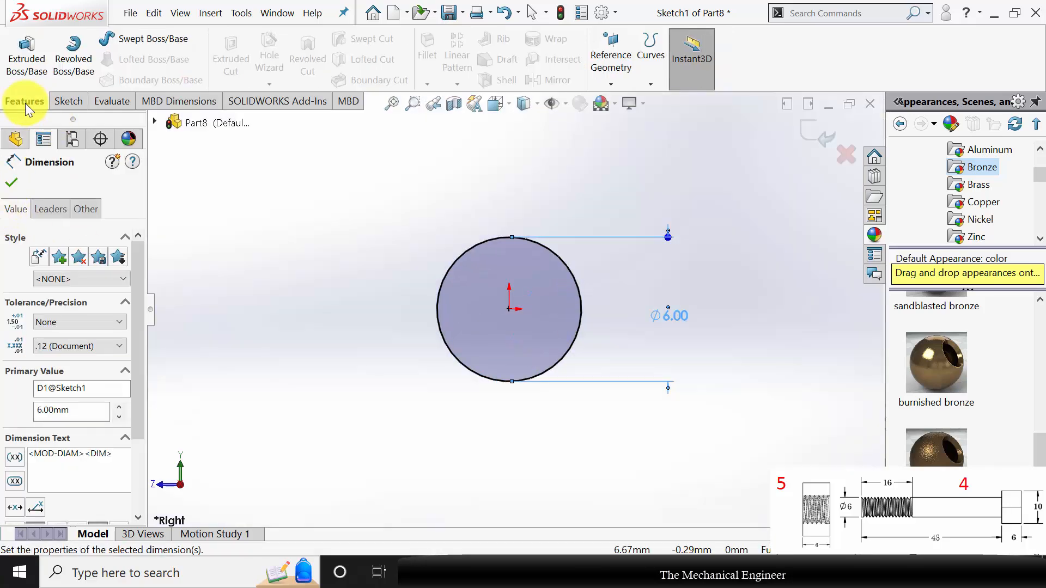
pyautogui.click(27, 43)
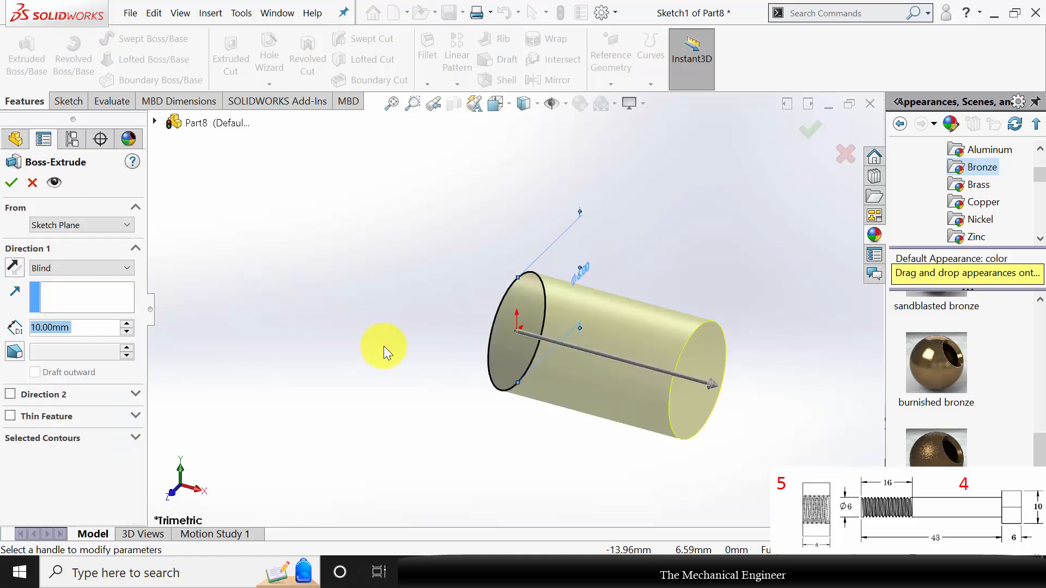
pyautogui.write('43')
pyautogui.press('Return')
pyautogui.press('Return')
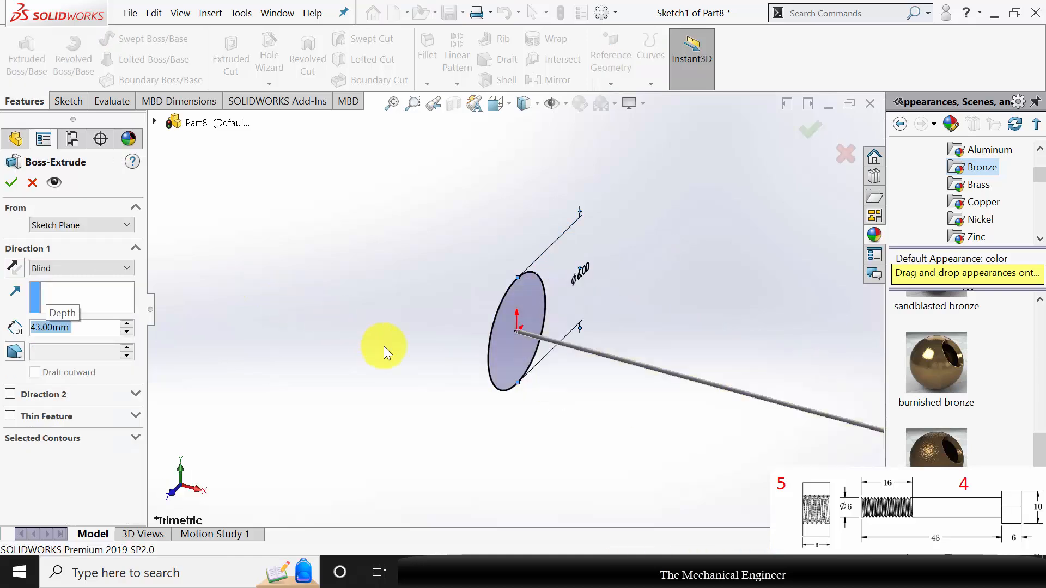
# Sketch a hexagon with an inscribed circle of about 9.5 mm diameter on the shank's far end face, centered on the origin.
pyautogui.scroll(7, 672, 394)
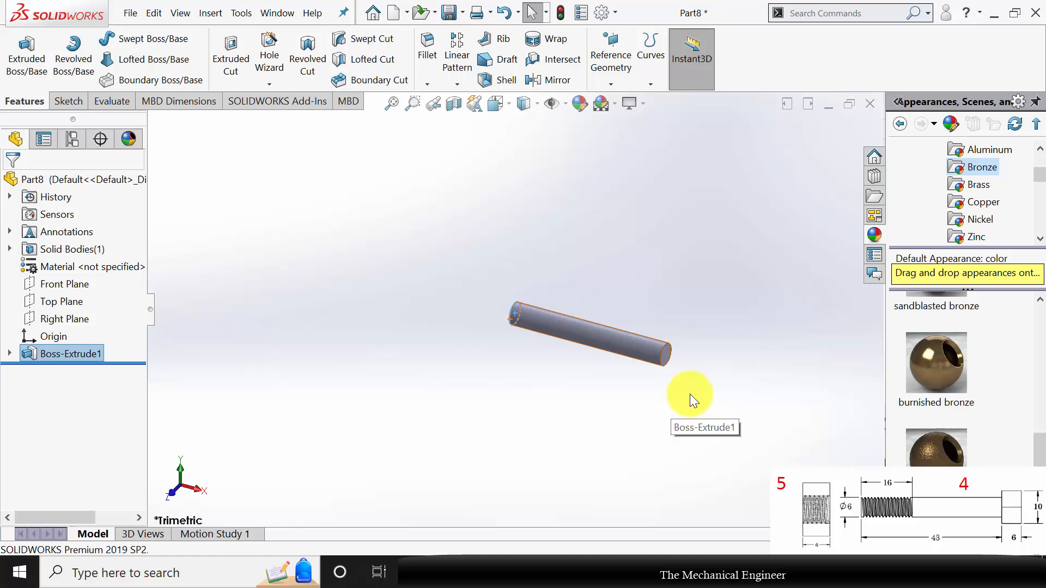
pyautogui.click(665, 353)
pyautogui.click(729, 323)
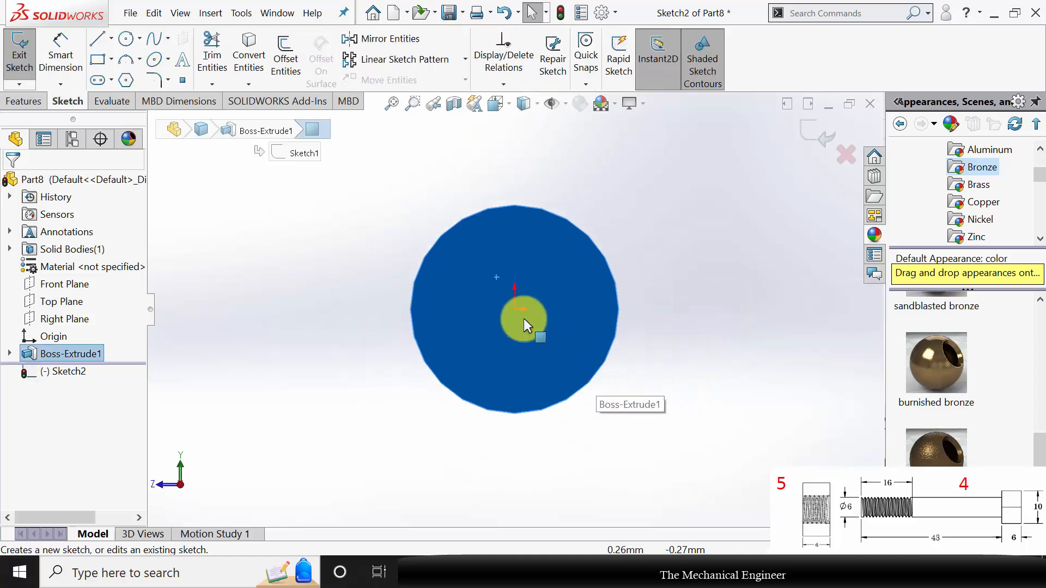
pyautogui.click(126, 80)
pyautogui.moveTo(514, 310); pyautogui.dragTo(705, 309)
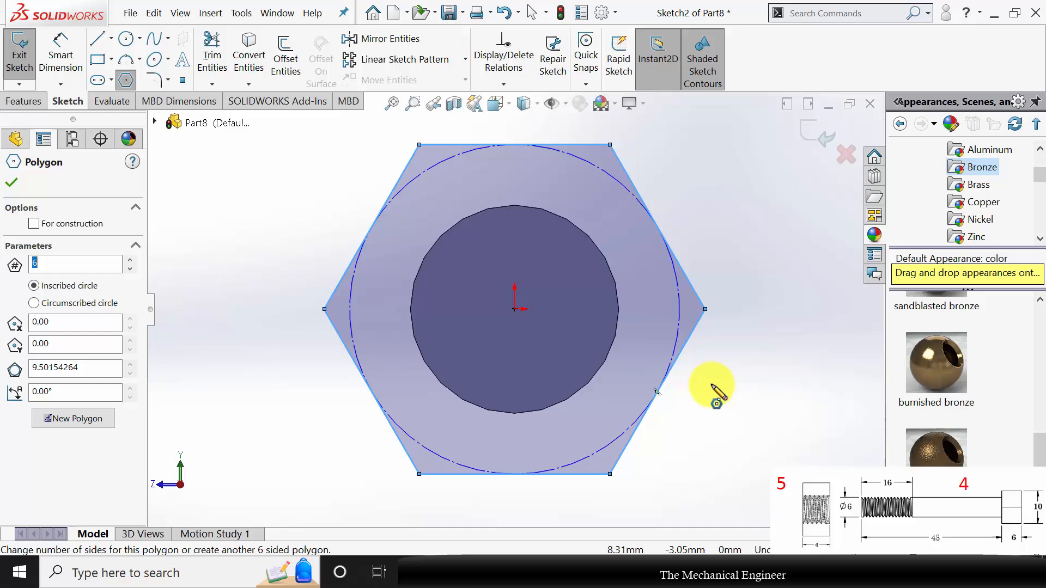
# Set the diameter of the hexagon's inscribed circle to 10 mm.
pyautogui.click(60, 54)
pyautogui.click(681, 321)
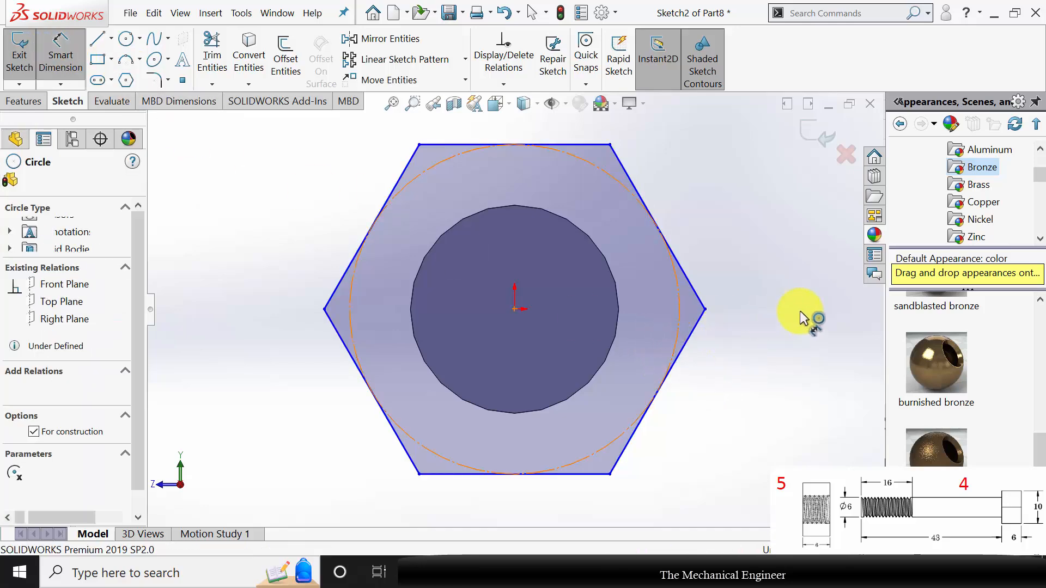
pyautogui.click(790, 316)
pyautogui.write('10')
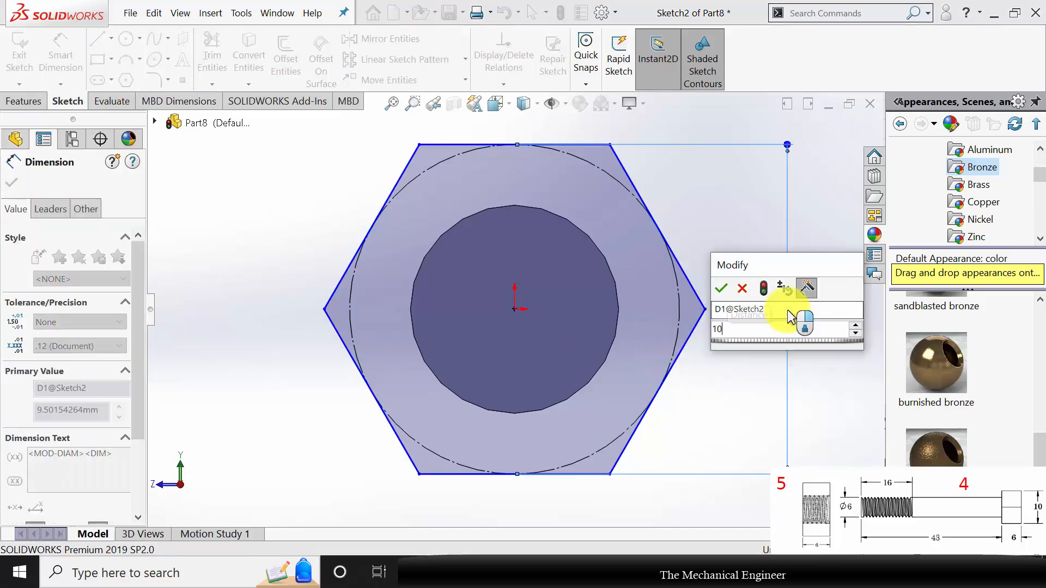
pyautogui.press('Return')
# Extrude the hexagon 6 mm outward from the shank's end to form the bolt head.
pyautogui.click(32, 103)
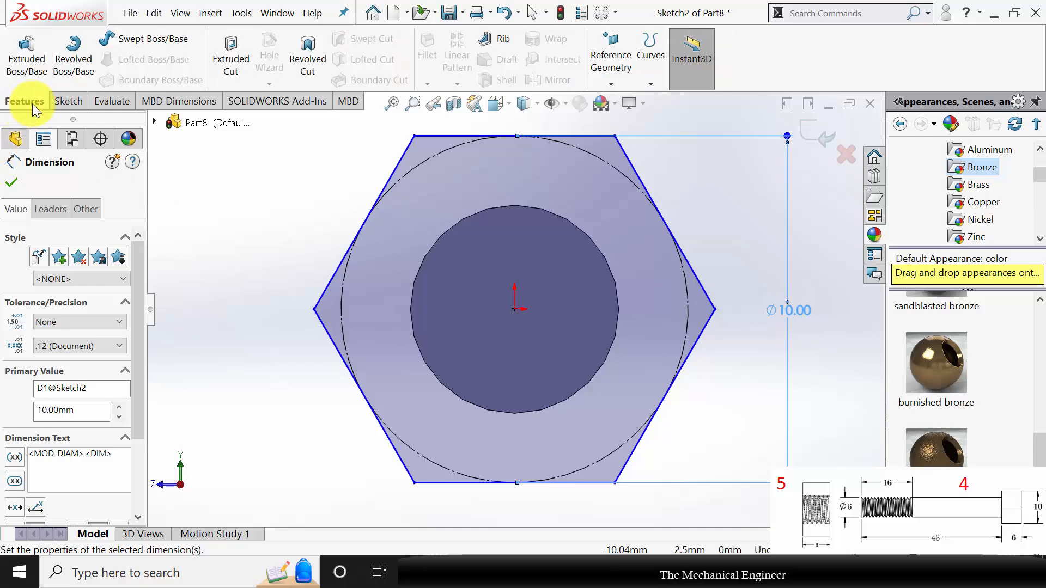
pyautogui.click(26, 61)
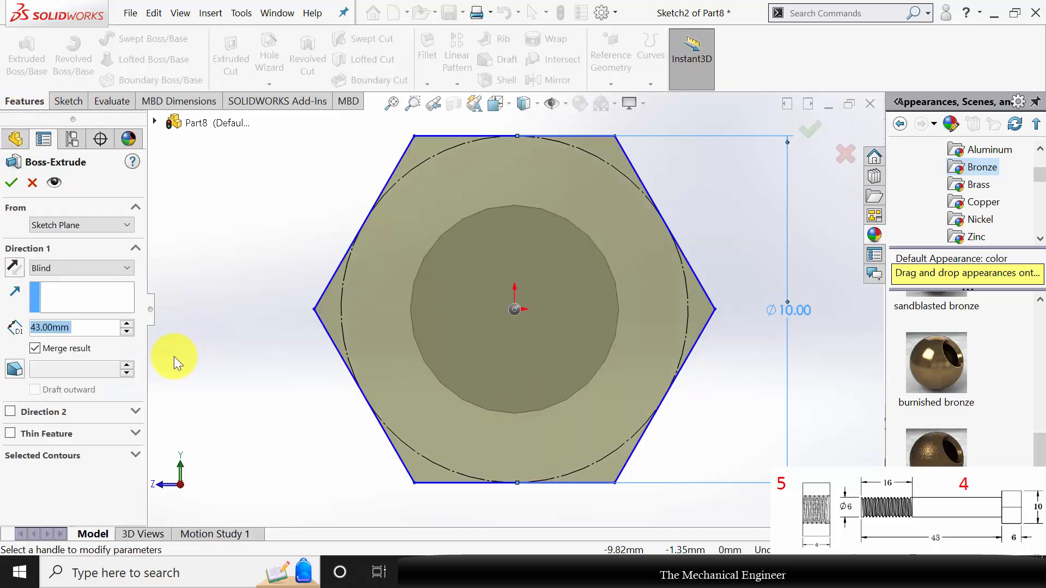
pyautogui.write('6')
pyautogui.press('Return')
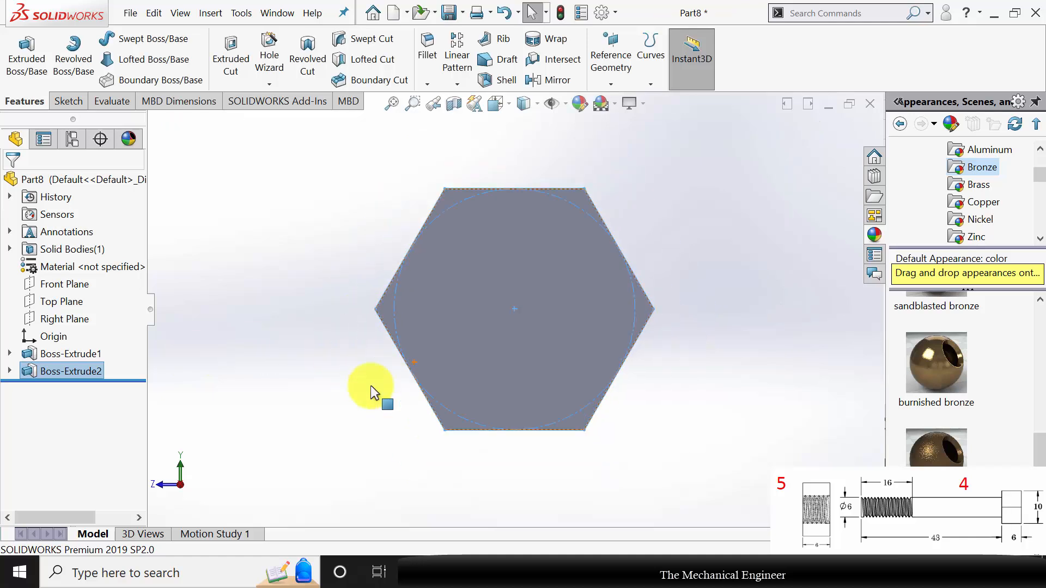
pyautogui.scroll(3, 370, 385)
pyautogui.moveTo(374, 384); pyautogui.dragTo(469, 391, button='middle')
pyautogui.scroll(2, 469, 391)
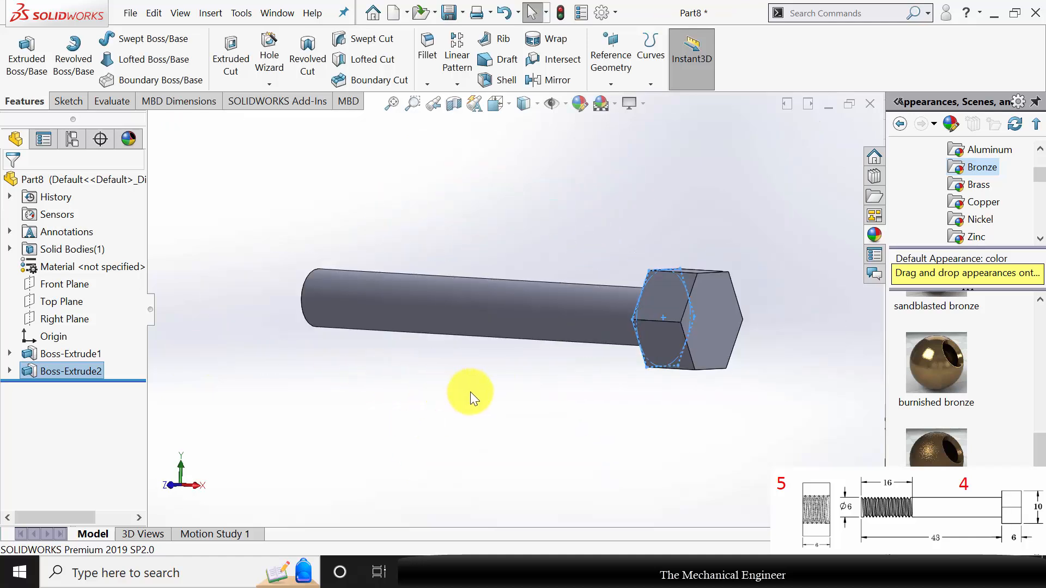
# Cut a Metric Die M6x1.0 thread from the shank's free-end edge with a blind depth of 16 mm.
pyautogui.click(438, 239)
pyautogui.click(262, 87)
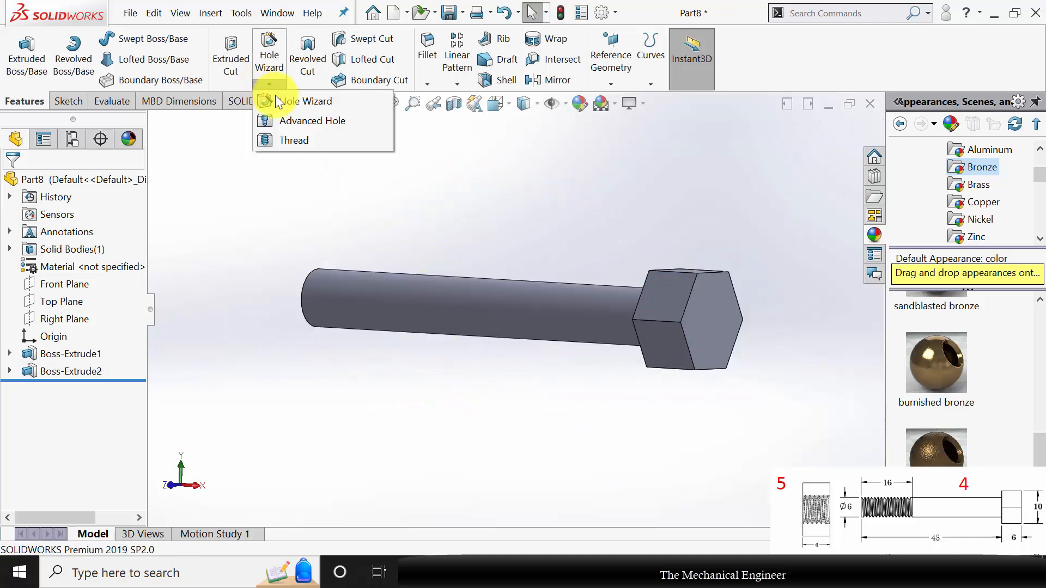
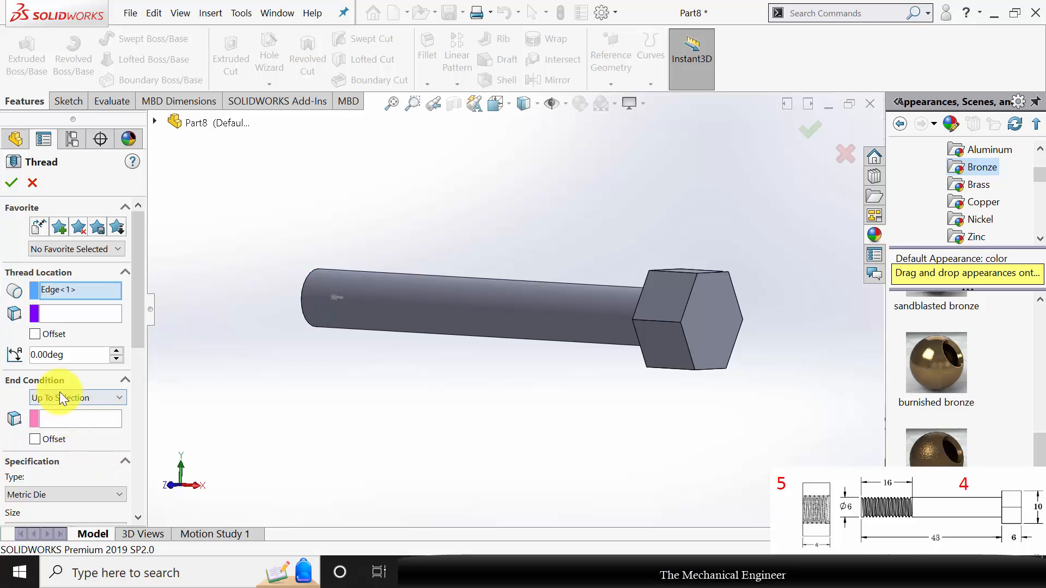
pyautogui.click(61, 395)
pyautogui.click(67, 411)
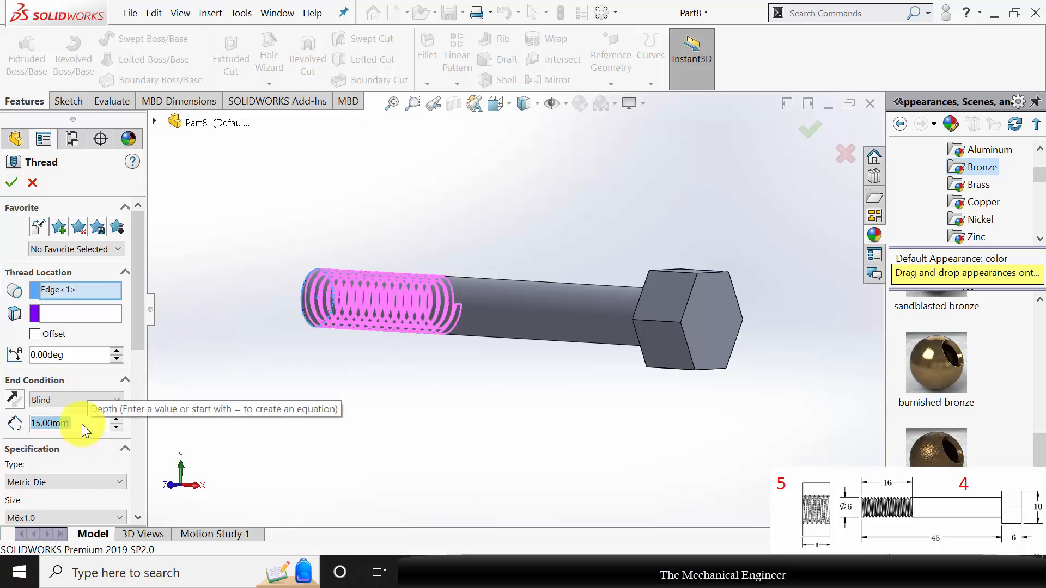
pyautogui.scroll(1, 82, 424)
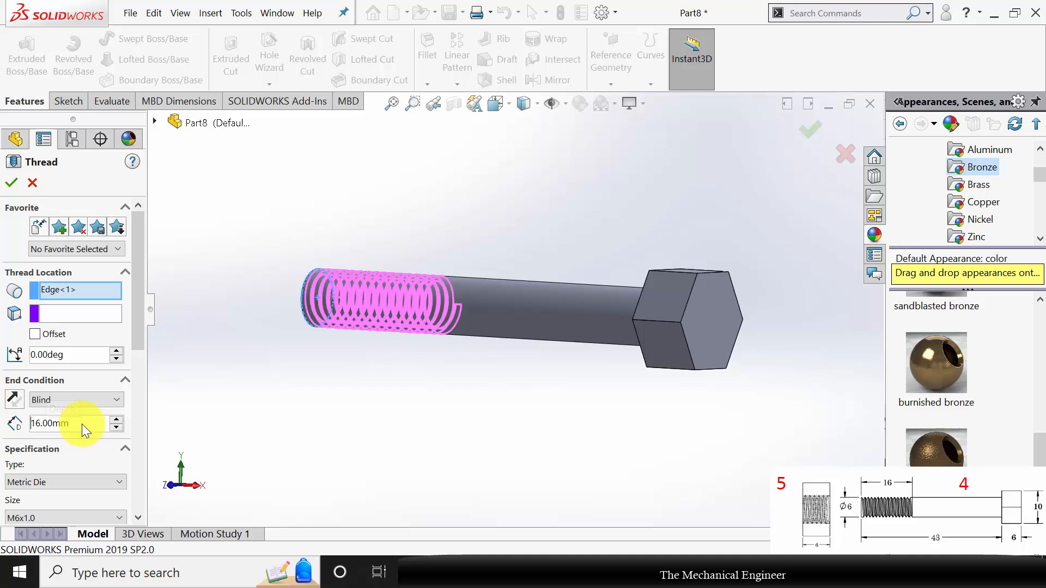
pyautogui.click(14, 186)
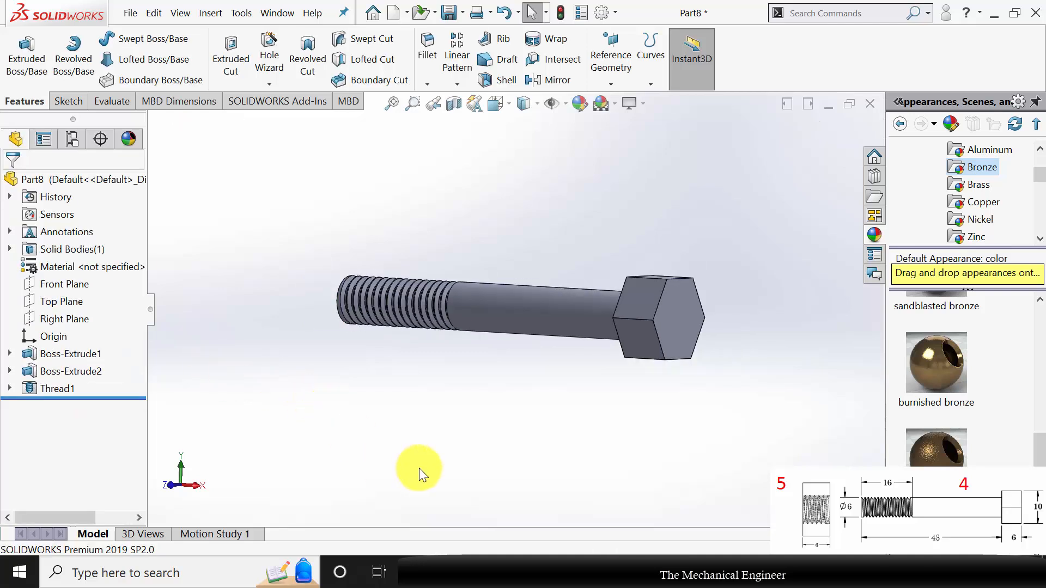
# Save the bolt as part file 4, rebuilding it before saving, and close the document.
pyautogui.click(462, 12)
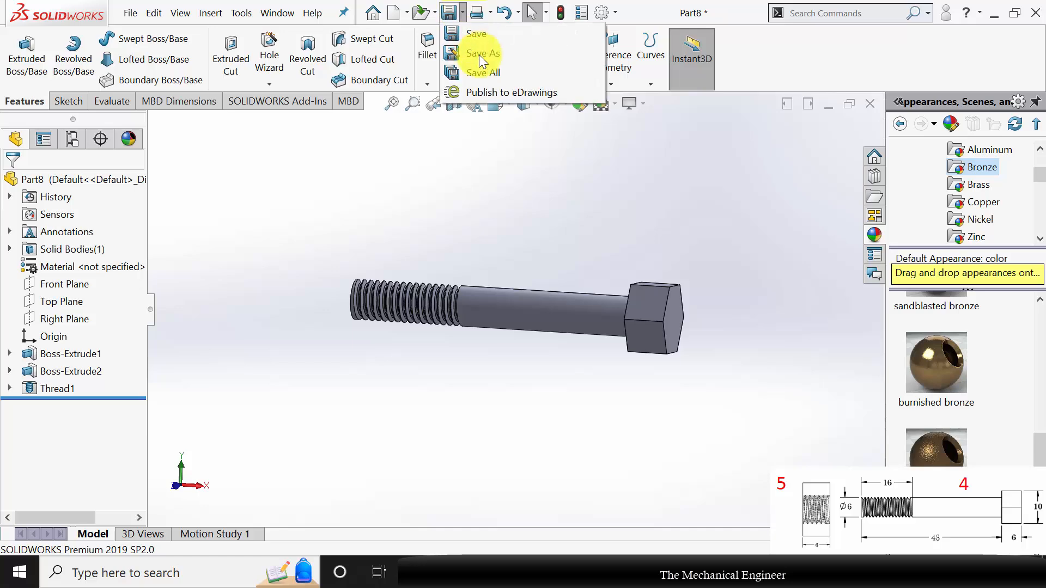
pyautogui.click(484, 56)
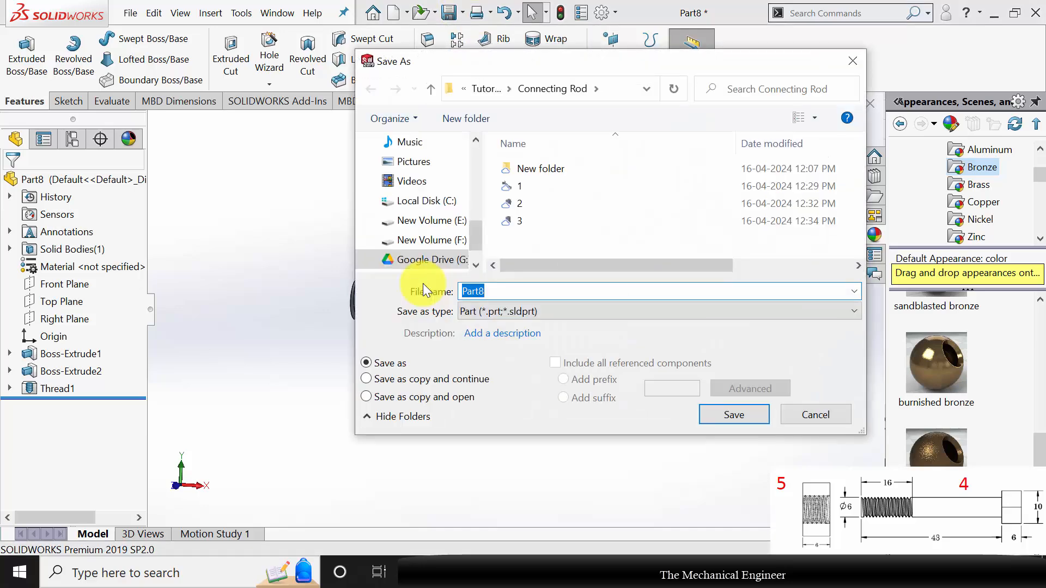
pyautogui.write('4')
pyautogui.press('Return')
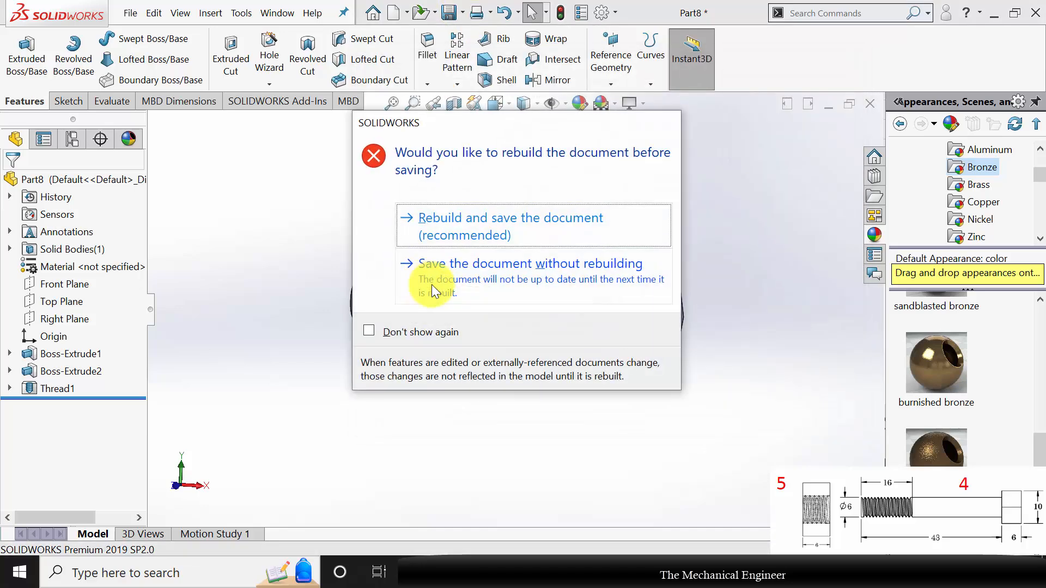
pyautogui.click(457, 225)
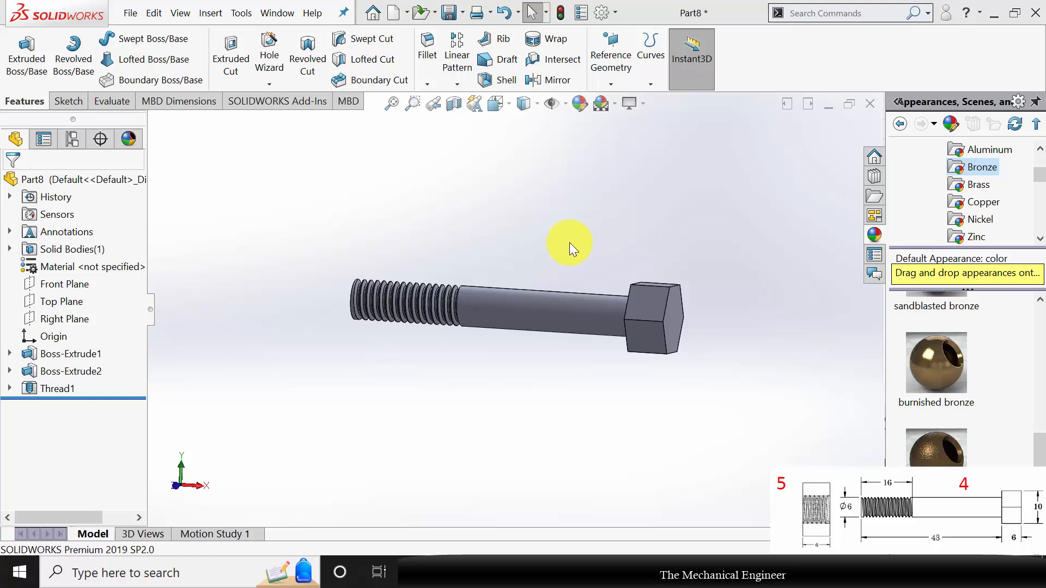
pyautogui.click(873, 105)
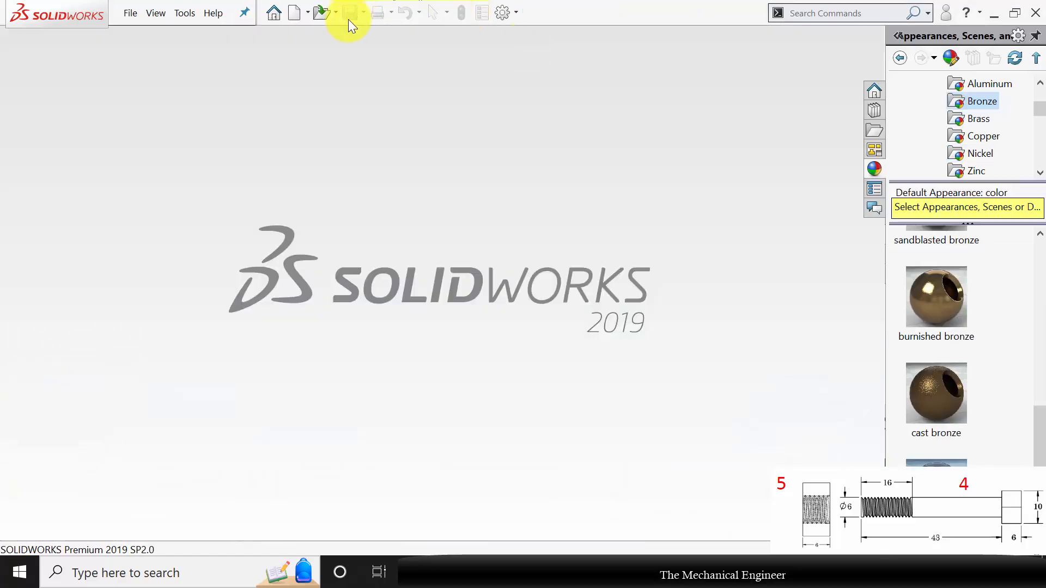
# Create a new part document and start a sketch on the Right Plane.
pyautogui.click(291, 16)
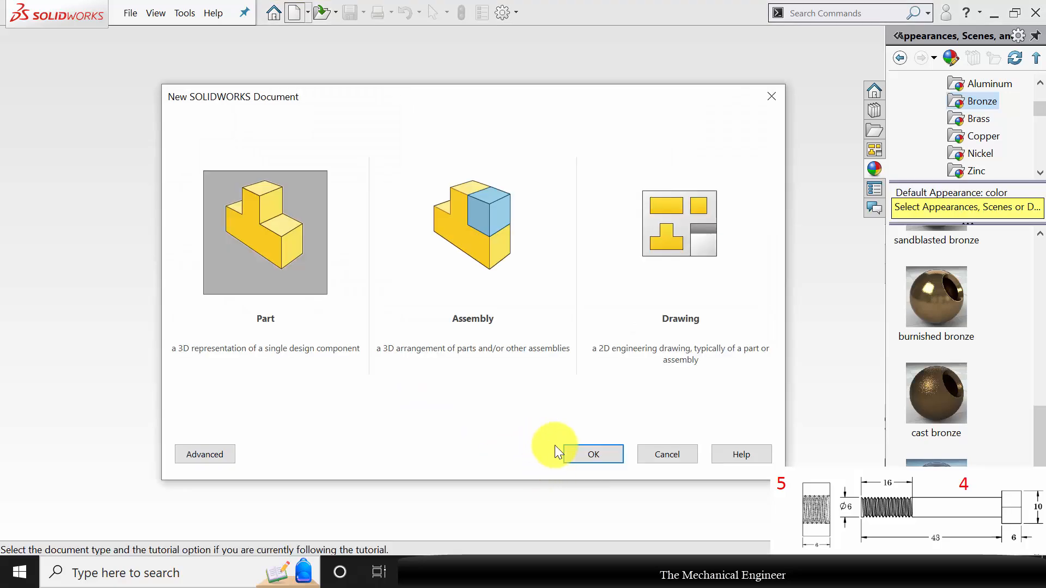
pyautogui.click(583, 461)
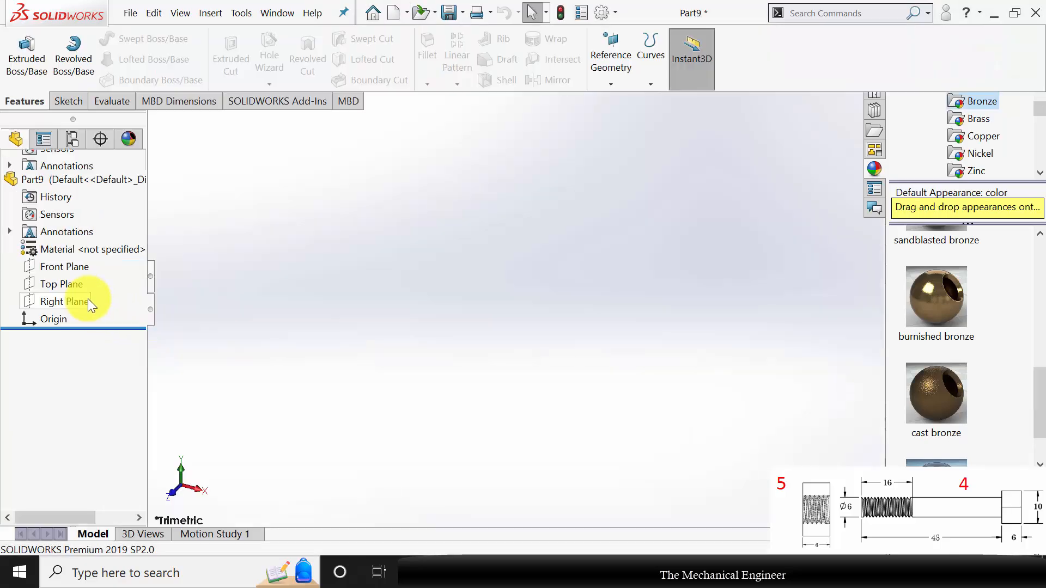
pyautogui.click(74, 303)
pyautogui.click(93, 280)
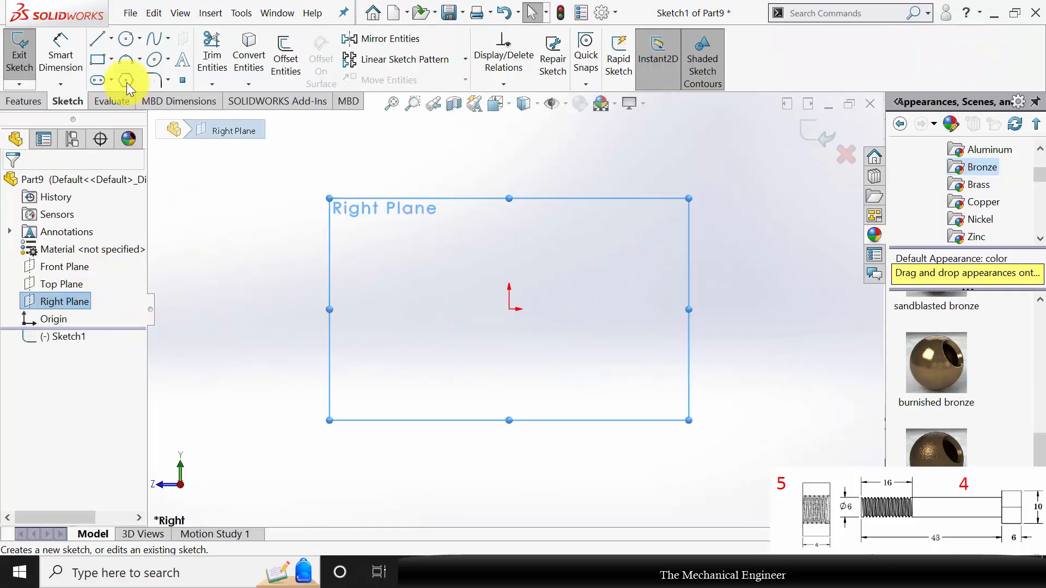
pyautogui.click(126, 81)
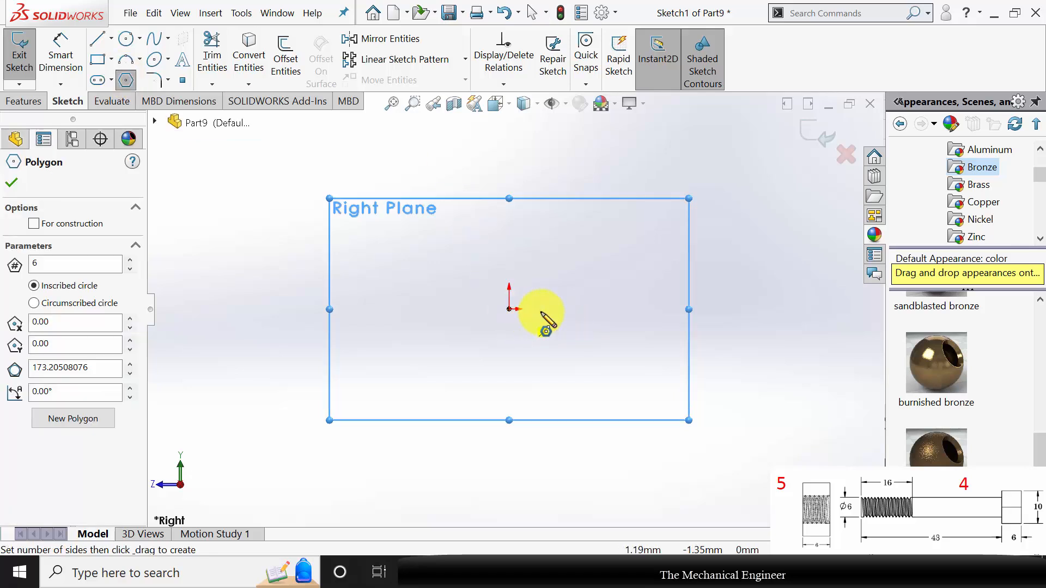
pyautogui.click(509, 308)
pyautogui.press('Escape')
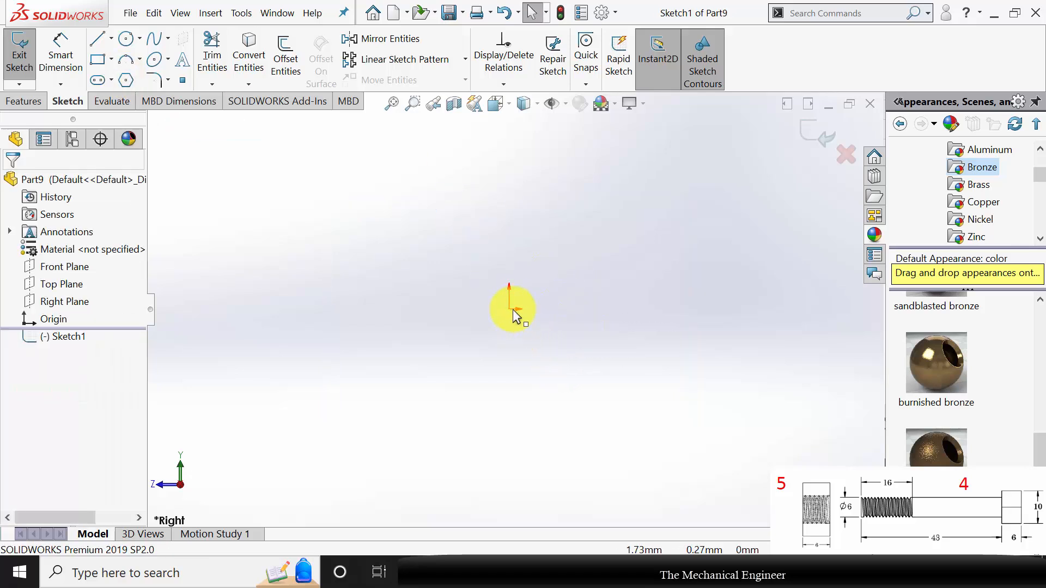
# Sketch a slightly rotated hexagon centered on the origin, with an inscribed circle of about 146 mm diameter.
pyautogui.click(121, 81)
pyautogui.click(509, 318)
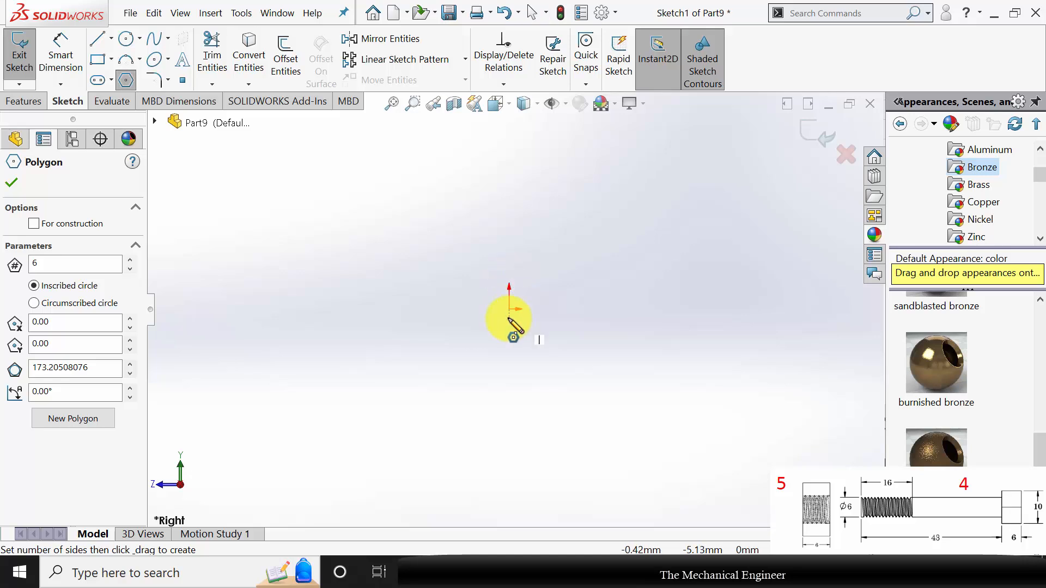
pyautogui.click(681, 302)
pyautogui.click(118, 82)
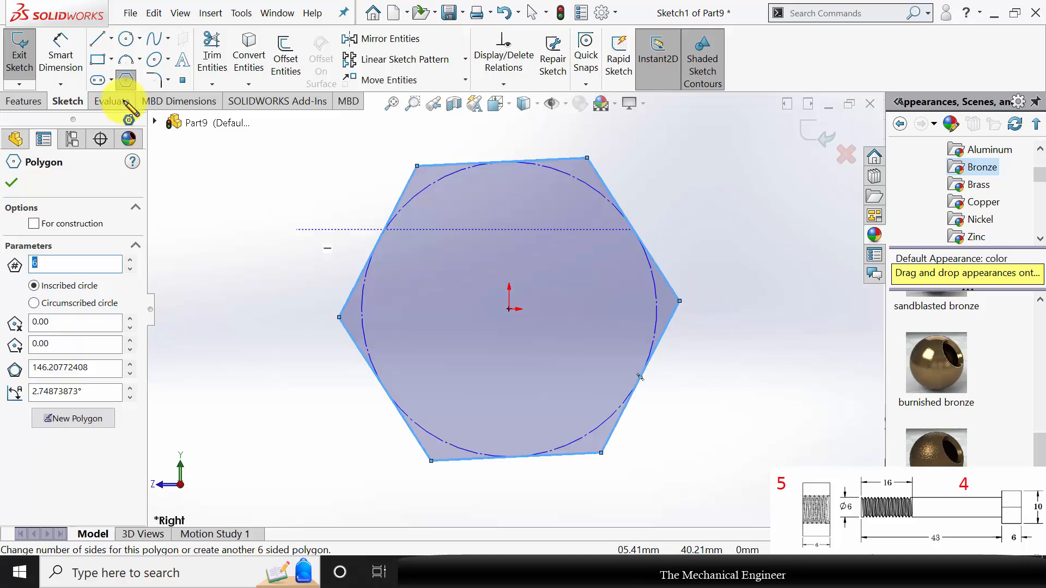
# Dimension the hexagon's inscribed circle to a diameter of 10 mm.
pyautogui.click(80, 67)
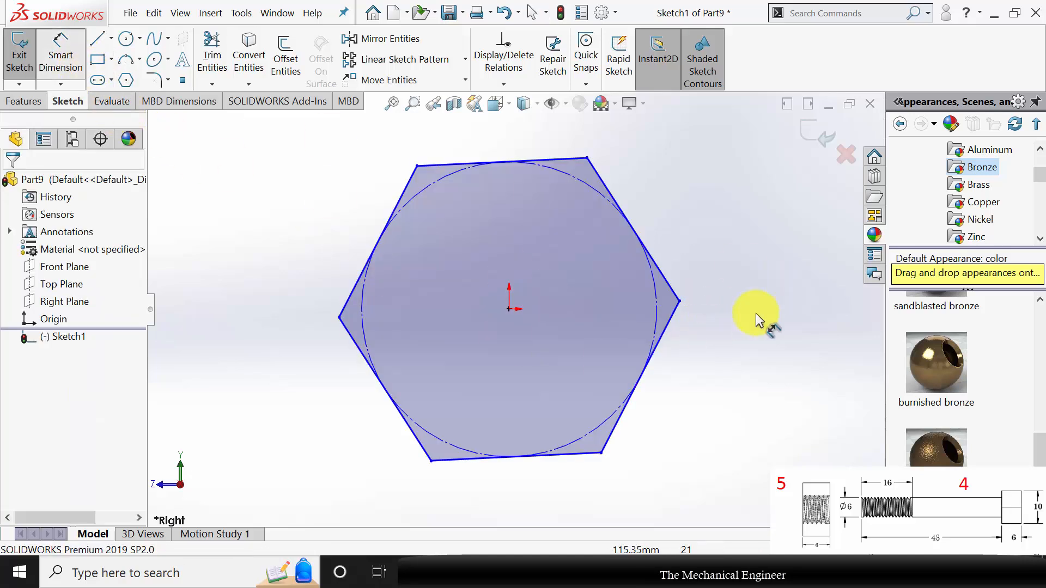
pyautogui.click(657, 309)
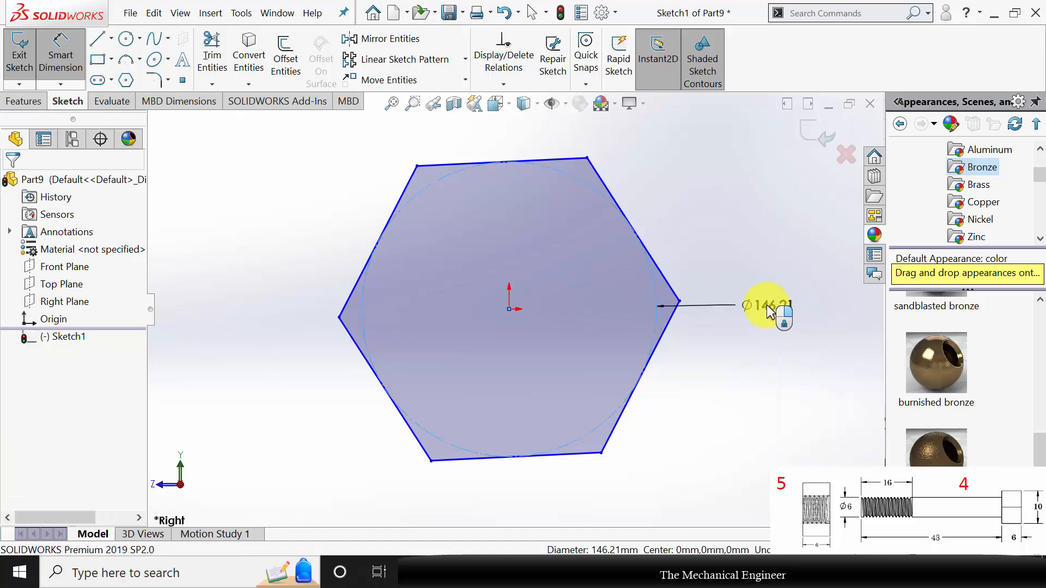
pyautogui.click(768, 310)
pyautogui.write('10')
pyautogui.press('Return')
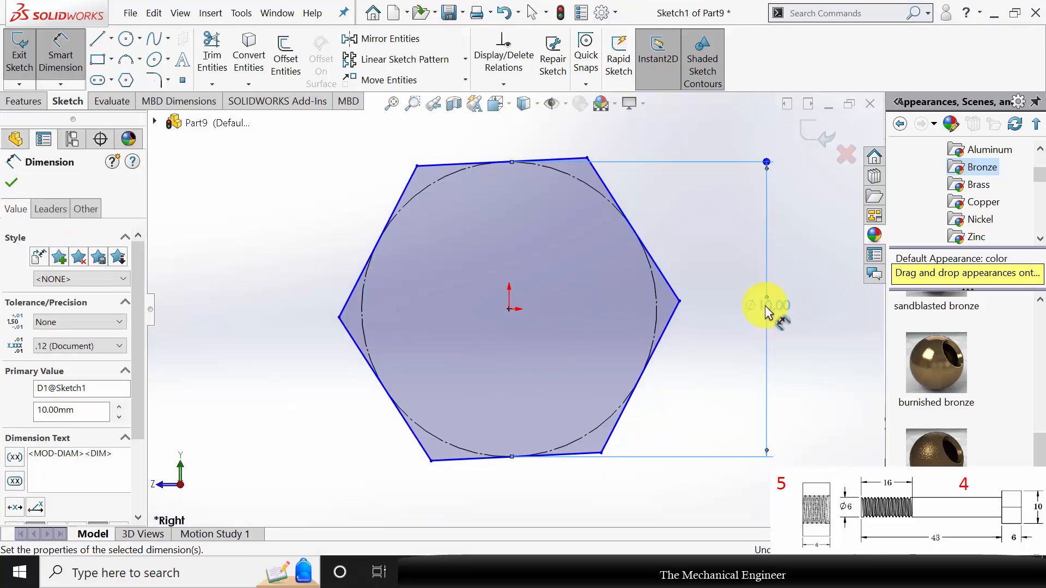
pyautogui.press('Escape')
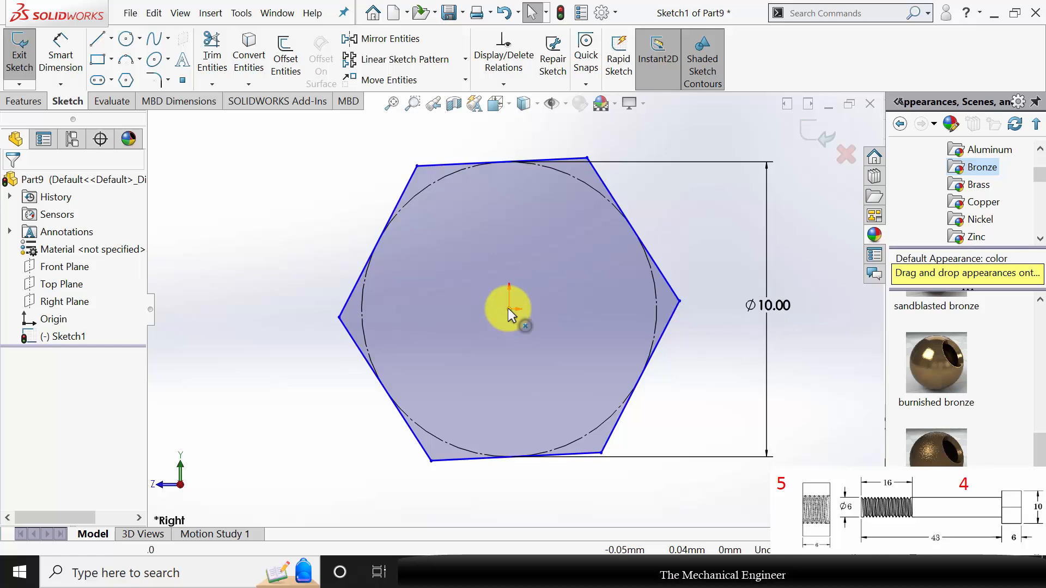
# Add a Horizontal relation between the hexagon's center point and its vertex on the positive horizontal side.
pyautogui.click(508, 309)
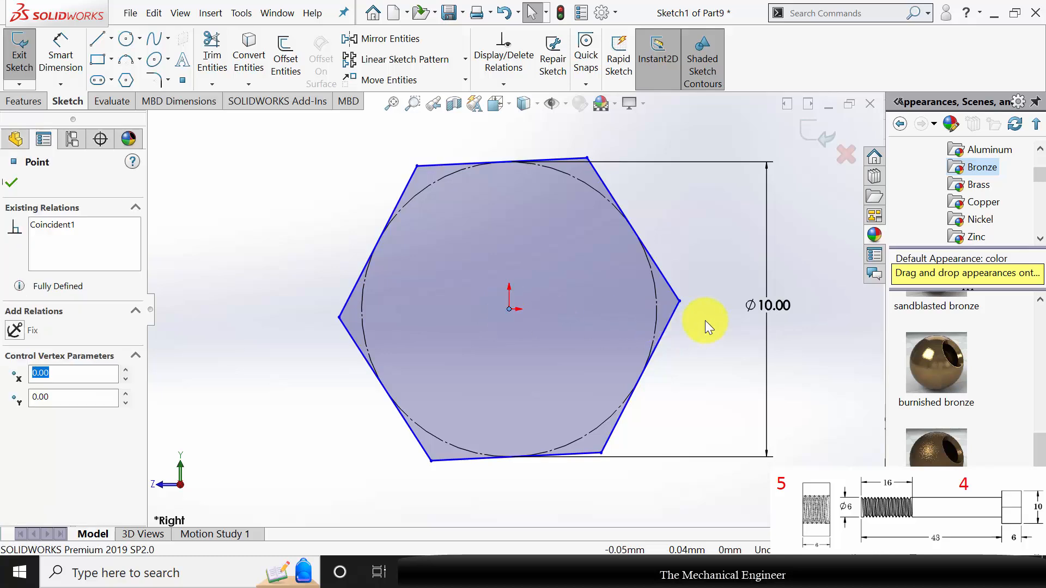
pyautogui.keyDown('ctrl'); pyautogui.click(680, 299); pyautogui.keyUp('ctrl')
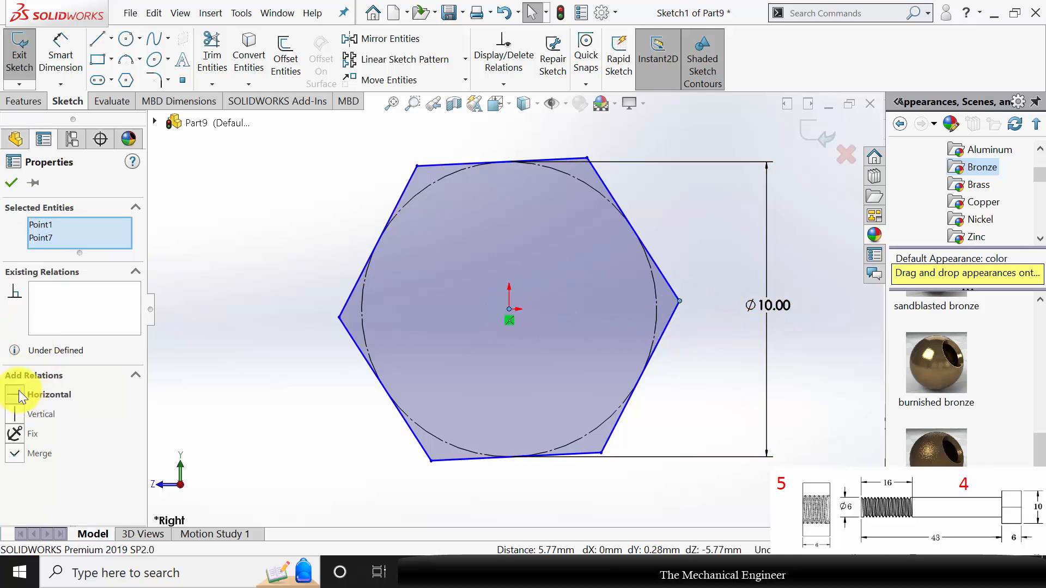
pyautogui.click(19, 394)
pyautogui.click(198, 397)
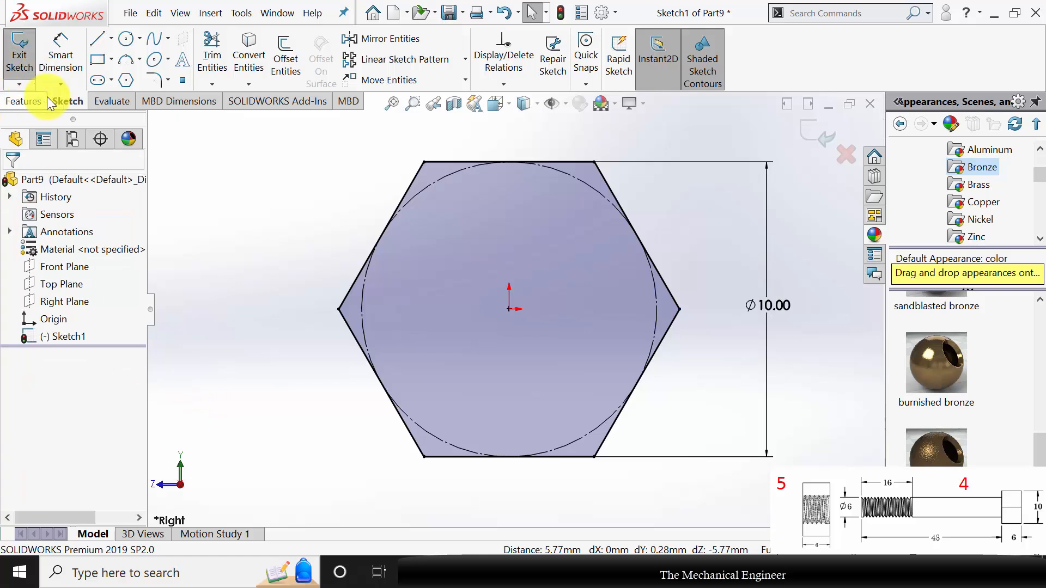
# Sketch a circle centered on the origin inside the hexagon and set its diameter to 6 mm.
pyautogui.click(126, 39)
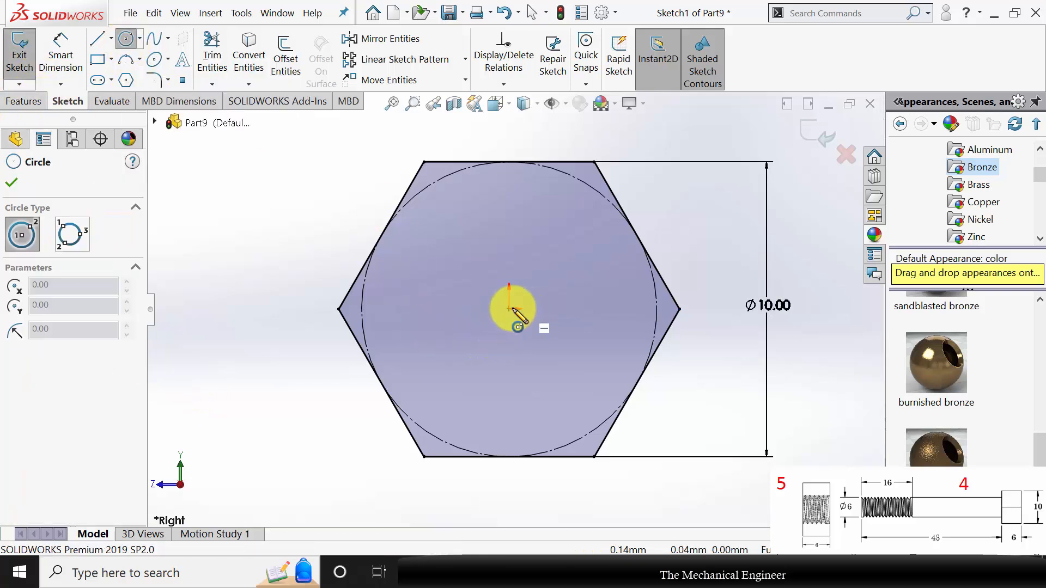
pyautogui.click(510, 309)
pyautogui.click(587, 303)
pyautogui.click(60, 52)
pyautogui.click(565, 254)
pyautogui.click(711, 278)
pyautogui.write('6')
pyautogui.press('Return')
# Extrude the hexagon with its circular hole 6 mm to form the nut body.
pyautogui.click(24, 101)
pyautogui.click(27, 70)
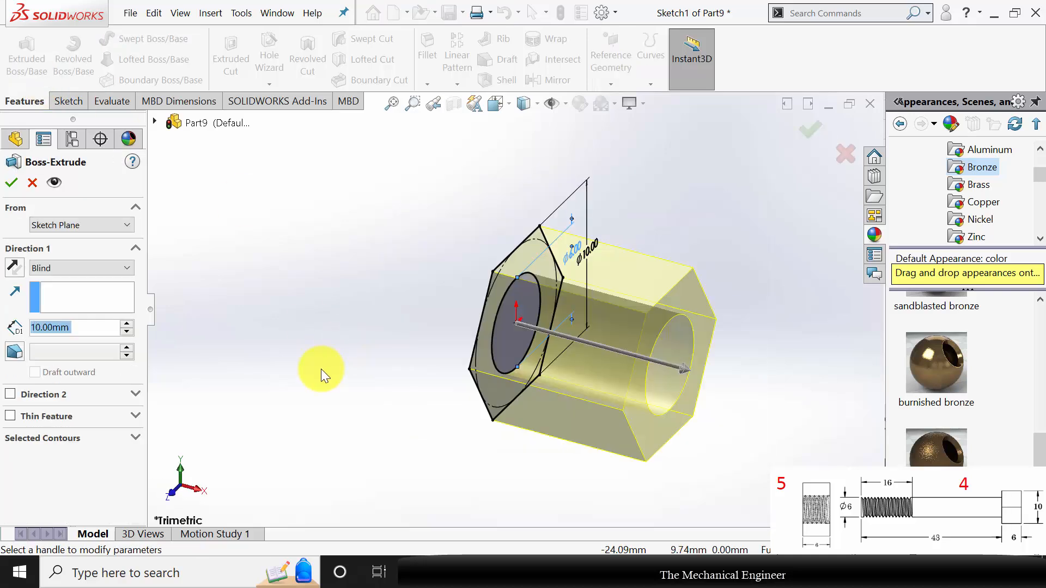
pyautogui.write('6')
pyautogui.press('Return')
pyautogui.press('Return')
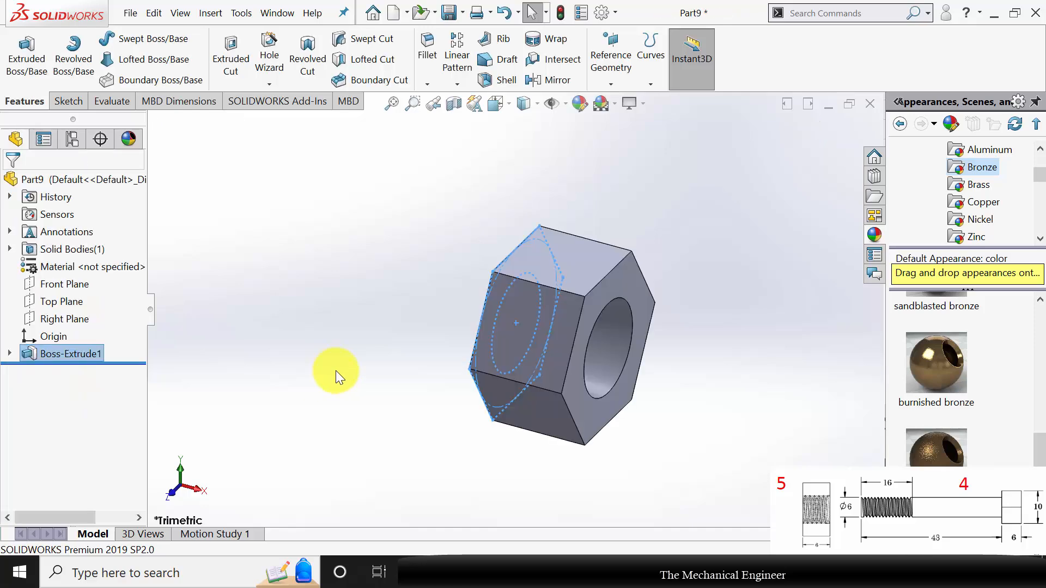
# Set up a thread on the nut hole's circular edge, ending with Up To Selection at the opposite hexagonal face.
pyautogui.click(267, 86)
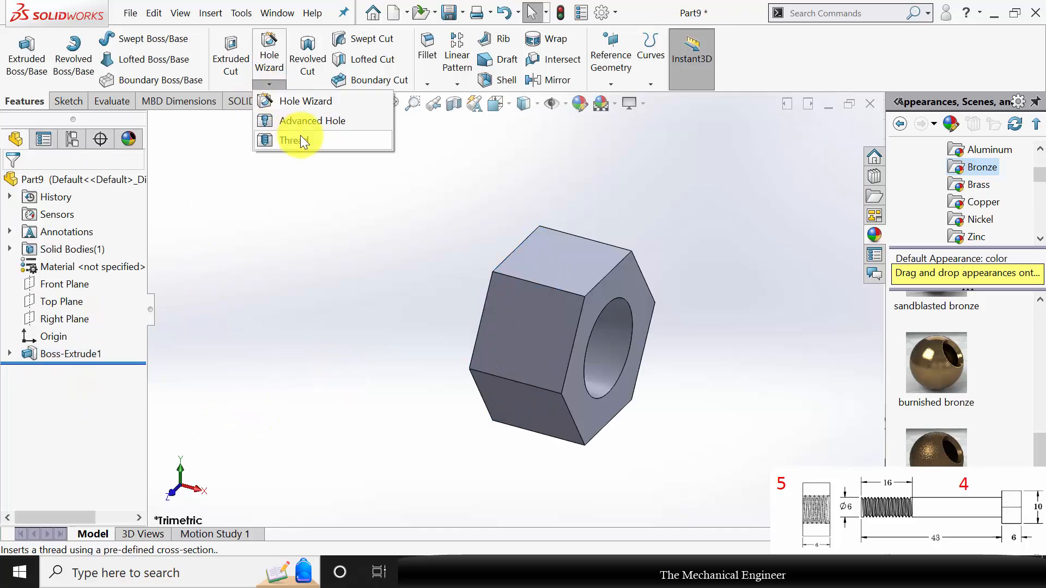
pyautogui.click(300, 135)
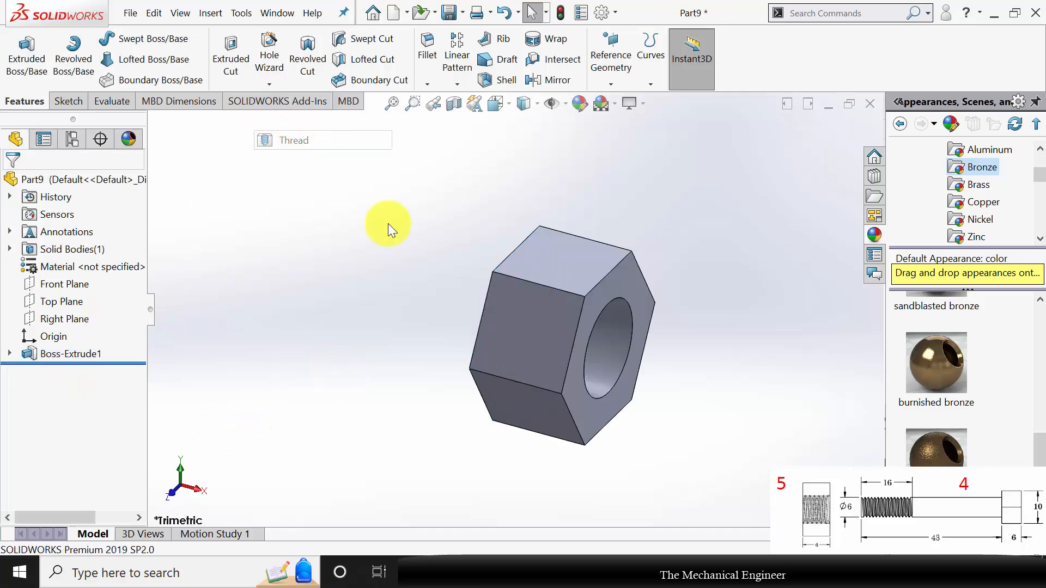
pyautogui.click(603, 398)
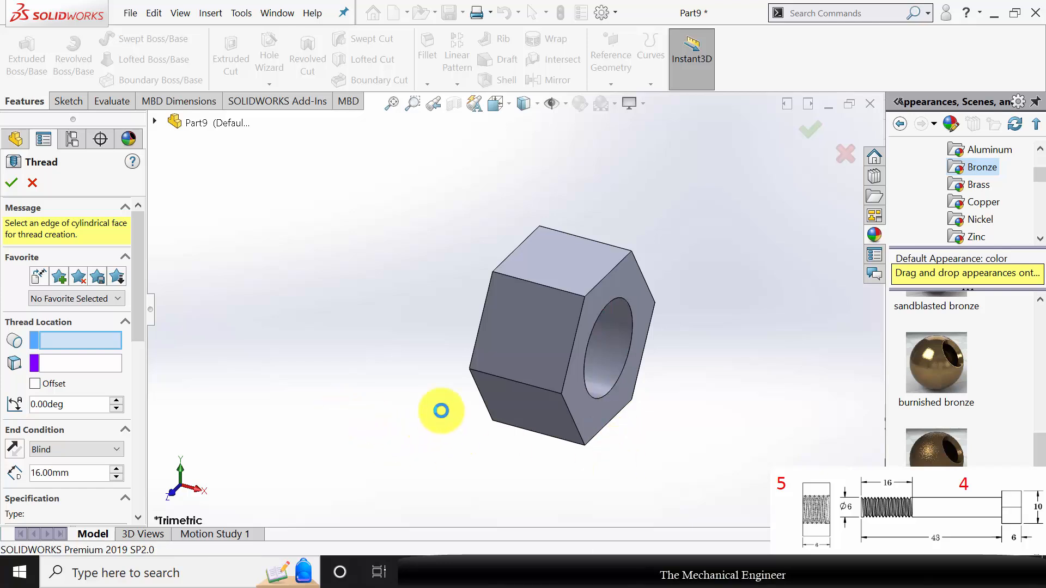
pyautogui.click(68, 402)
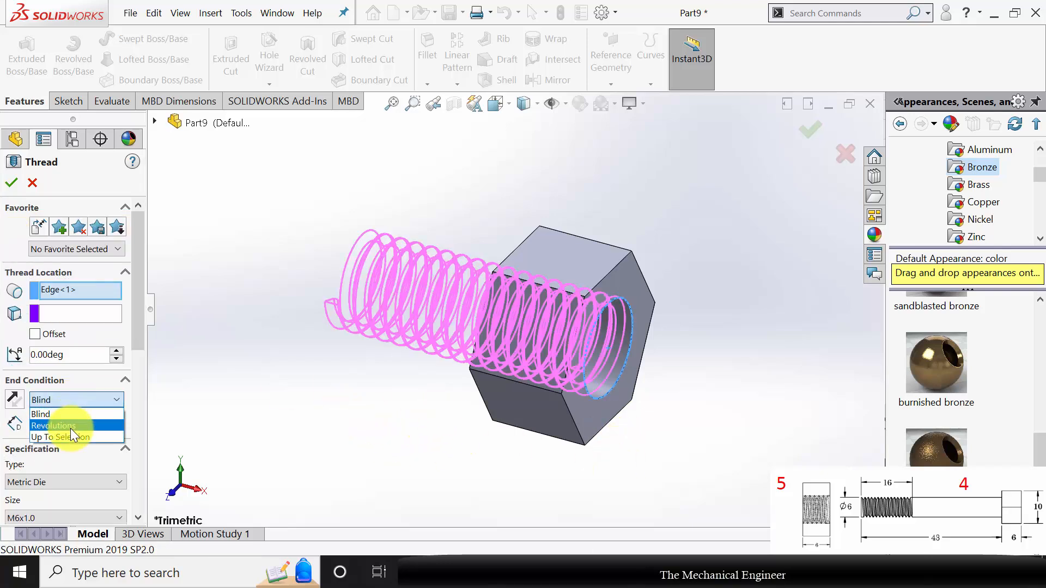
pyautogui.click(88, 435)
pyautogui.moveTo(262, 433); pyautogui.dragTo(537, 302, button='middle')
pyautogui.click(557, 258)
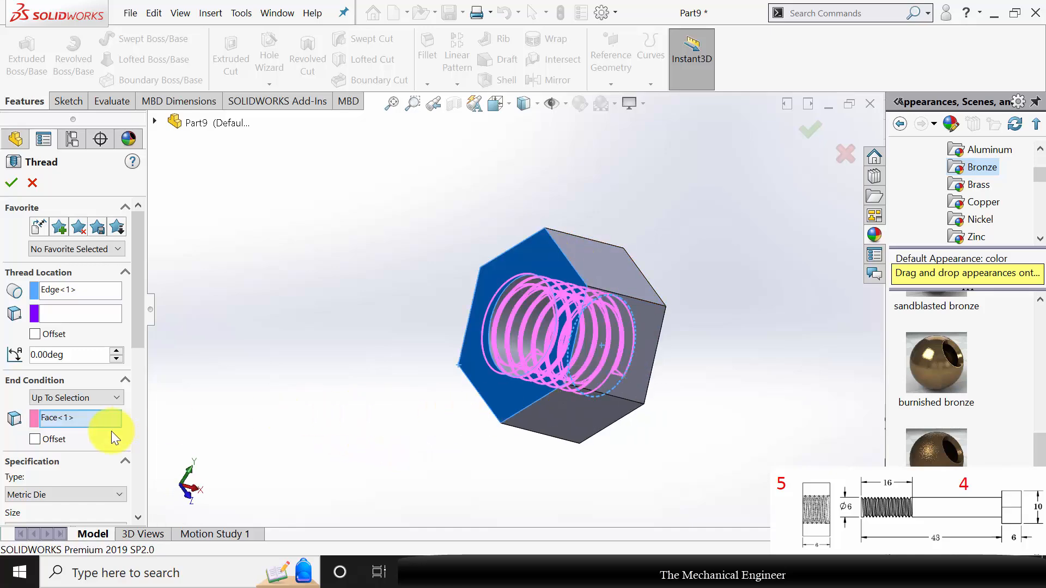
# Trim the thread with both the start face and the end face, and create it.
pyautogui.moveTo(134, 349); pyautogui.dragTo(135, 419)
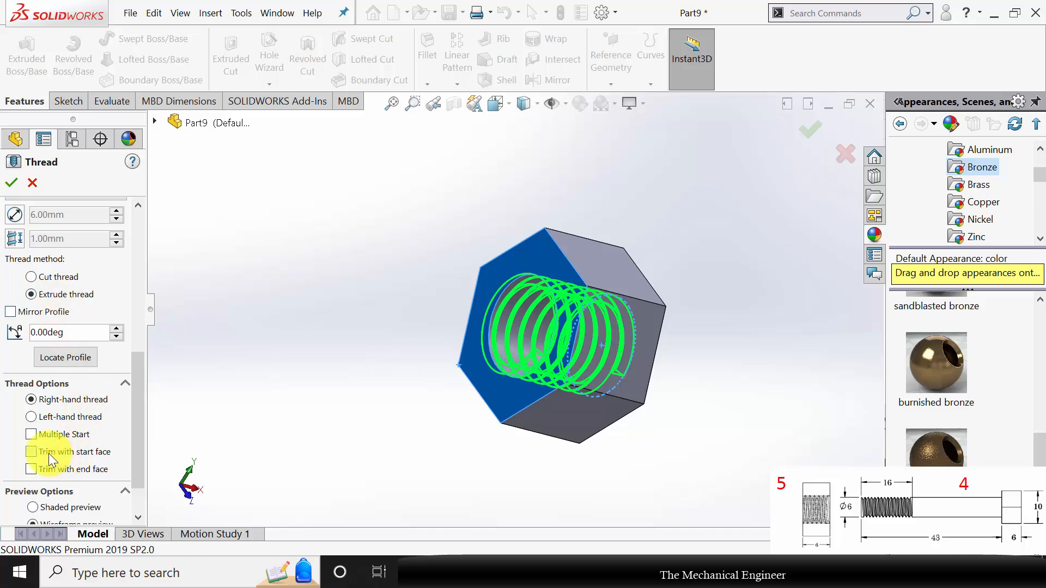
pyautogui.click(50, 471)
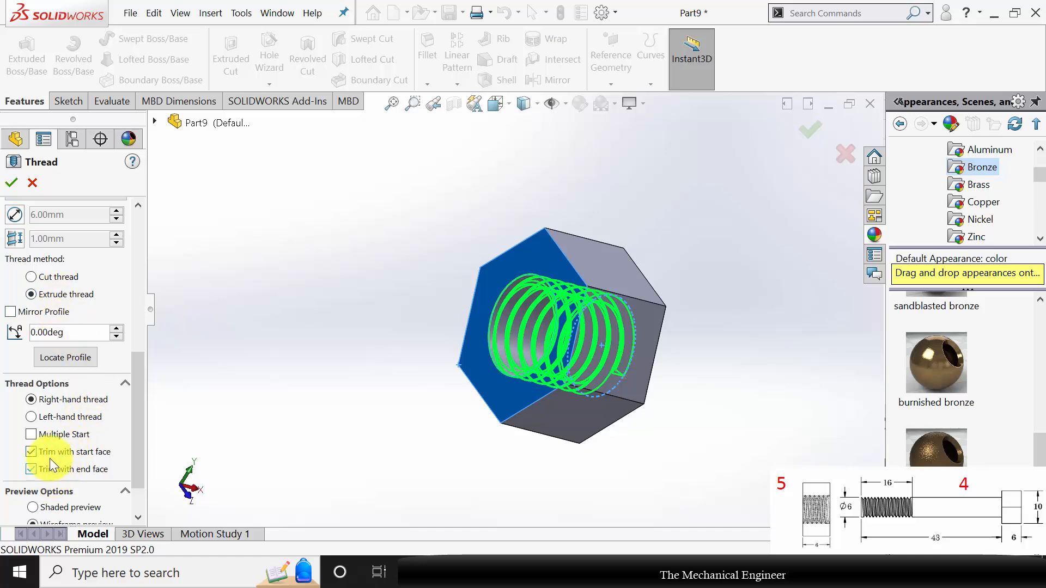
pyautogui.click(18, 183)
pyautogui.moveTo(420, 432); pyautogui.dragTo(343, 327, button='middle')
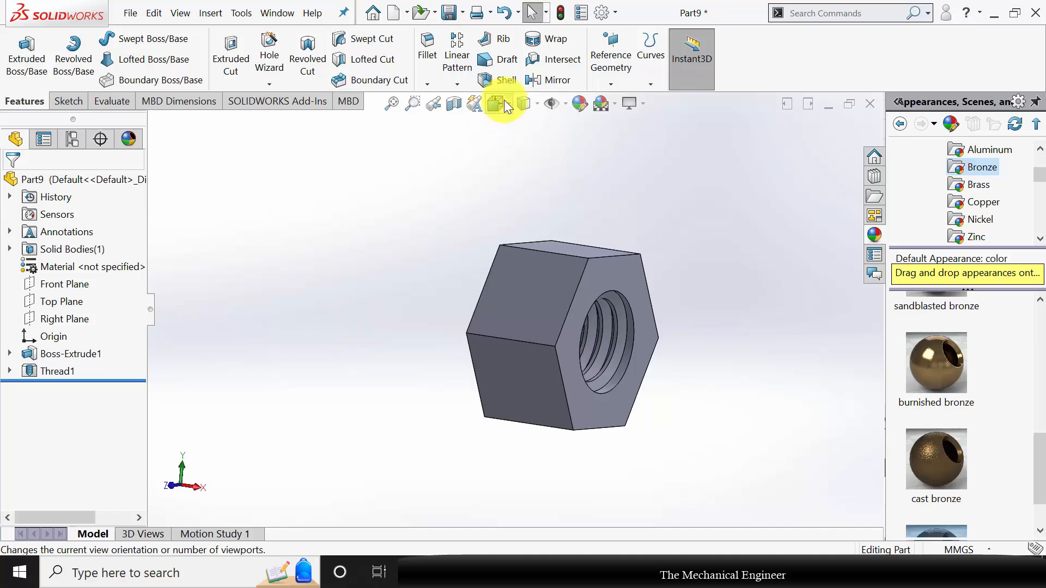
# Save the nut as a part named 5 in the Connecting Rod folder and close it.
pyautogui.click(462, 12)
pyautogui.click(477, 56)
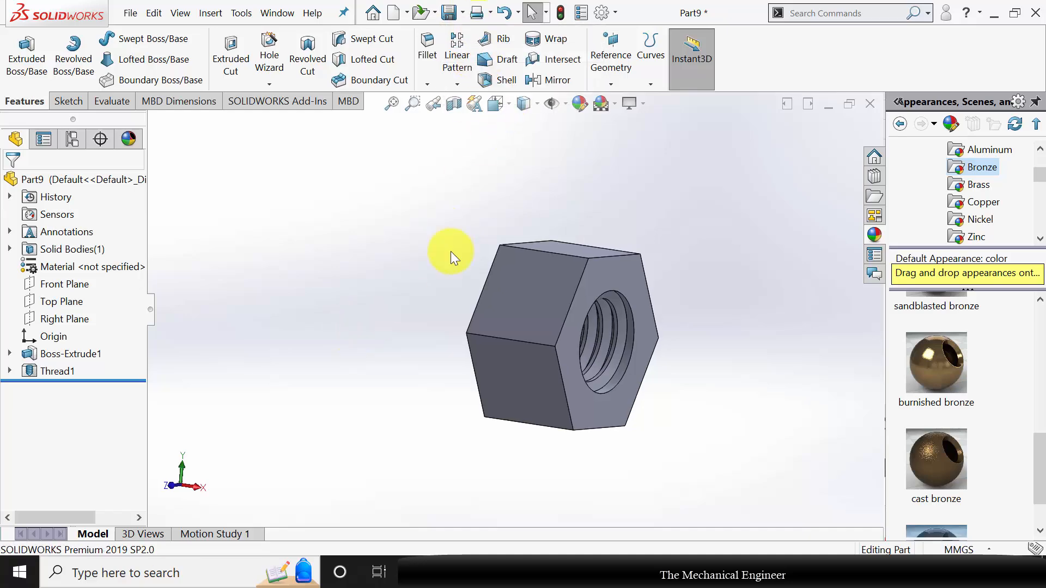
pyautogui.write('5')
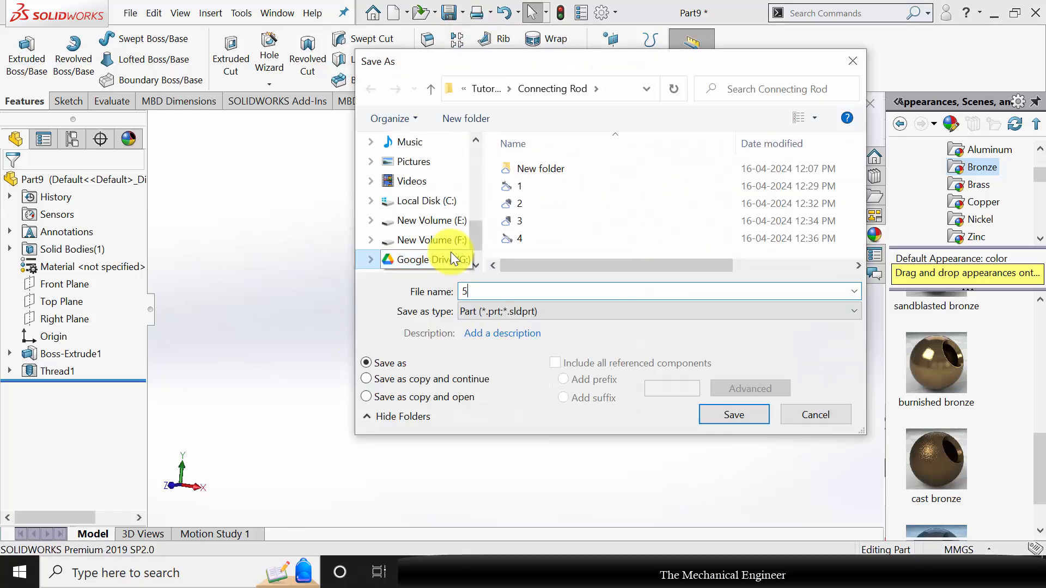
pyautogui.press('Return')
pyautogui.click(474, 228)
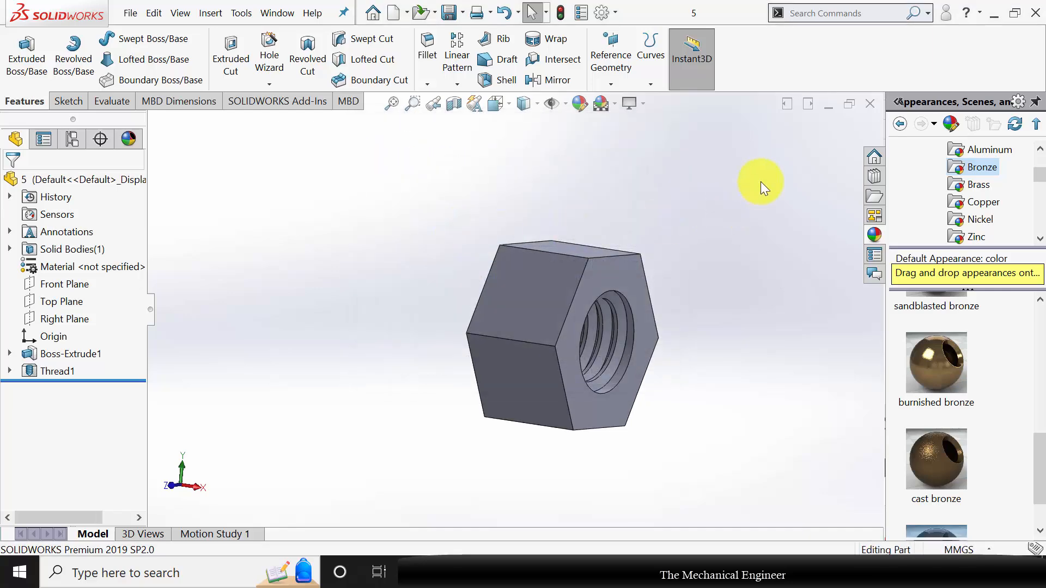
pyautogui.click(870, 103)
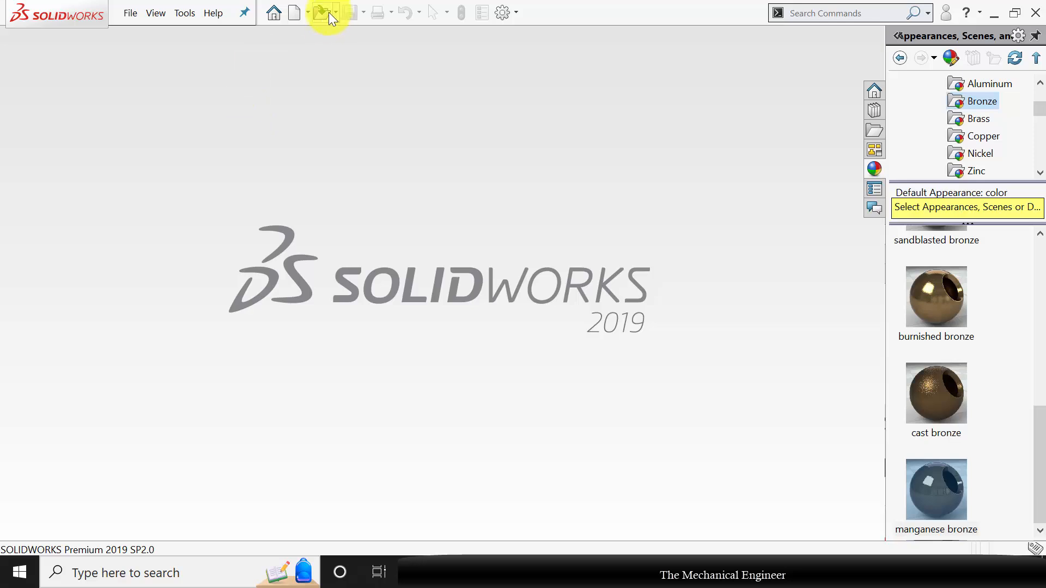
# Create a new assembly and place part 1, the connecting rod body, as its first component.
pyautogui.click(298, 13)
pyautogui.click(512, 286)
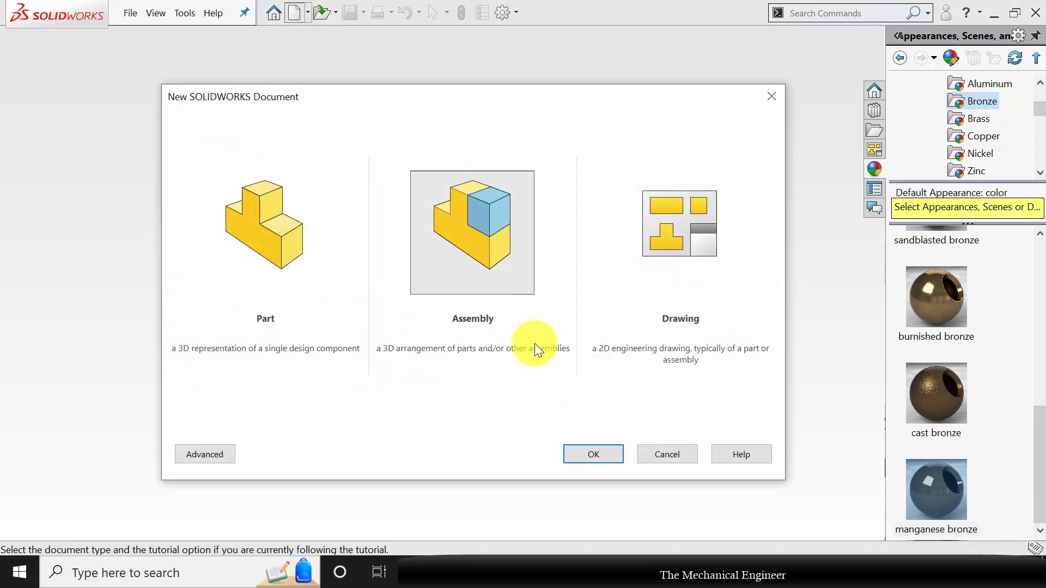
pyautogui.click(589, 455)
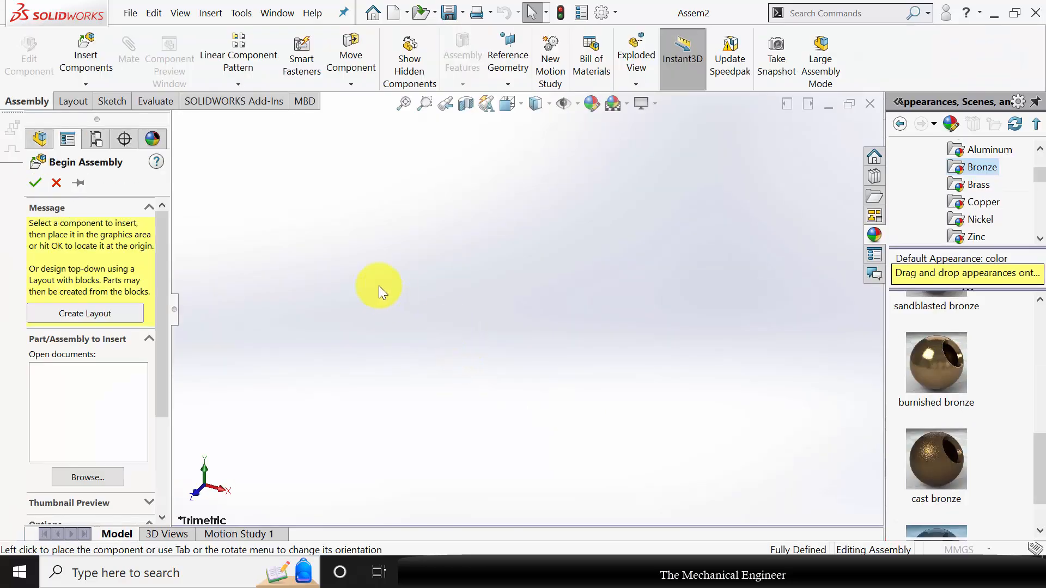
pyautogui.click(196, 139)
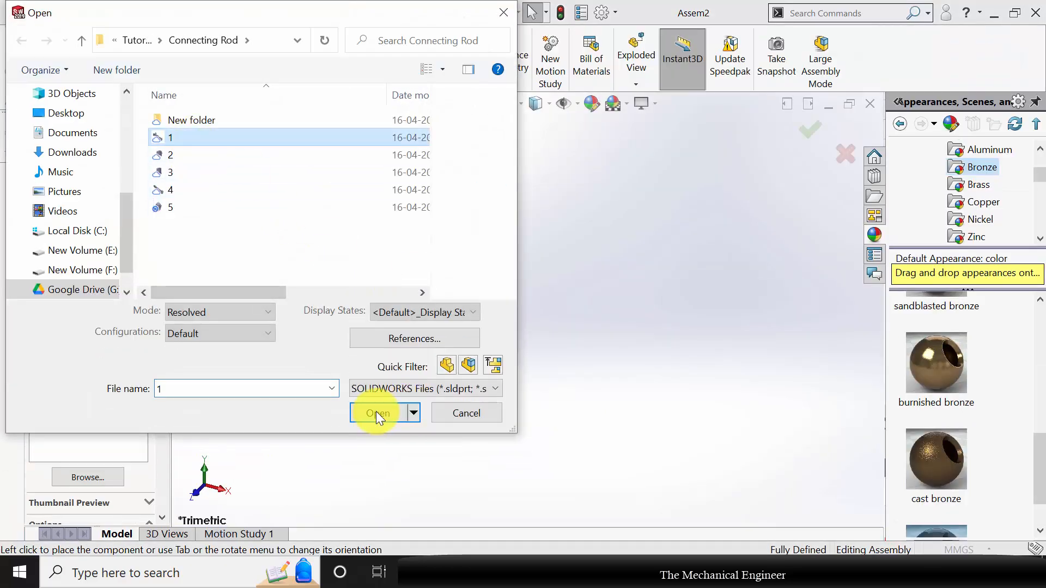
pyautogui.click(375, 411)
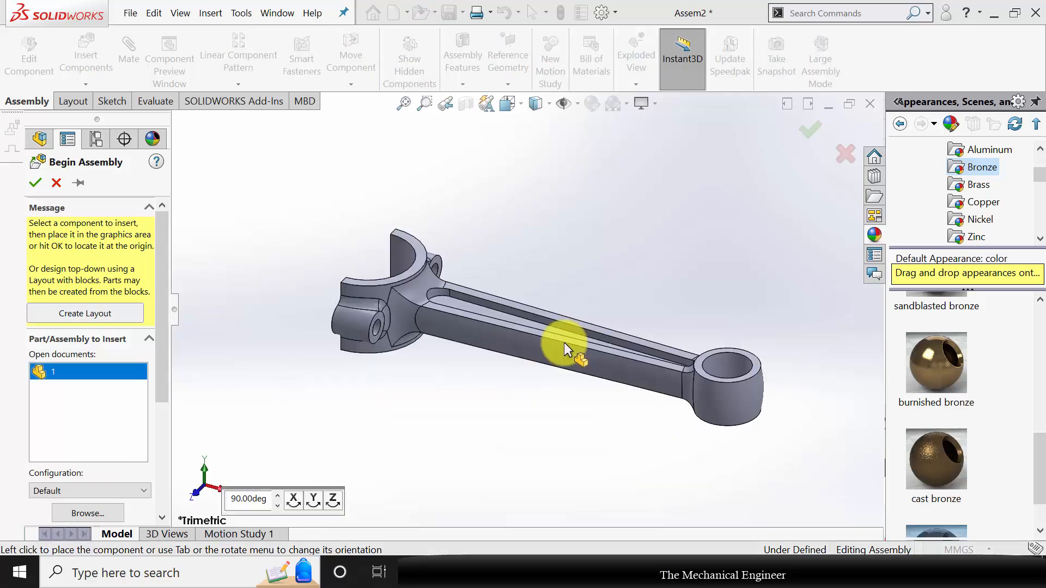
pyautogui.click(240, 216)
# Insert part 2, the bearing cap, into the assembly below the rod's big end.
pyautogui.click(96, 62)
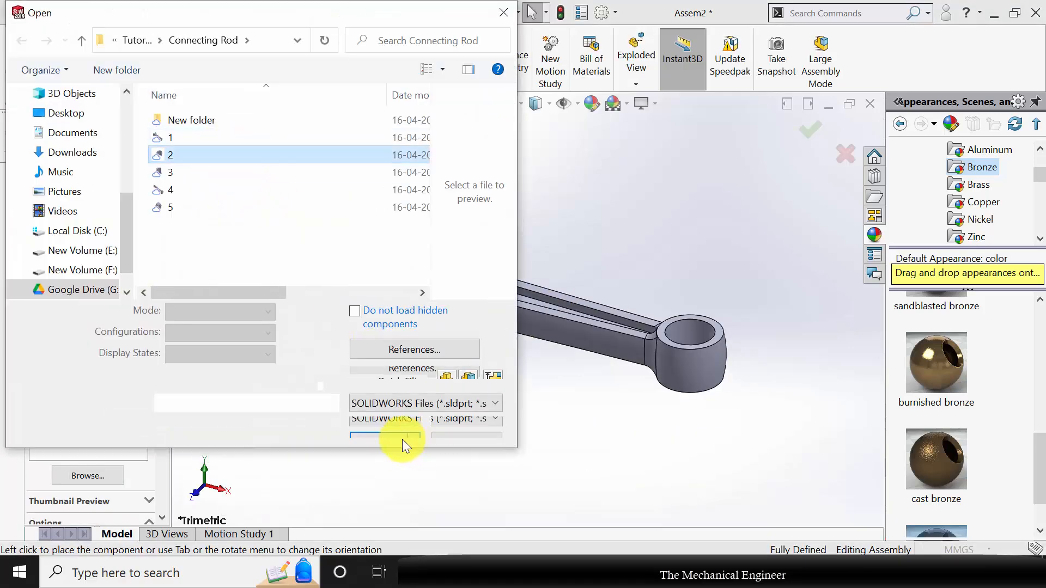
pyautogui.click(376, 418)
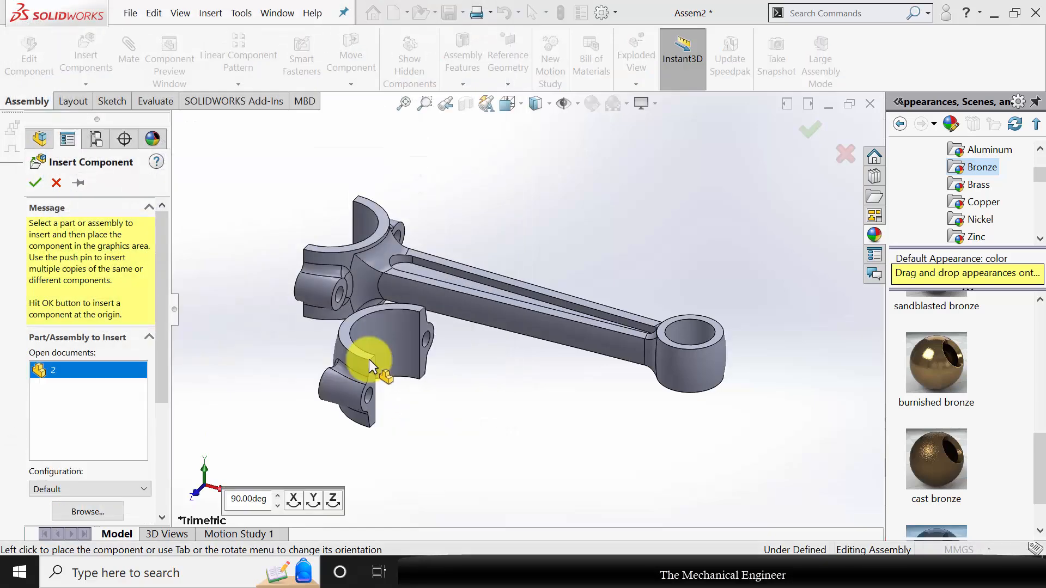
pyautogui.click(373, 368)
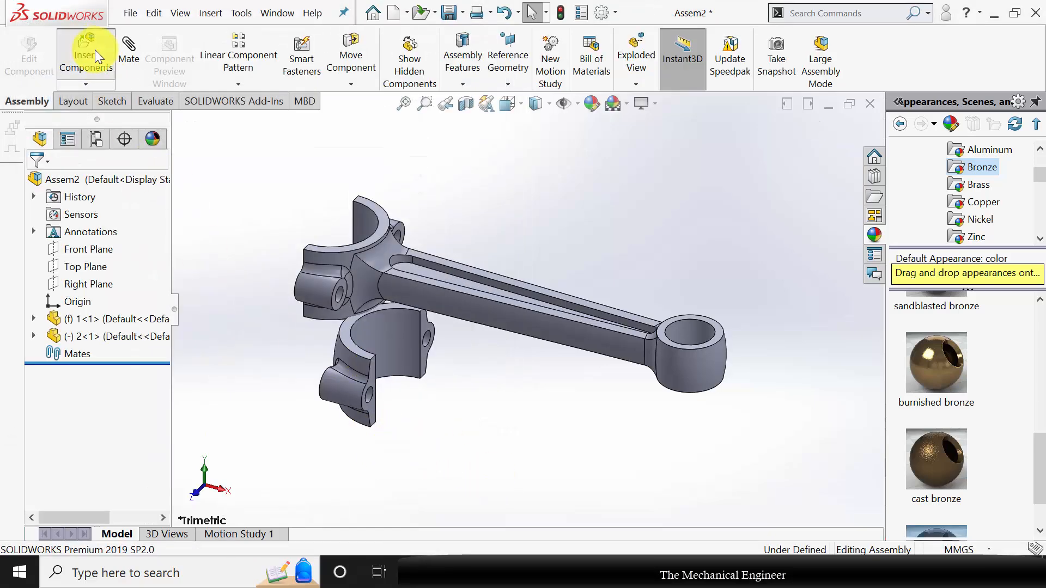
# Insert part 3, the bearing shell, below the rod and place a second copy beside it.
pyautogui.click(94, 50)
pyautogui.click(187, 172)
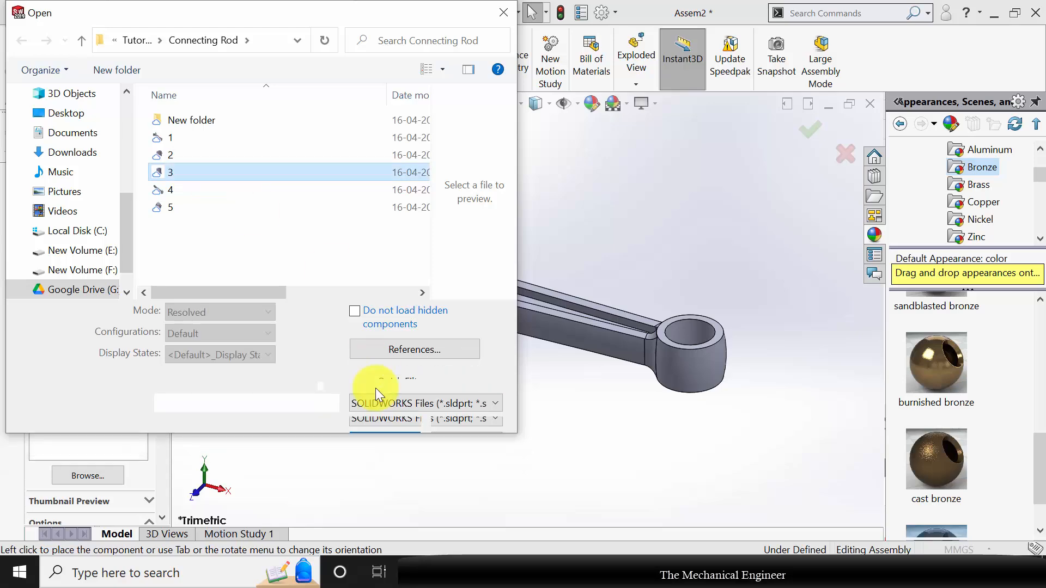
pyautogui.click(375, 409)
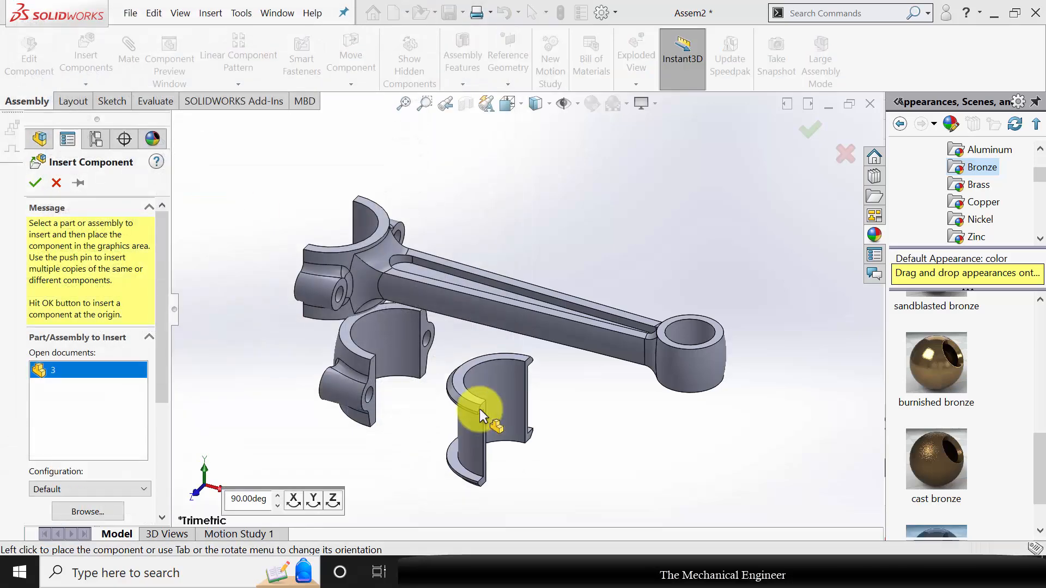
pyautogui.click(518, 433)
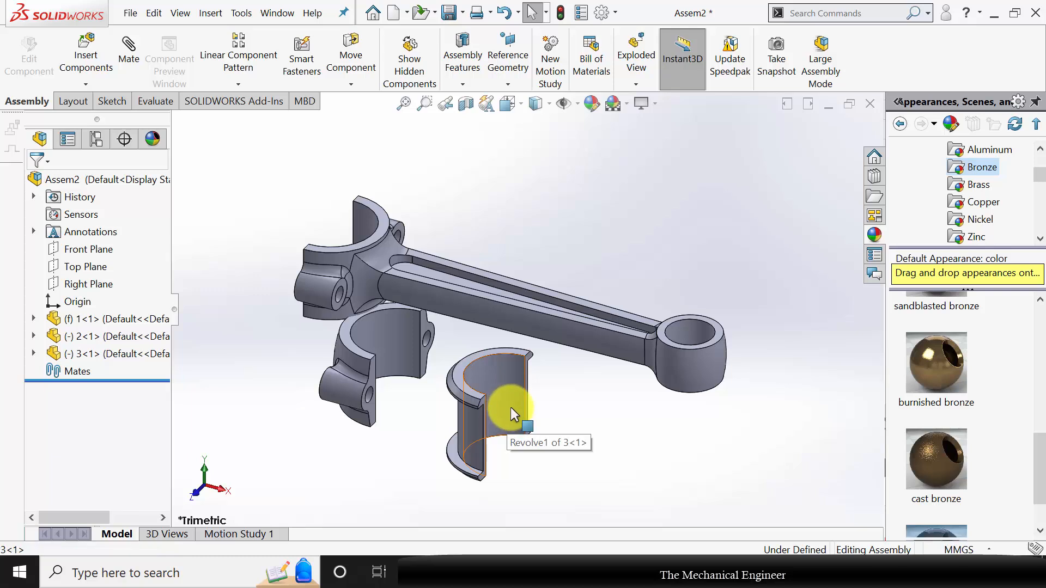
pyautogui.keyDown('ctrl'); pyautogui.moveTo(512, 407); pyautogui.dragTo(570, 422); pyautogui.keyUp('ctrl')
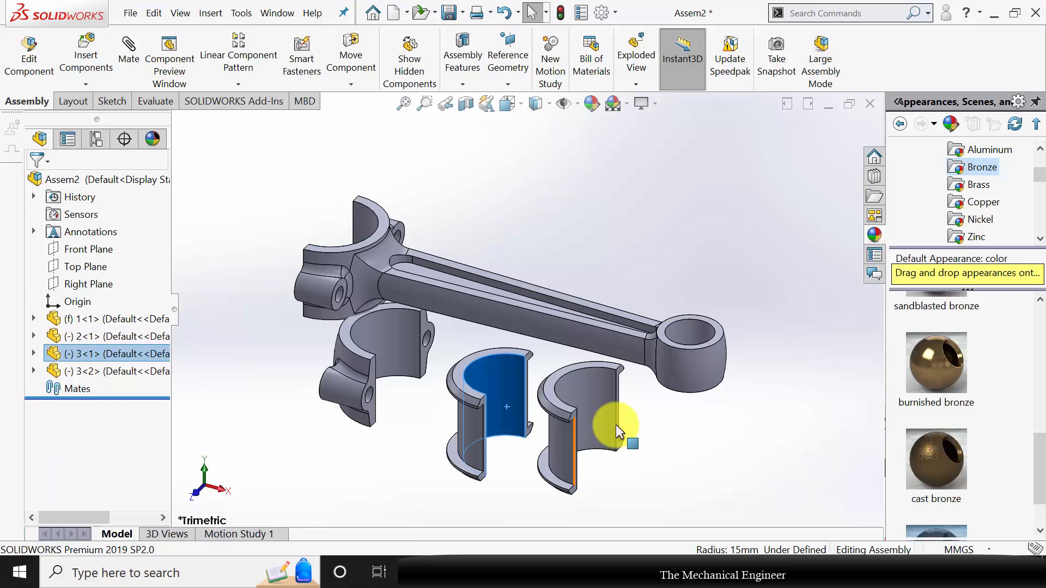
pyautogui.click(668, 443)
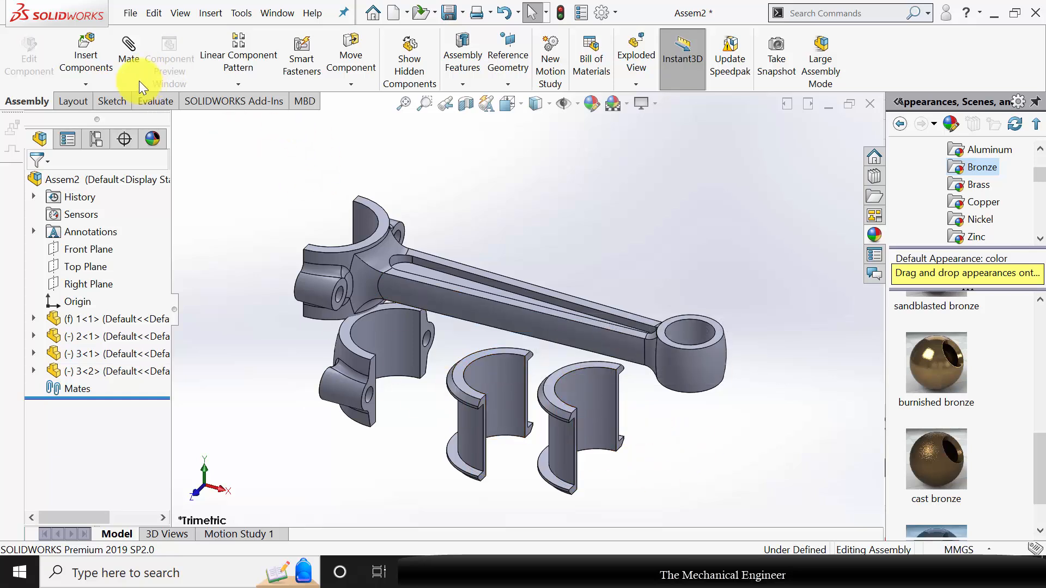
# Add a Concentric mate between the rod's big-end inner face and the copied bearing shell's outer cylindrical face.
pyautogui.click(359, 230)
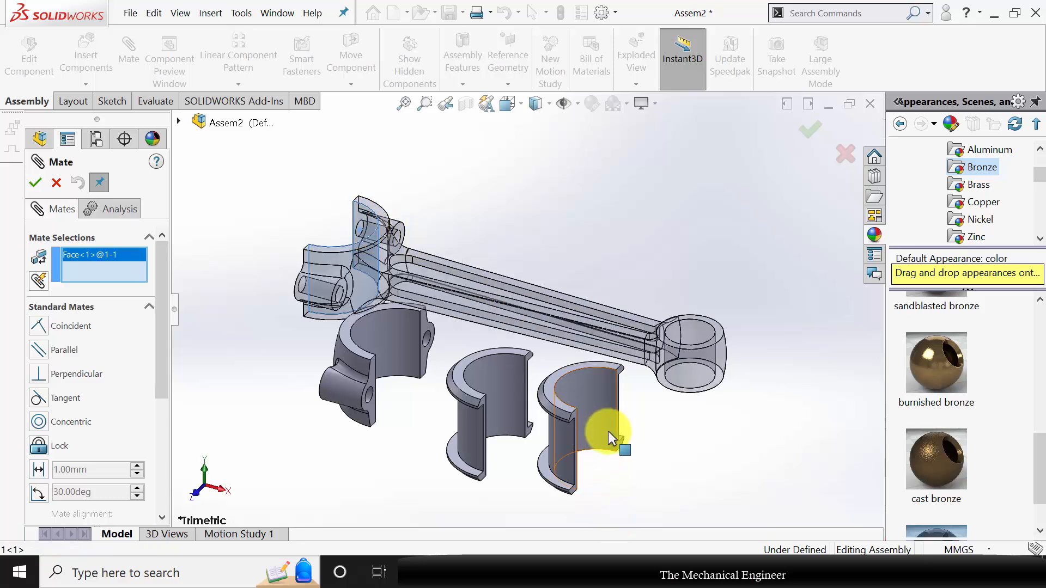
pyautogui.click(557, 437)
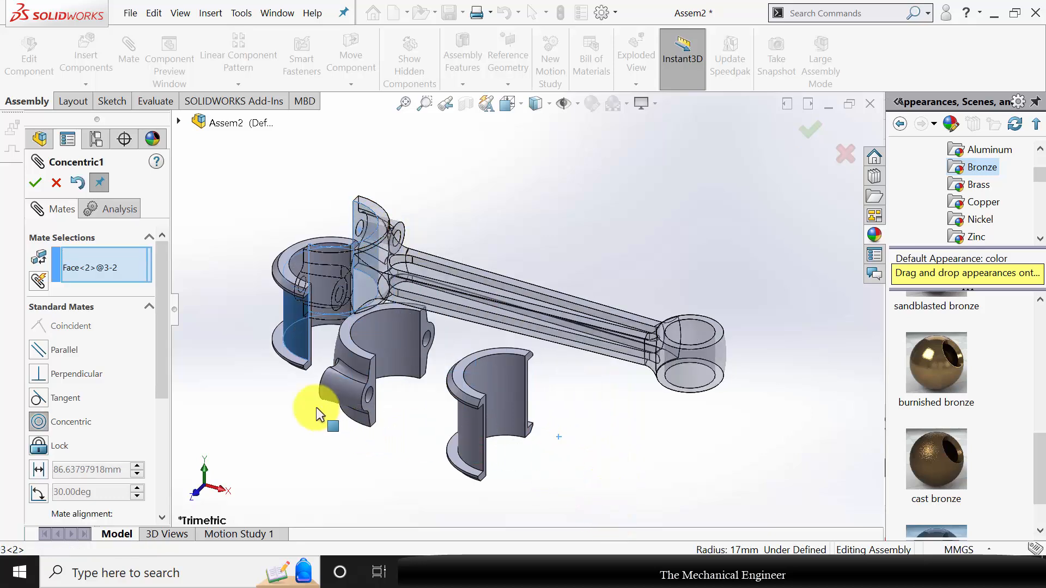
pyautogui.click(34, 182)
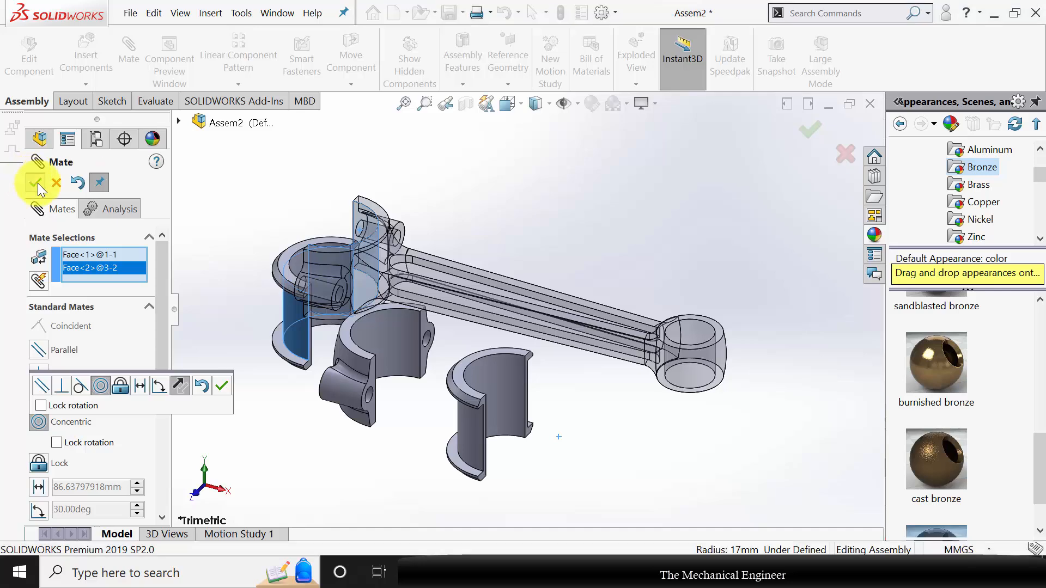
pyautogui.press('Escape')
# Rotate the concentric bearing shell about its axis until it faces into the rod's half-round big end.
pyautogui.moveTo(301, 266); pyautogui.dragTo(325, 318, button='middle')
pyautogui.moveTo(346, 350); pyautogui.dragTo(300, 273)
pyautogui.click(324, 397)
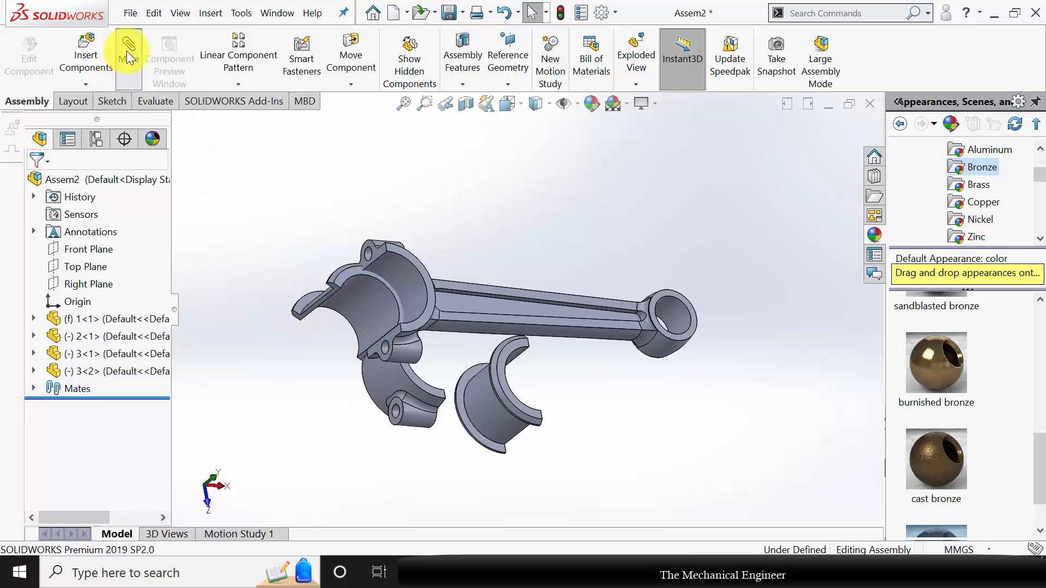
# Add a Coincident mate between the inner face of the bearing shell's flange and the side face of the rod's big end.
pyautogui.scroll(-3, 335, 292)
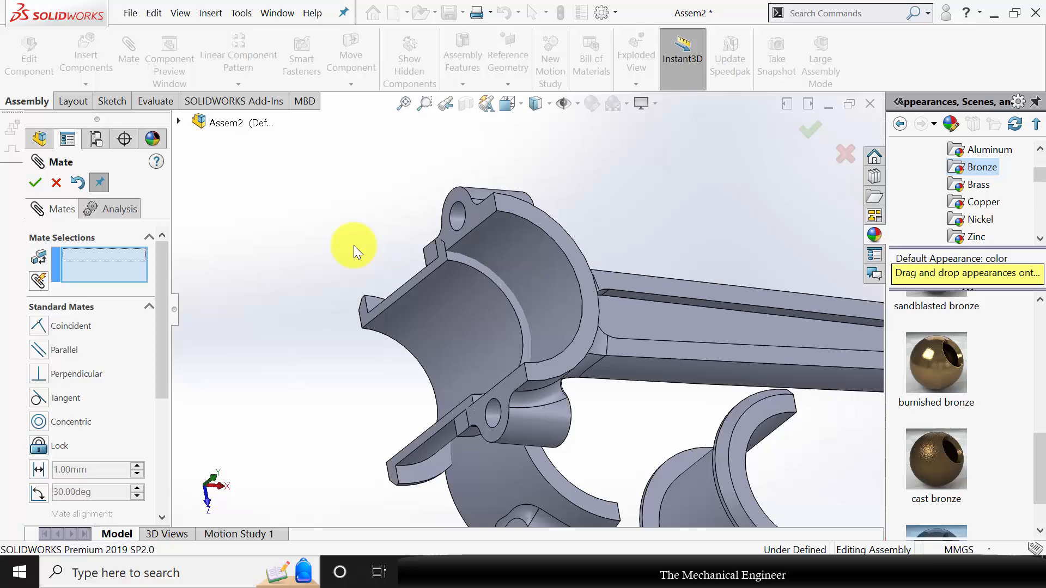
pyautogui.moveTo(354, 245); pyautogui.dragTo(490, 329, button='middle')
pyautogui.click(380, 265)
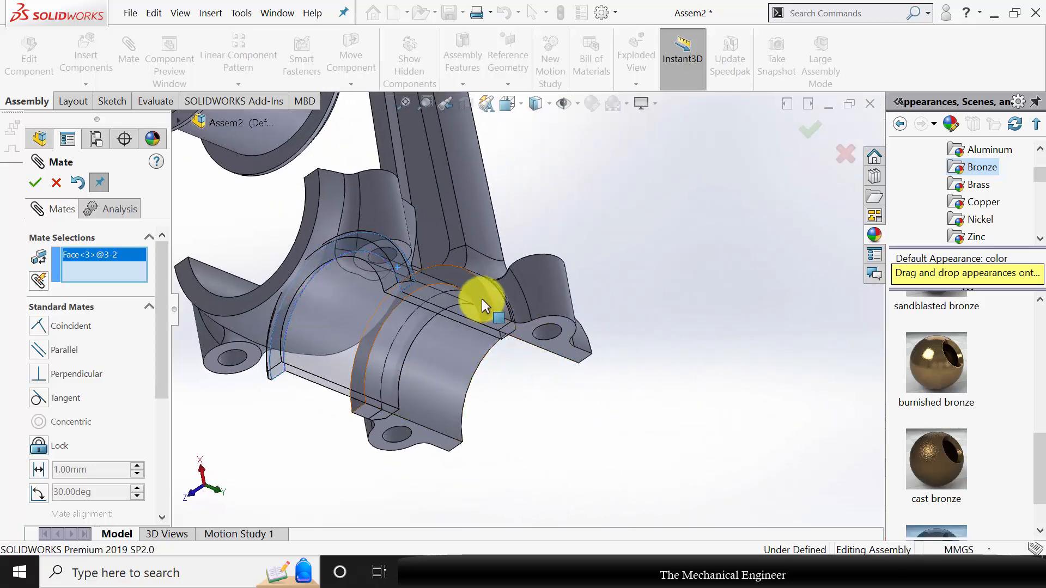
pyautogui.click(533, 402)
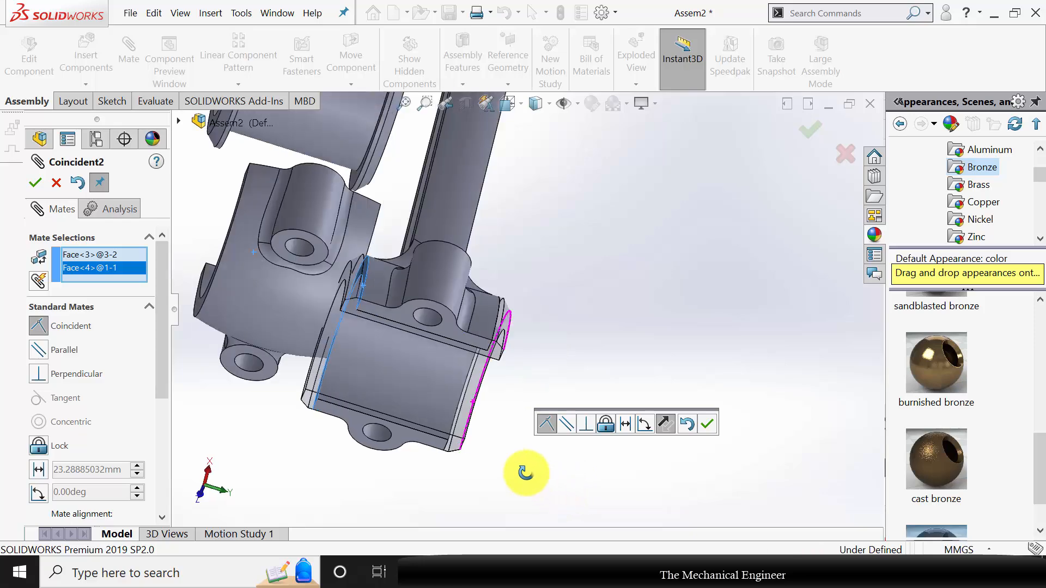
pyautogui.moveTo(525, 472); pyautogui.dragTo(420, 320, button='middle')
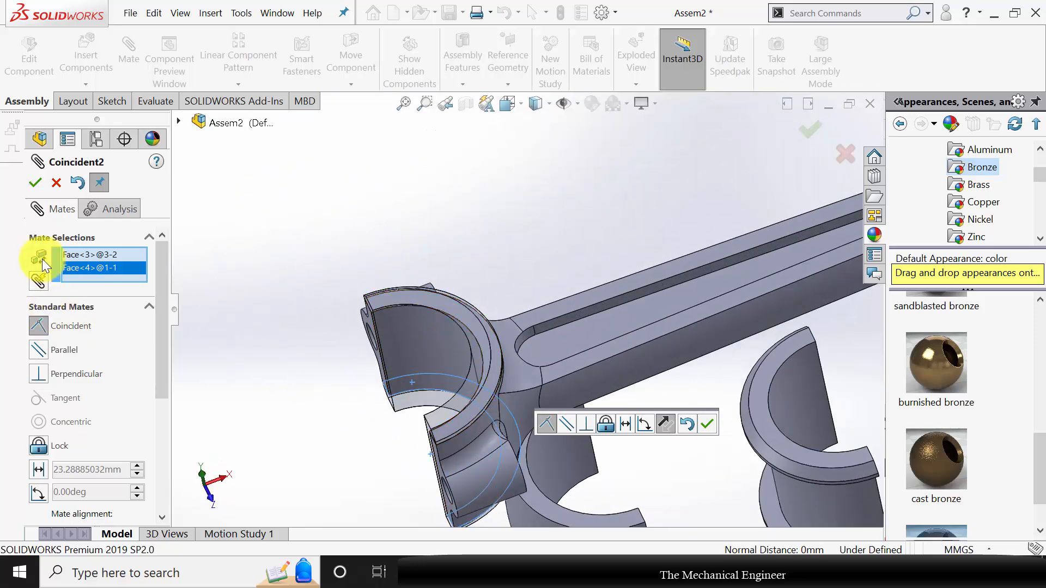
pyautogui.click(36, 183)
# Add a Concentric mate between the cap's inner cylindrical face and the outer cylindrical face of the remaining bearing shell.
pyautogui.scroll(4, 542, 437)
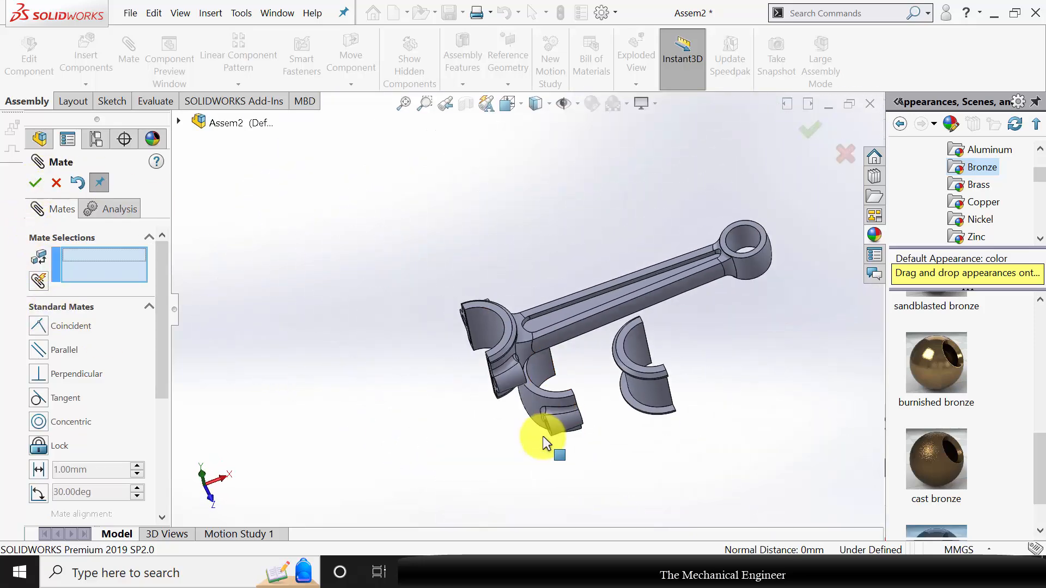
pyautogui.moveTo(544, 442); pyautogui.dragTo(590, 424, button='middle')
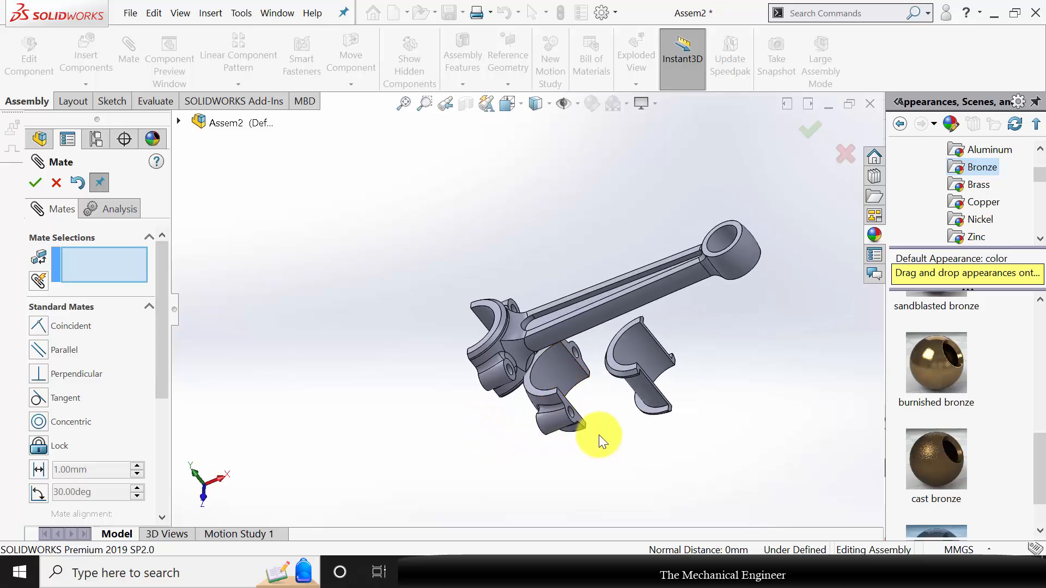
pyautogui.click(561, 375)
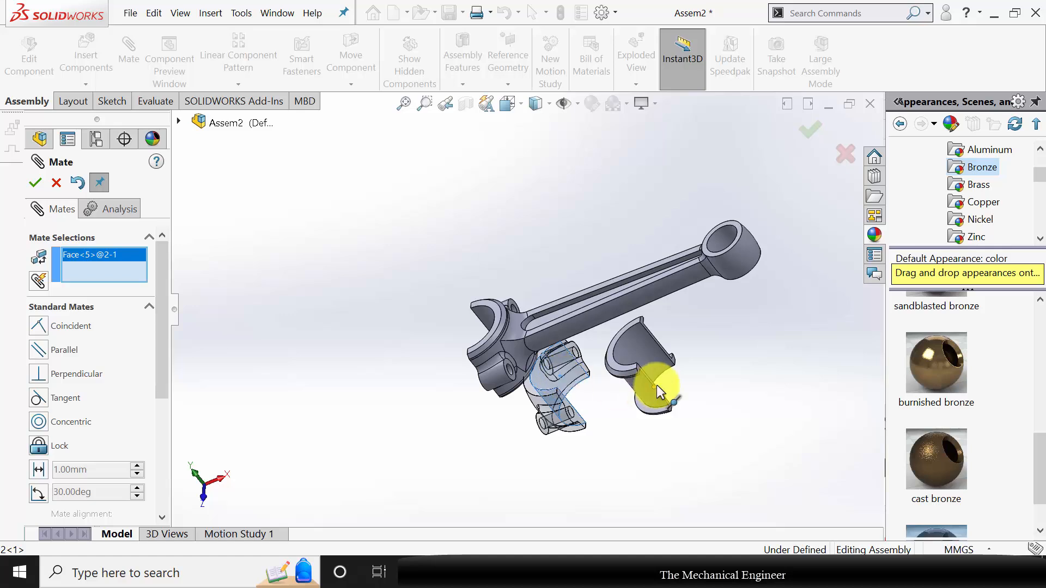
pyautogui.click(645, 347)
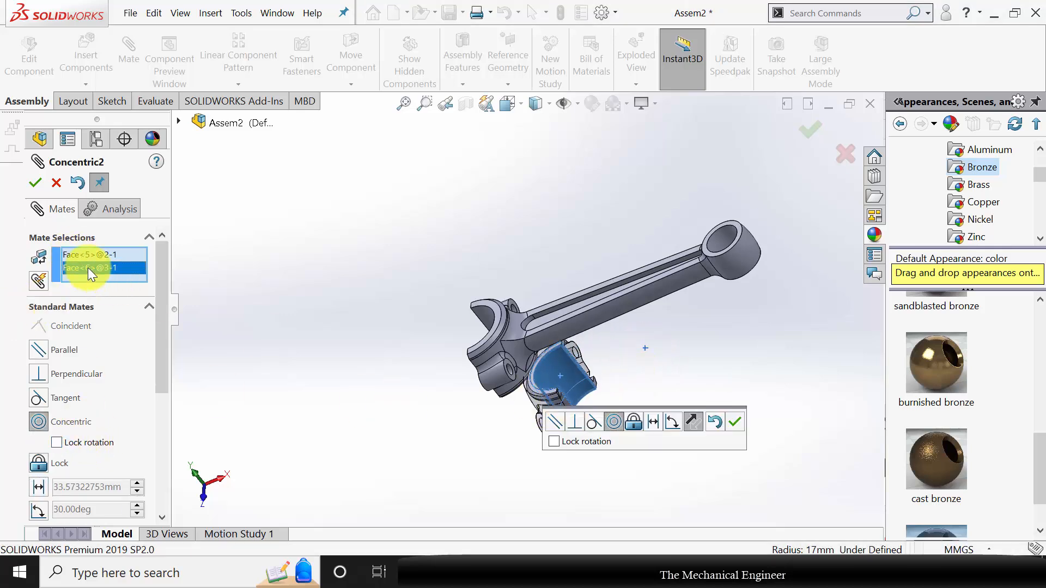
pyautogui.press('Delete')
pyautogui.scroll(-6, 592, 440)
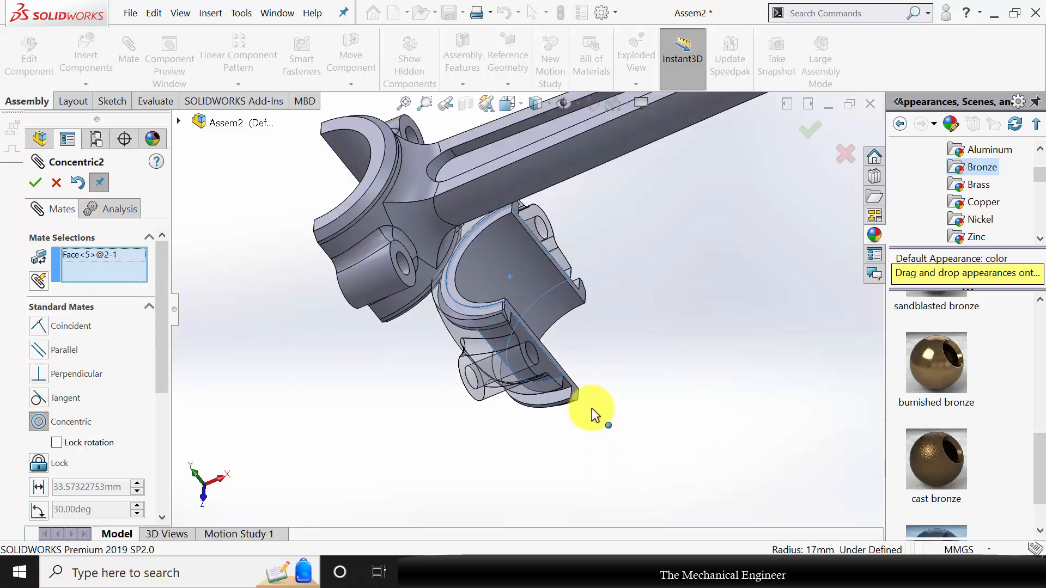
pyautogui.click(487, 302)
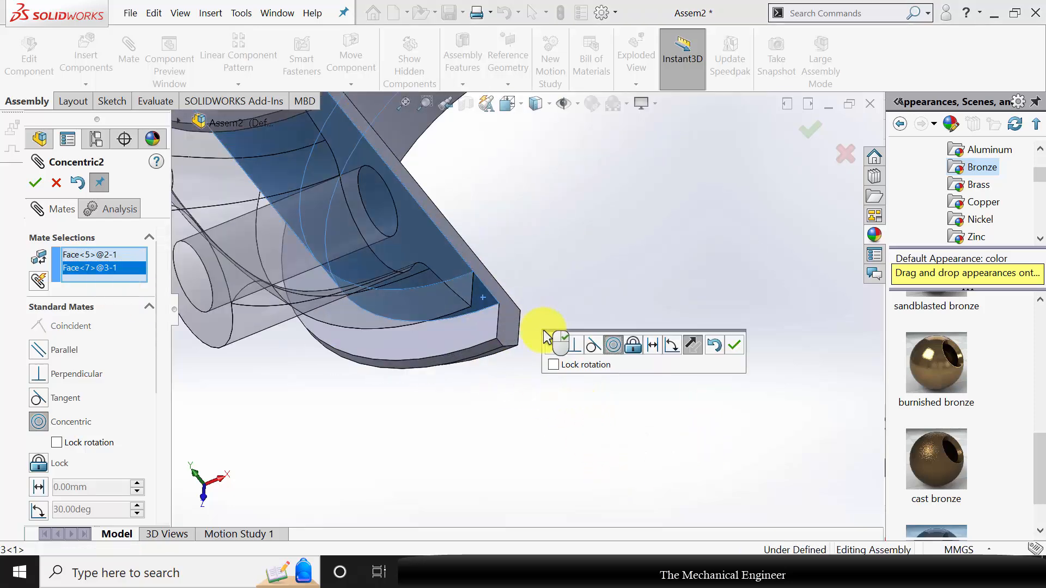
pyautogui.click(34, 185)
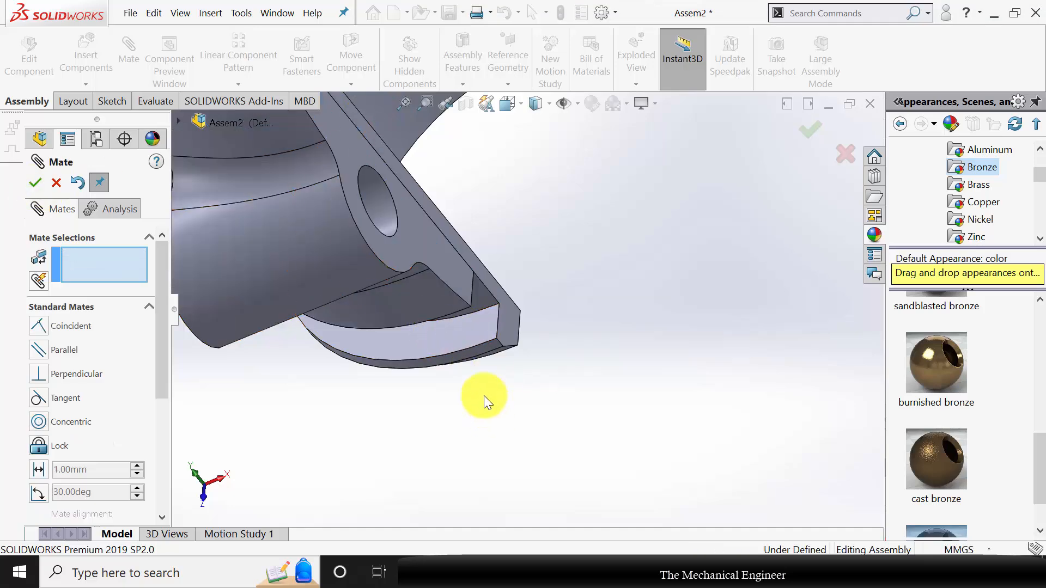
# Add a Coincident mate between the inner face of that bearing shell's flange and the cap's side face.
pyautogui.click(455, 329)
pyautogui.scroll(-3, 444, 326)
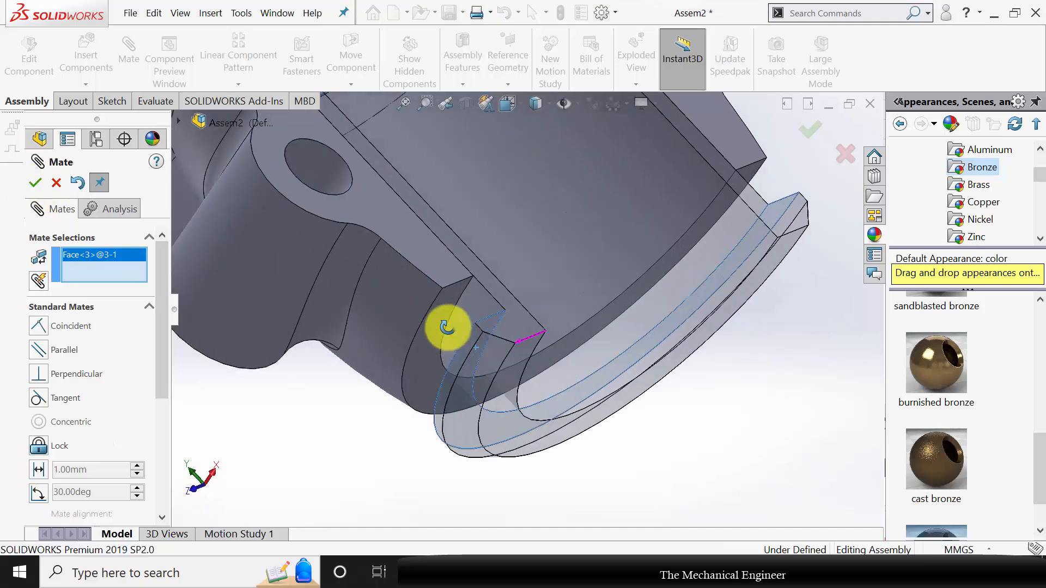
pyautogui.click(531, 381)
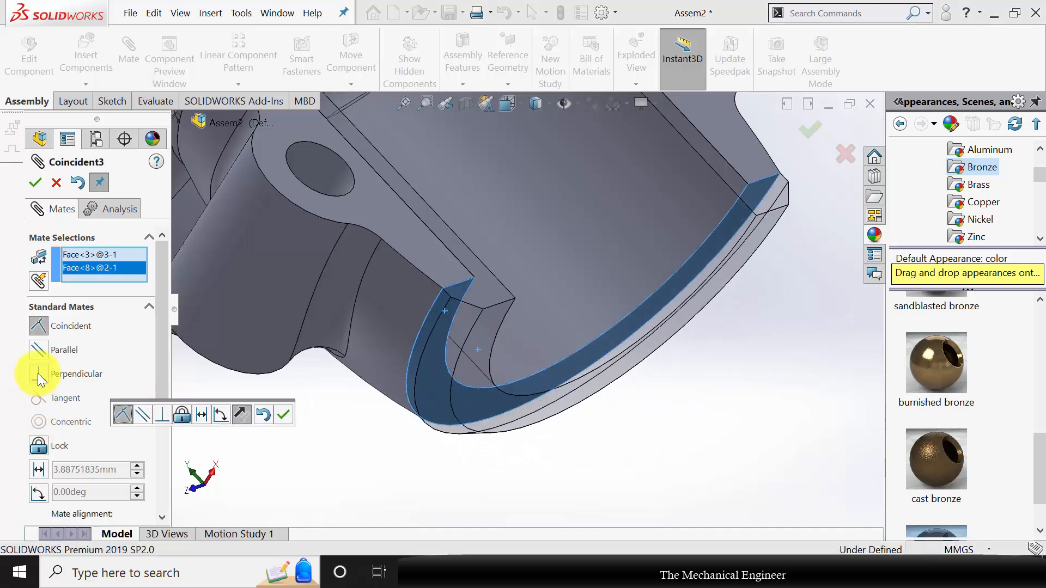
pyautogui.click(39, 177)
# Add a Coincident mate between the cap's flat split face and the bearing shell's flat split face.
pyautogui.click(461, 250)
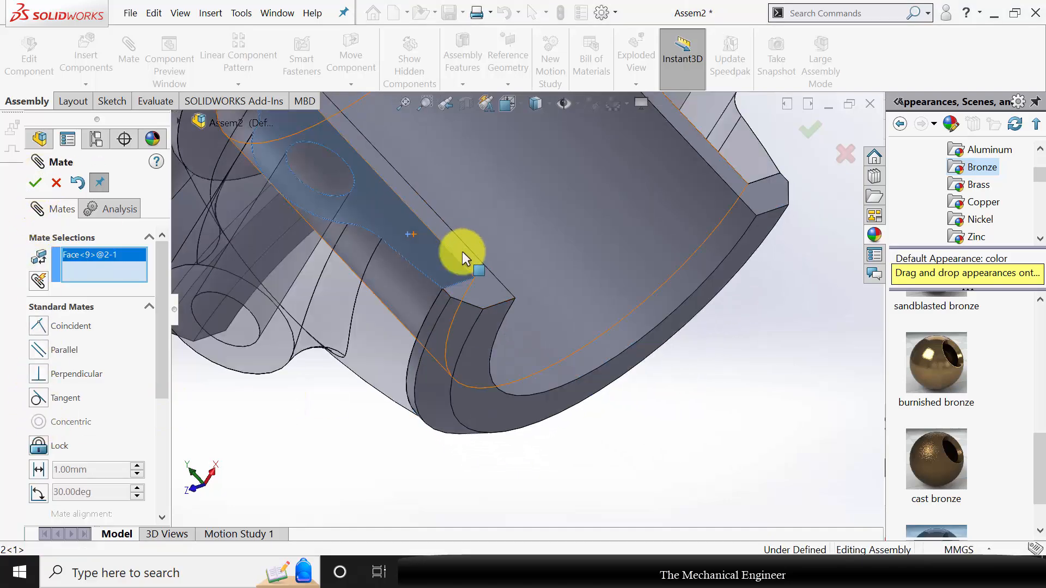
pyautogui.click(483, 285)
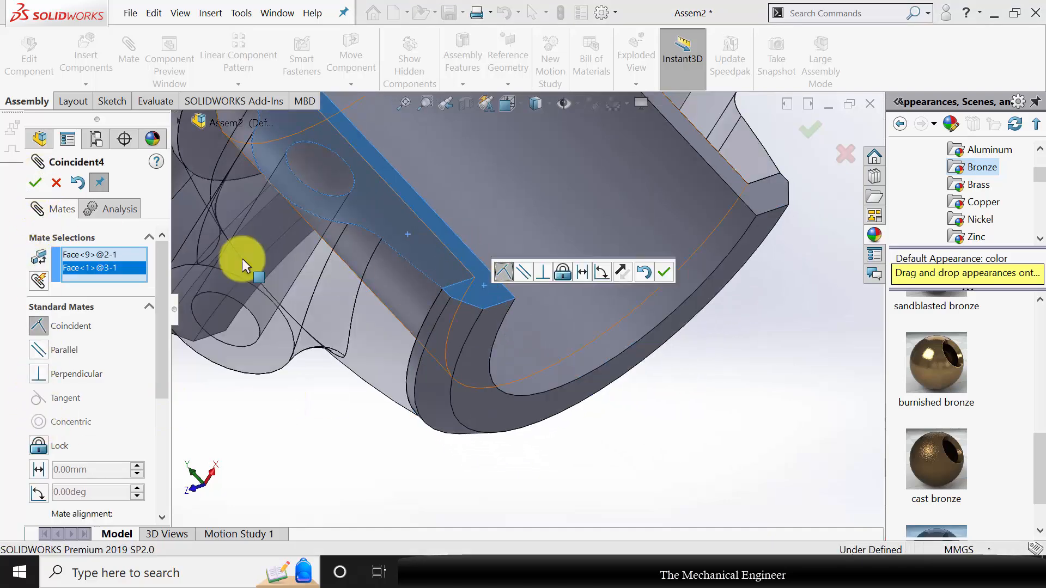
pyautogui.click(36, 183)
# Add a Concentric mate between the bolt hole in the rod's big end and the matching bolt hole in the cap.
pyautogui.scroll(6, 464, 334)
pyautogui.moveTo(602, 355); pyautogui.dragTo(596, 433, button='middle')
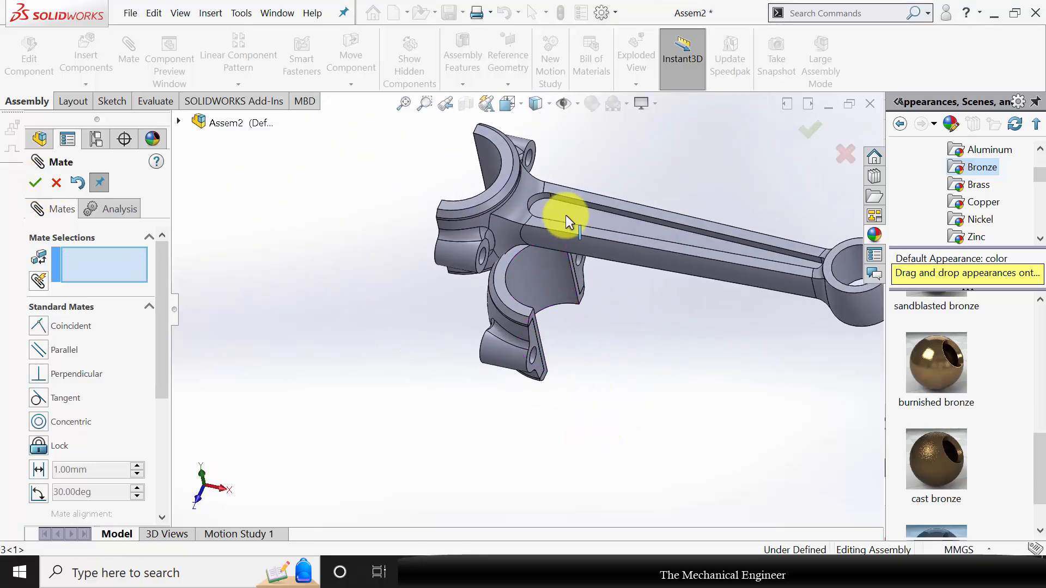
pyautogui.scroll(-3, 512, 288)
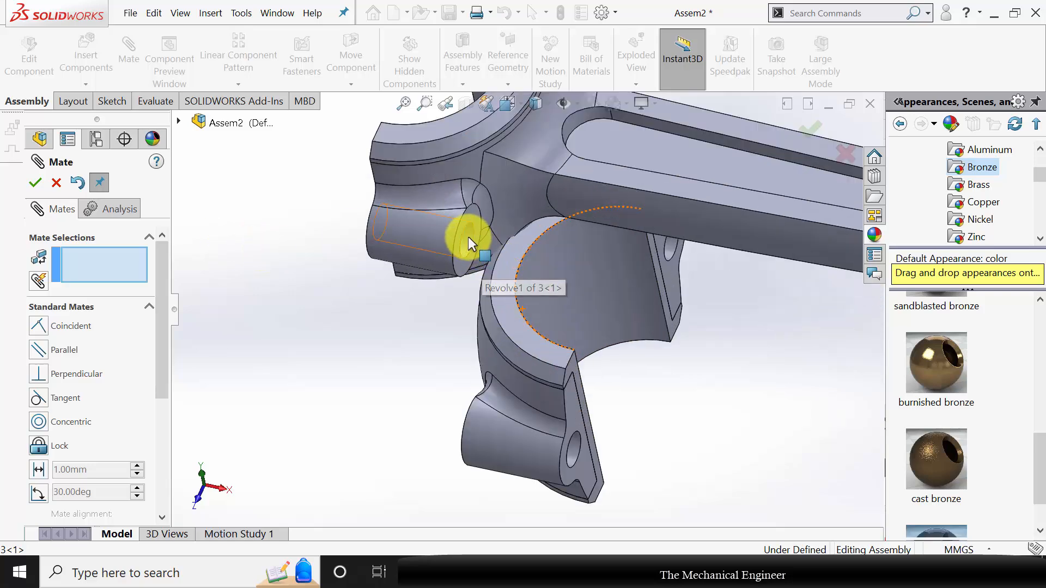
pyautogui.click(466, 236)
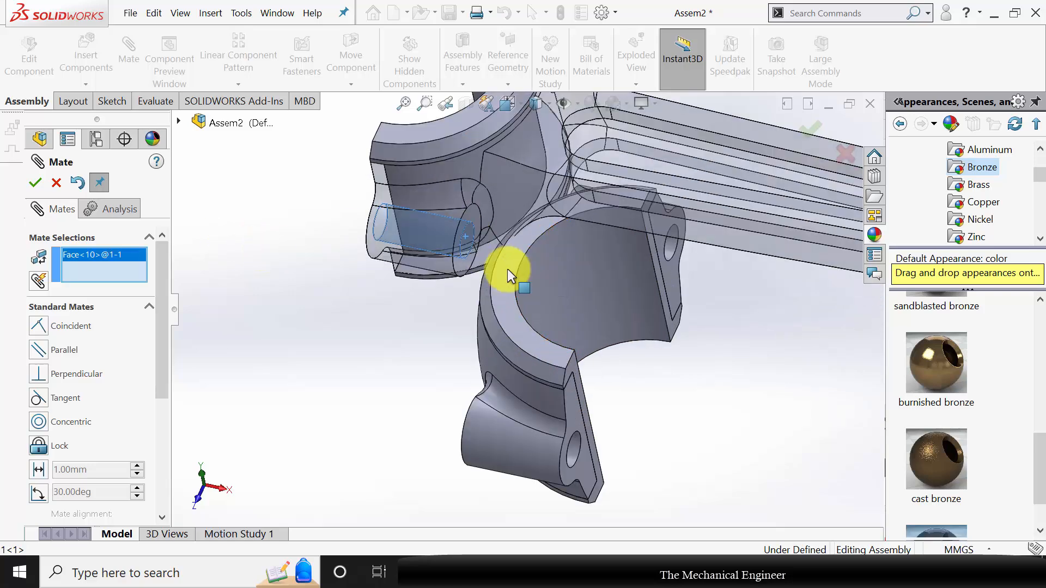
pyautogui.click(572, 452)
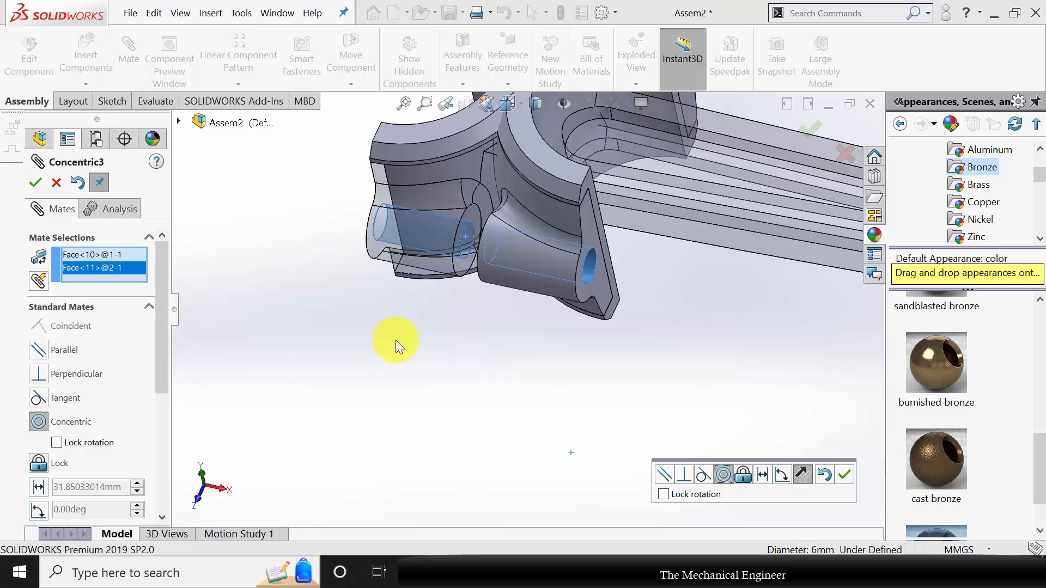
pyautogui.click(35, 183)
# Add a Coincident mate between the split face of the rod's big end and the cap's split face.
pyautogui.moveTo(233, 247); pyautogui.dragTo(339, 283, button='middle')
pyautogui.moveTo(419, 252); pyautogui.dragTo(455, 218, button='middle')
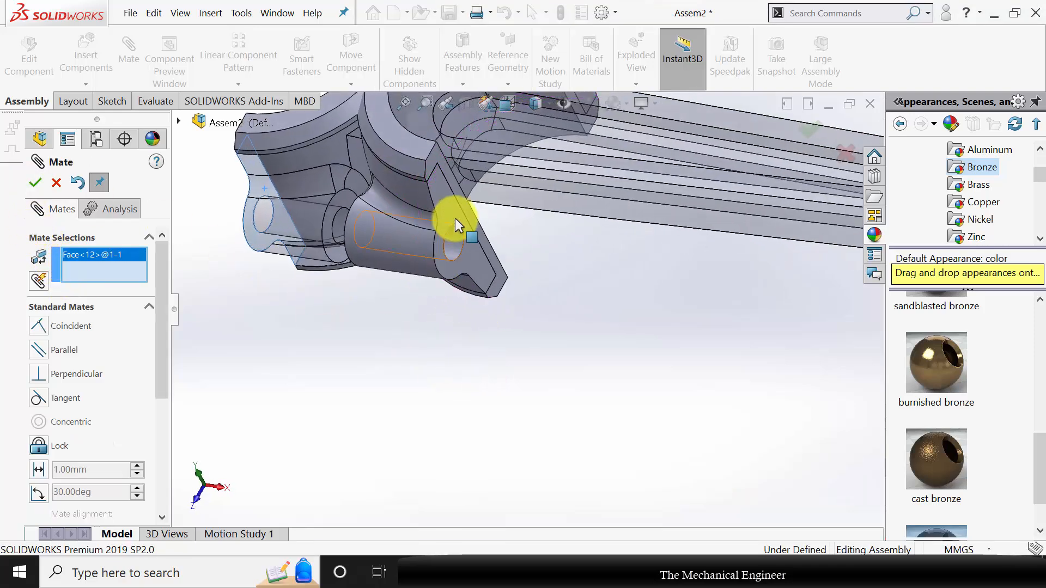
pyautogui.click(453, 208)
pyautogui.click(483, 248)
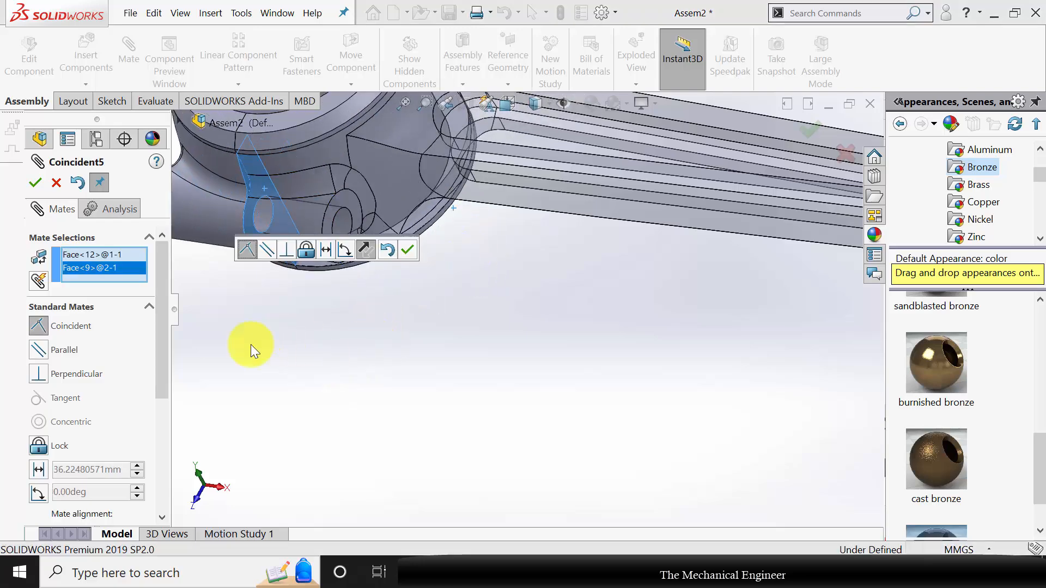
pyautogui.click(35, 183)
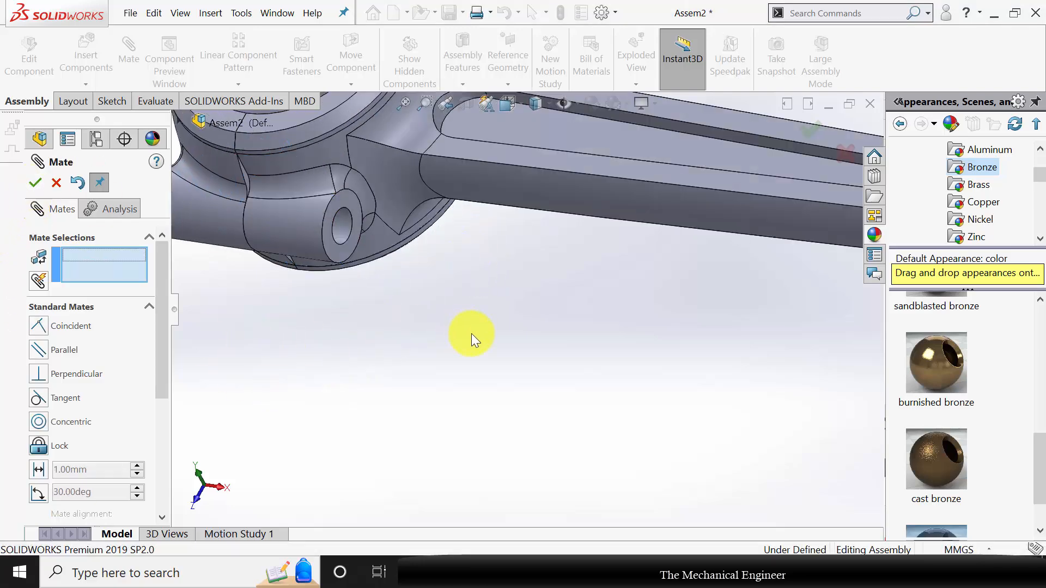
# Insert part 4, the bolt, below the rod and place a second copy beside it.
pyautogui.scroll(3, 472, 333)
pyautogui.moveTo(501, 318); pyautogui.dragTo(518, 294, button='middle')
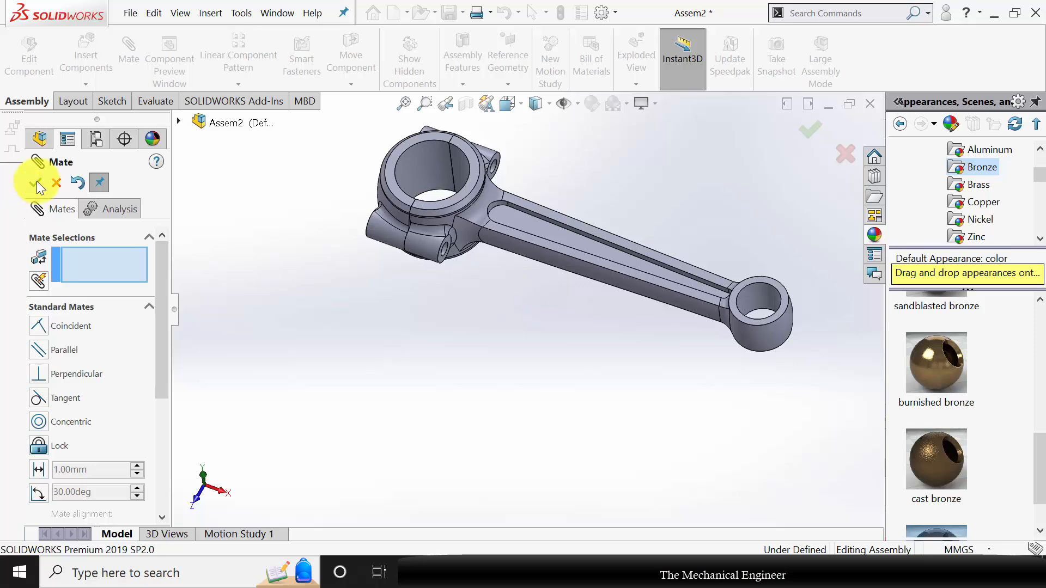
pyautogui.click(84, 52)
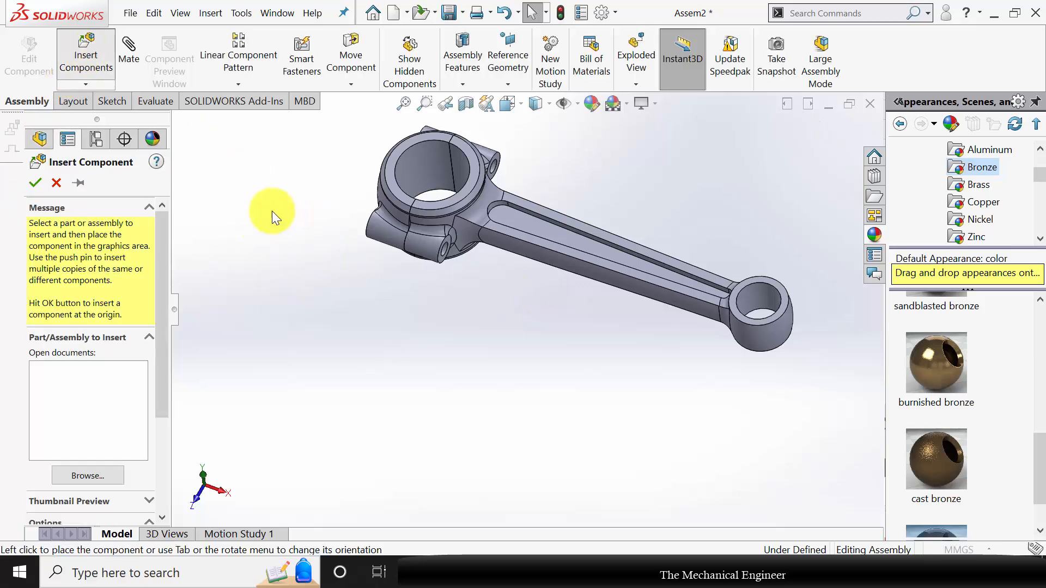
pyautogui.click(188, 188)
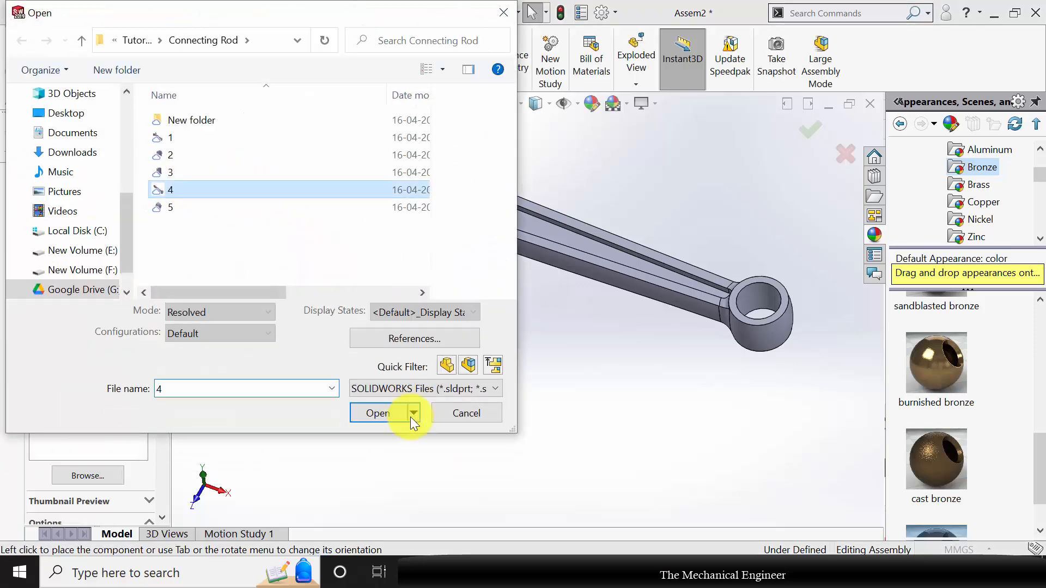
pyautogui.click(379, 414)
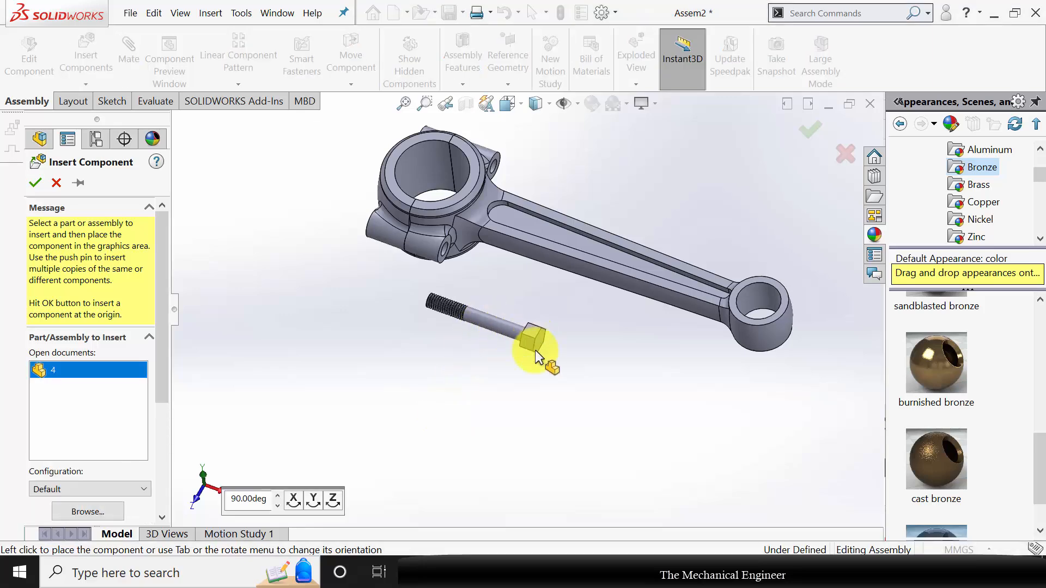
pyautogui.click(491, 327)
pyautogui.keyDown('ctrl'); pyautogui.moveTo(491, 325); pyautogui.dragTo(508, 291); pyautogui.keyUp('ctrl')
pyautogui.click(378, 348)
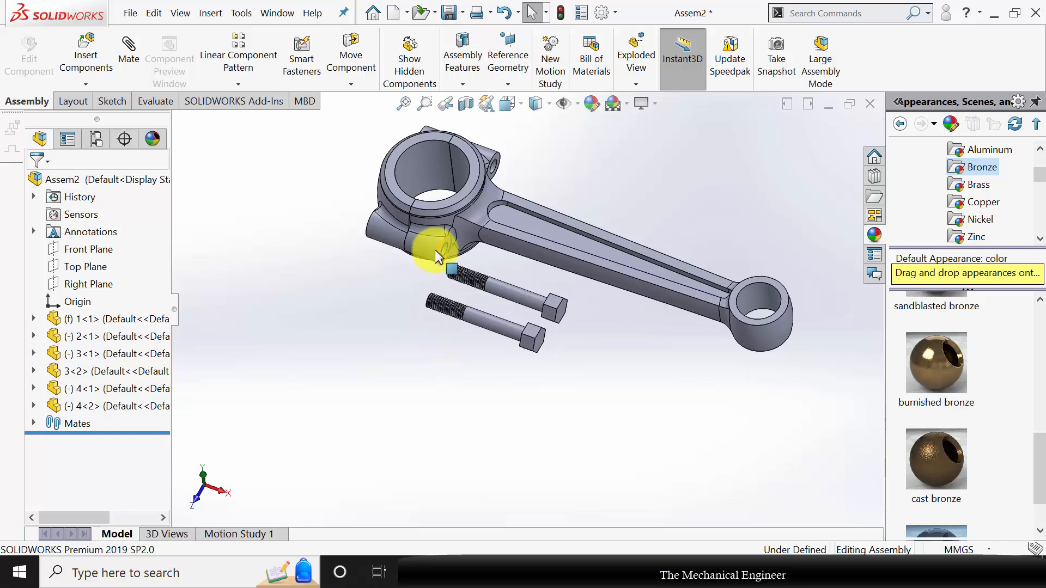
# Add a Concentric mate between the bolt hole edge on the rod's near lug and the first bolt's shank.
pyautogui.scroll(-2, 435, 249)
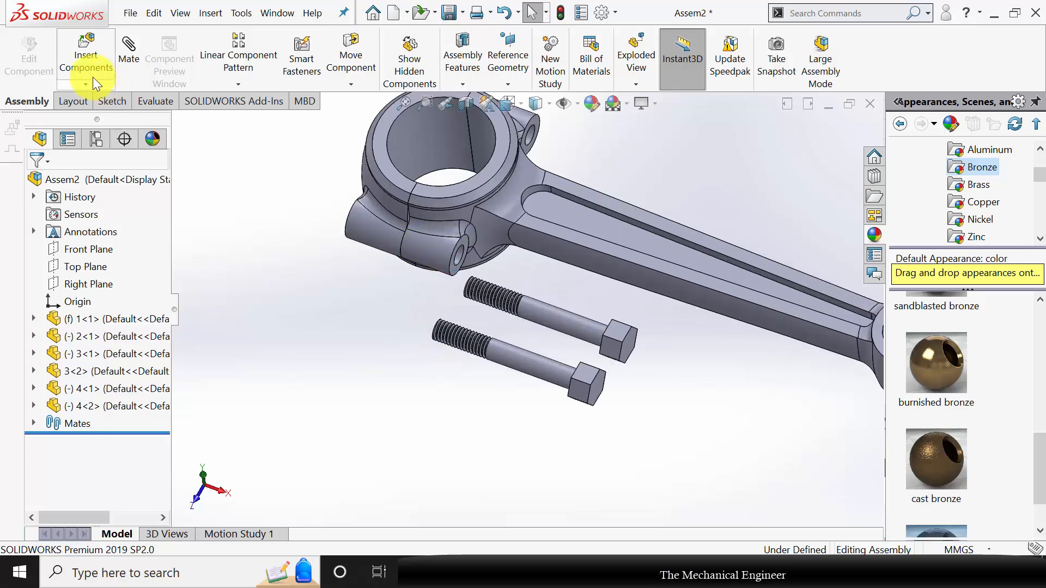
pyautogui.click(464, 257)
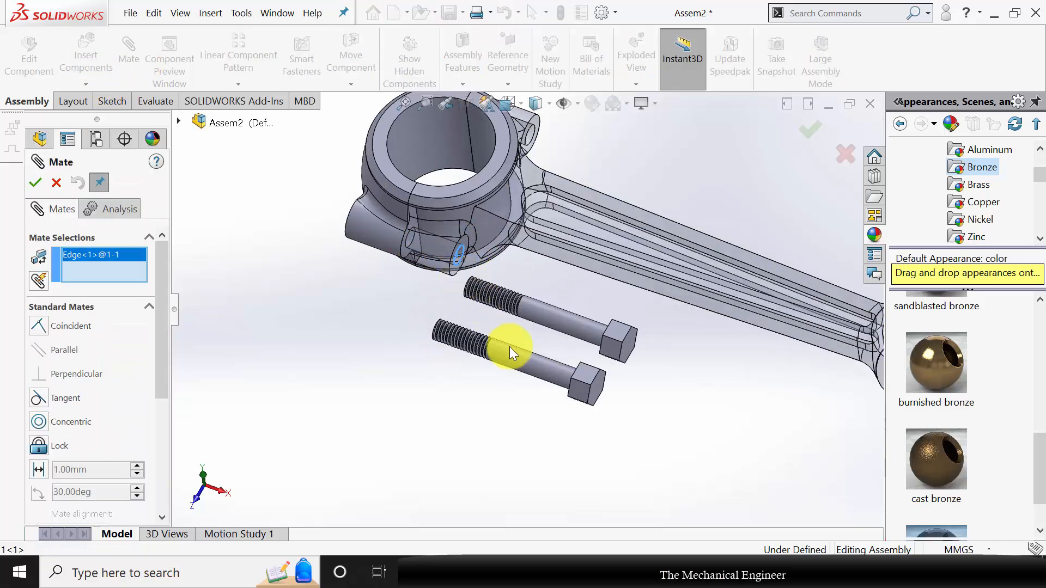
pyautogui.click(534, 363)
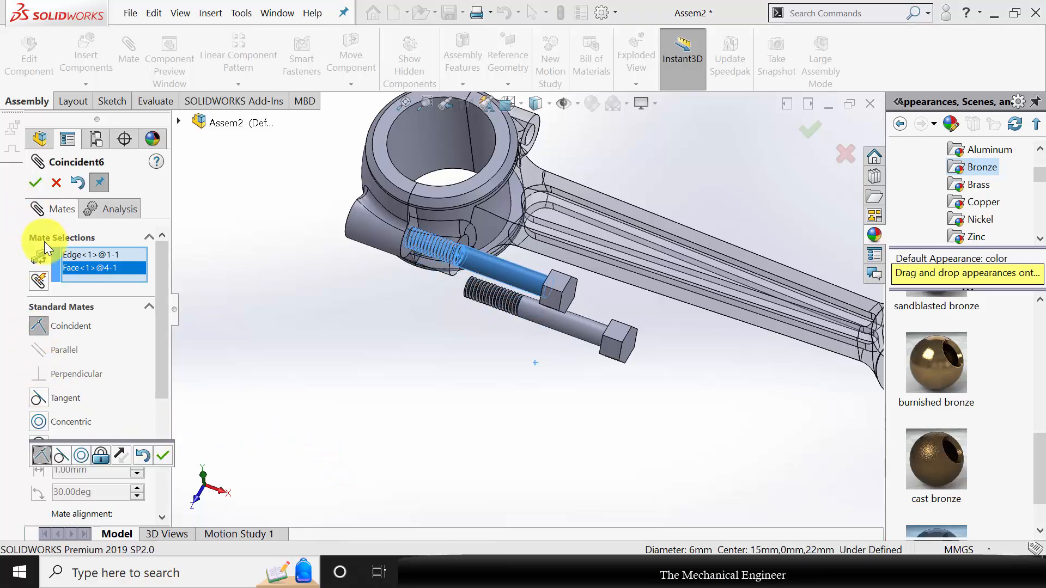
pyautogui.click(38, 422)
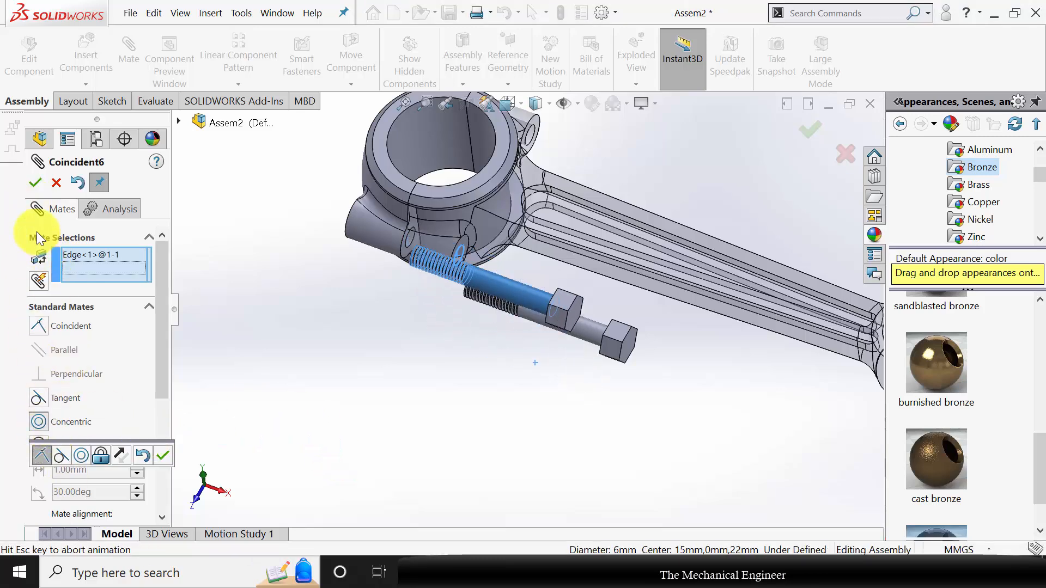
pyautogui.click(34, 183)
# Add a Coincident mate between the end face of the rod's near lug and the underside of the first bolt's head.
pyautogui.scroll(-4, 463, 245)
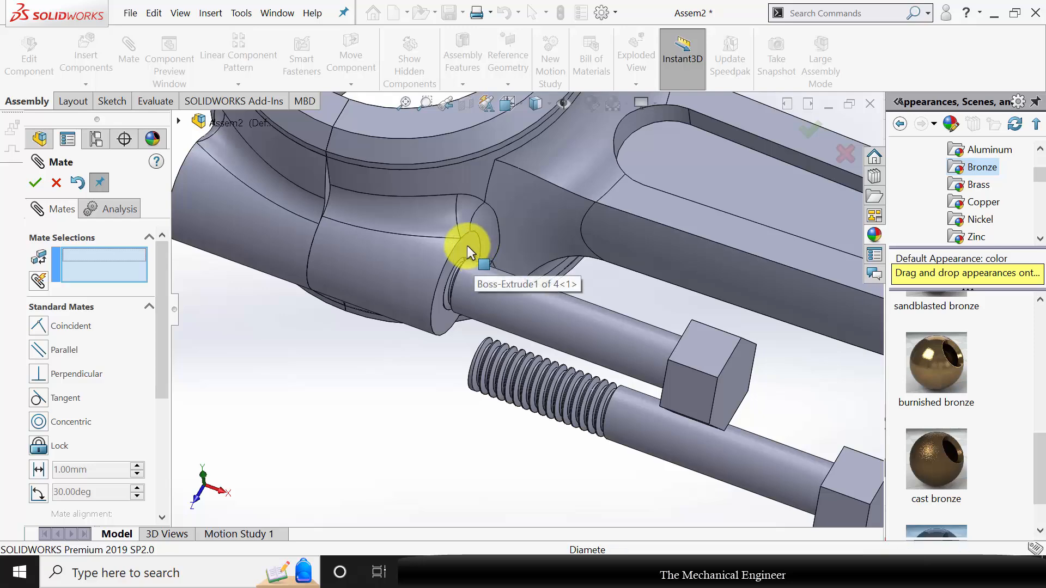
pyautogui.click(467, 248)
pyautogui.moveTo(466, 299); pyautogui.dragTo(649, 361, button='middle')
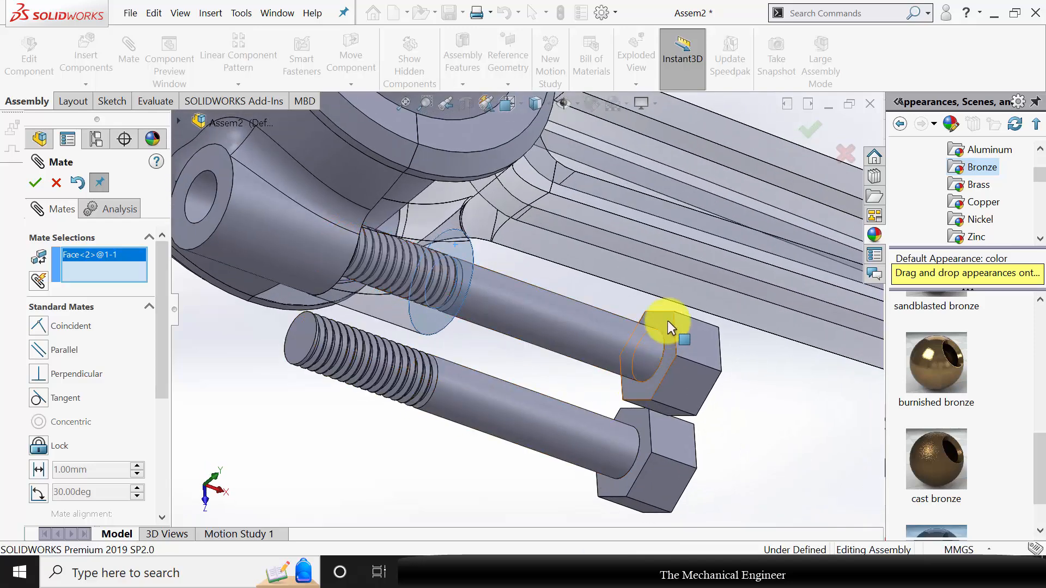
pyautogui.click(670, 326)
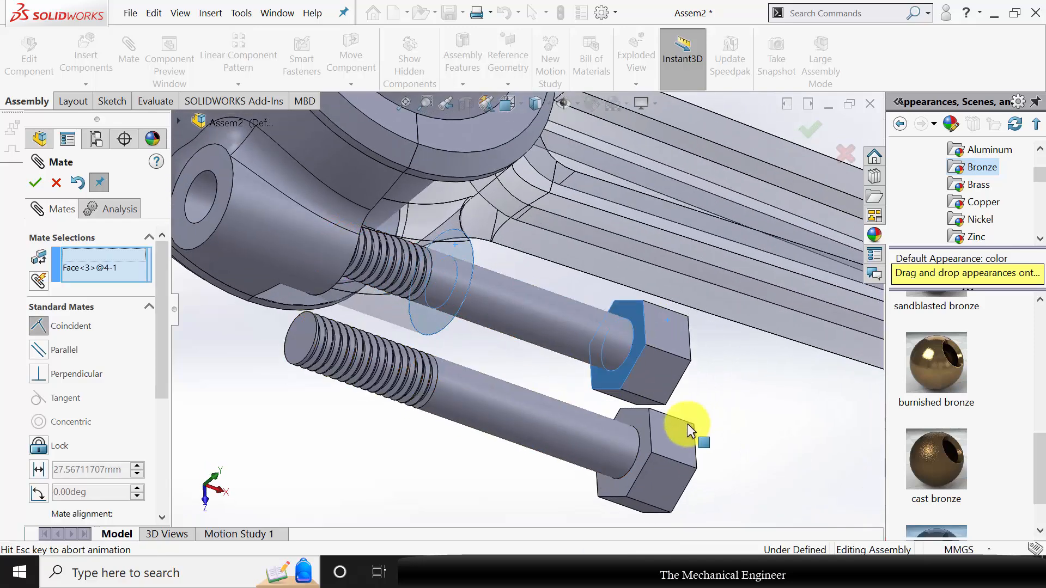
pyautogui.click(35, 184)
# Add a Concentric mate between the second bolt's shank and the bolt hole in the rod's opposite lug.
pyautogui.scroll(3, 571, 409)
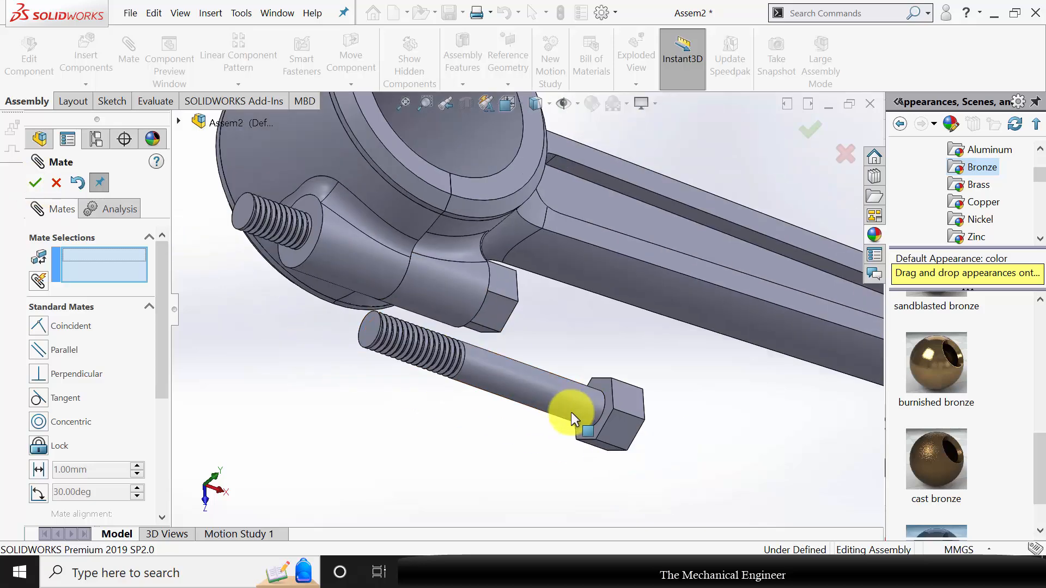
pyautogui.click(542, 403)
pyautogui.scroll(2, 599, 387)
pyautogui.moveTo(539, 218); pyautogui.dragTo(478, 167, button='middle')
pyautogui.scroll(-4, 487, 201)
pyautogui.click(466, 227)
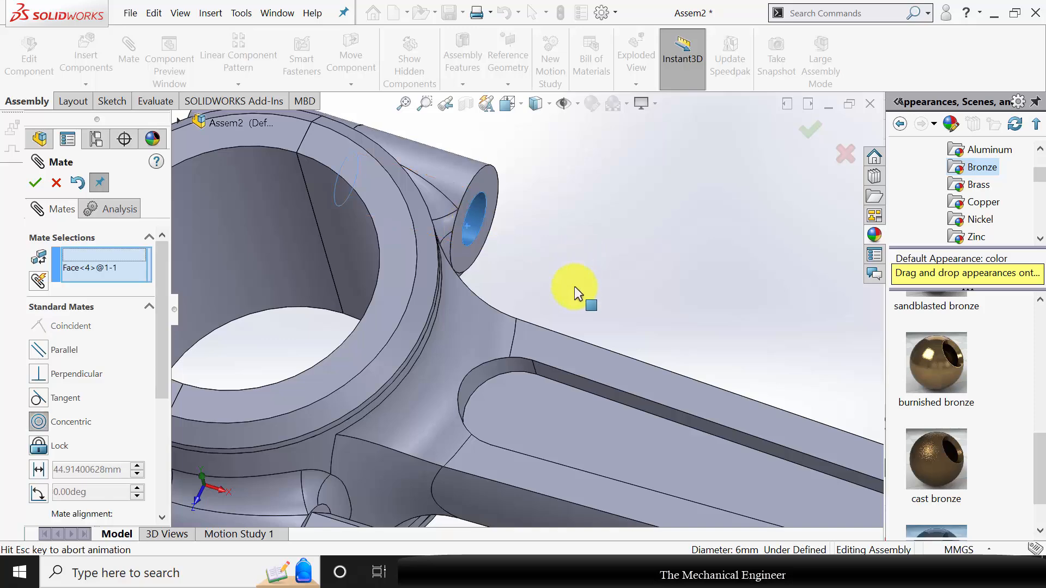
pyautogui.click(35, 182)
# Add a Coincident mate between the opposite lug's end face and the underside of the second bolt's head, and finish mating.
pyautogui.click(626, 345)
pyautogui.moveTo(625, 345); pyautogui.dragTo(693, 285, button='middle')
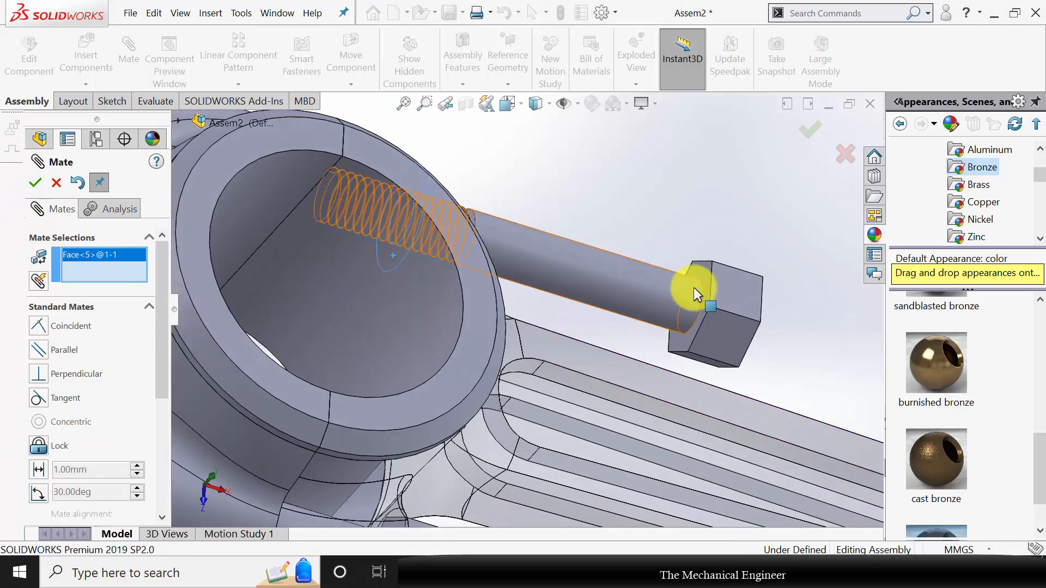
pyautogui.click(698, 275)
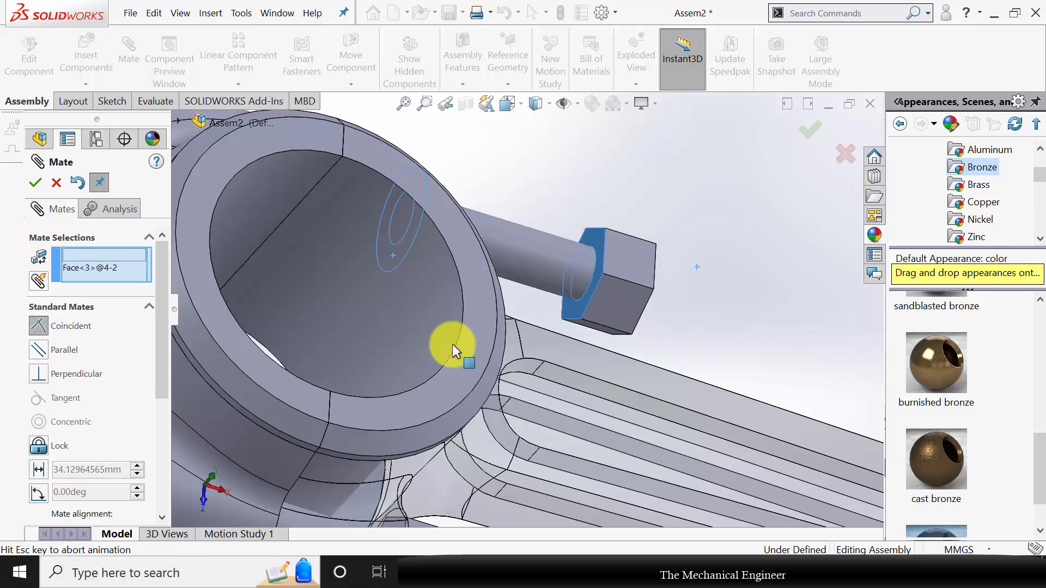
pyautogui.click(36, 182)
pyautogui.click(33, 182)
pyautogui.scroll(5, 430, 253)
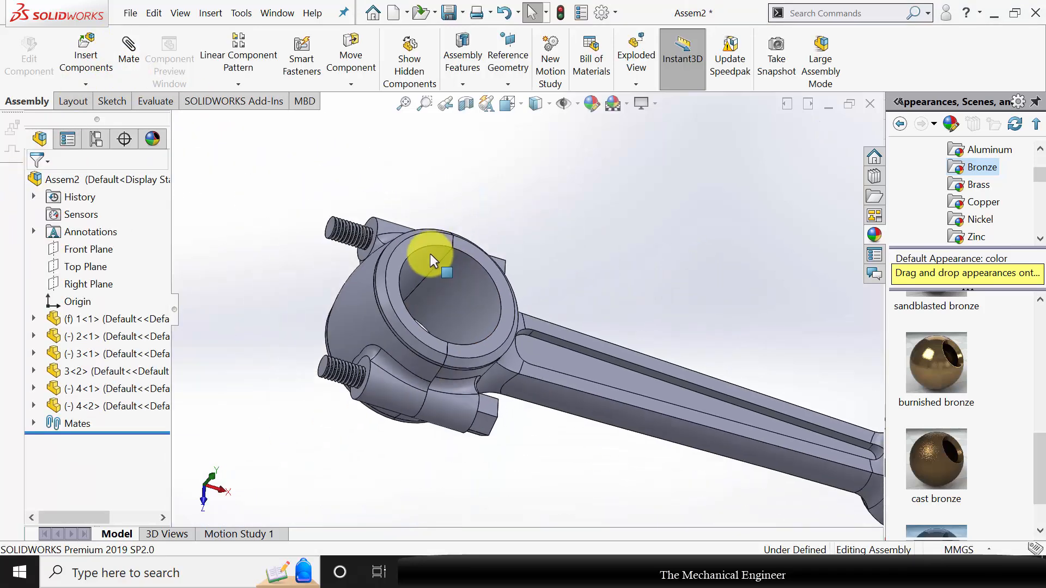
# Insert the nut, part 5, below the big end of the rod and make a second copy of it beside the first.
pyautogui.click(121, 63)
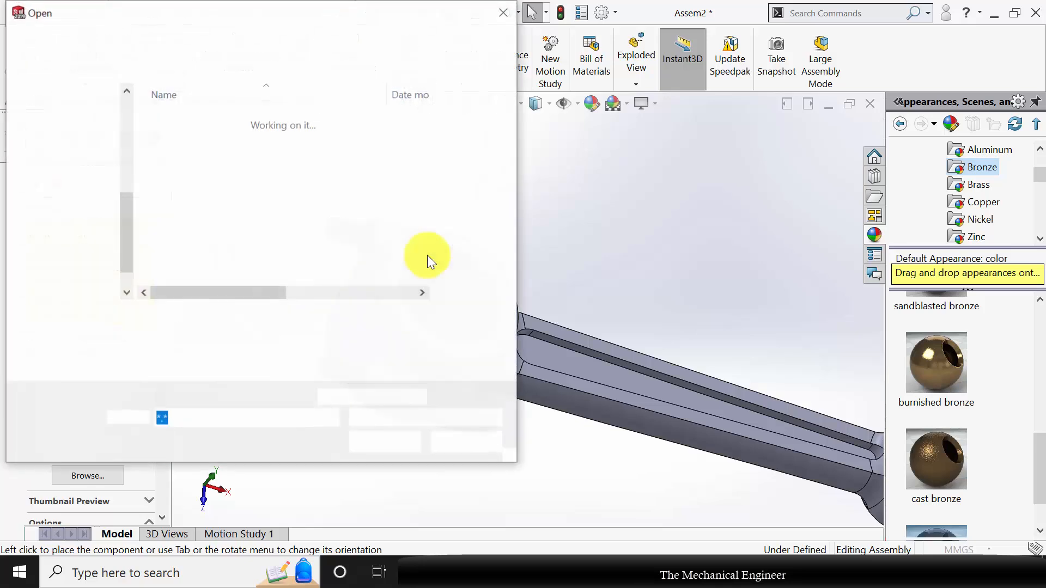
pyautogui.click(367, 414)
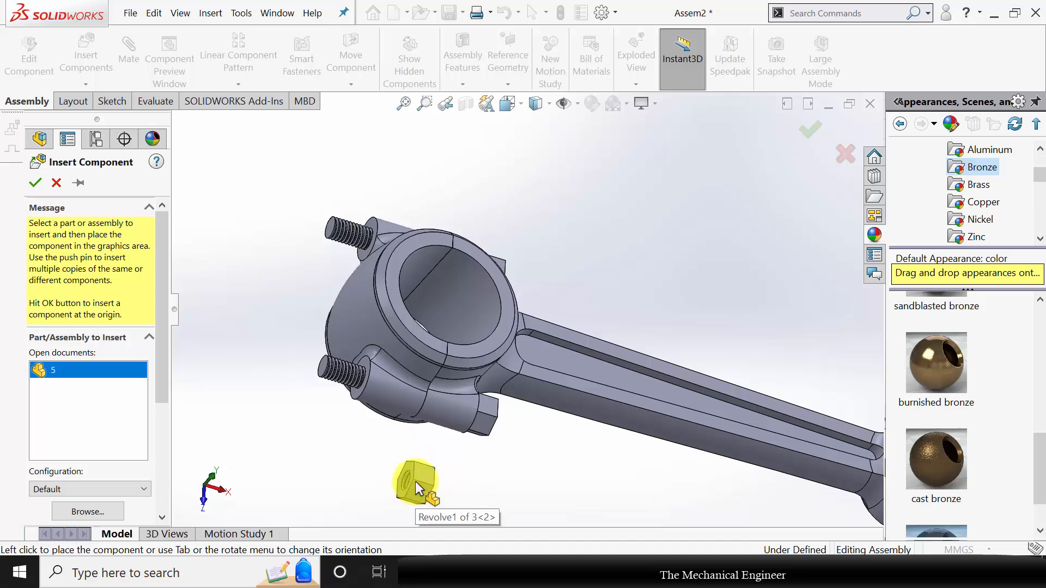
pyautogui.click(421, 482)
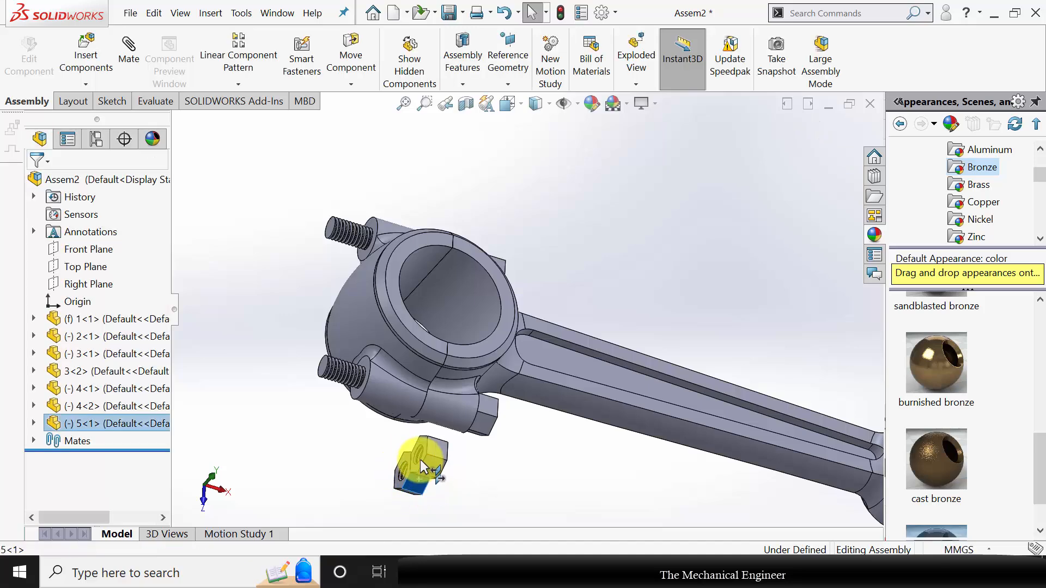
pyautogui.keyDown('ctrl'); pyautogui.moveTo(422, 456); pyautogui.dragTo(431, 446); pyautogui.keyUp('ctrl')
pyautogui.click(495, 478)
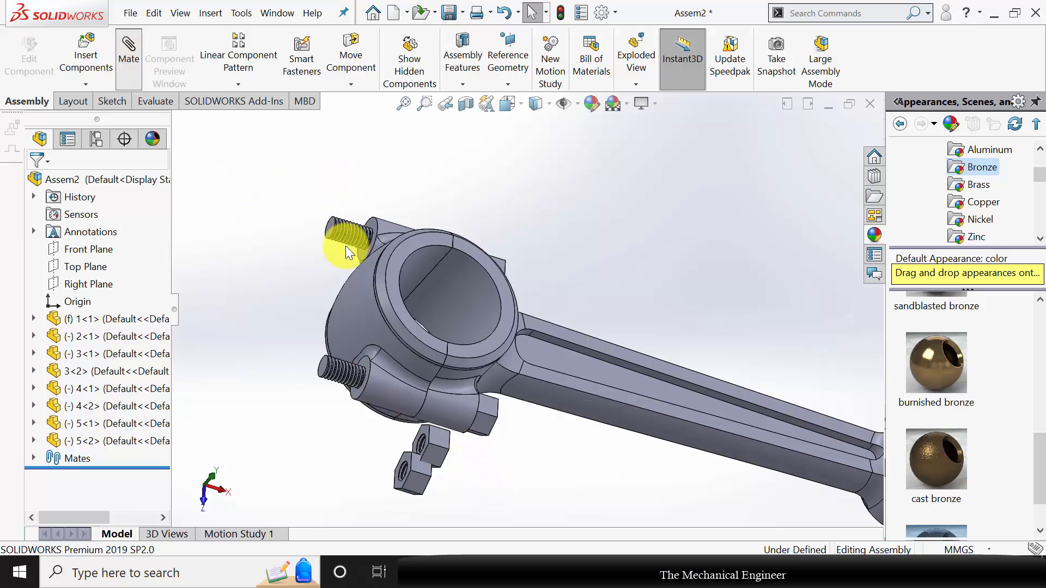
# Add a Concentric mate between the threaded end edge of the second bolt (4<2>) and the hole edge of the copied nut (5<2>).
pyautogui.scroll(-4, 342, 240)
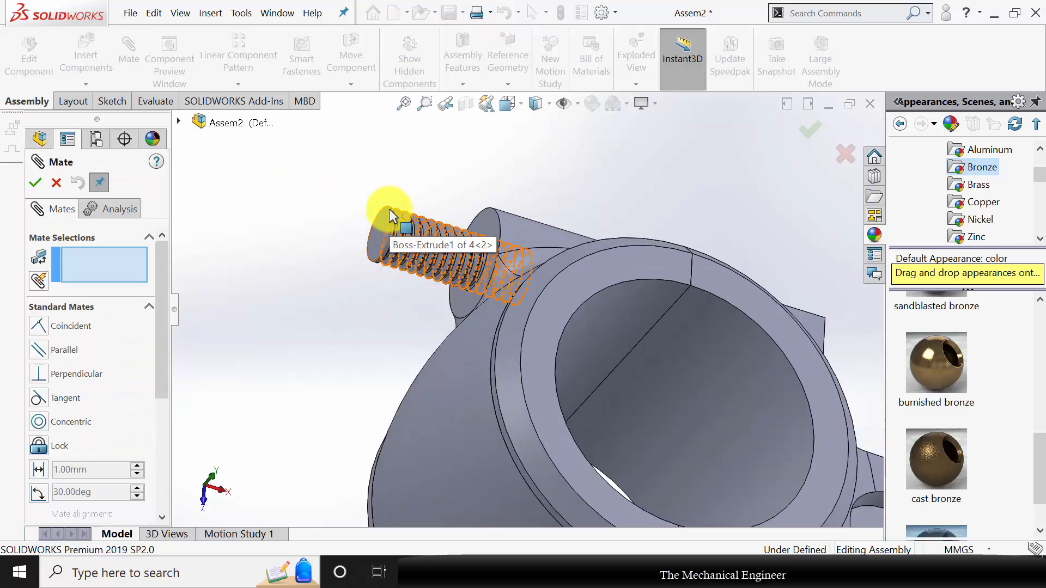
pyautogui.click(390, 215)
pyautogui.scroll(4, 543, 357)
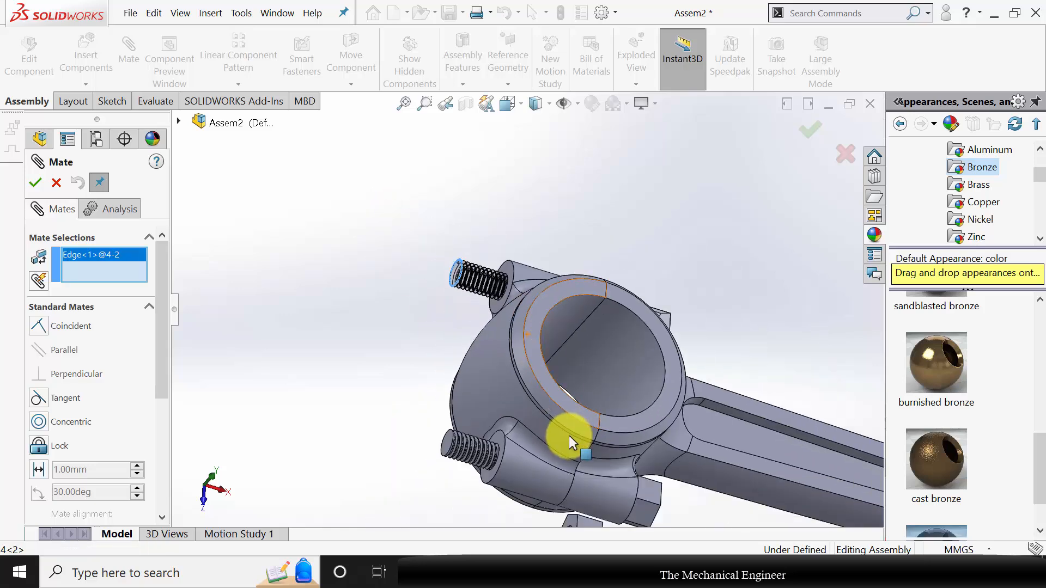
pyautogui.moveTo(569, 437); pyautogui.dragTo(514, 408, button='middle')
pyautogui.scroll(4, 648, 473)
pyautogui.scroll(-3, 610, 472)
pyautogui.scroll(-3, 582, 404)
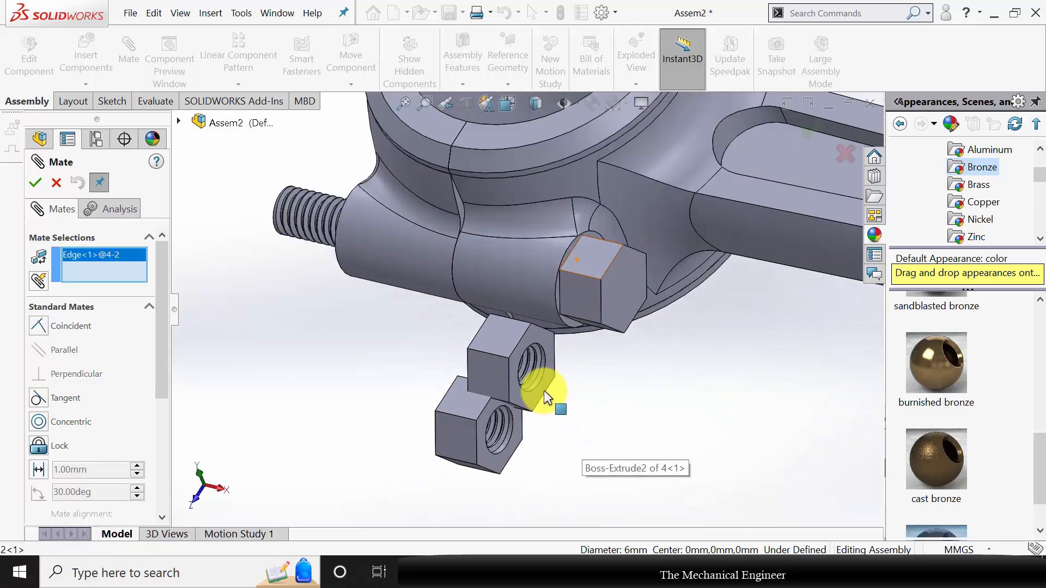
pyautogui.click(540, 383)
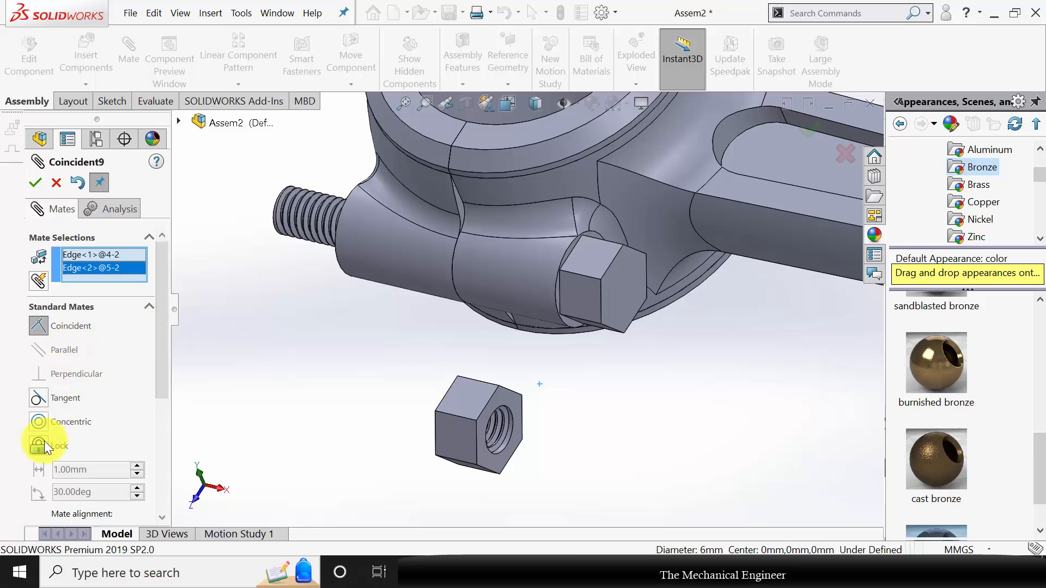
pyautogui.click(39, 422)
pyautogui.click(36, 183)
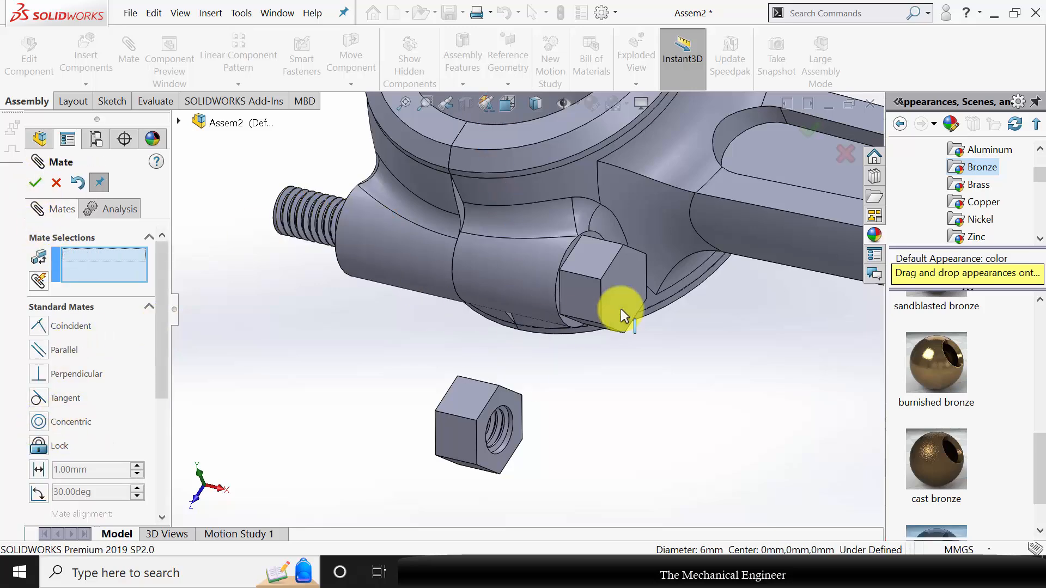
# Add a Coincident mate between the inner face of the copied nut (5<2>) and the end face of the cap's lug around the second bolt.
pyautogui.scroll(3, 619, 308)
pyautogui.moveTo(583, 263); pyautogui.dragTo(527, 172, button='middle')
pyautogui.scroll(-4, 527, 172)
pyautogui.scroll(-3, 444, 346)
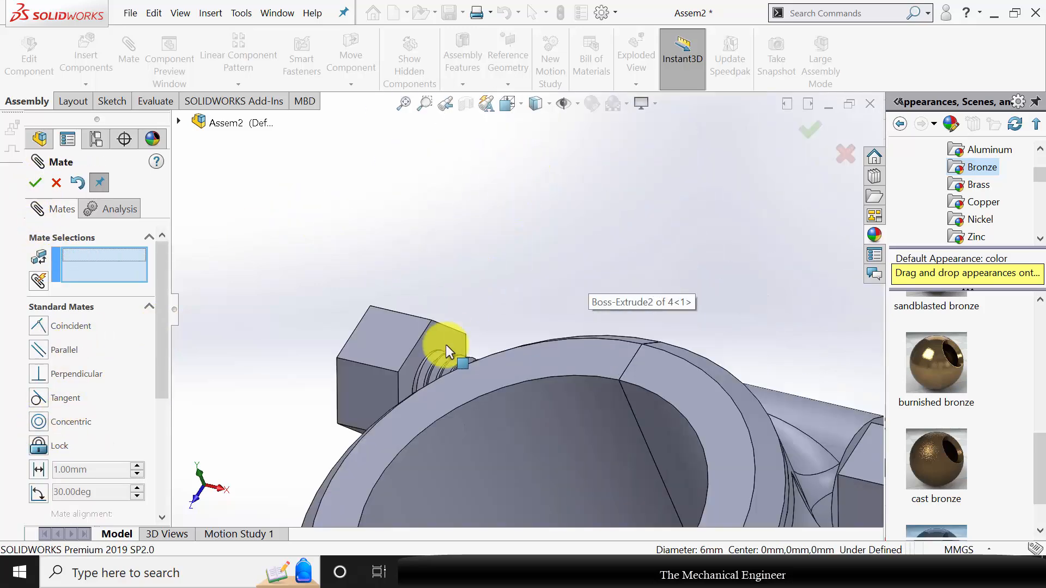
pyautogui.click(439, 339)
pyautogui.moveTo(462, 268); pyautogui.dragTo(439, 297, button='middle')
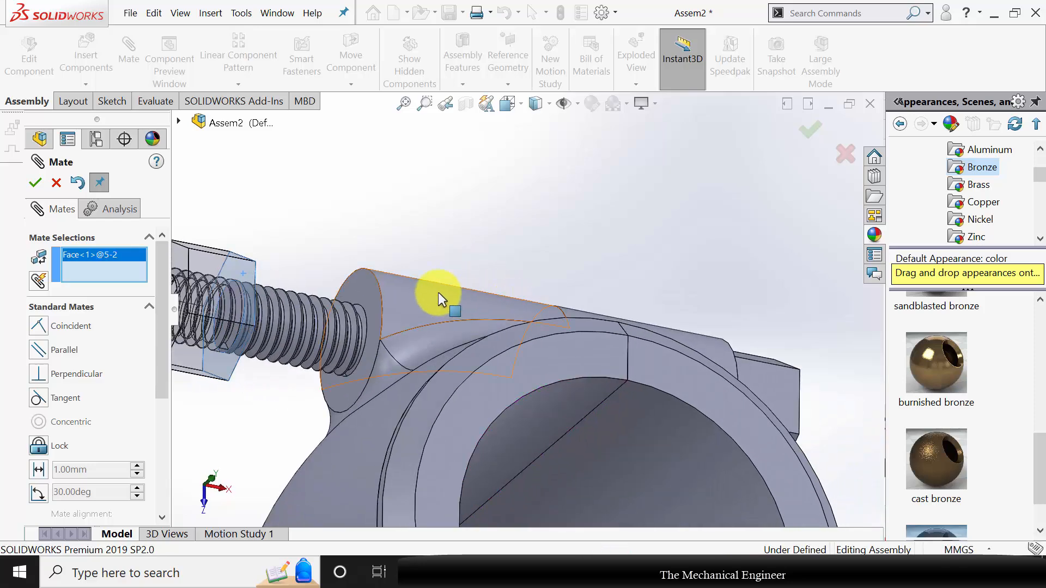
pyautogui.click(364, 299)
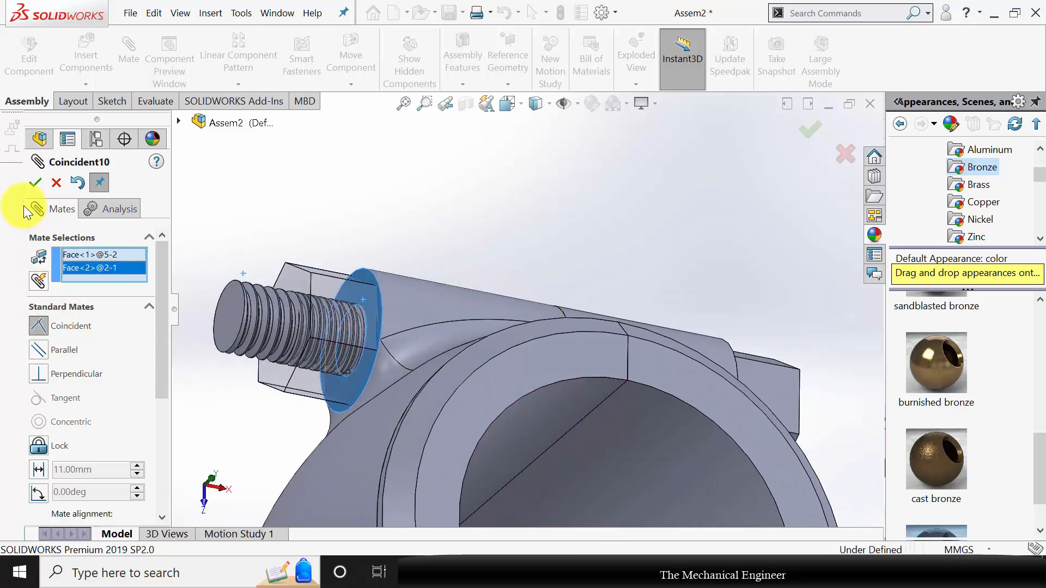
pyautogui.click(35, 183)
# Add a Concentric mate between the hole edge of the remaining nut (5<1>) and the threaded end edge of the first bolt (4<1>).
pyautogui.scroll(5, 387, 329)
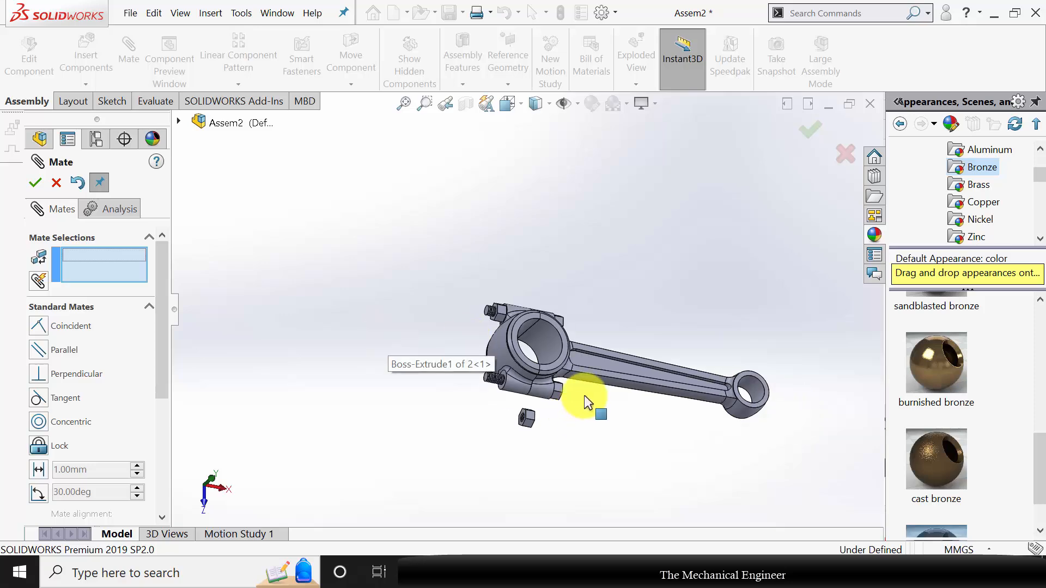
pyautogui.scroll(-6, 471, 433)
pyautogui.scroll(-3, 456, 435)
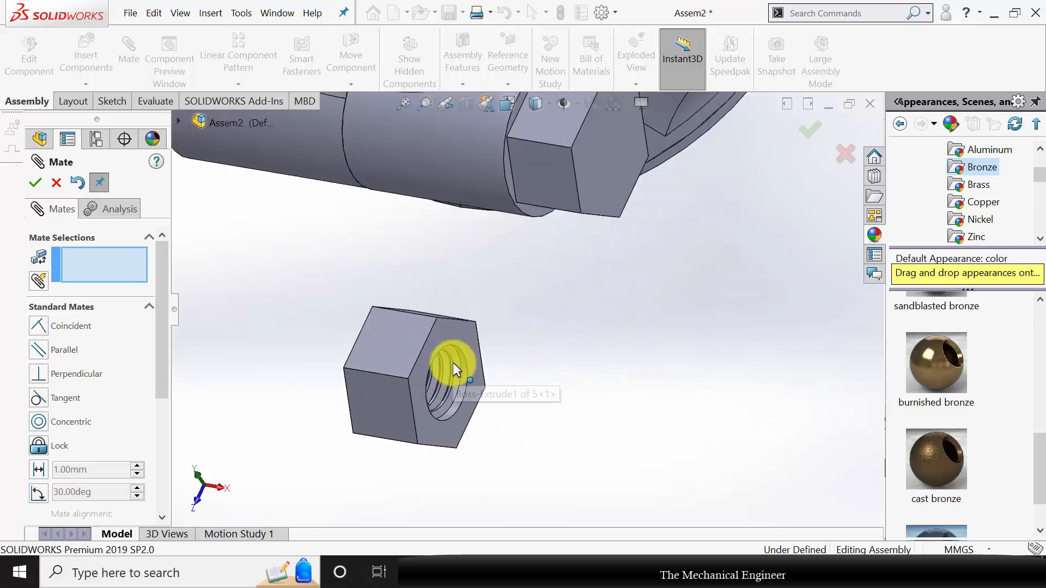
pyautogui.click(465, 352)
pyautogui.scroll(3, 327, 262)
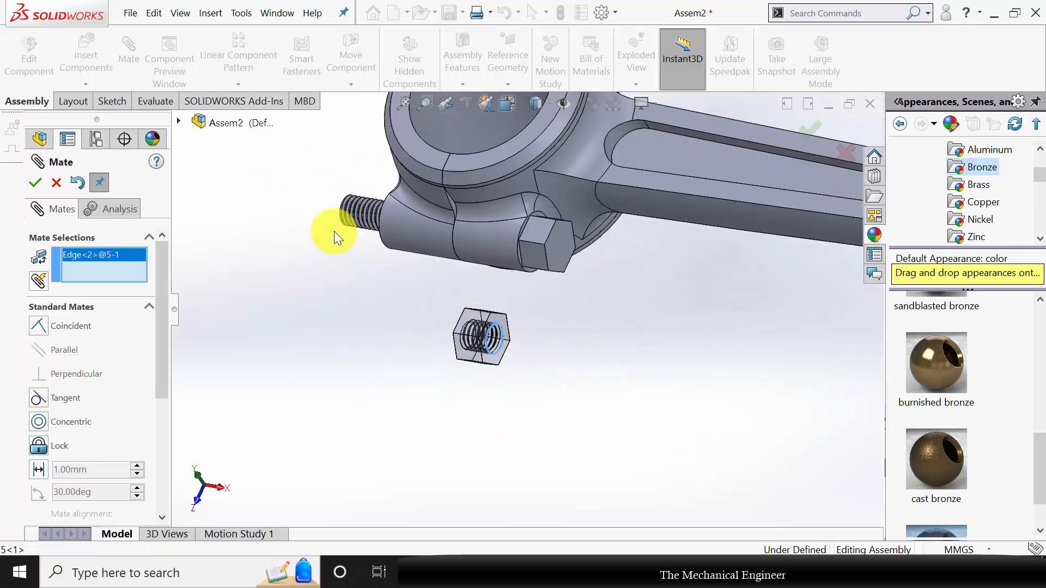
pyautogui.scroll(-4, 385, 240)
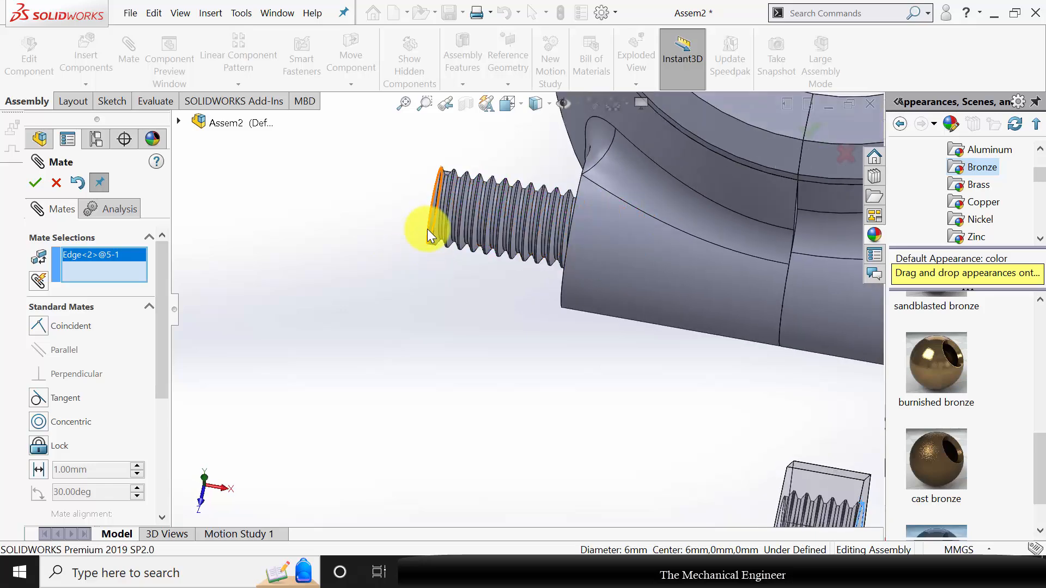
pyautogui.click(427, 229)
pyautogui.click(38, 420)
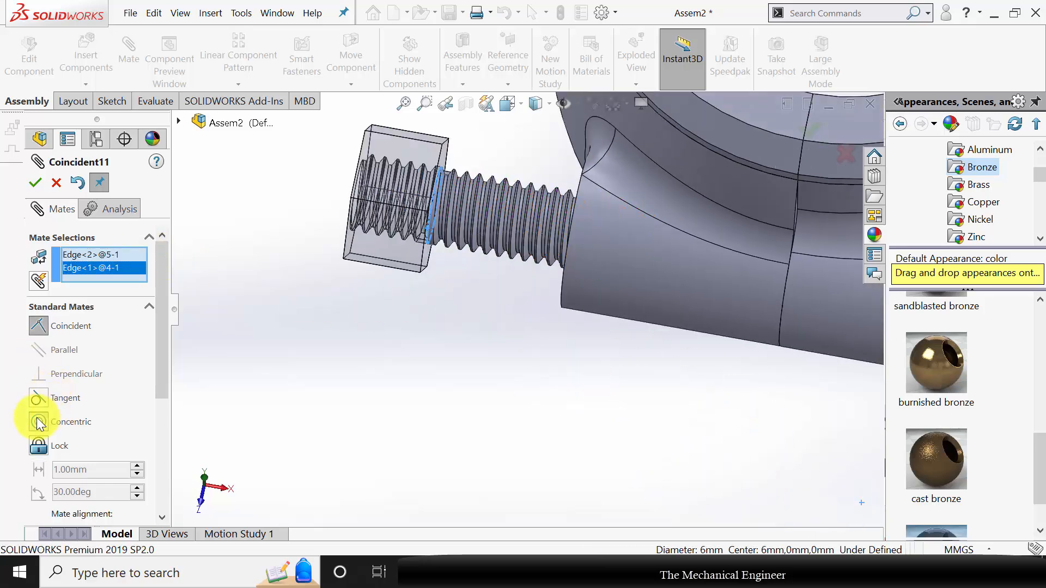
pyautogui.click(35, 183)
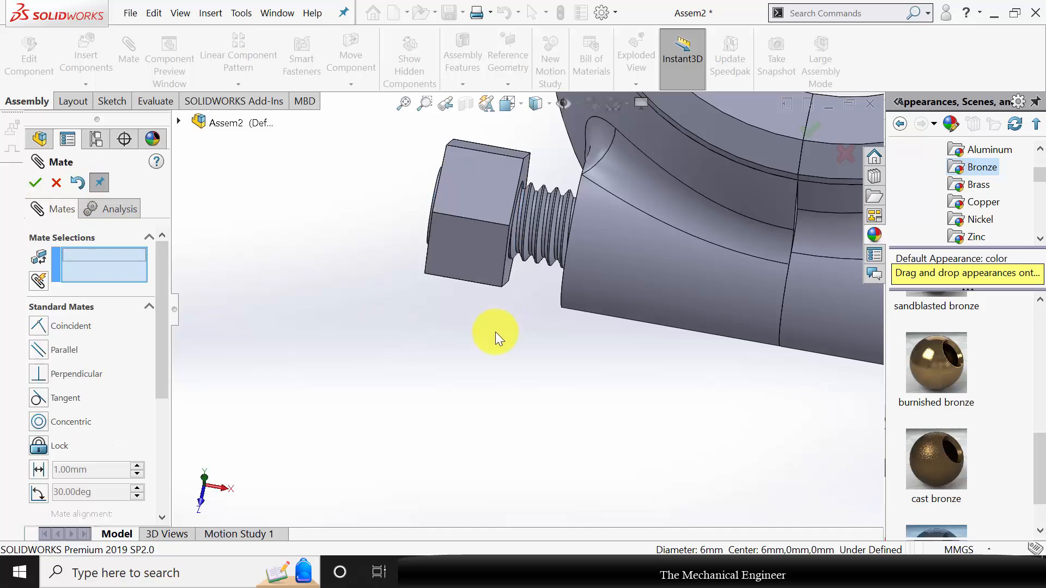
# Add a Coincident mate between the first nut's inner face and the end face of the cap's near lug, and finish mating.
pyautogui.moveTo(495, 332); pyautogui.dragTo(512, 253, button='middle')
pyautogui.click(554, 171)
pyautogui.moveTo(518, 312); pyautogui.dragTo(588, 334, button='middle')
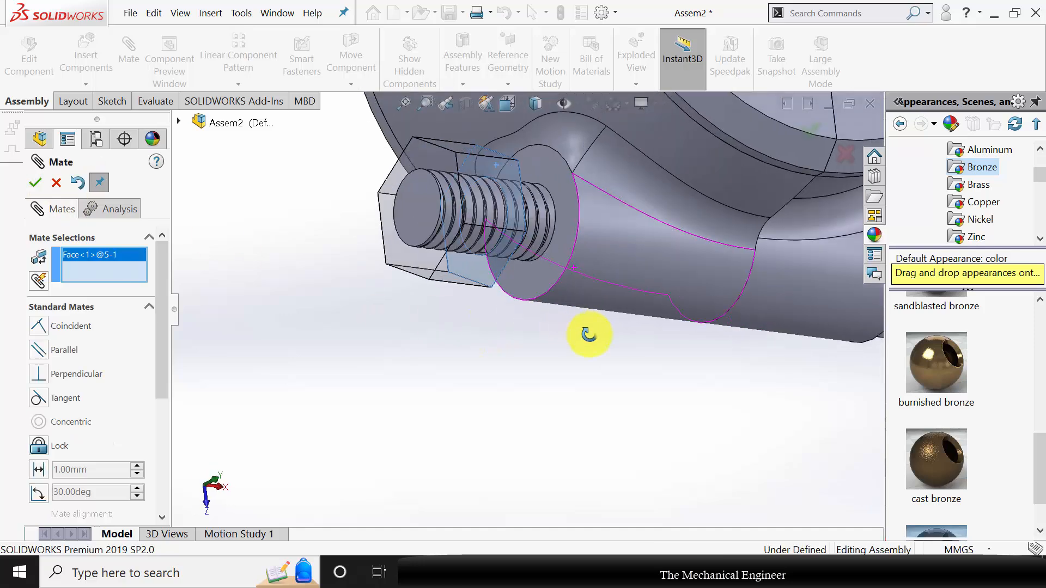
pyautogui.click(558, 182)
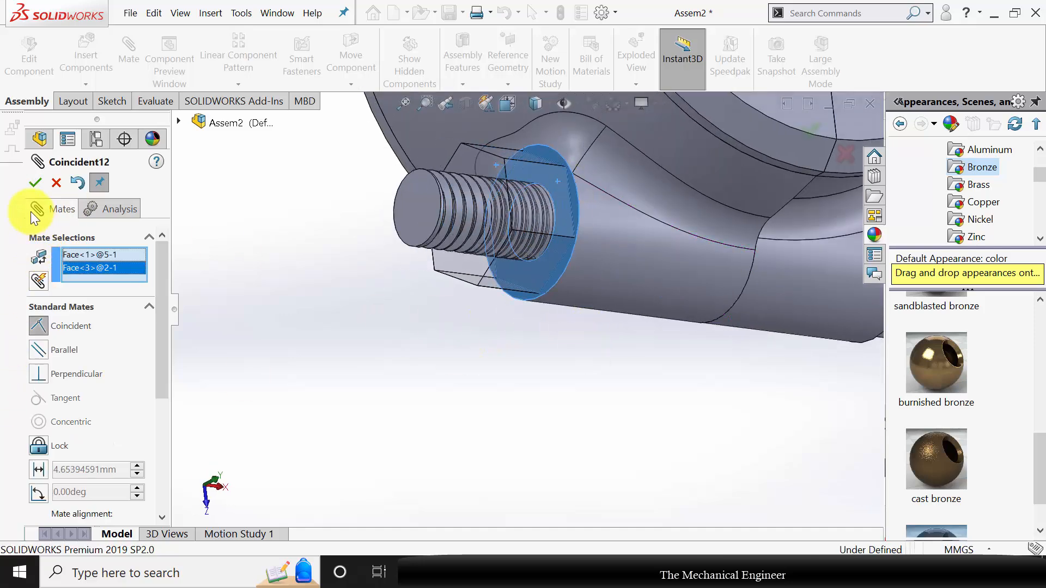
pyautogui.click(33, 182)
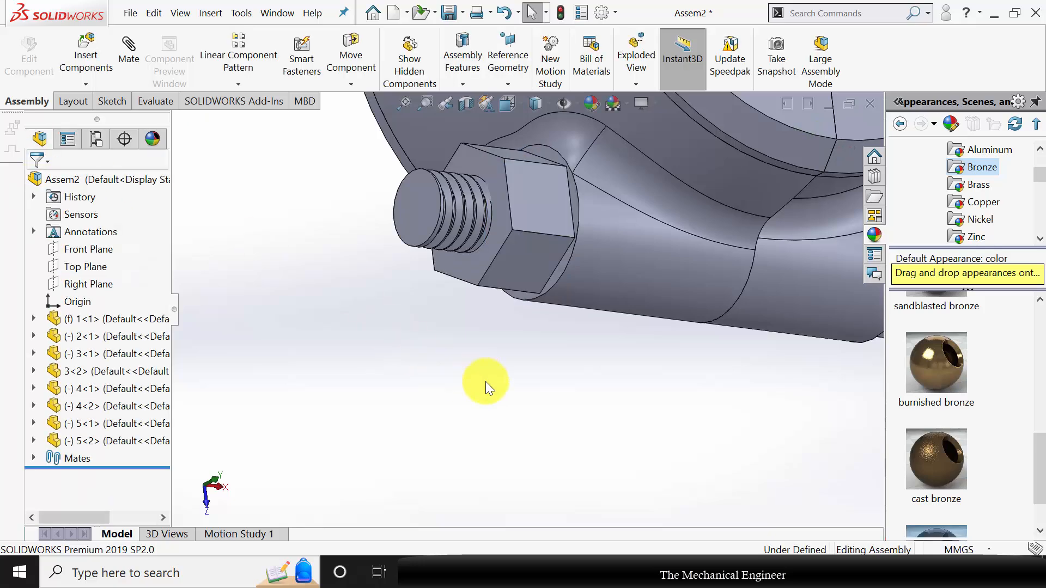
# Apply the polished bronze appearance to the connecting rod, part 1, at part document level.
pyautogui.scroll(9, 487, 381)
pyautogui.moveTo(498, 356); pyautogui.dragTo(498, 387, button='middle')
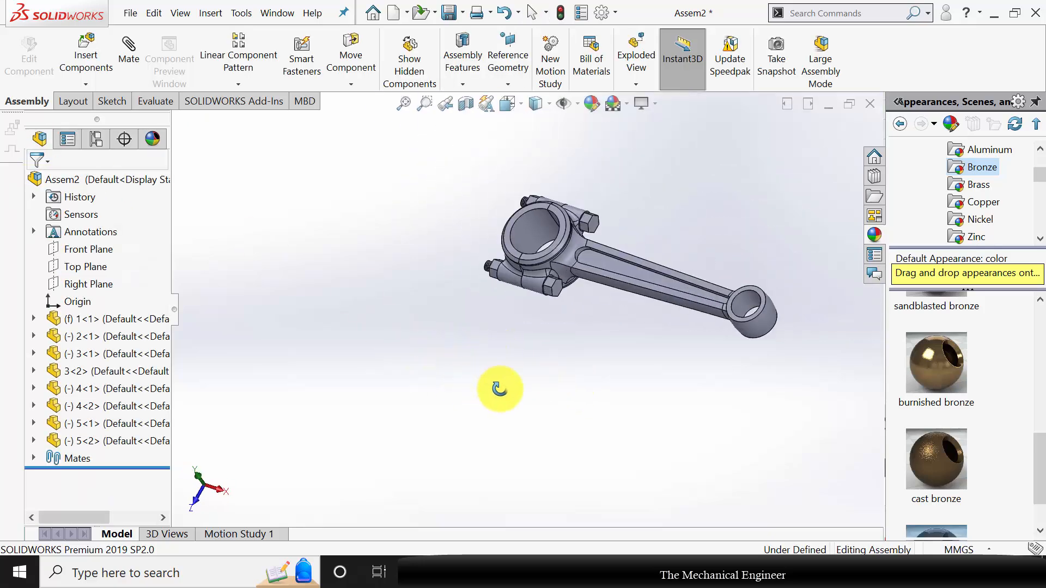
pyautogui.scroll(-5, 595, 286)
pyautogui.moveTo(608, 271)
pyautogui.mouseDown(button='middle')
pyautogui.moveTo(612, 234)
pyautogui.moveTo(626, 261)
pyautogui.mouseUp(button='middle')
pyautogui.moveTo(691, 289); pyautogui.dragTo(649, 272, button='middle')
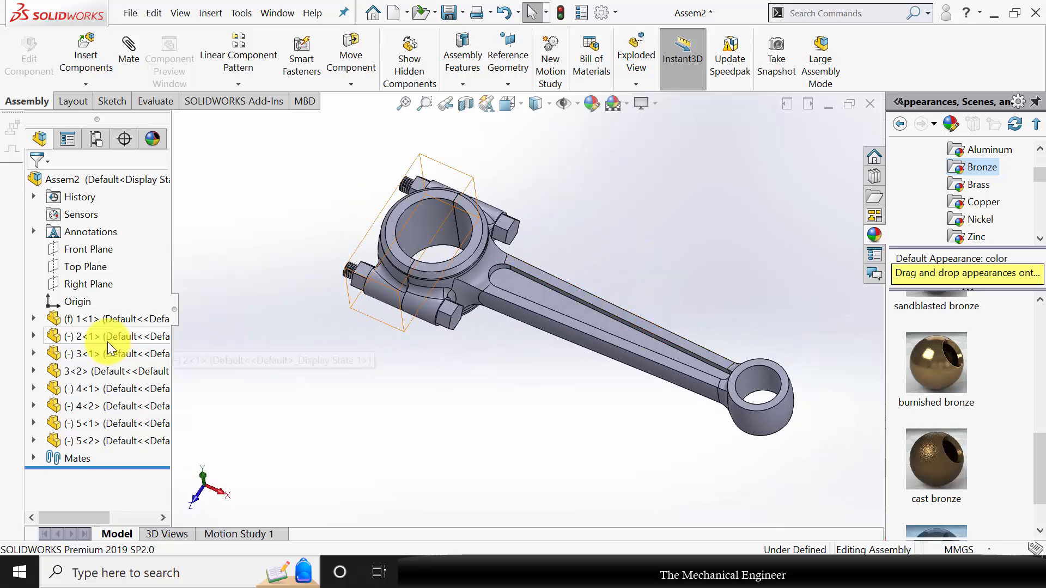
pyautogui.rightClick(78, 320)
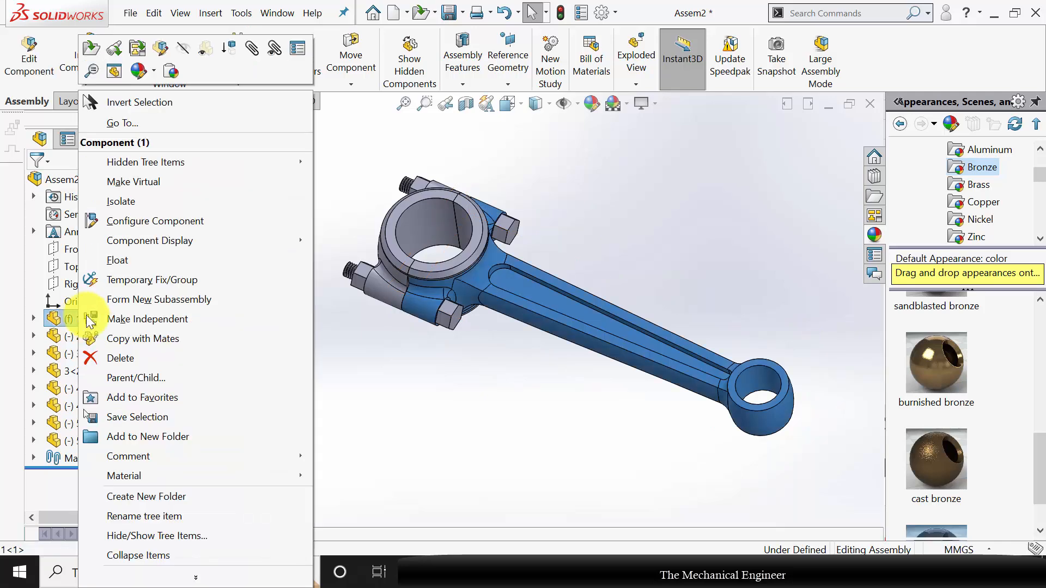
pyautogui.click(139, 71)
pyautogui.click(153, 130)
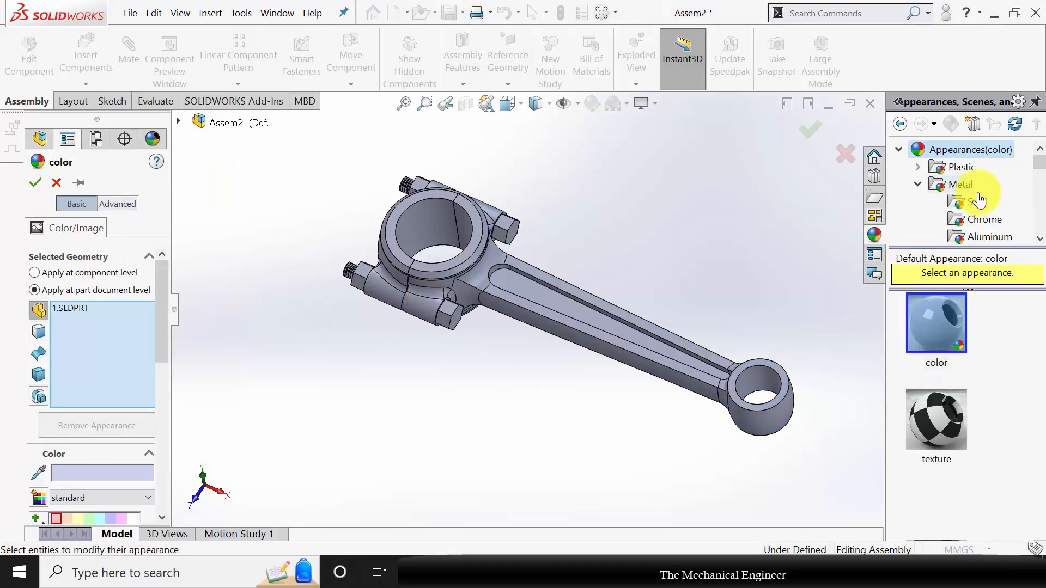
pyautogui.scroll(-3, 978, 188)
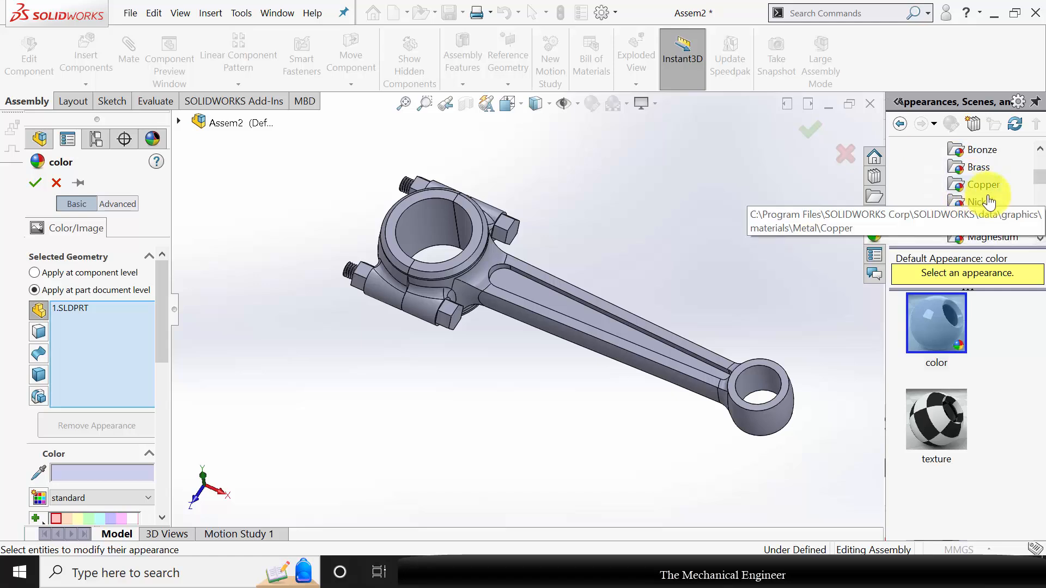
pyautogui.click(976, 155)
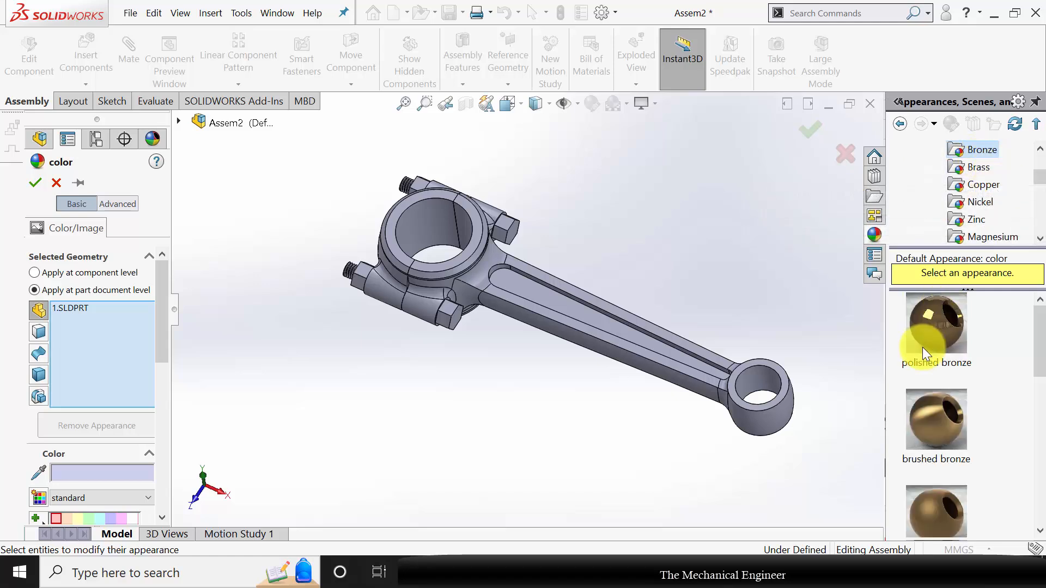
pyautogui.click(939, 326)
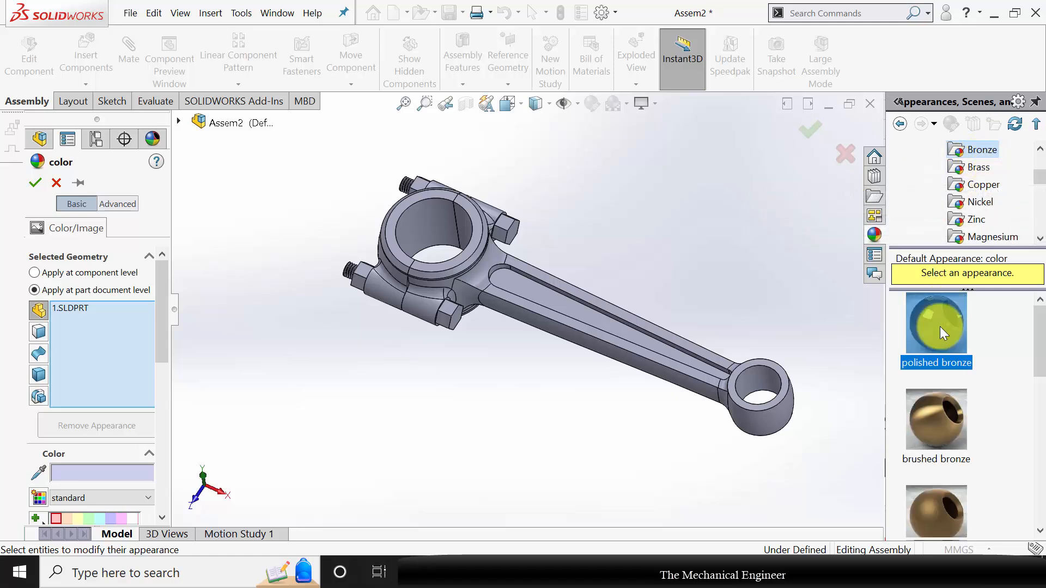
pyautogui.click(37, 185)
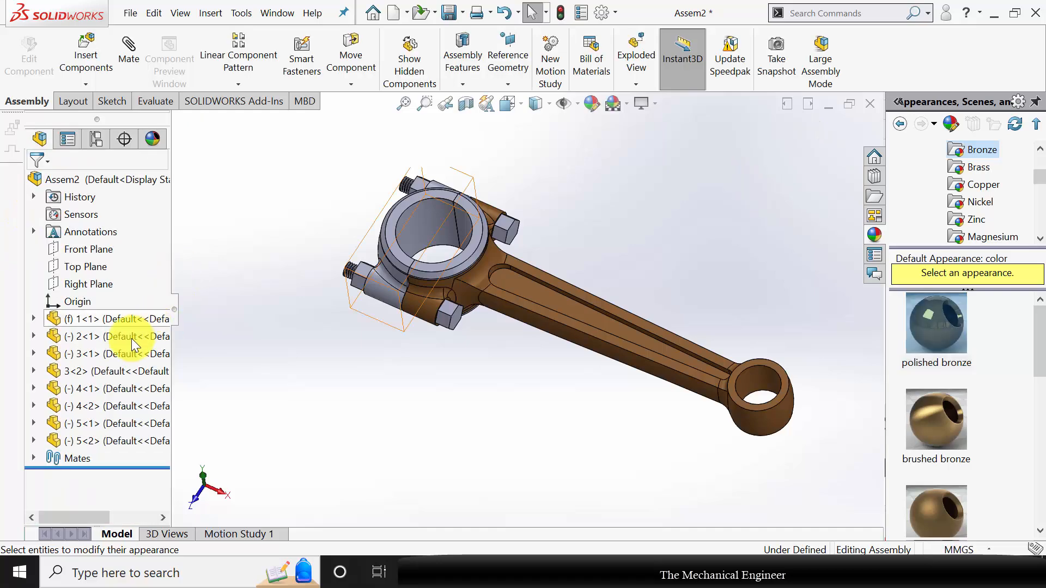
# Open the appearance settings for the cap, part 2.
pyautogui.rightClick(94, 335)
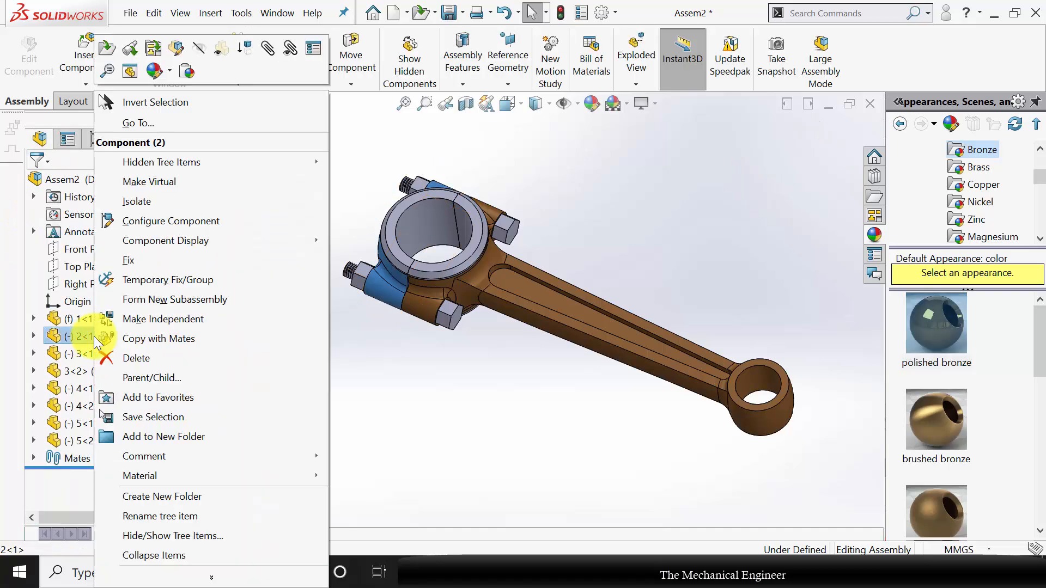
pyautogui.click(155, 73)
pyautogui.click(170, 126)
pyautogui.click(657, 289)
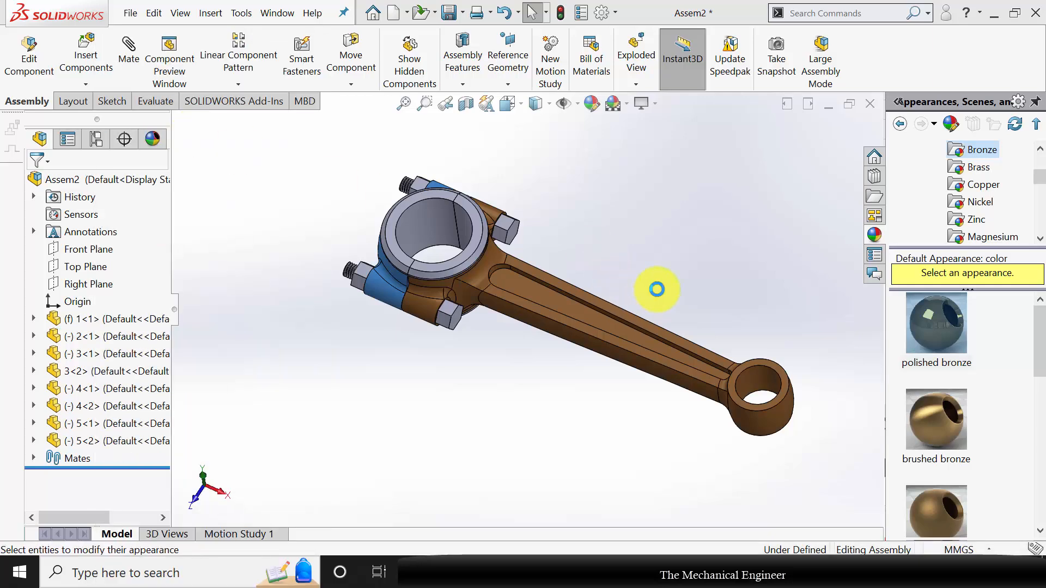